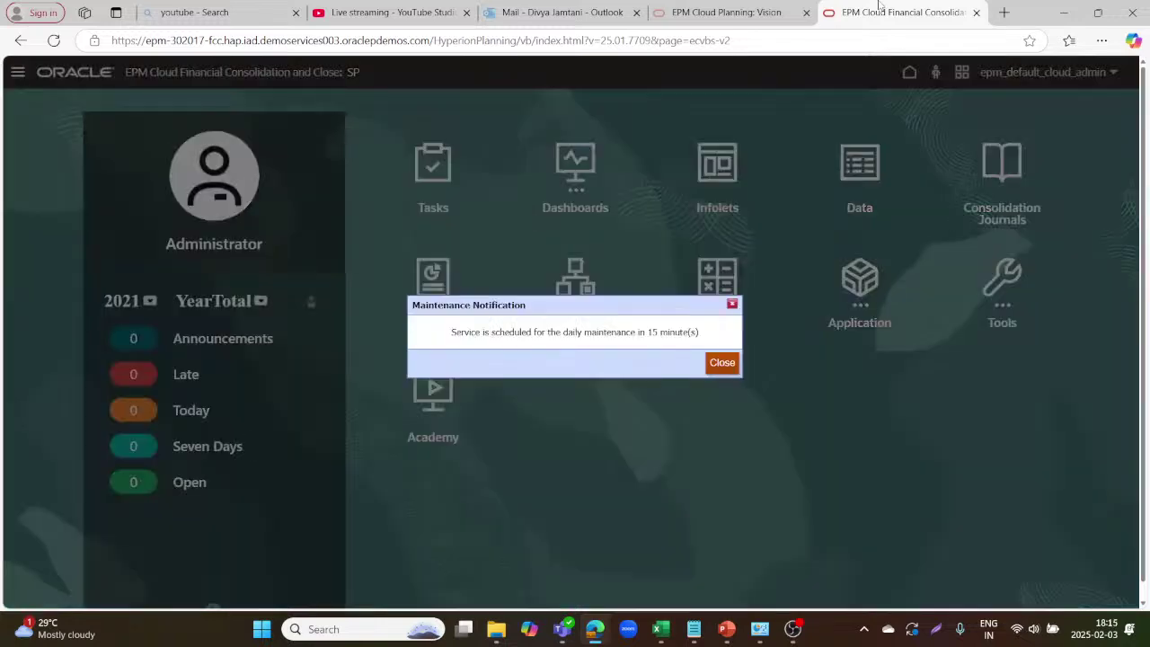
- Dismiss the maintenance notification and open the Consolidation Process page of the application
left_click(722, 364)
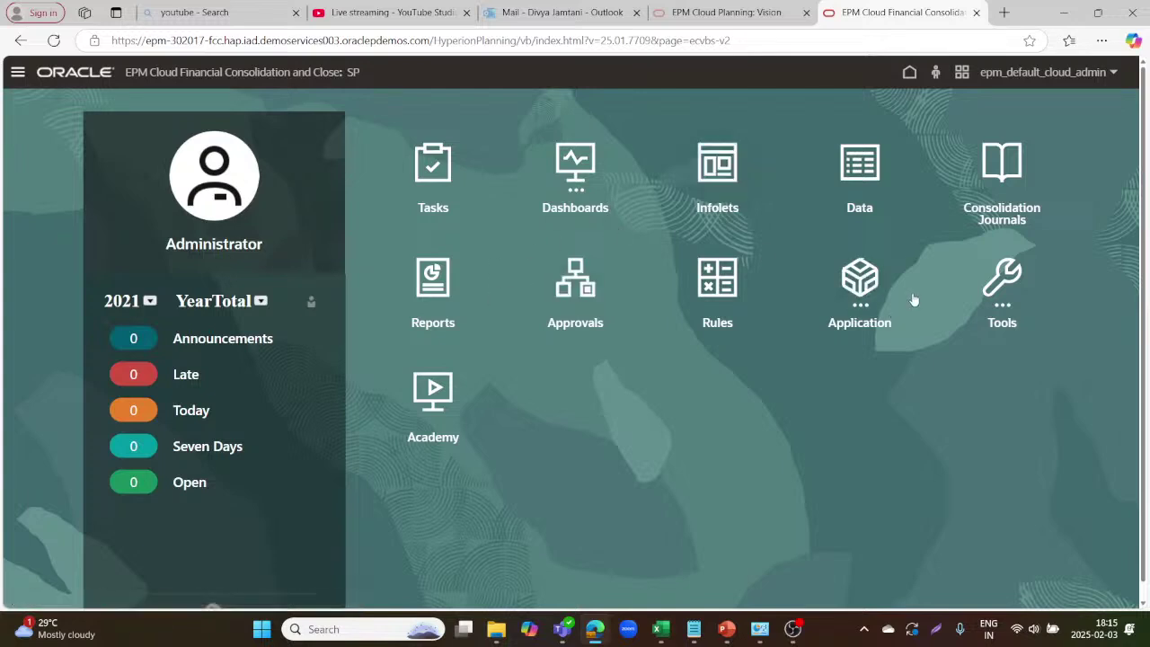
left_click(858, 276)
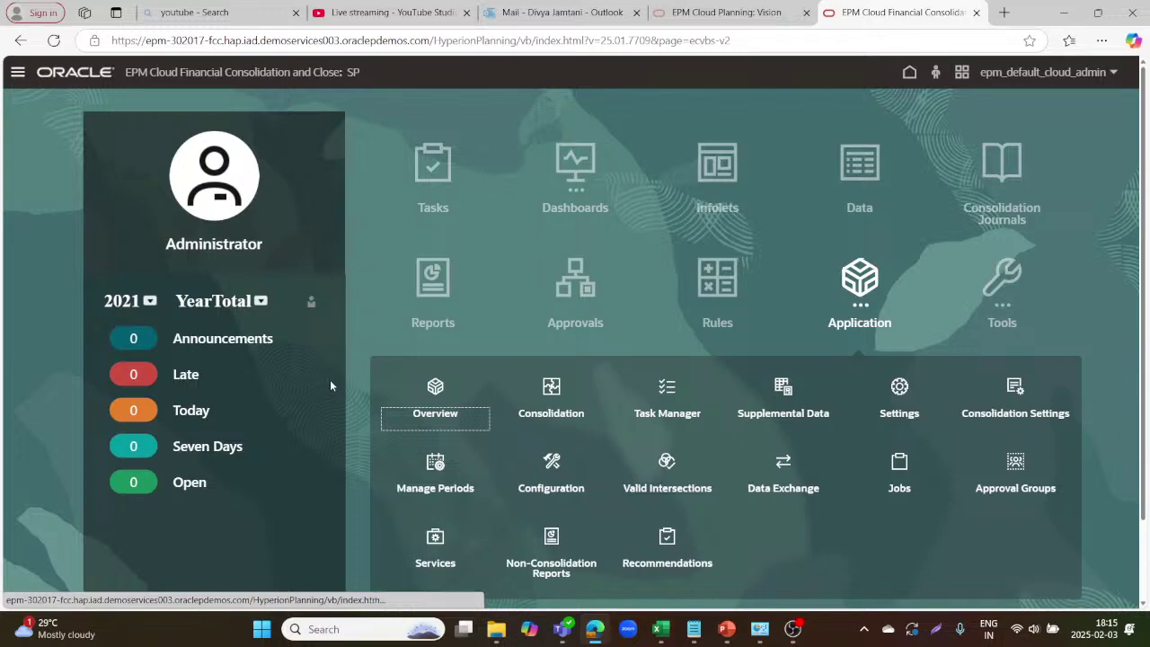
left_click(558, 388)
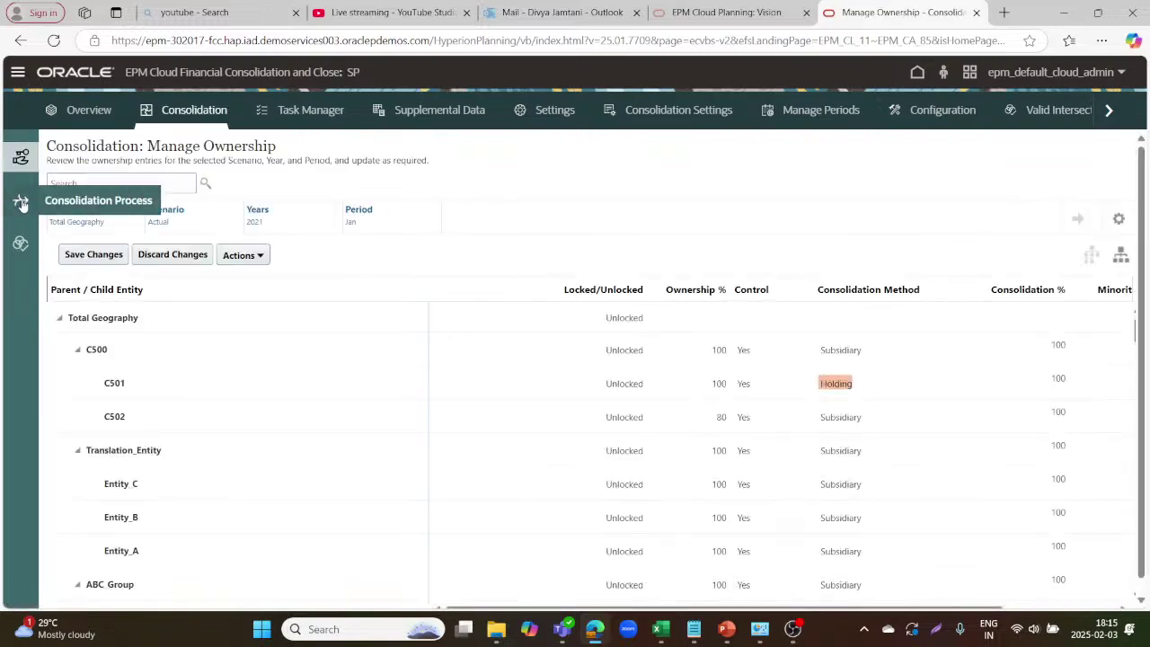
left_click(22, 203)
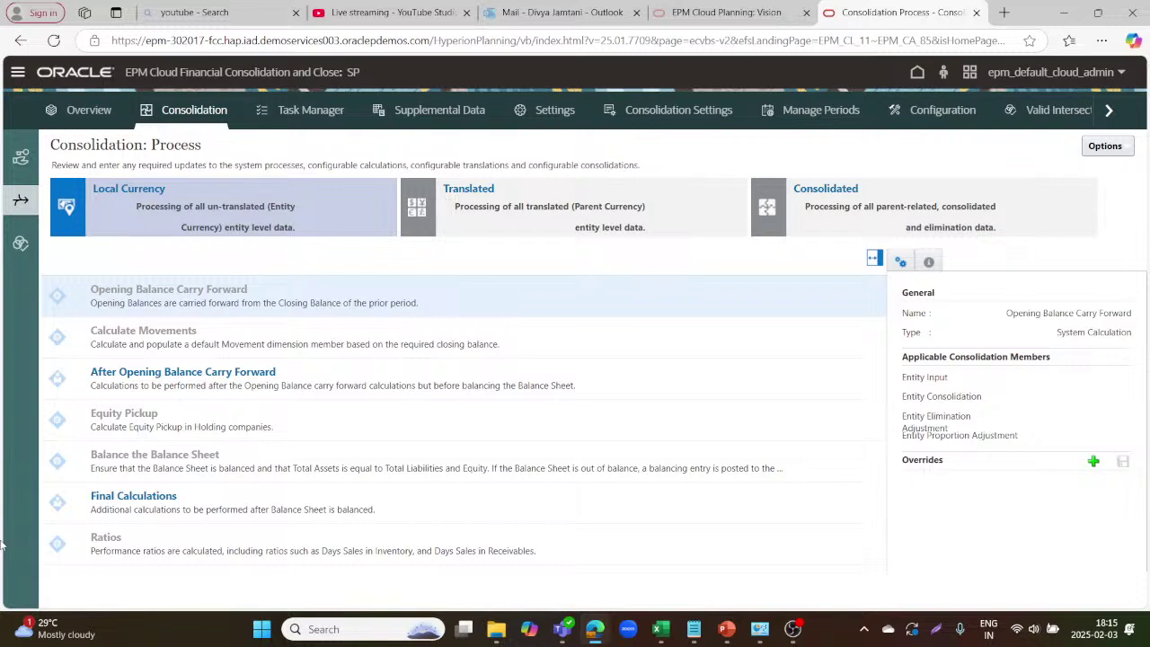
- Open Configurable Consolidation for the Consolidated stage and review the list of consolidation rules
left_click(966, 189)
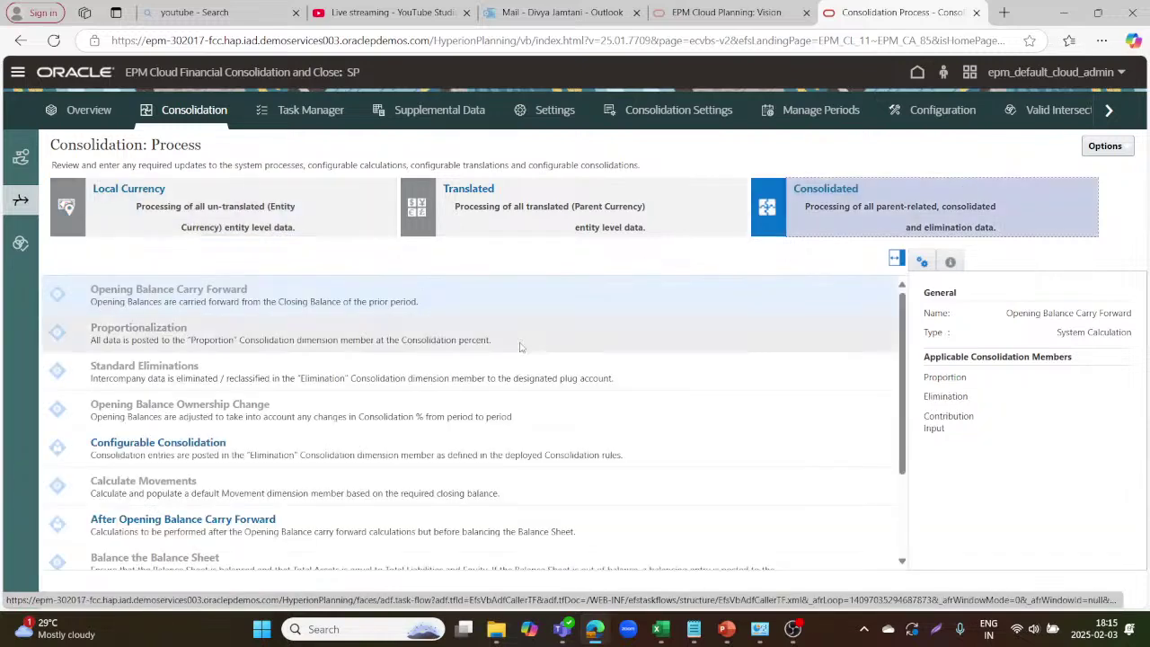
left_click(195, 443)
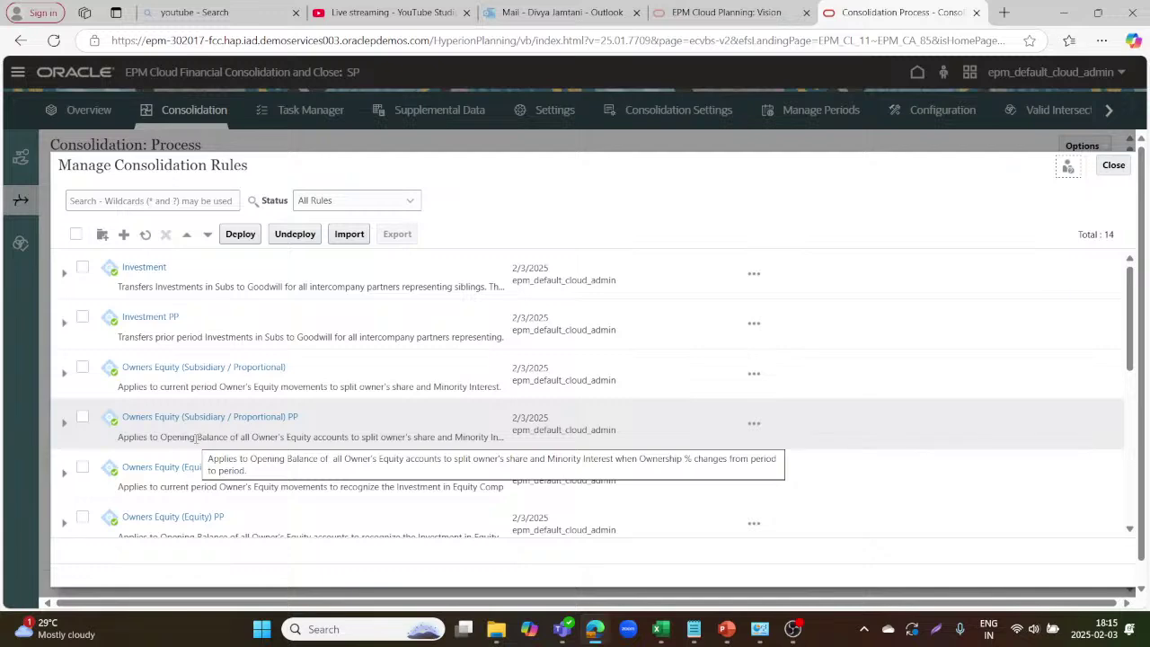
scroll(195, 438, "down", 8)
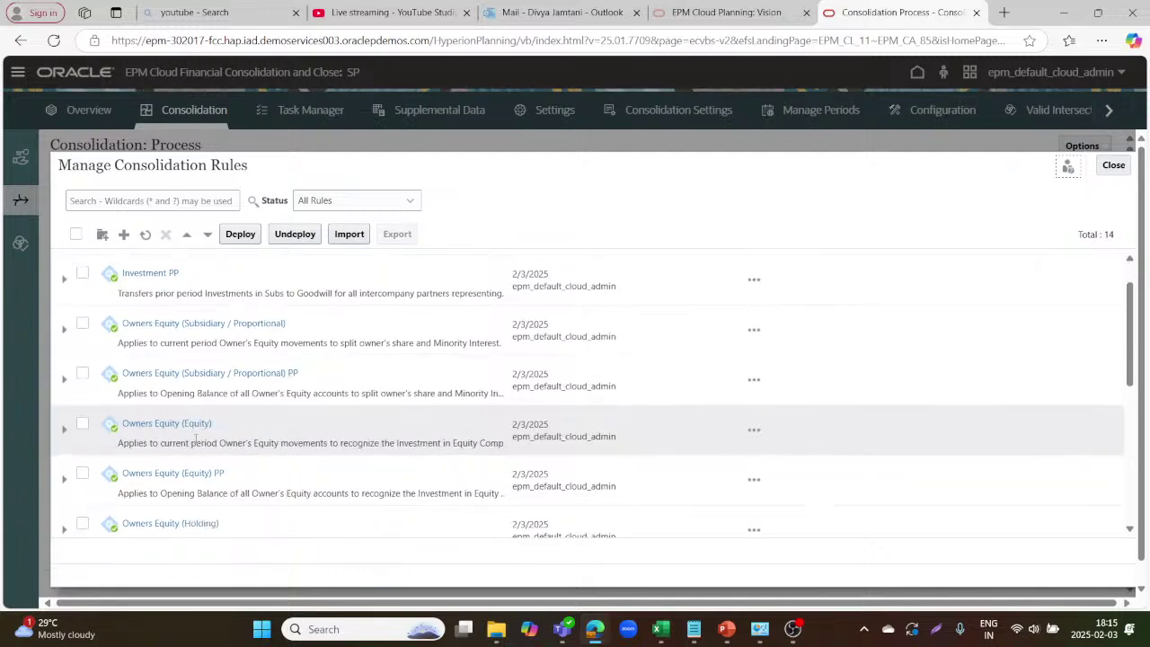
scroll(194, 440, "up", 3)
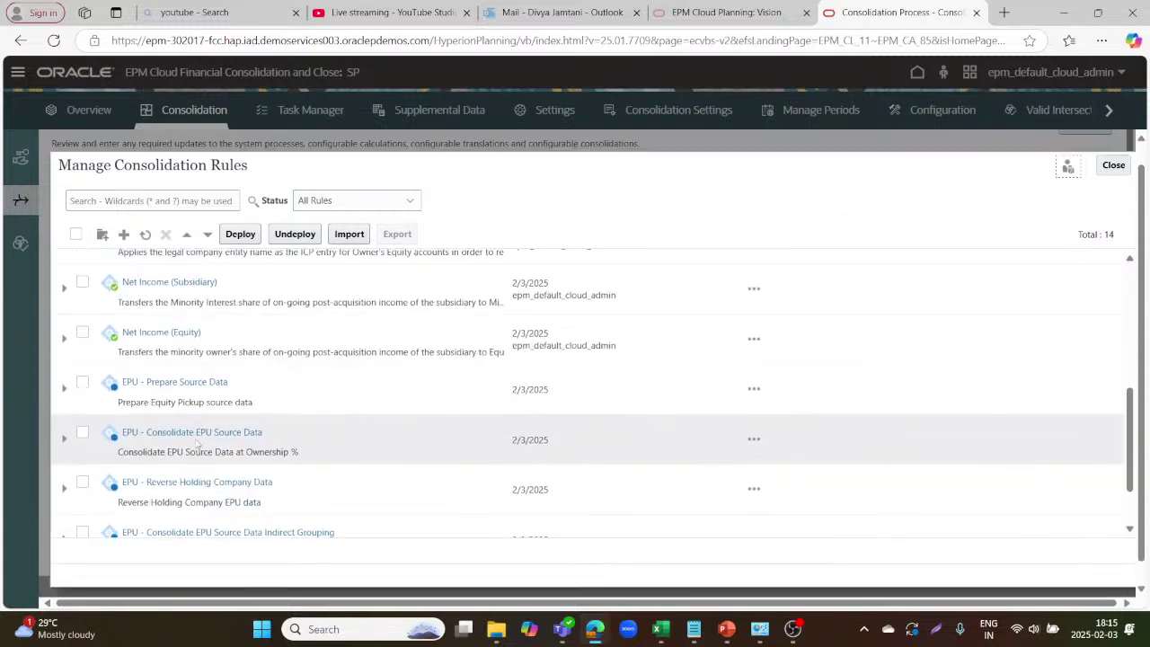
scroll(195, 440, "down", 3)
scroll(122, 218, "up", 1)
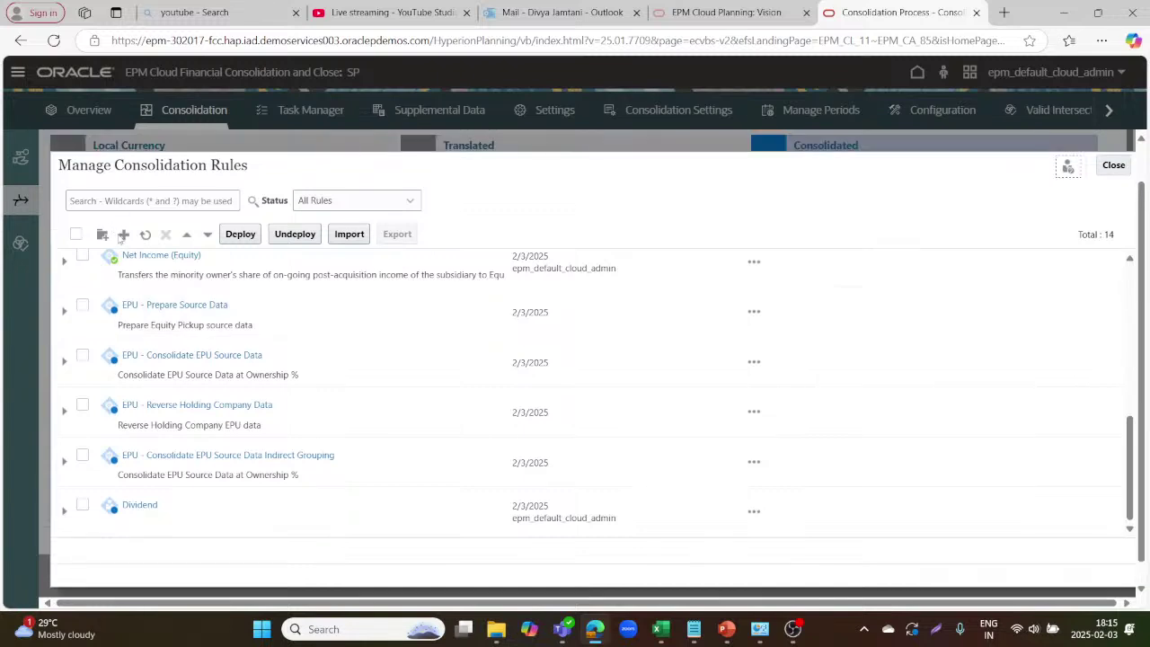
- Create a new consolidation rule set and name it "Investment Rule"
left_click(123, 235)
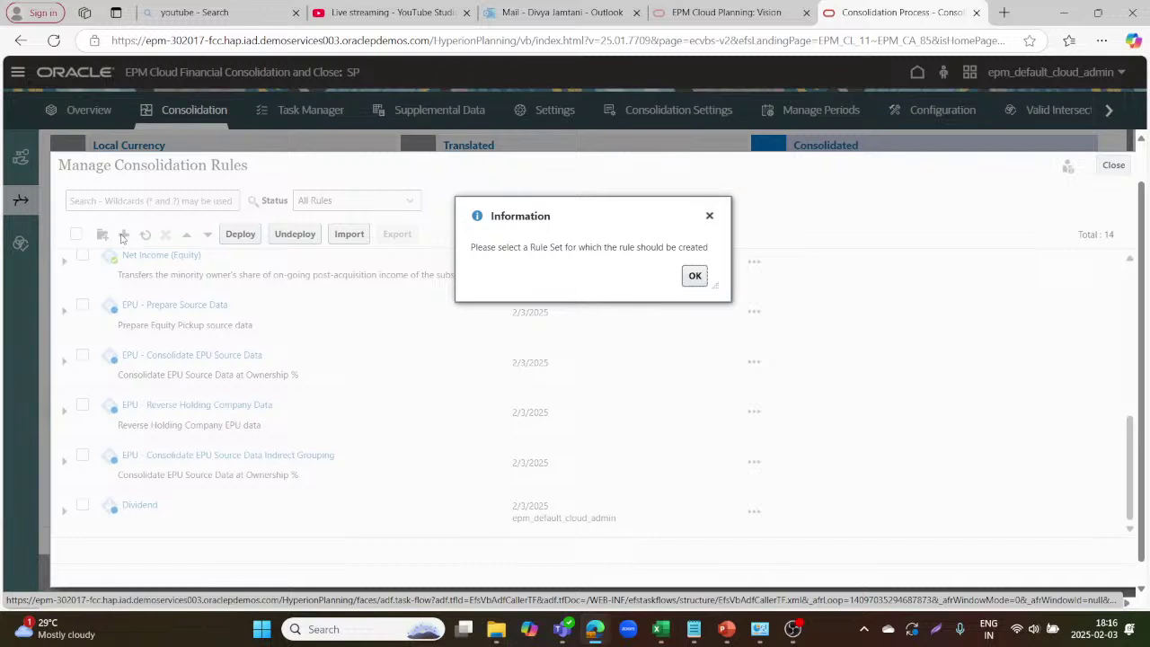
left_click(694, 276)
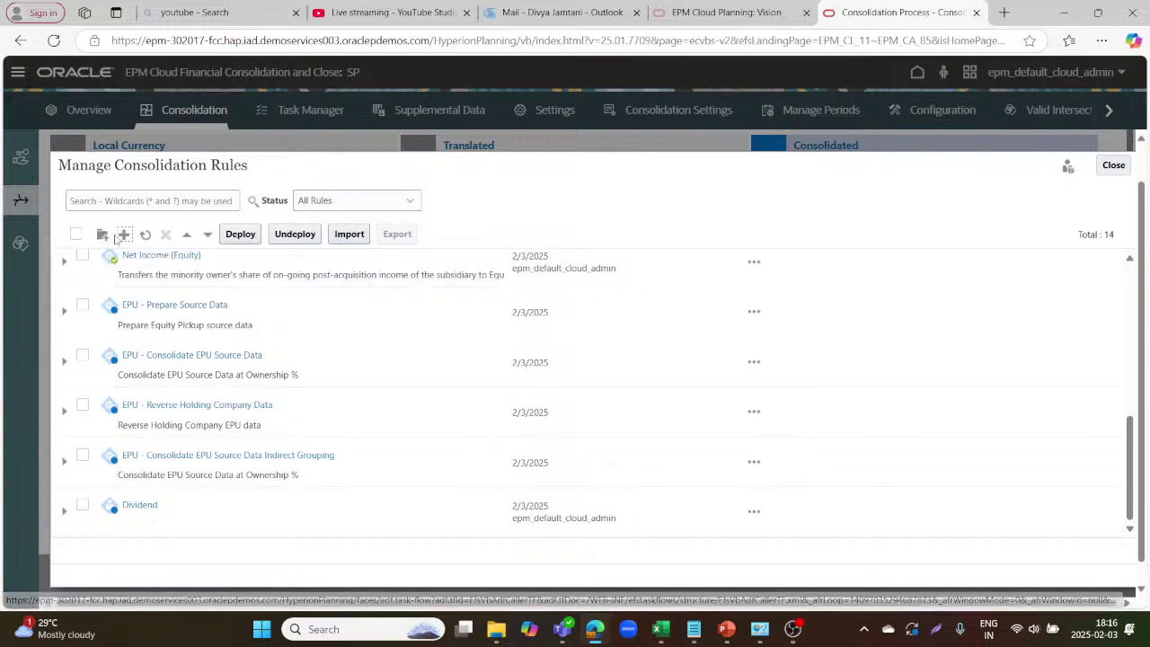
left_click(103, 235)
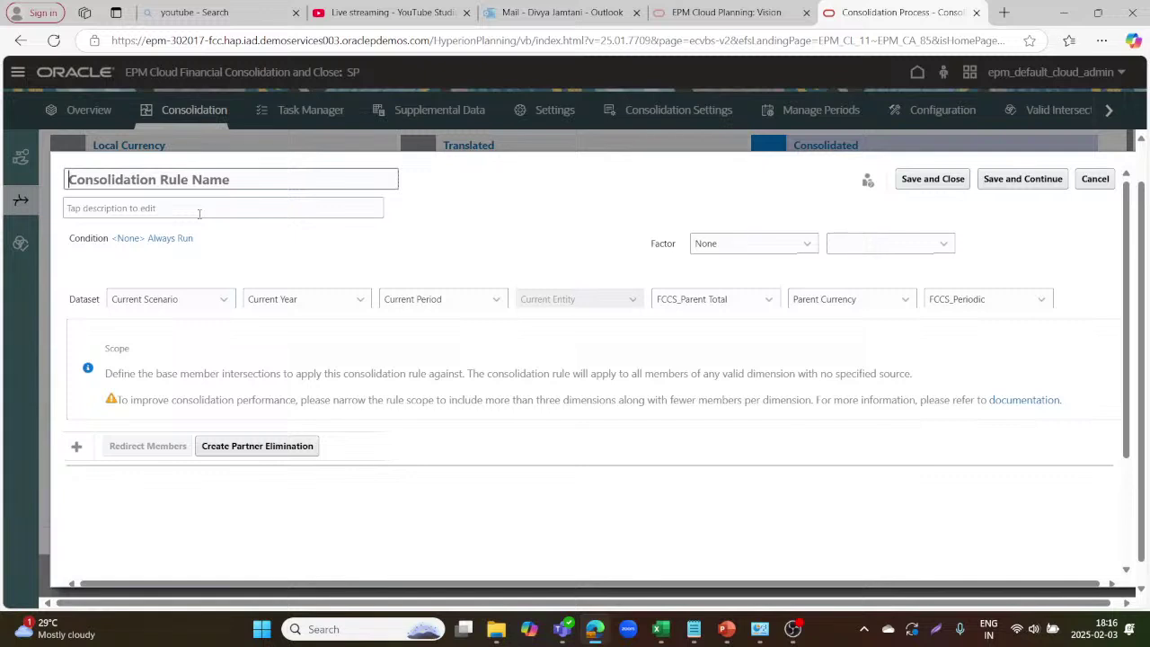
type("Inve")
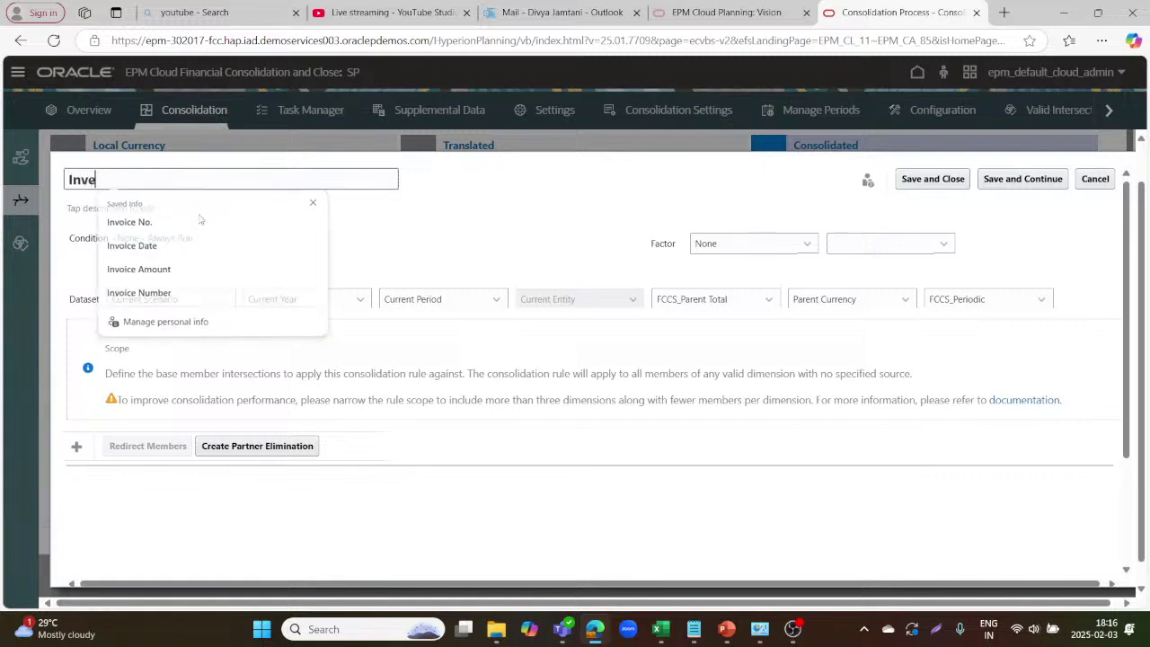
type("stment")
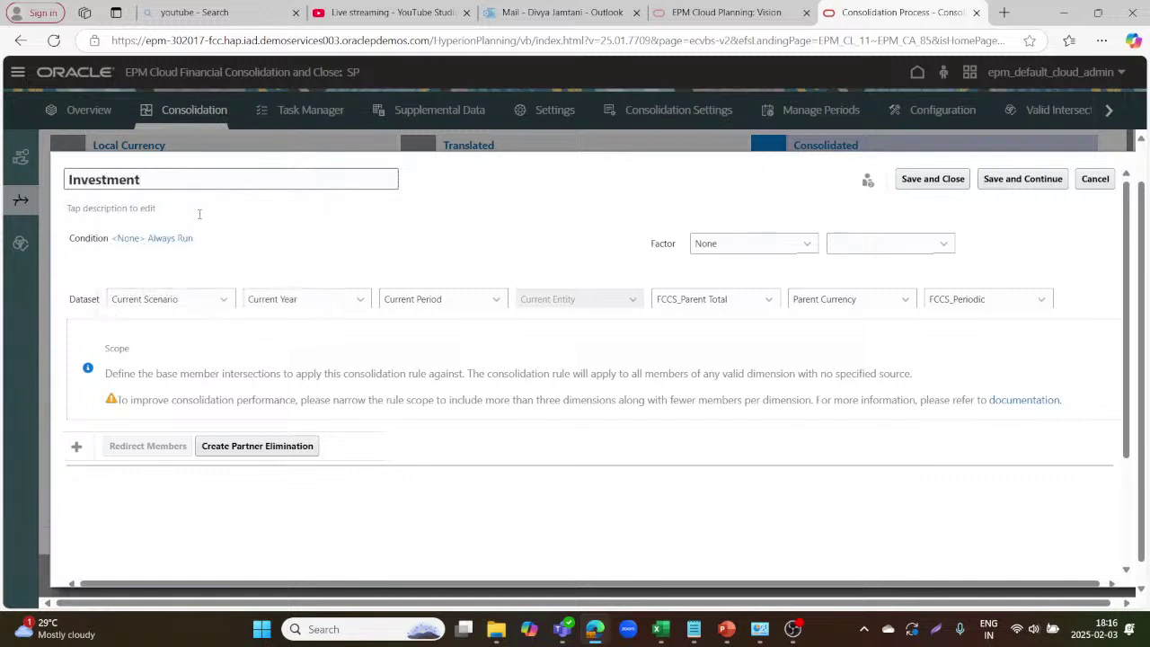
type(" Rule")
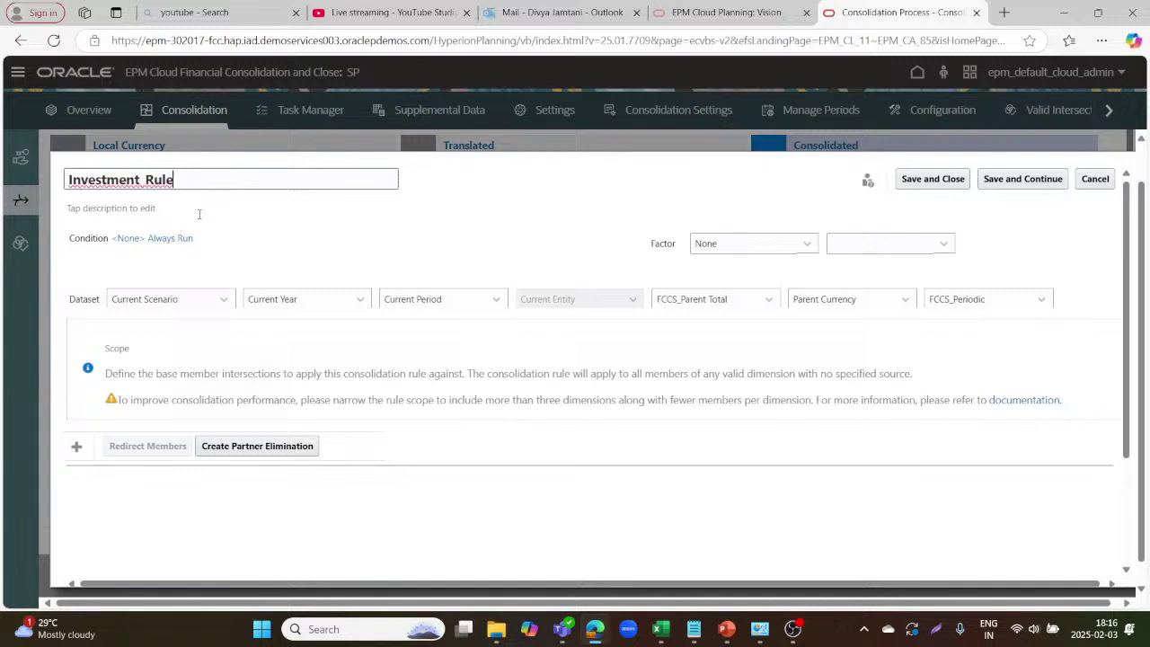
- Enter the rule set description "It Eliminates Investments from the Holding Company and Calculates goodwill" with single spaces between words
left_click(131, 208)
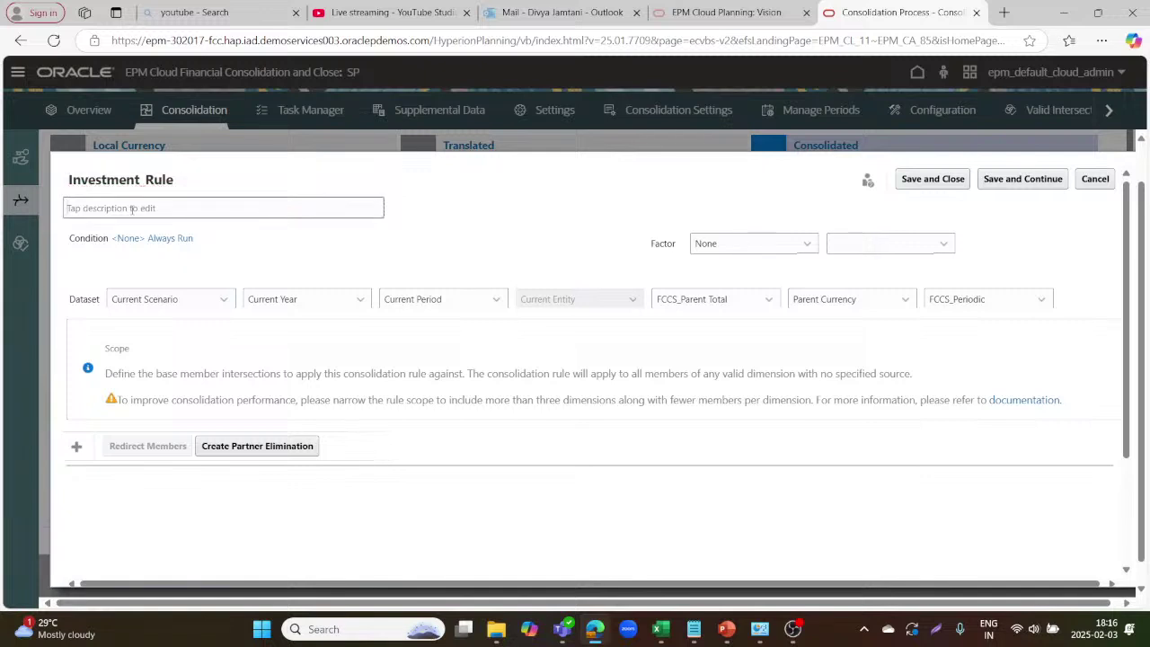
type("It Eliminates Investments from the Holding")
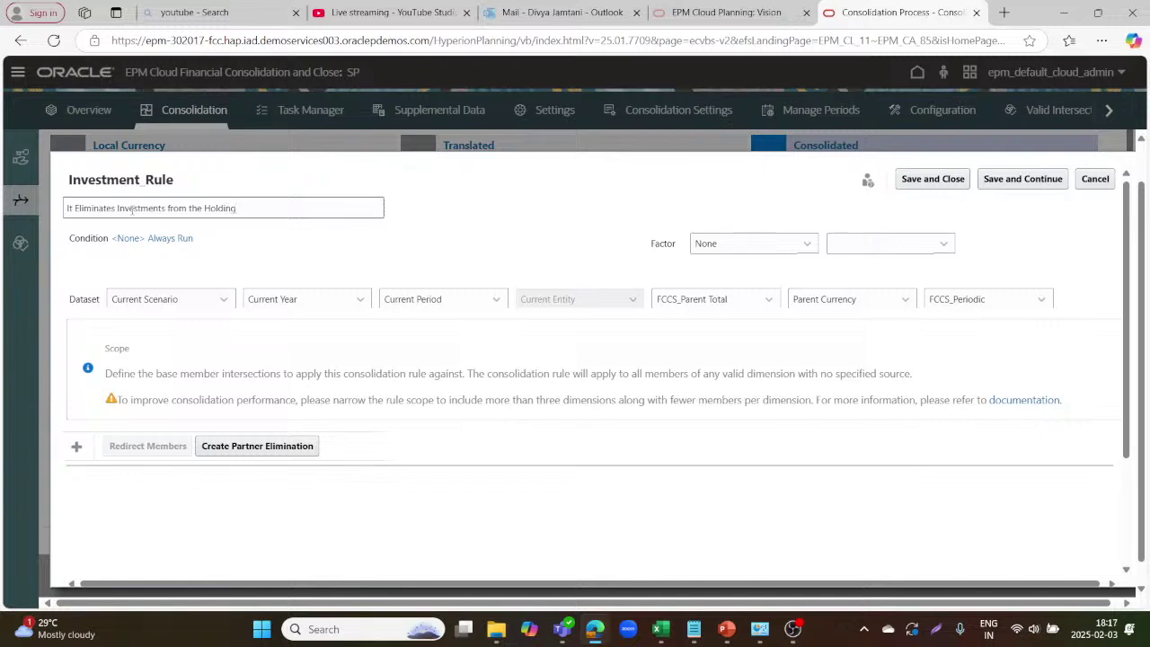
type(" and Calcul")
key("Left")
key("Left")
key("Left")
key("BackSpace")
key("BackSpace")
key("BackSpace")
key("BackSpace")
key("BackSpace")
key("BackSpace")
key("BackSpace")
type("Holding Company ")
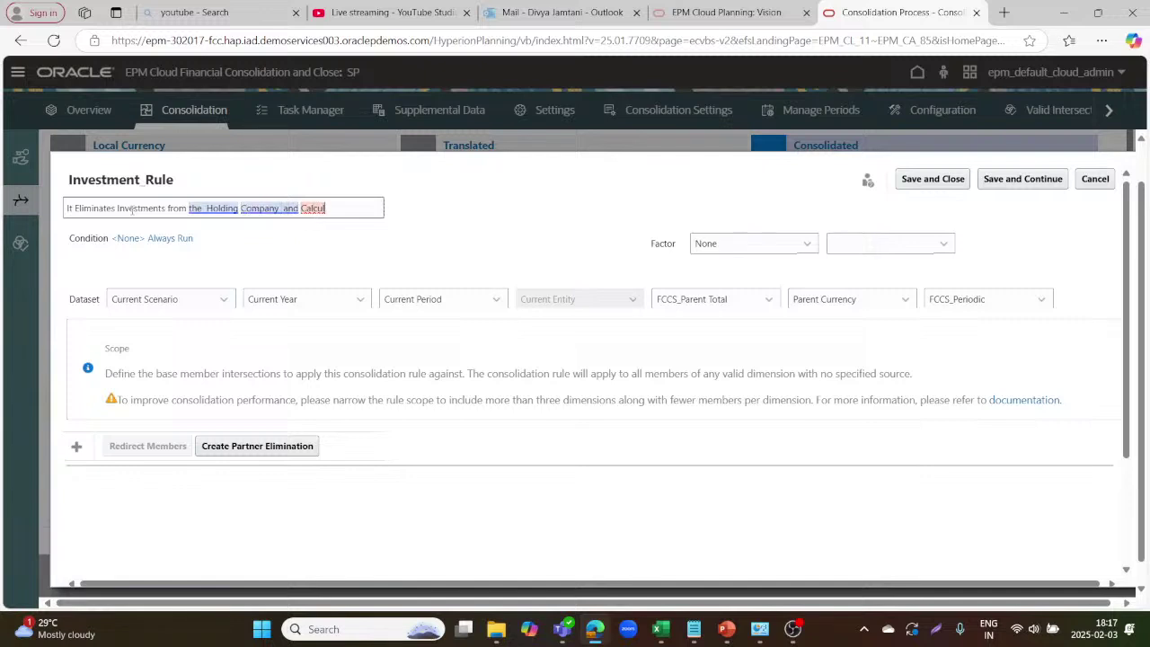
type("and Calculates g")
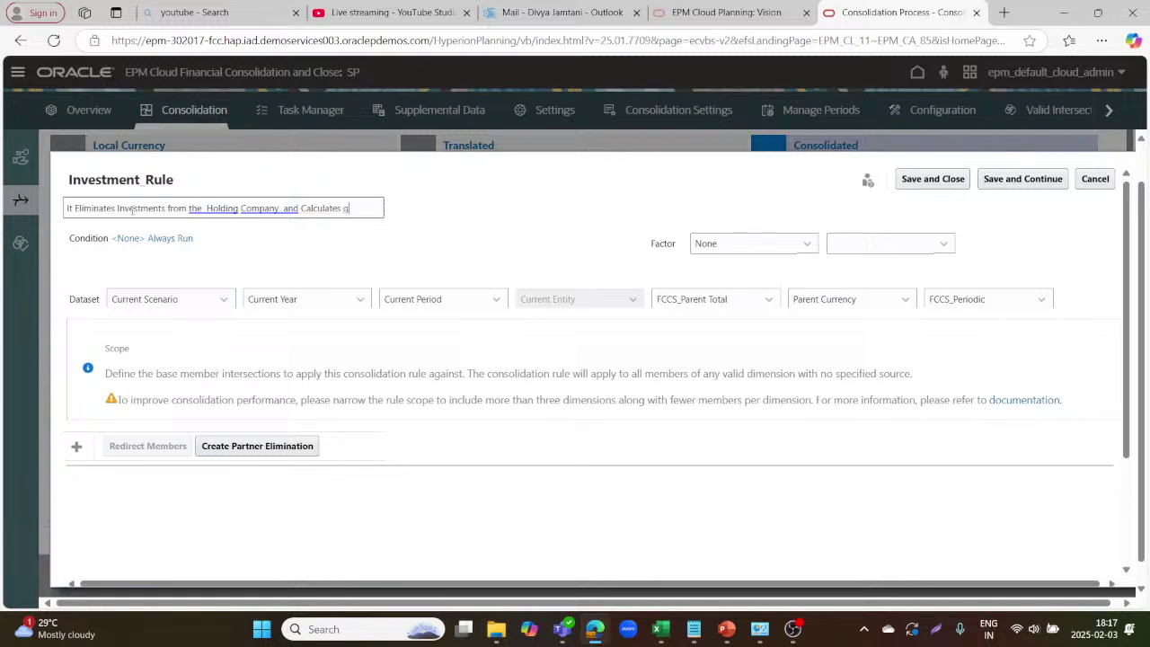
type("oodwill")
left_click(207, 208)
key("BackSpace")
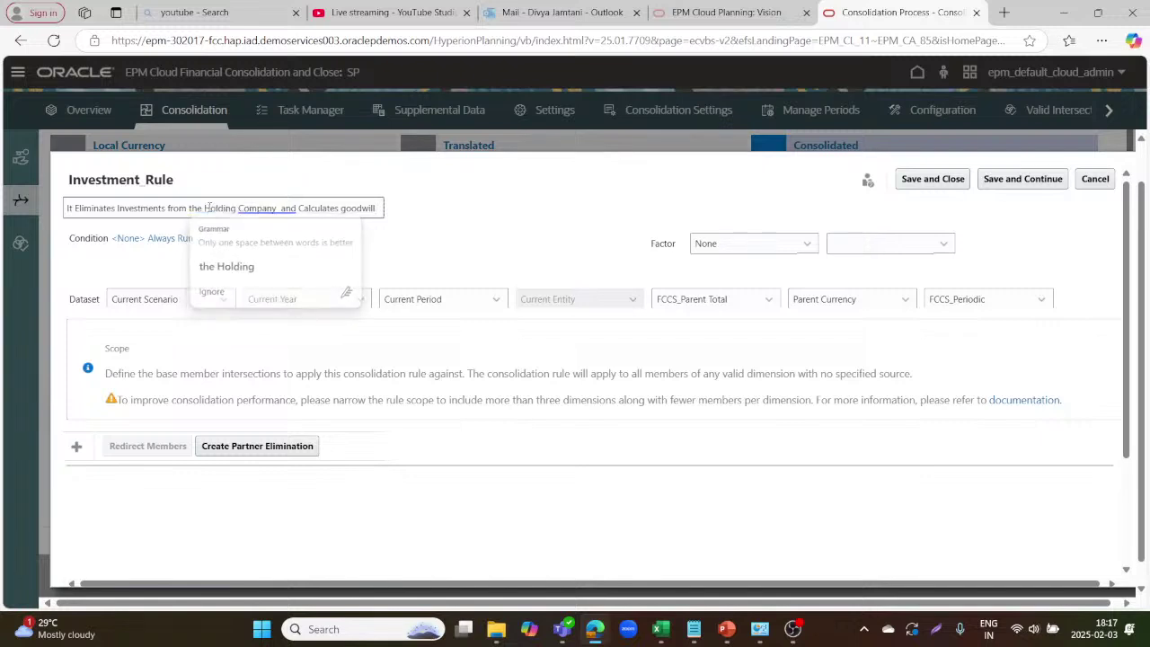
left_click(281, 208)
key("BackSpace")
- Add the conditions FCCS_Total Data Source <> 0, Entity Current Method = Holding and Entity Consolidation % > 0 to the rule set
left_click(132, 243)
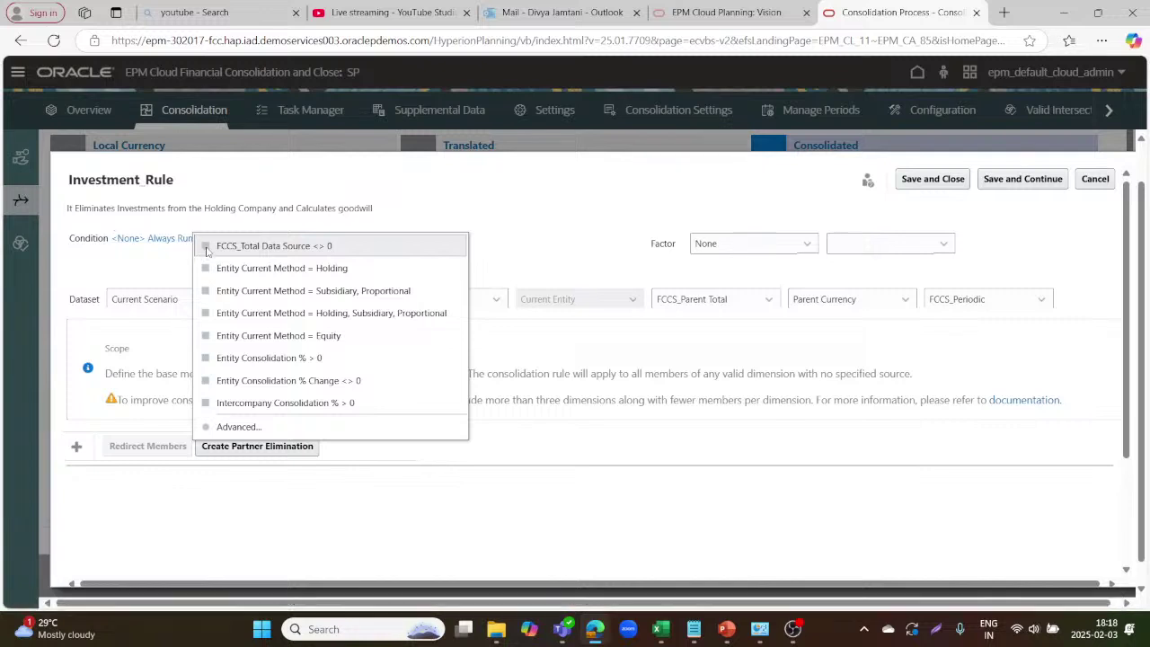
left_click(205, 247)
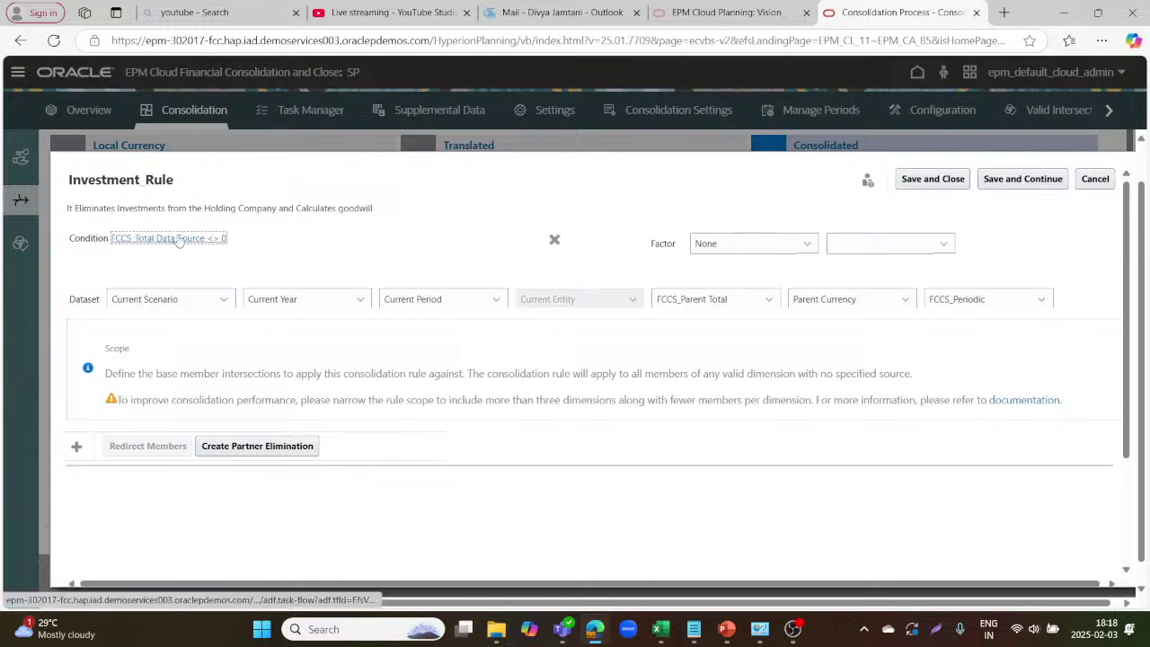
left_click(180, 239)
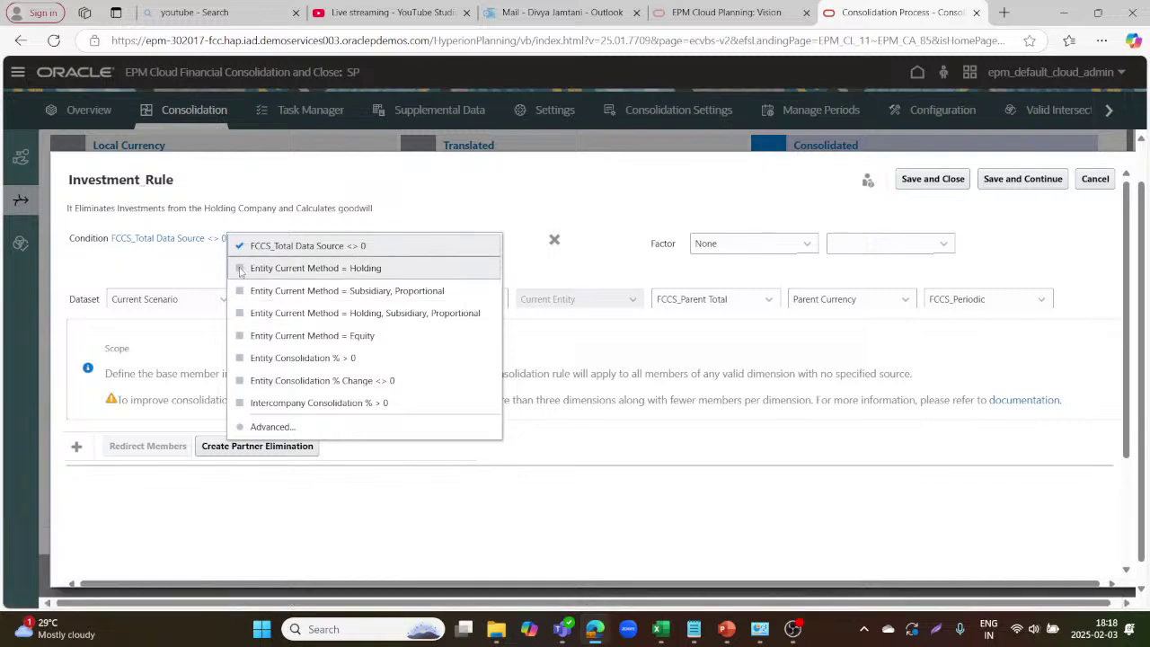
left_click(240, 268)
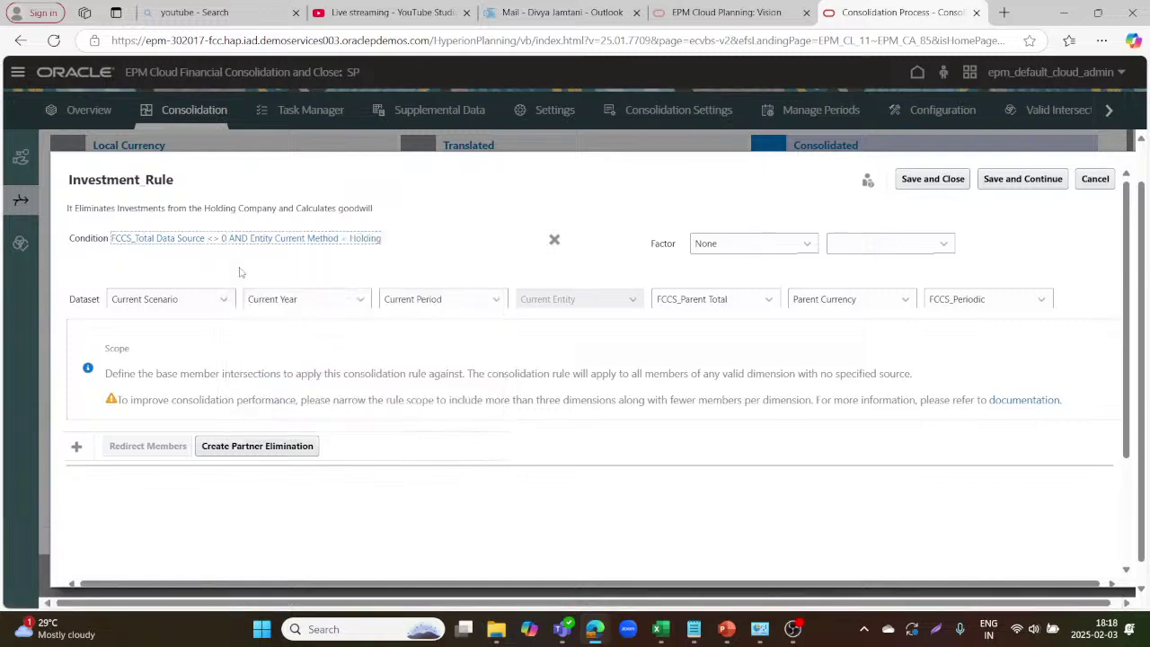
left_click(176, 239)
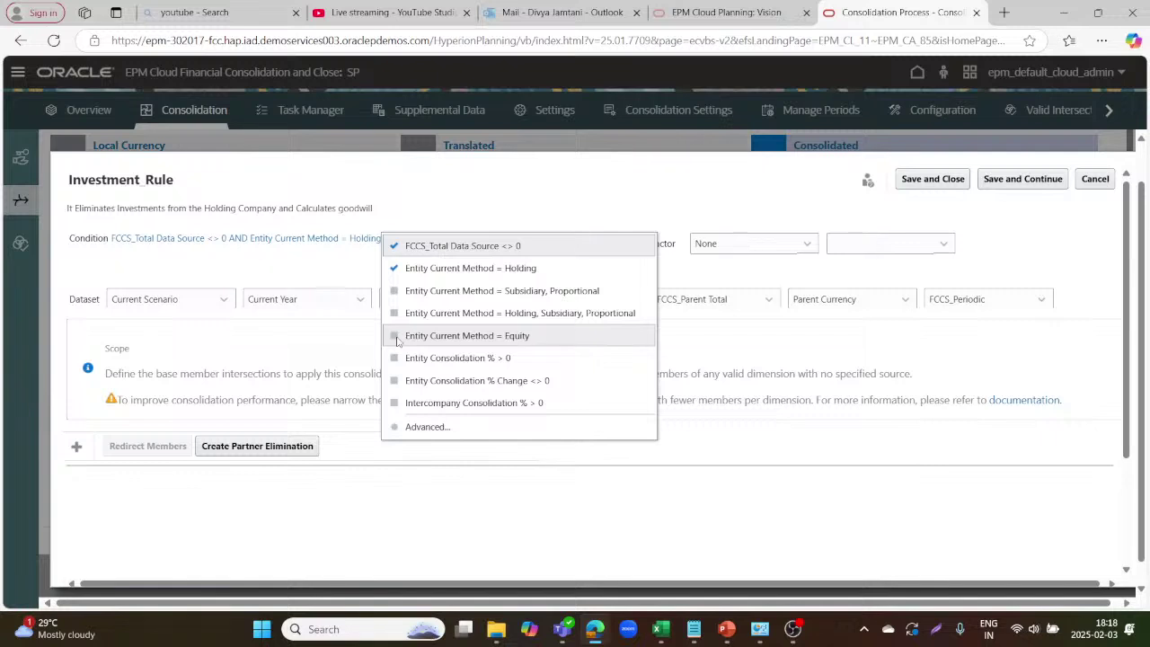
left_click(396, 356)
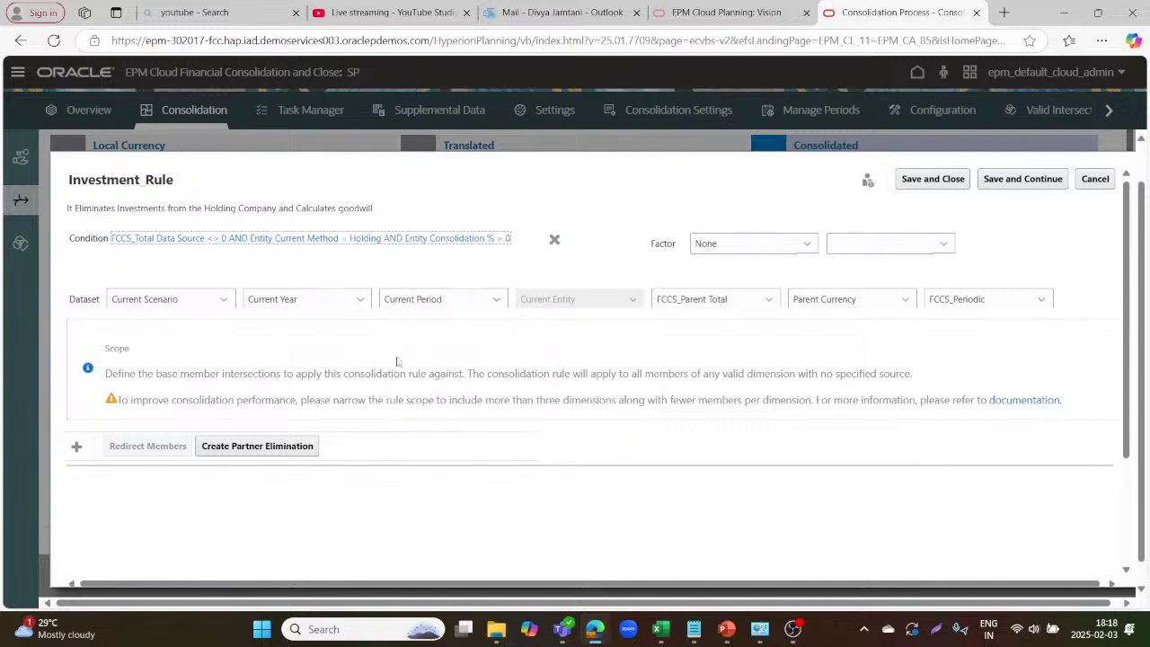
- Extend the rule set's condition with Entity Consolidation % Change <> 0 and Intercompany Consolidation % > 0
left_click(332, 242)
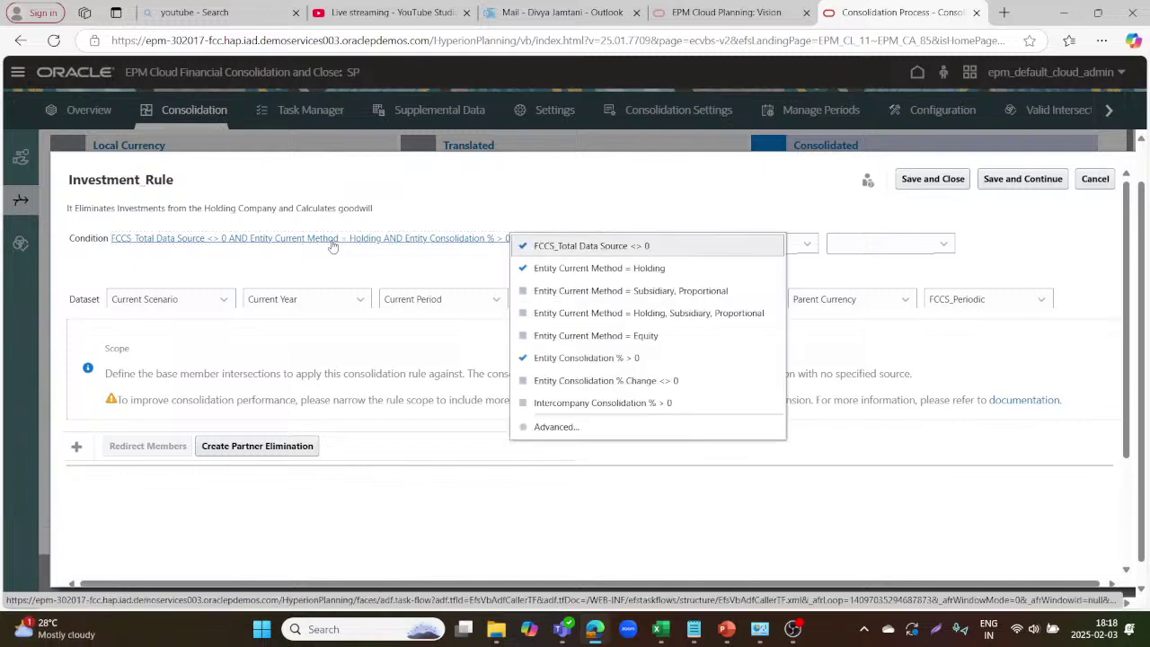
left_click(524, 380)
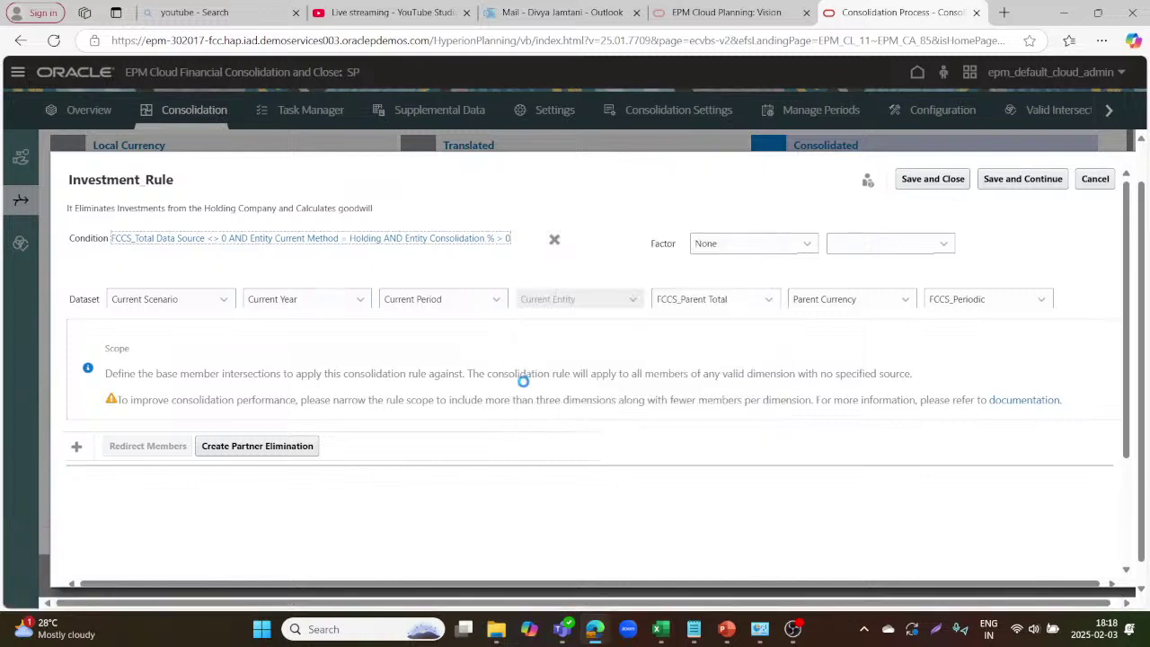
left_click(428, 247)
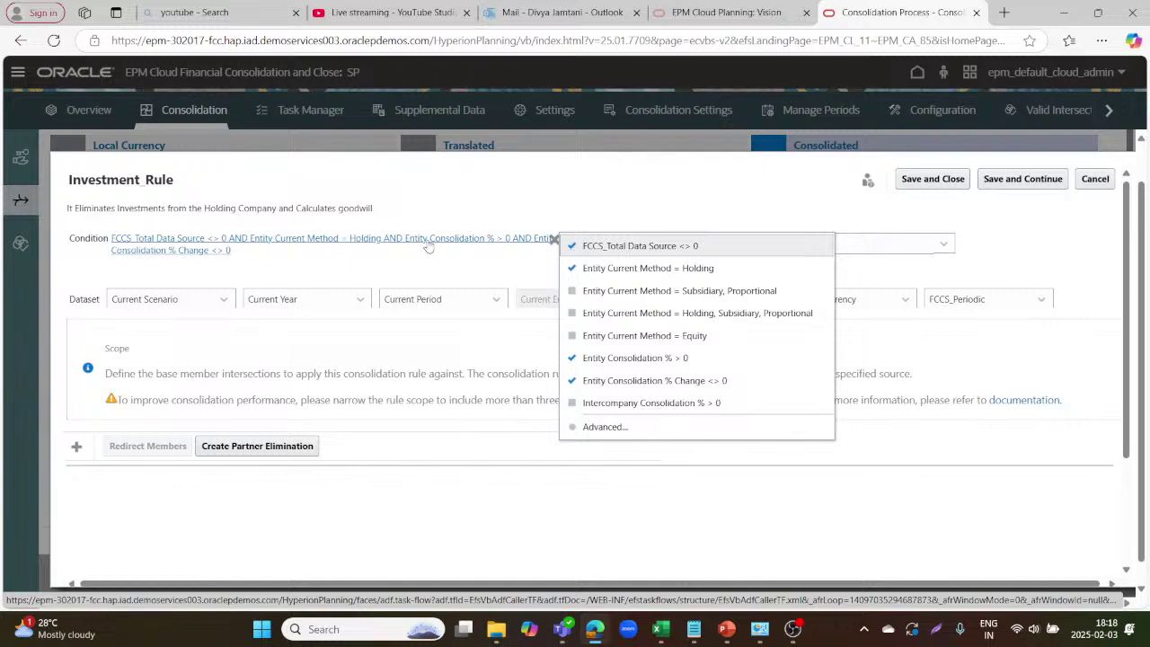
left_click(576, 404)
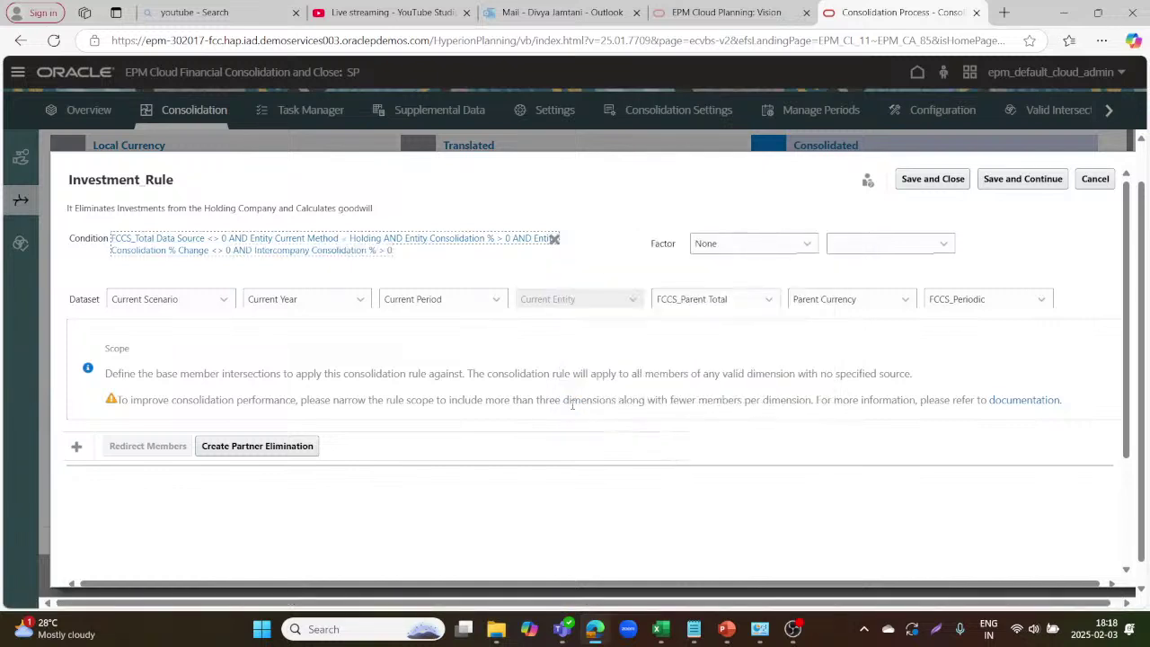
- In the rule set's advanced condition, join the FCCS_Total Data Source and Entity Current Method = Holding conditions with OR
left_click(345, 256)
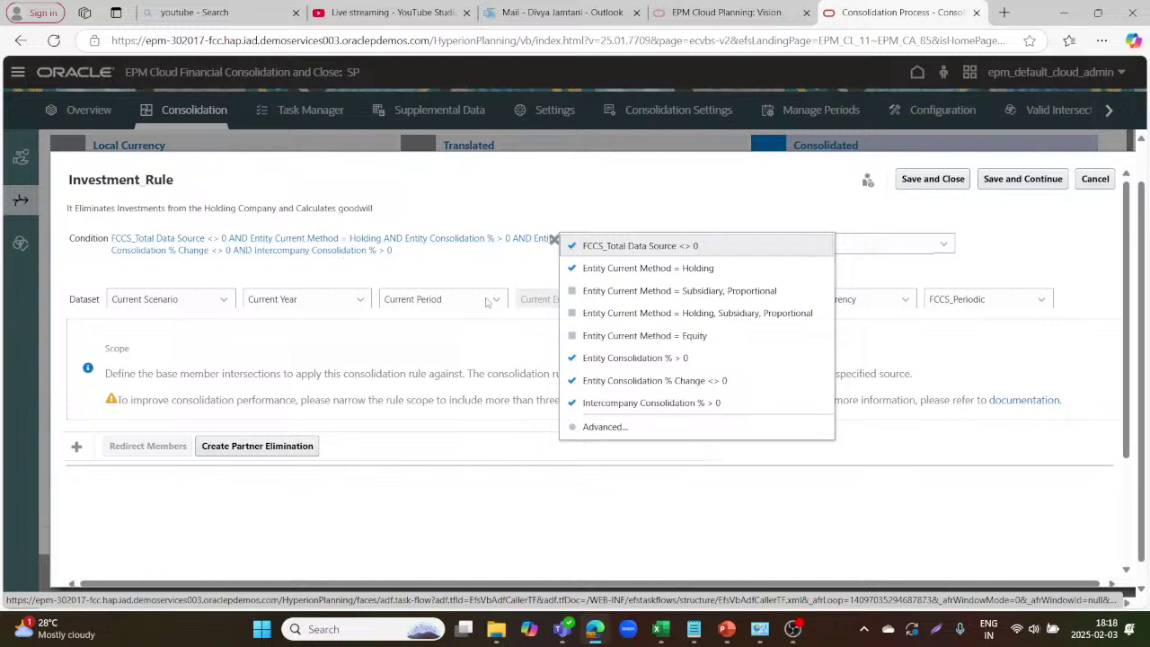
left_click(602, 427)
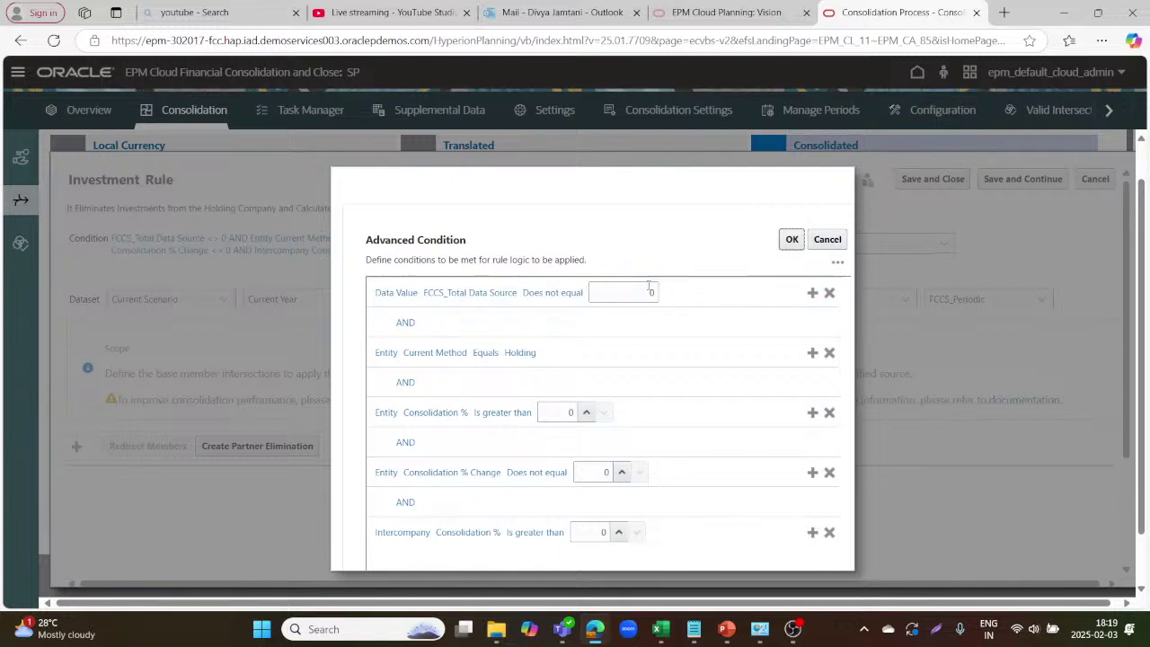
left_click(554, 290)
left_click(407, 323)
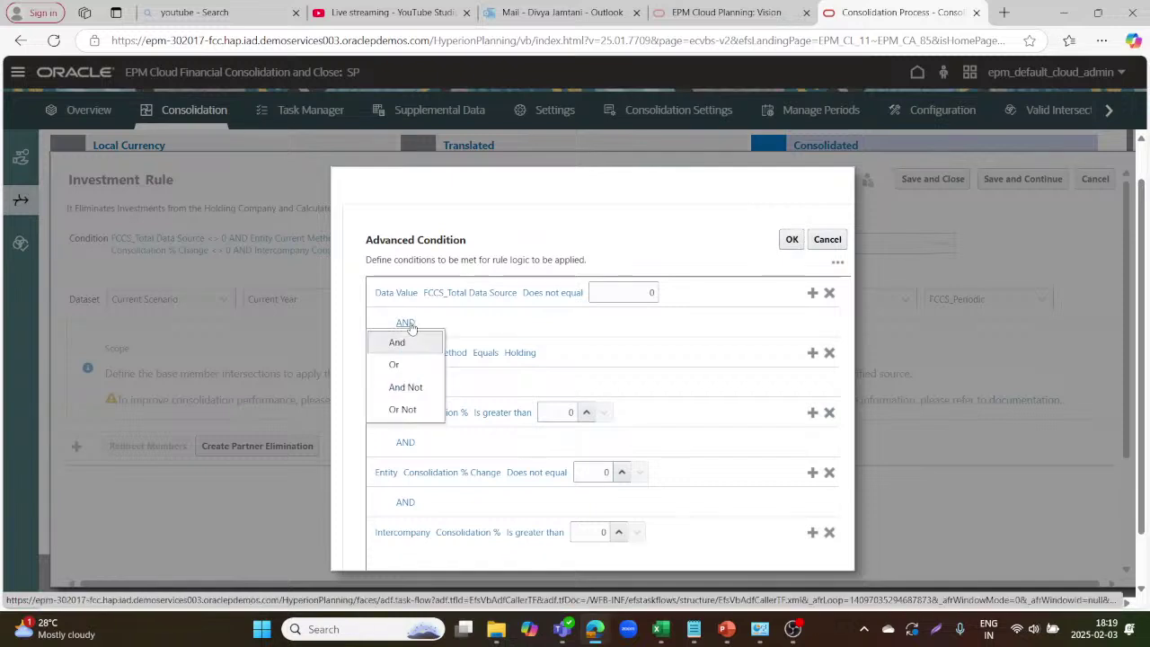
left_click(402, 361)
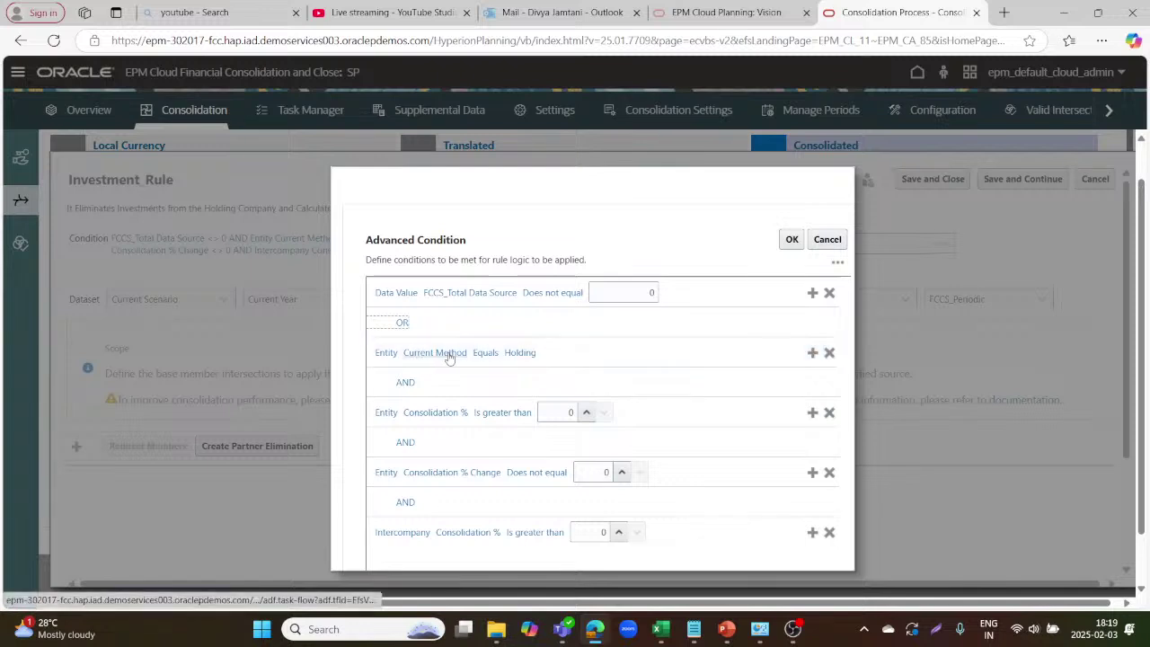
left_click(405, 383)
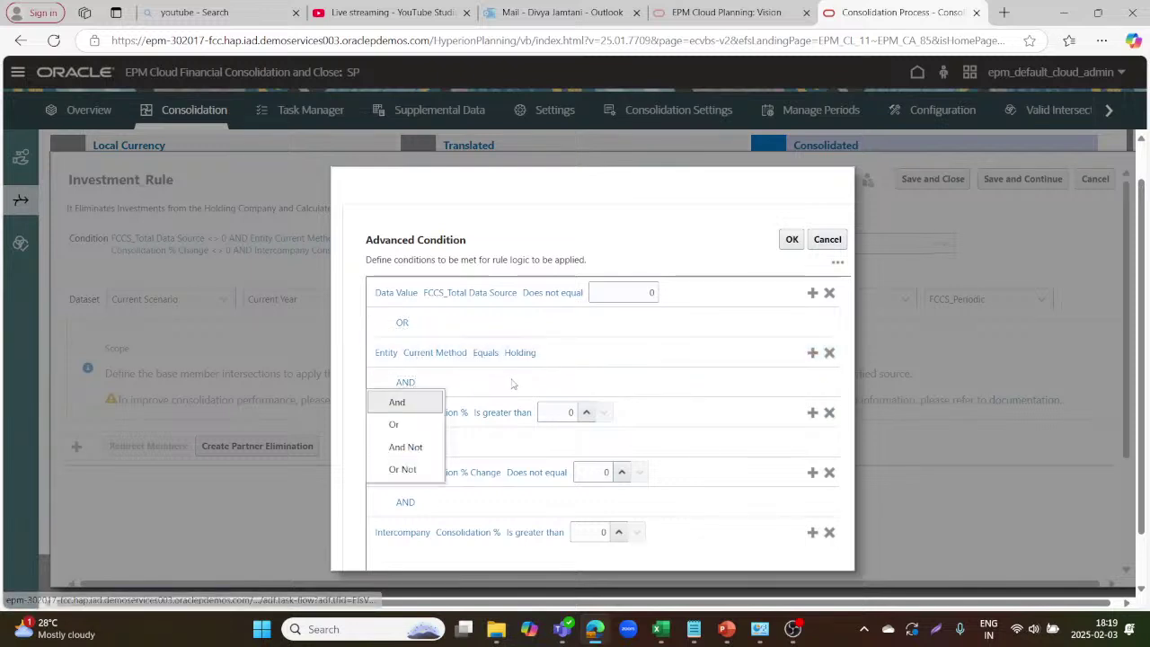
left_click(397, 401)
- Add the condition Entity Current Method Equals Subsidiary directly below the Holding condition
left_click(812, 353)
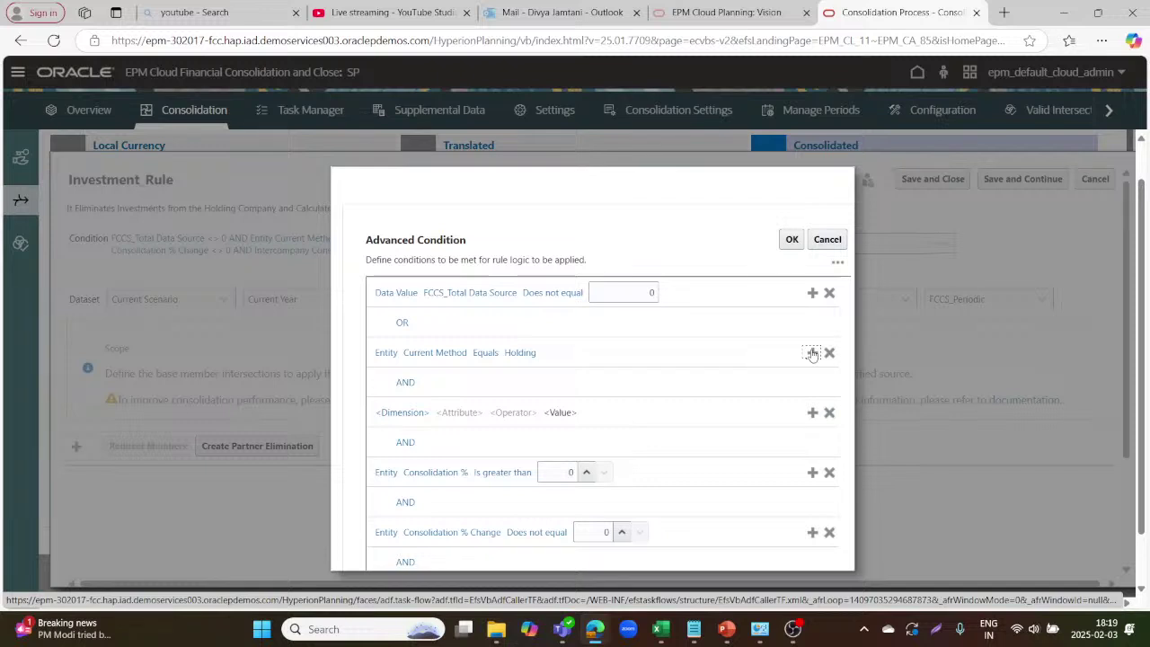
left_click(404, 414)
left_click(406, 503)
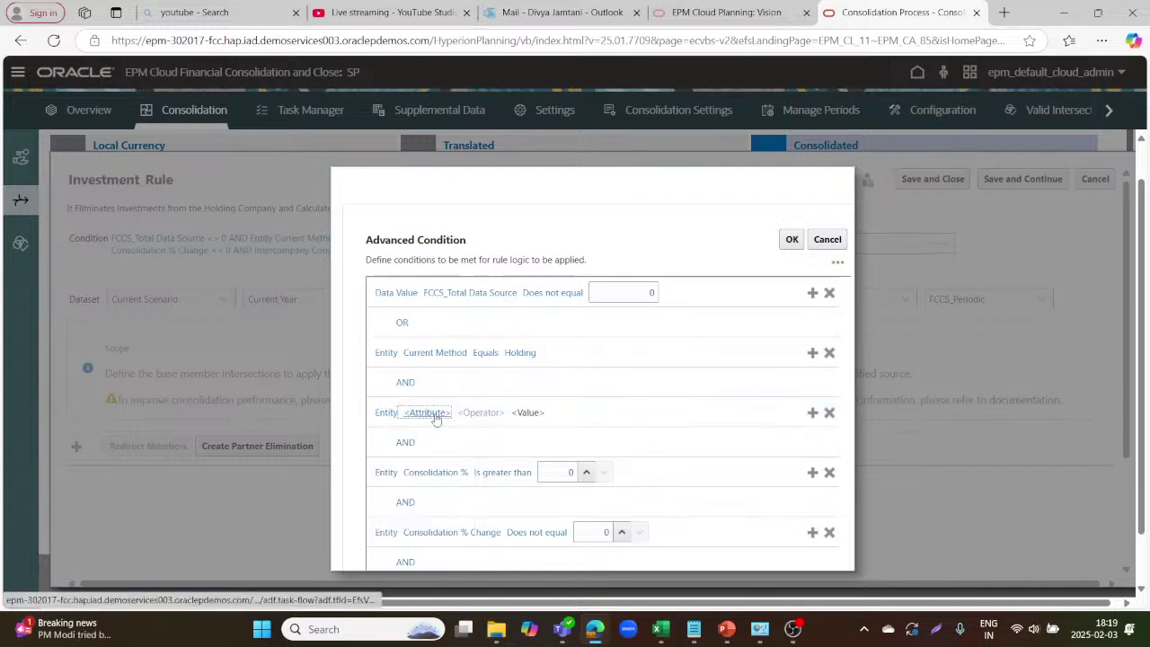
left_click(435, 414)
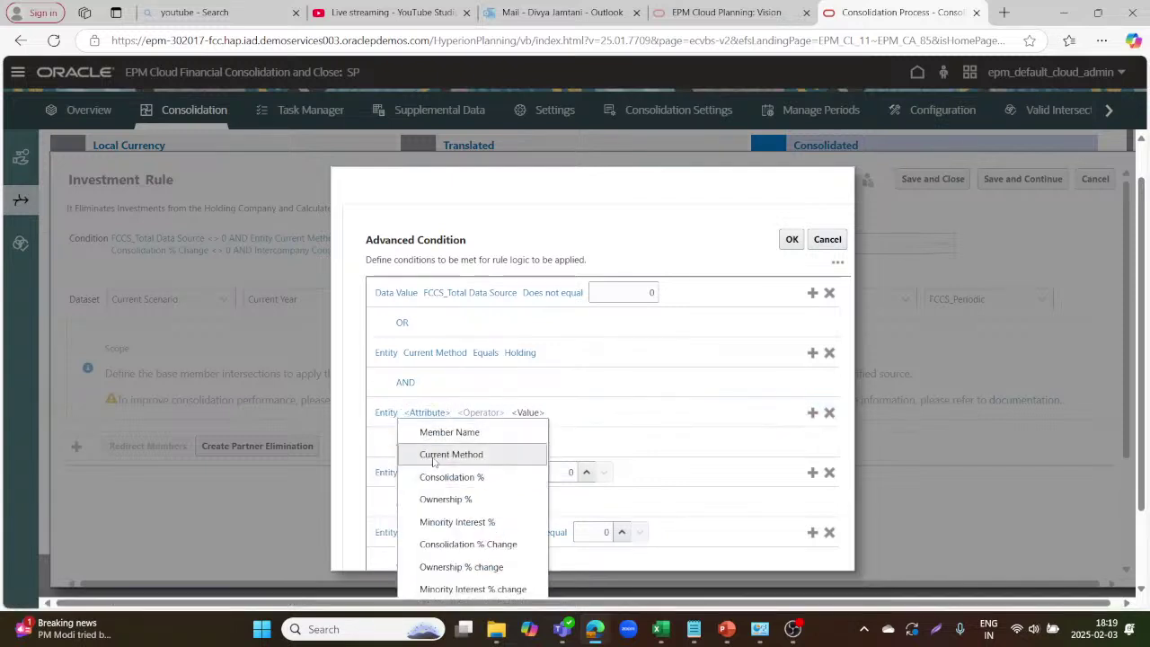
left_click(432, 455)
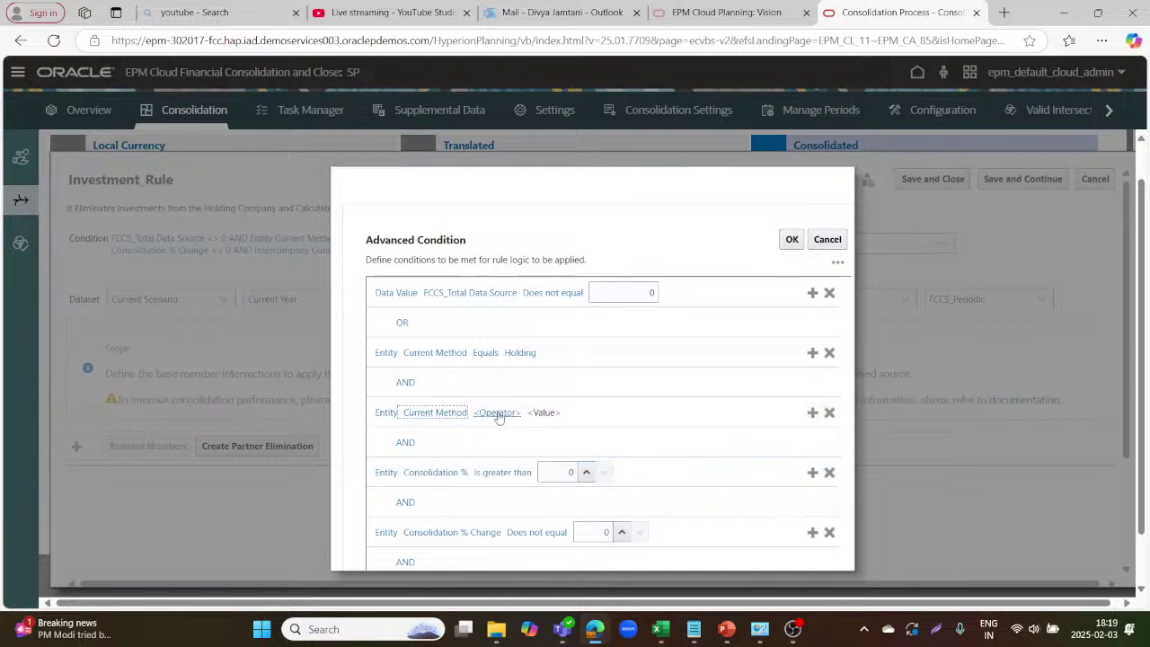
left_click(498, 415)
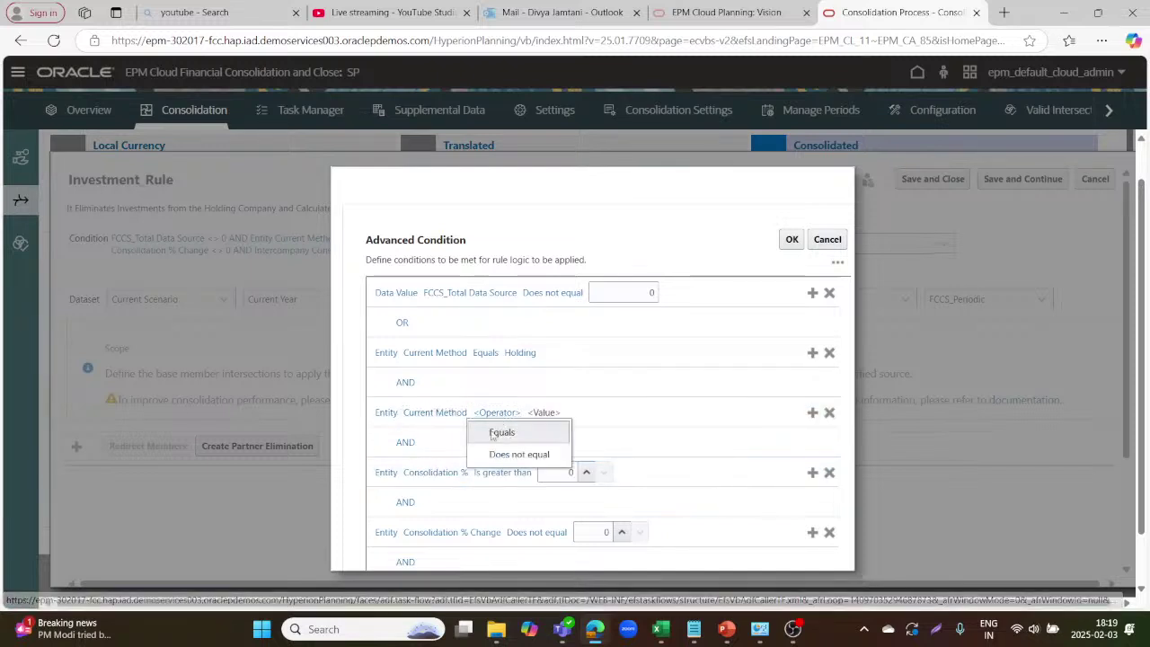
left_click(490, 430)
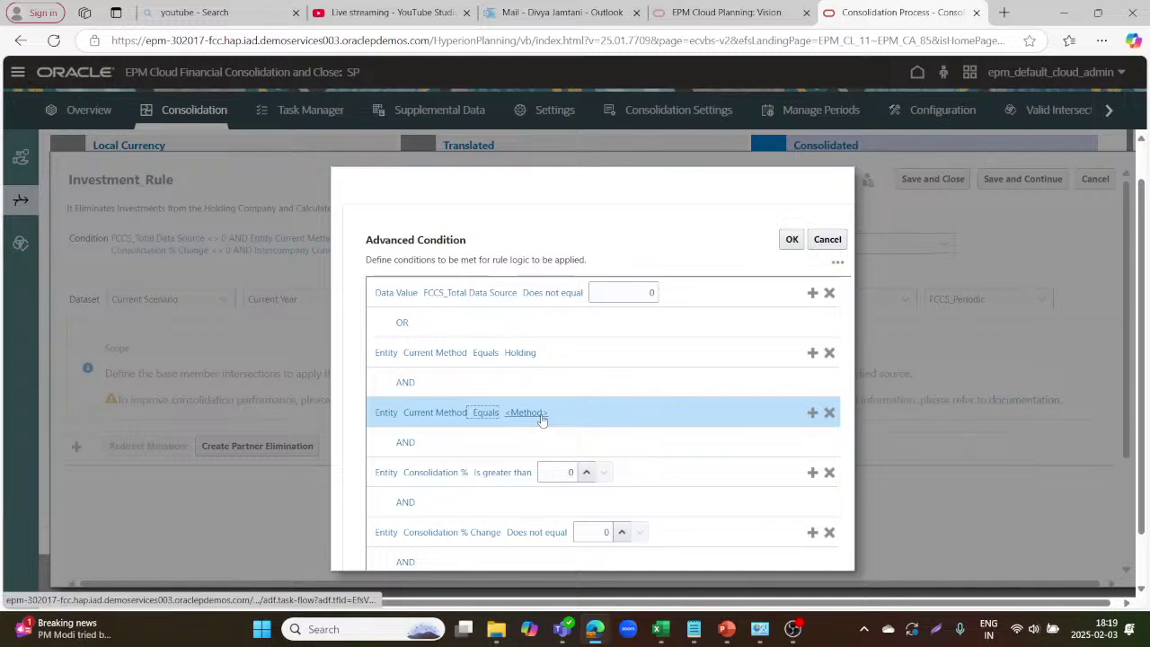
left_click(527, 413)
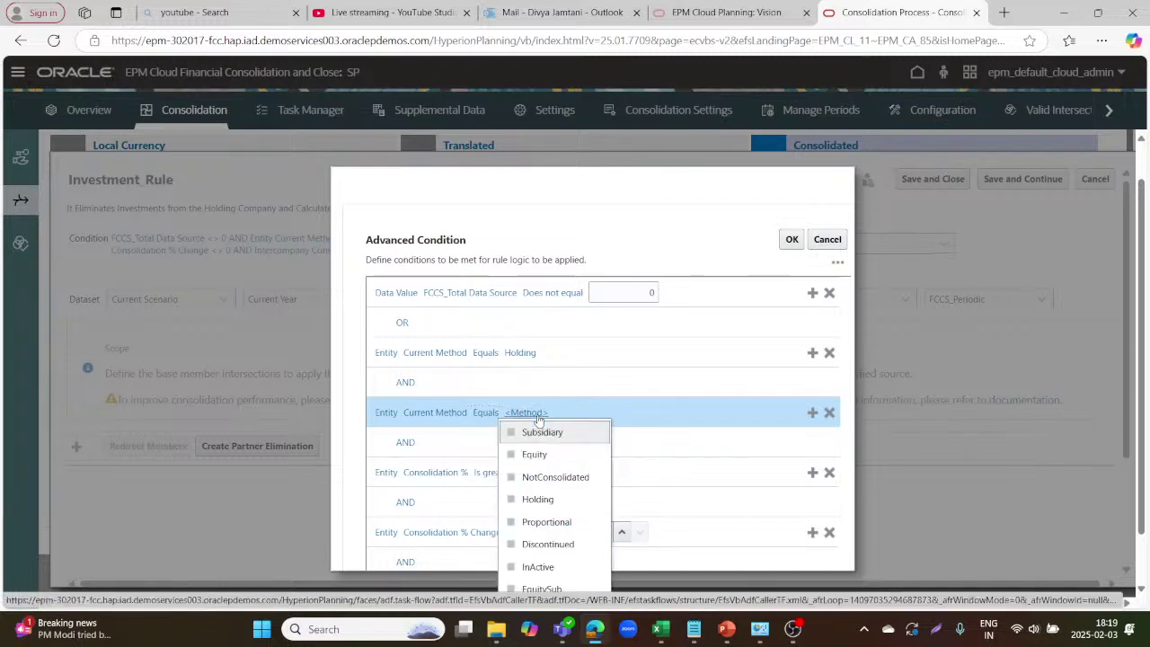
left_click(524, 432)
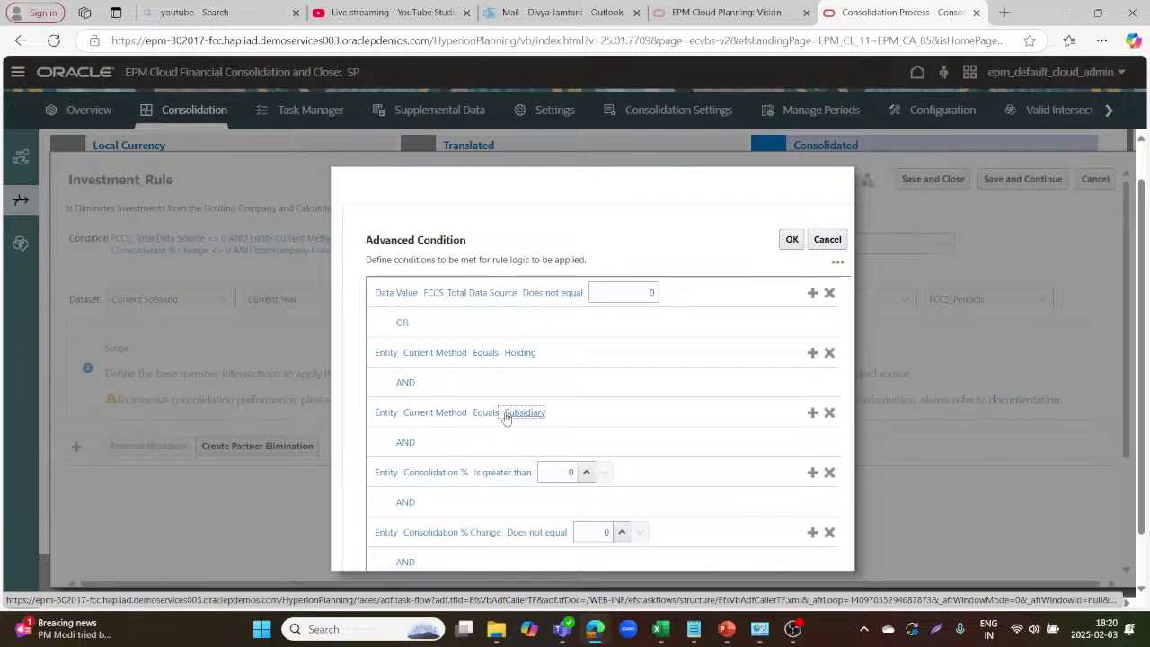
- Join the Holding and Subsidiary conditions with OR and accept the advanced condition
left_click(405, 382)
left_click(389, 428)
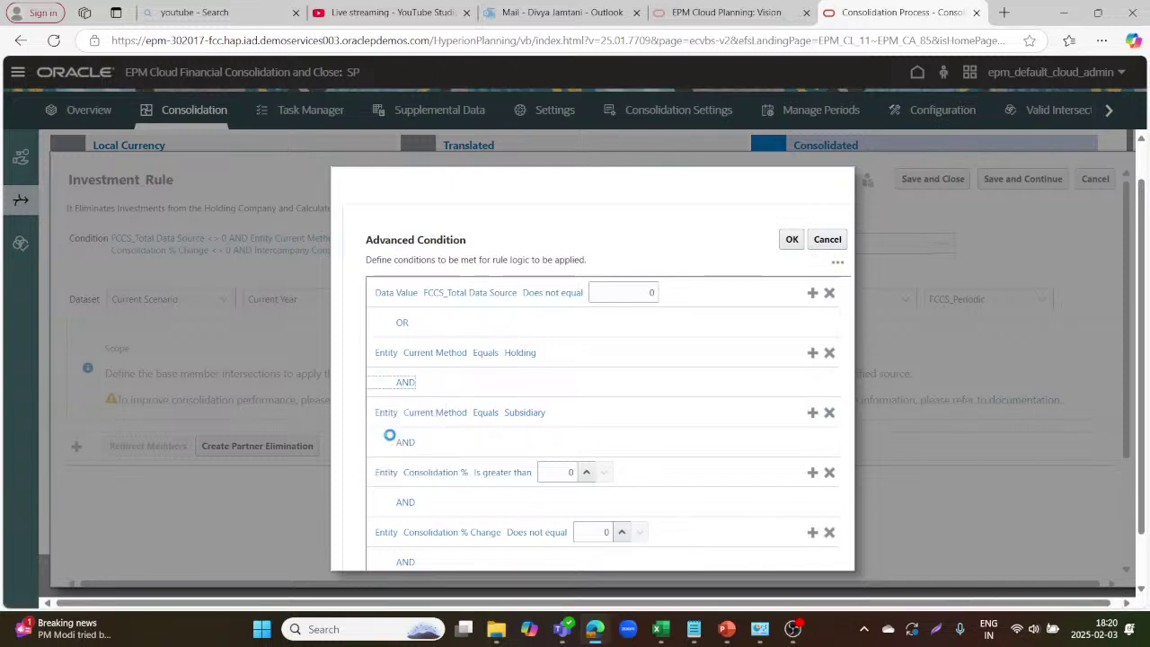
left_click(408, 386)
left_click(396, 418)
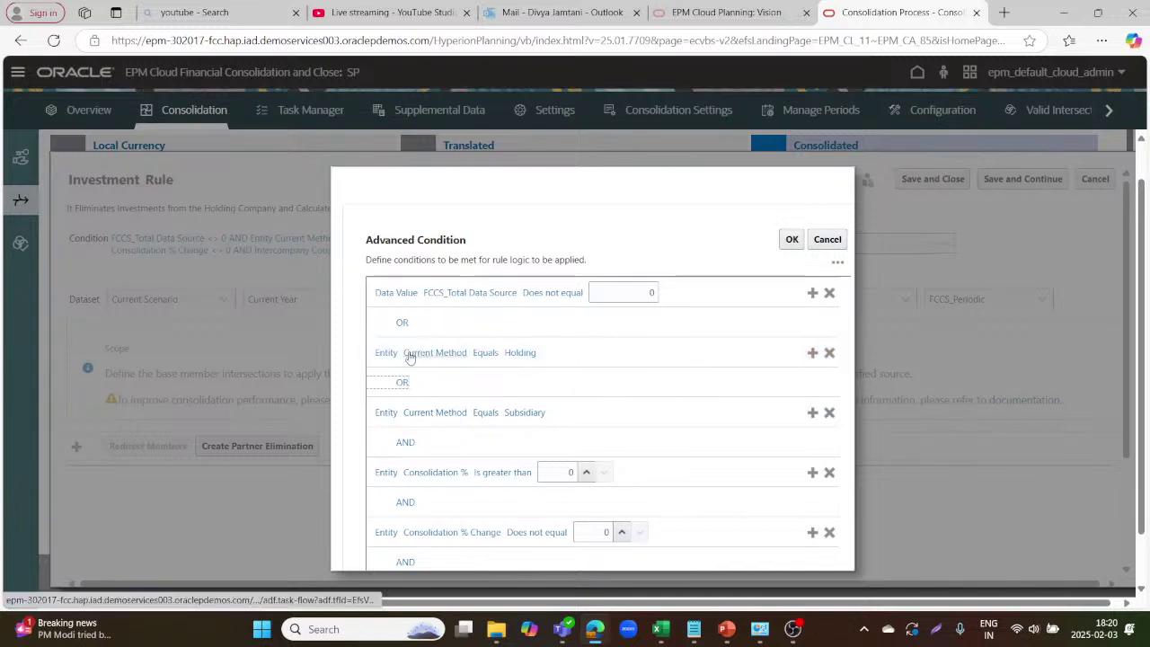
left_click(503, 363)
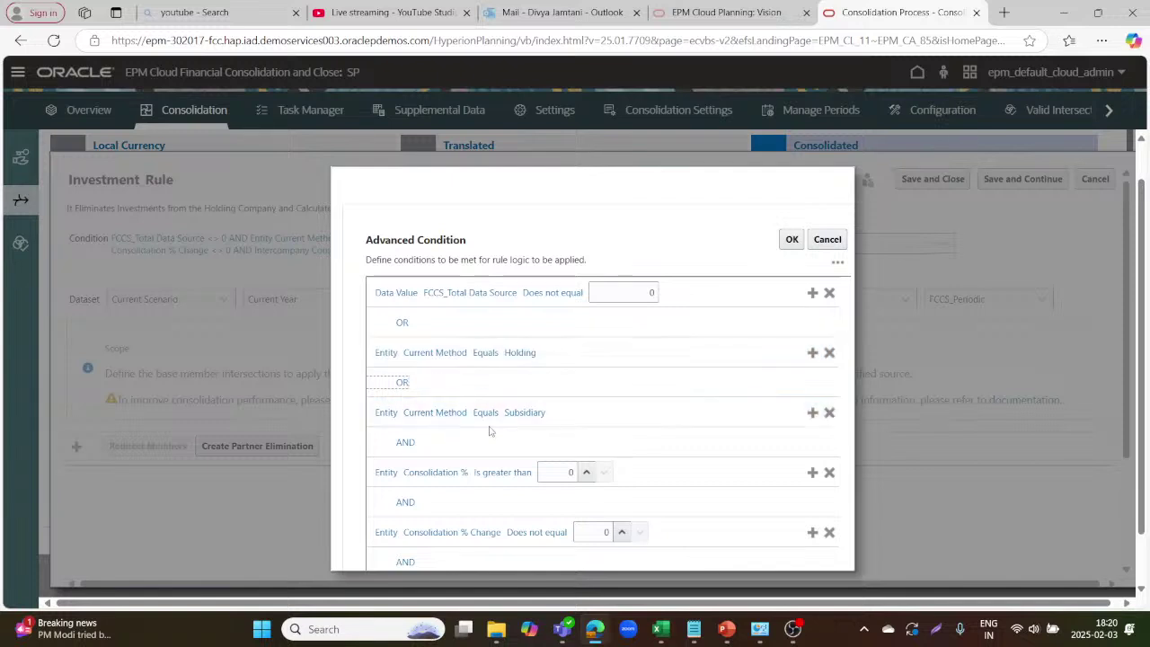
scroll(490, 431, "down", 2)
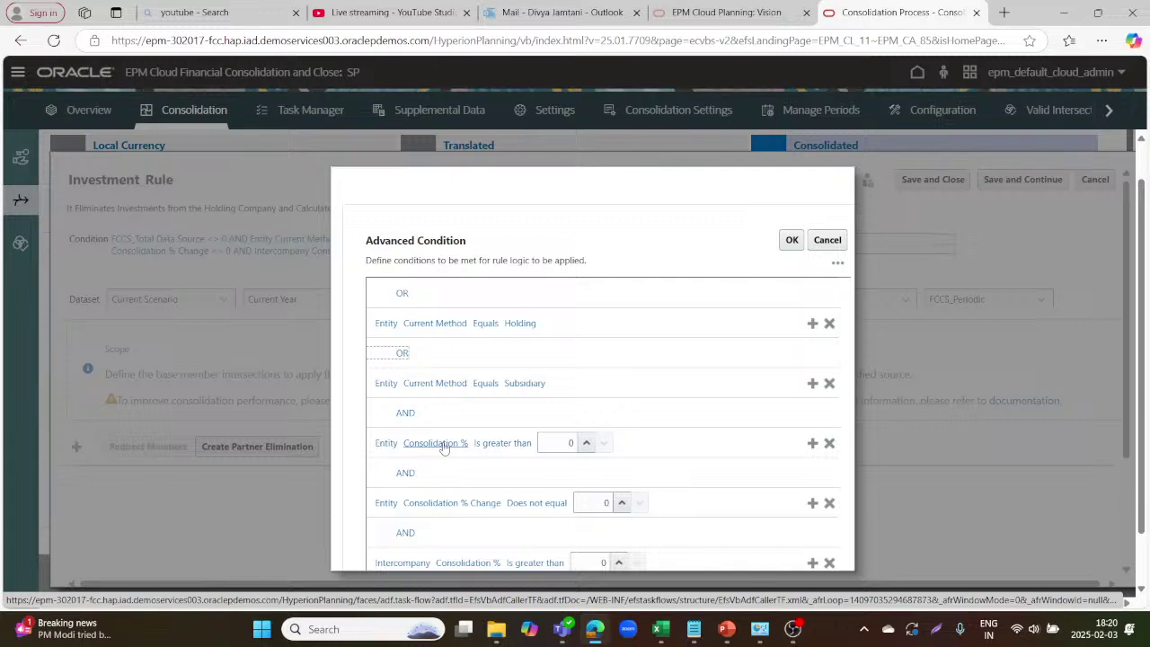
left_click(794, 240)
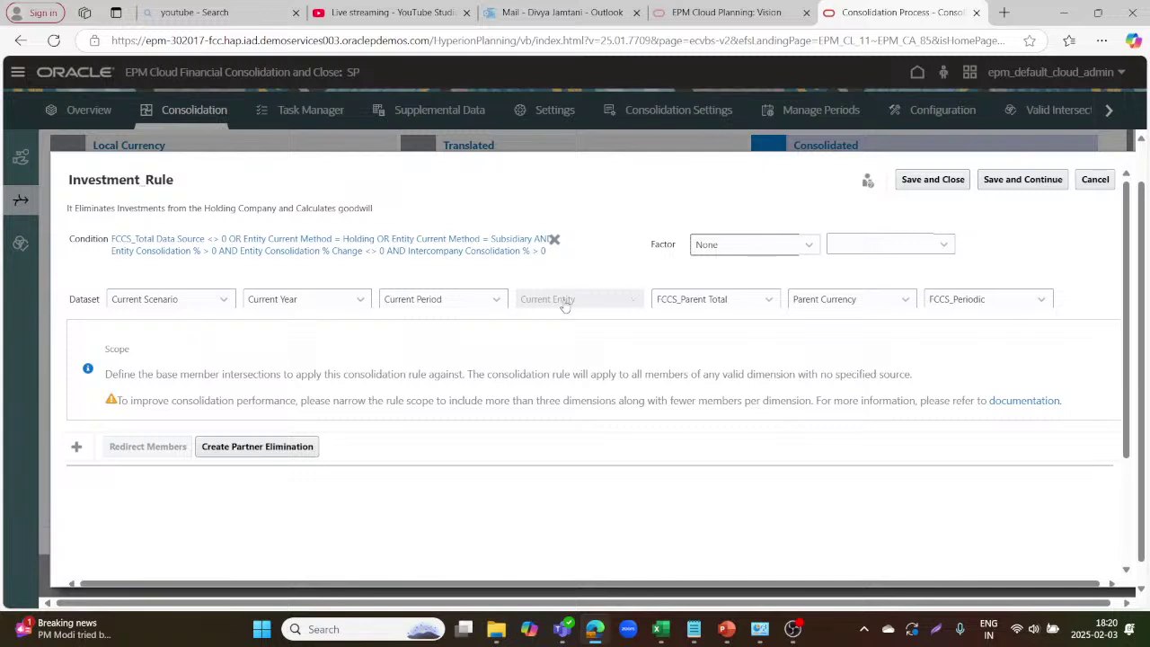
- Set the rule set's factor to Current with Entity Consolidation %
left_click(805, 247)
left_click(733, 286)
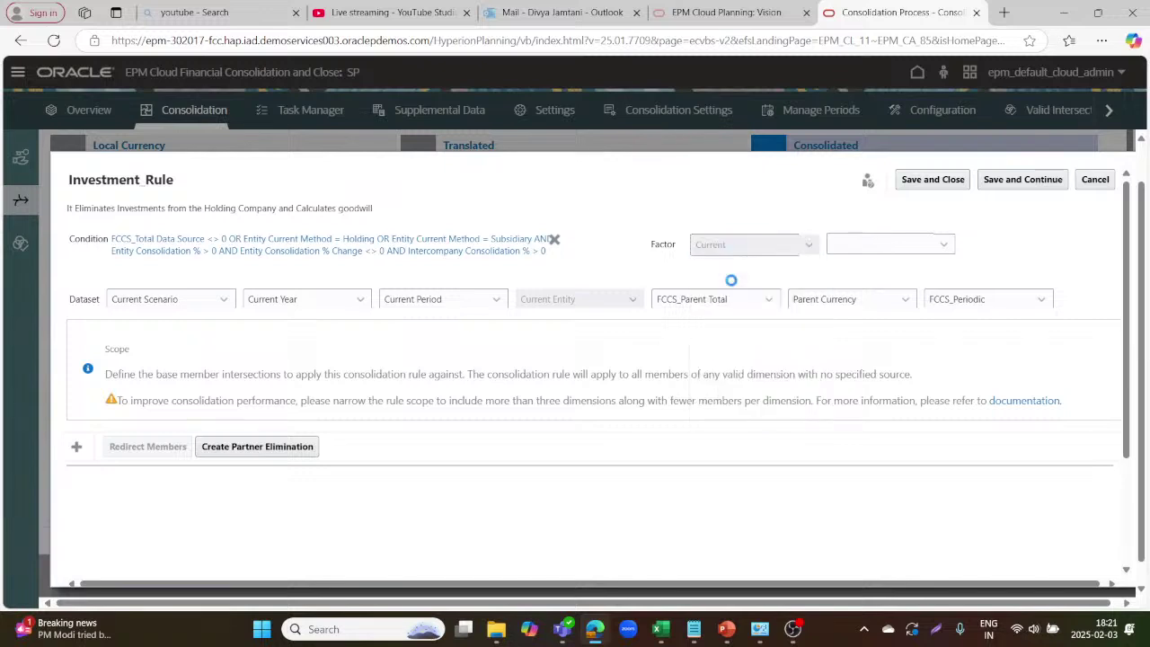
left_click(879, 249)
left_click(861, 286)
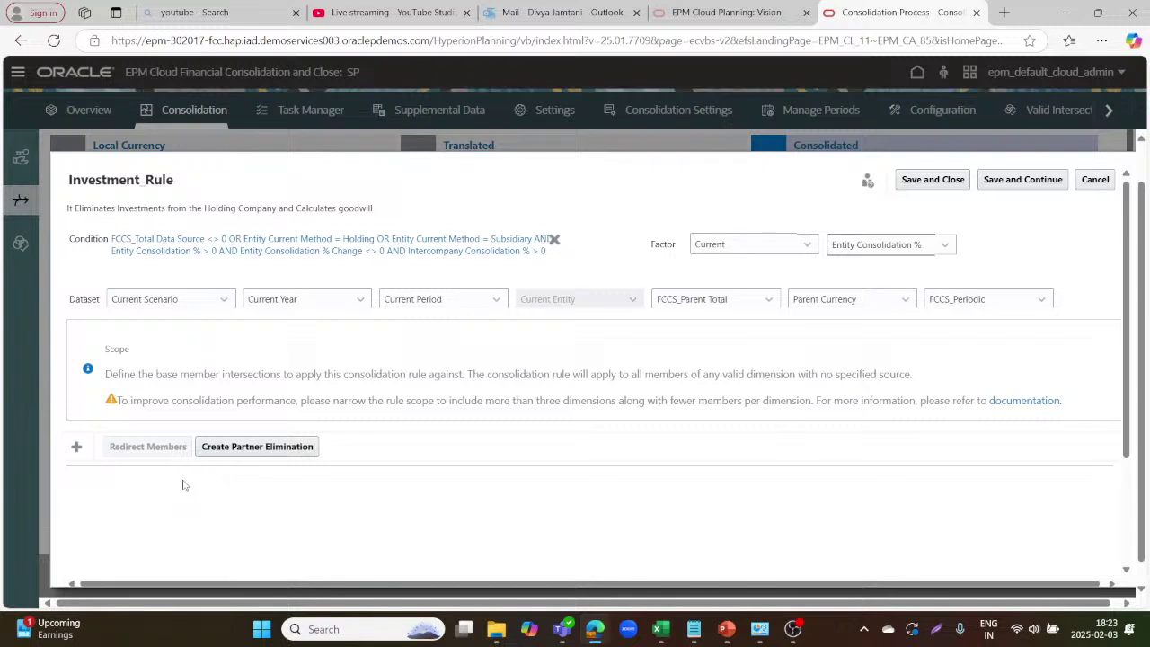
- Add the Account dimension to the rule set's scope
left_click(76, 448)
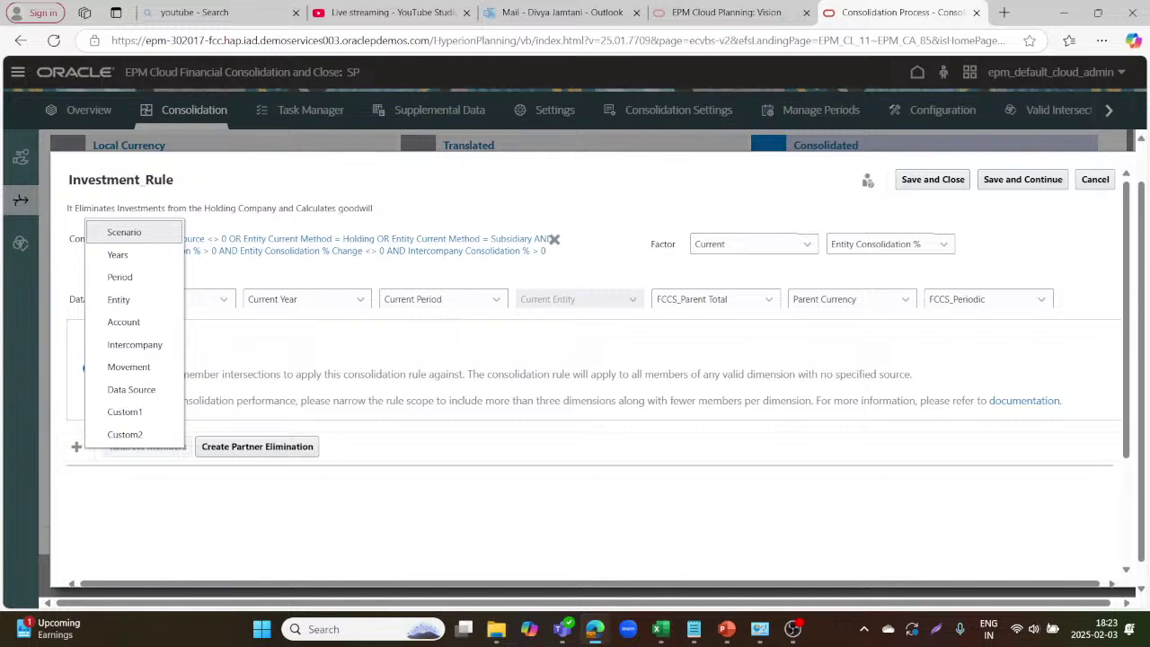
left_click(127, 320)
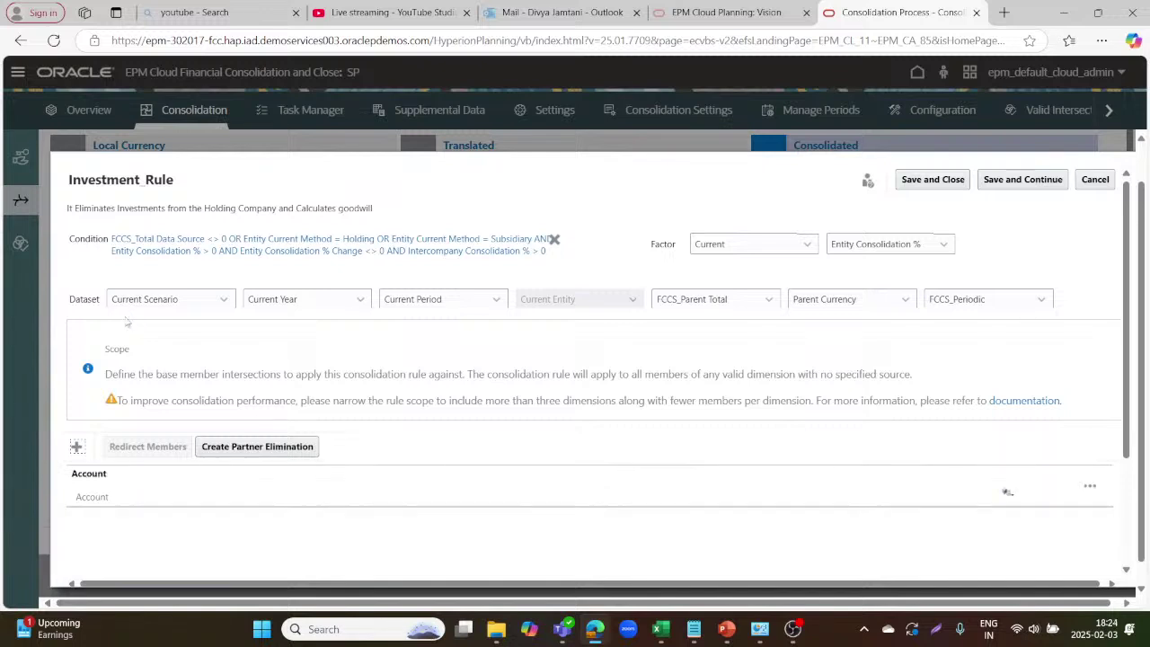
left_click(257, 446)
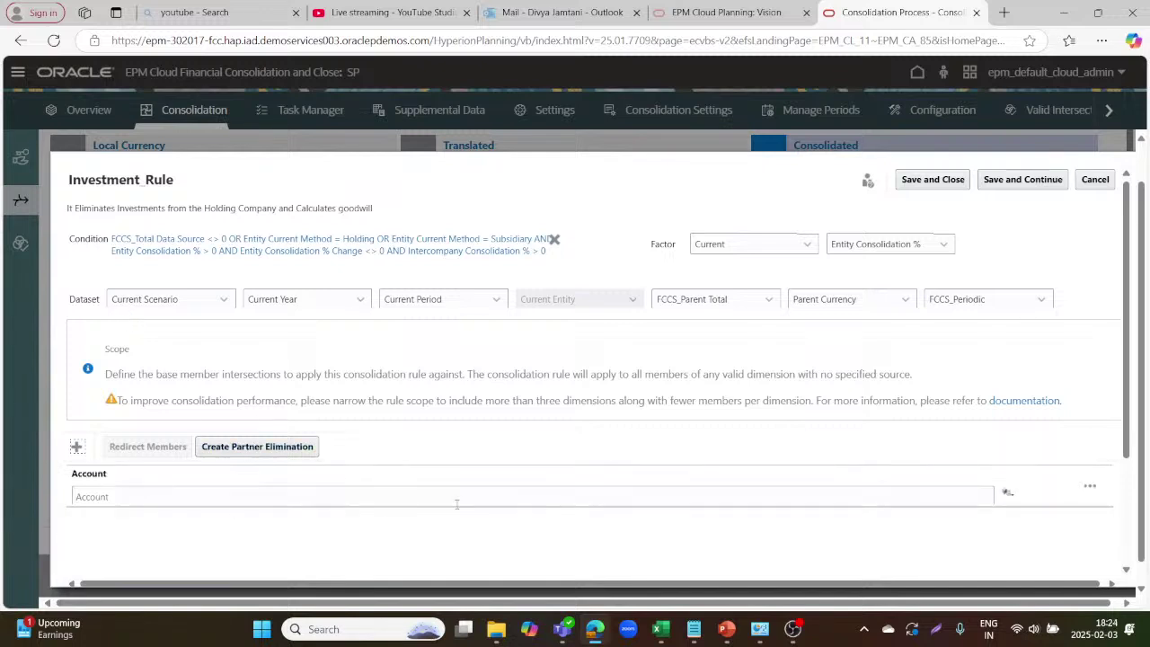
- Search the accounts for "Investment in Sub" and assign the Rate Override Accounts member to the Account scope
left_click(1007, 496)
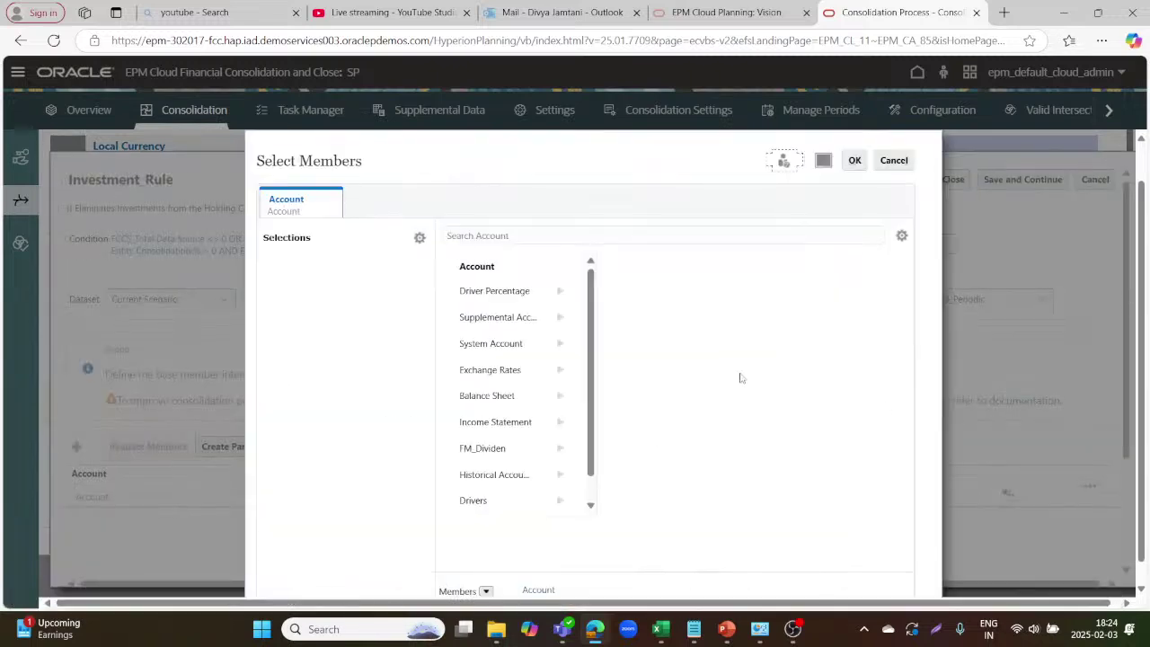
left_click(485, 235)
type("investment")
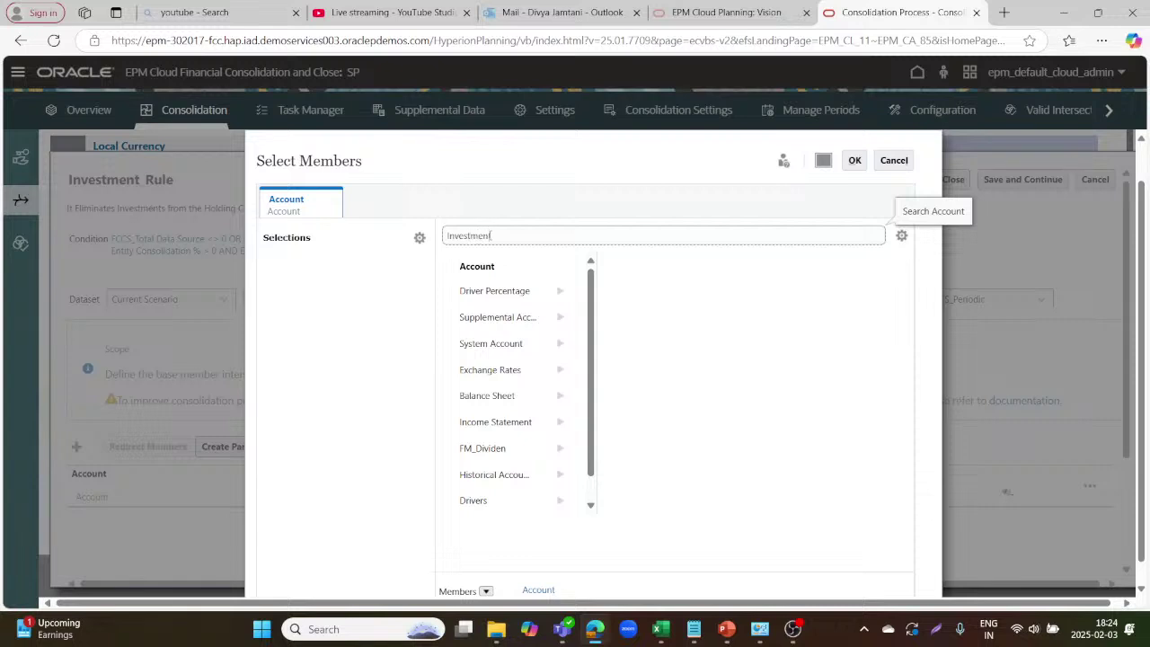
type(" in Sub")
key("Return")
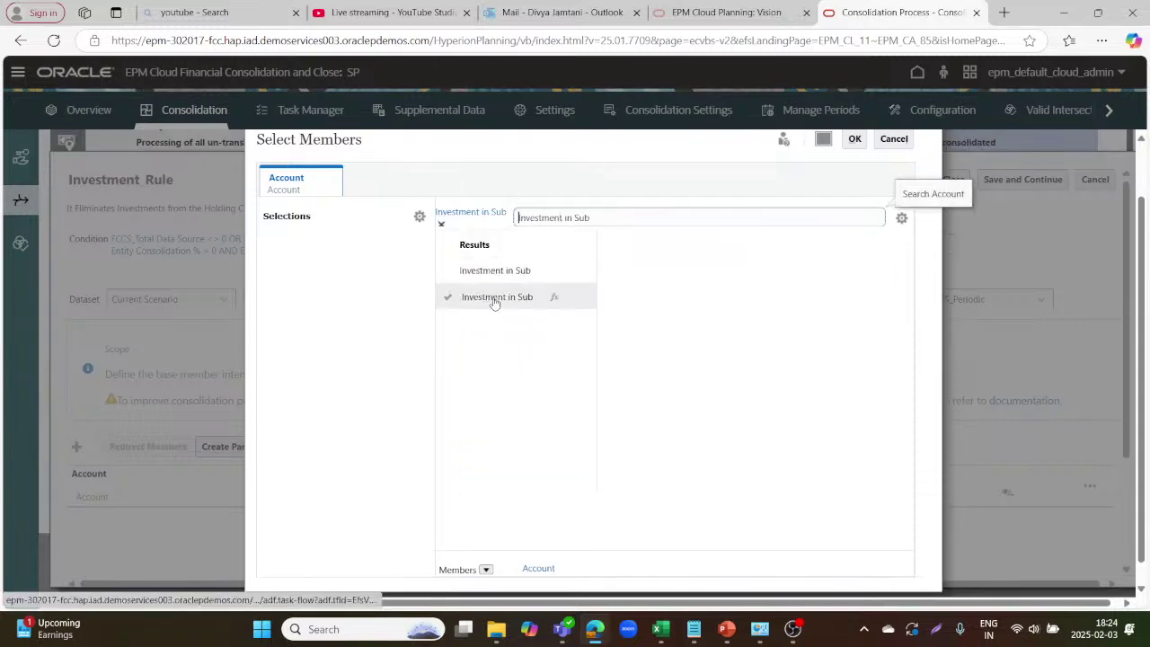
left_click(509, 270)
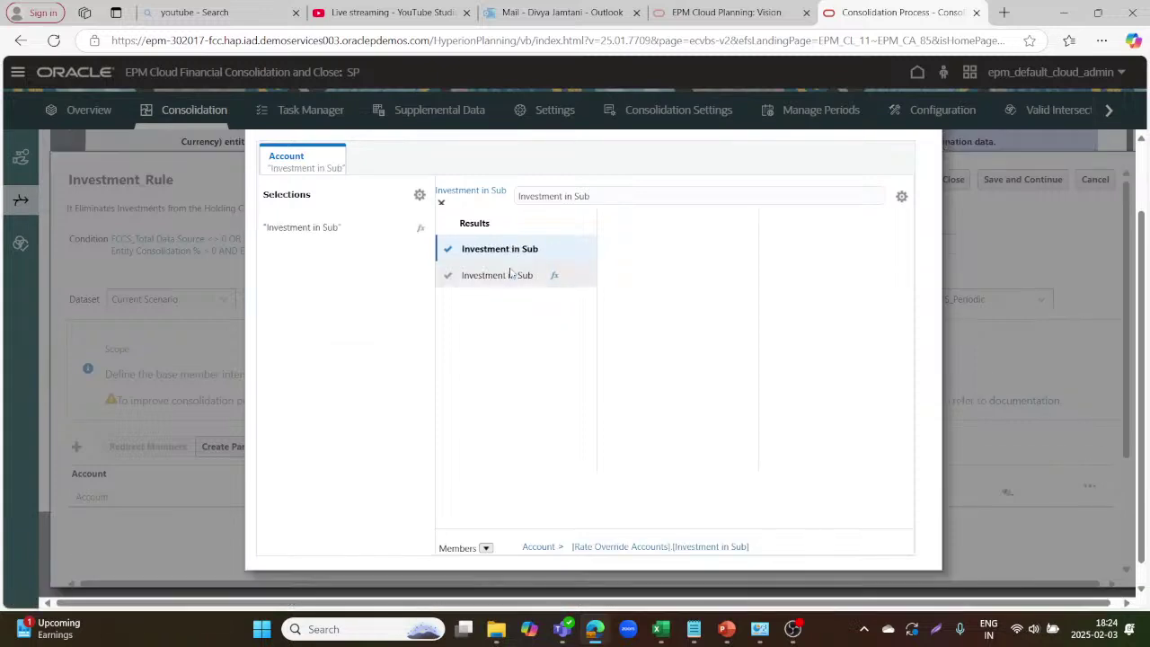
scroll(683, 238, "up", 2)
left_click(853, 194)
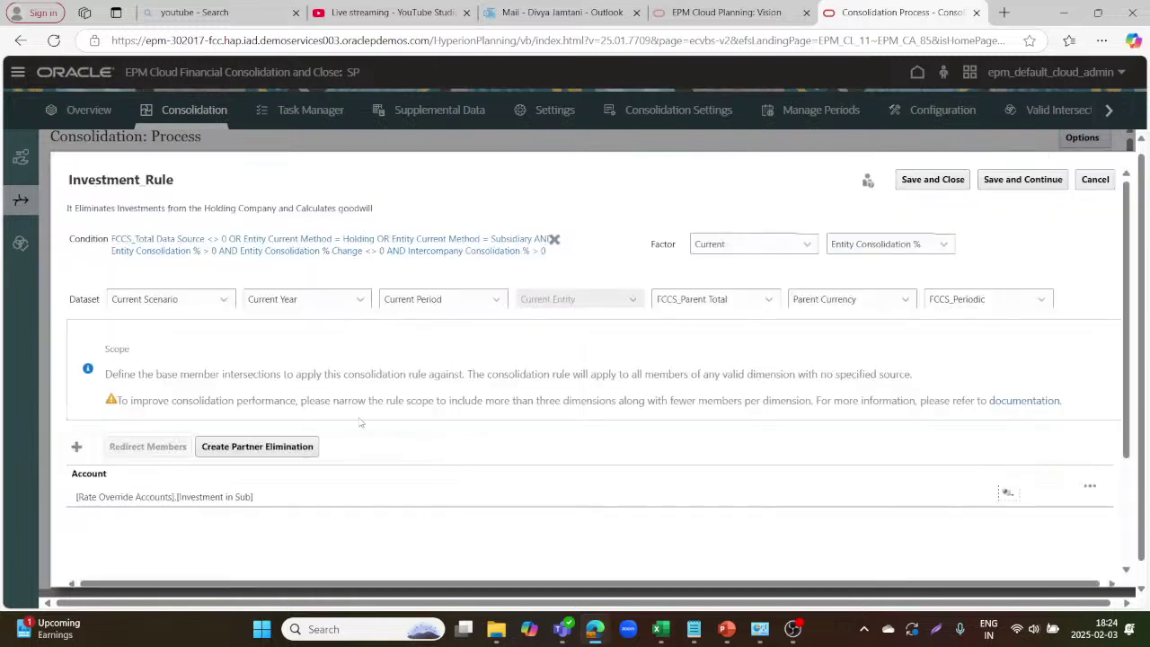
- Replace the Account scope member with "Investment in Sub" from Non Current Assets, deselecting the Rate Override Accounts one
scroll(361, 421, "down", 1)
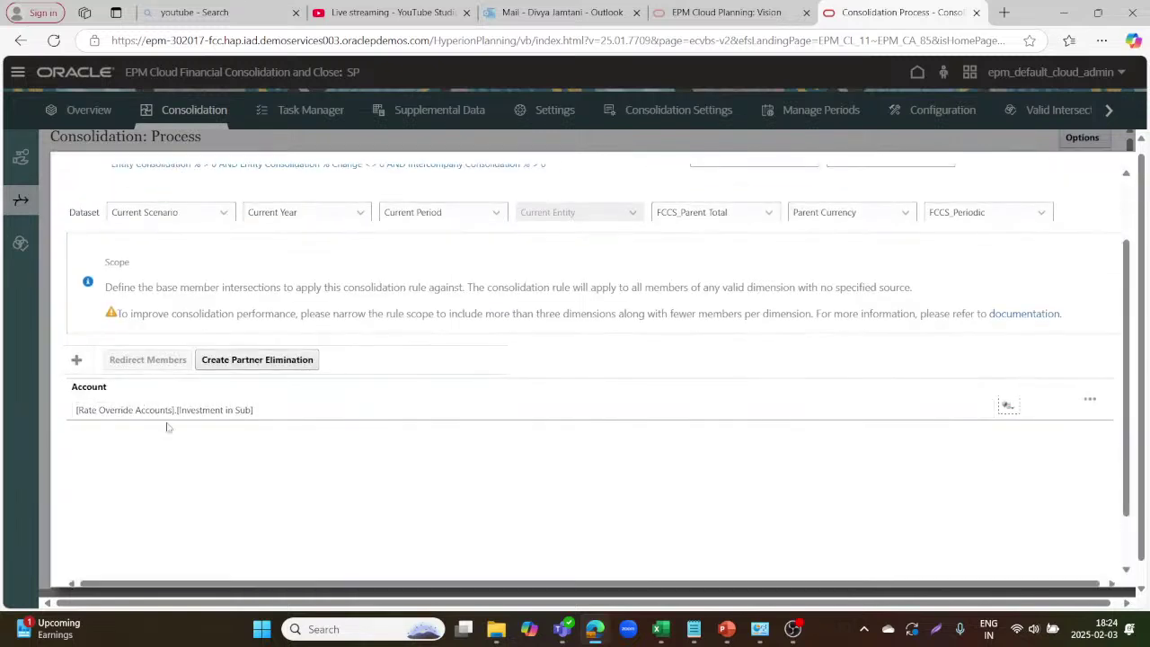
left_click(1008, 408)
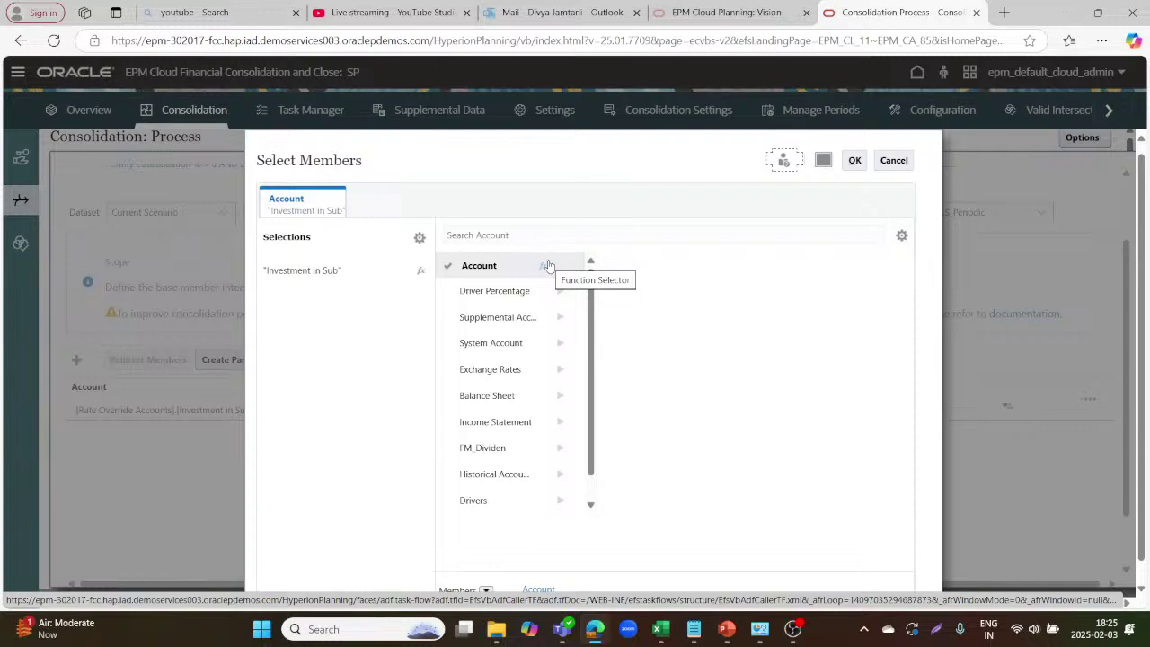
left_click(536, 236)
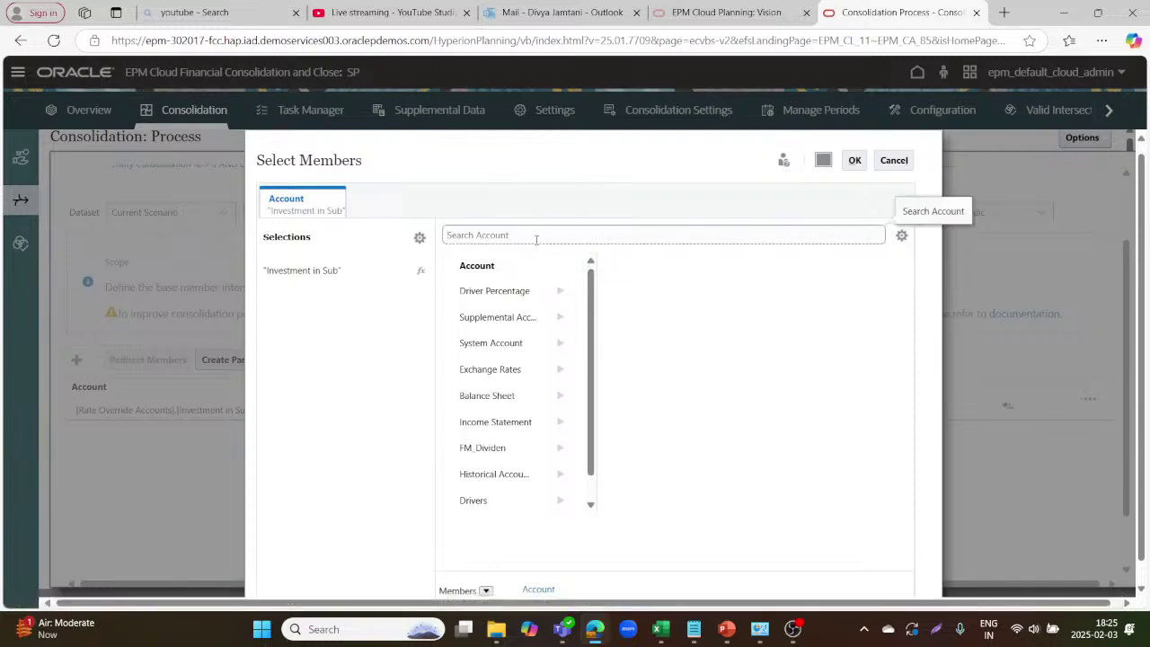
type("Invest")
key("Return")
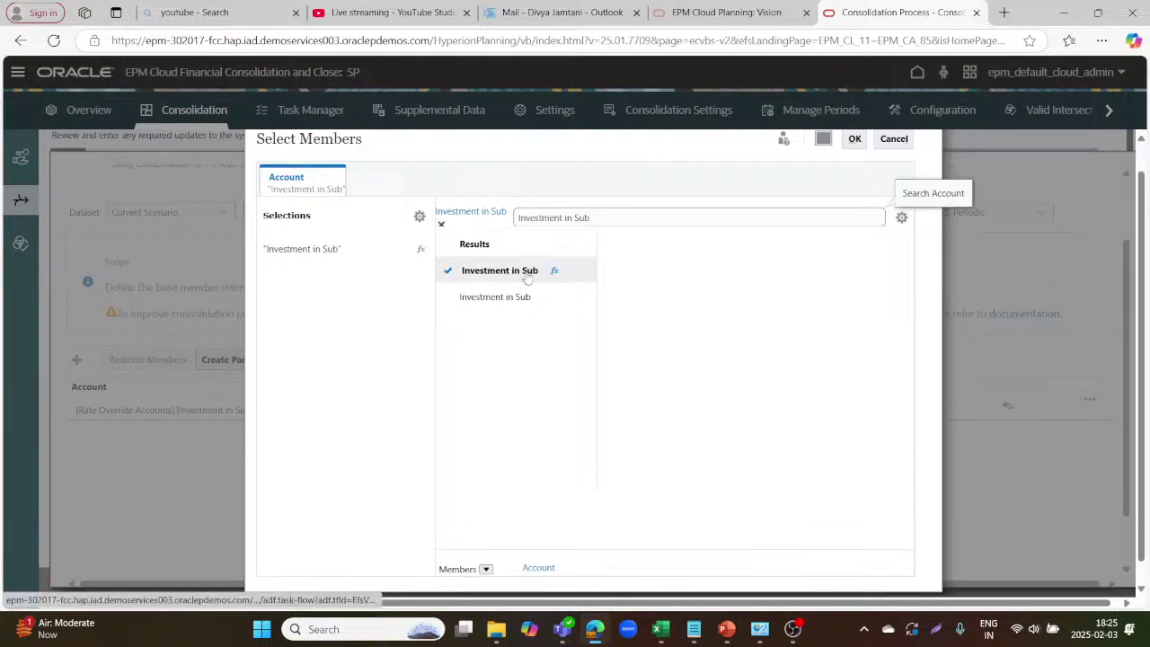
left_click(508, 296)
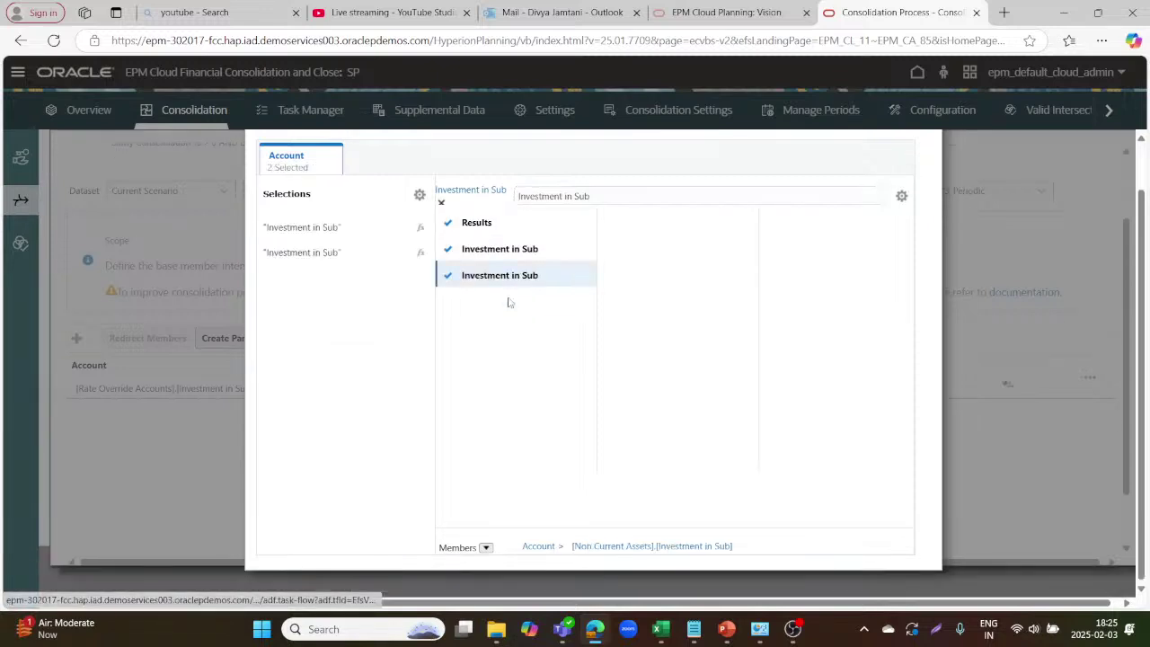
left_click(448, 250)
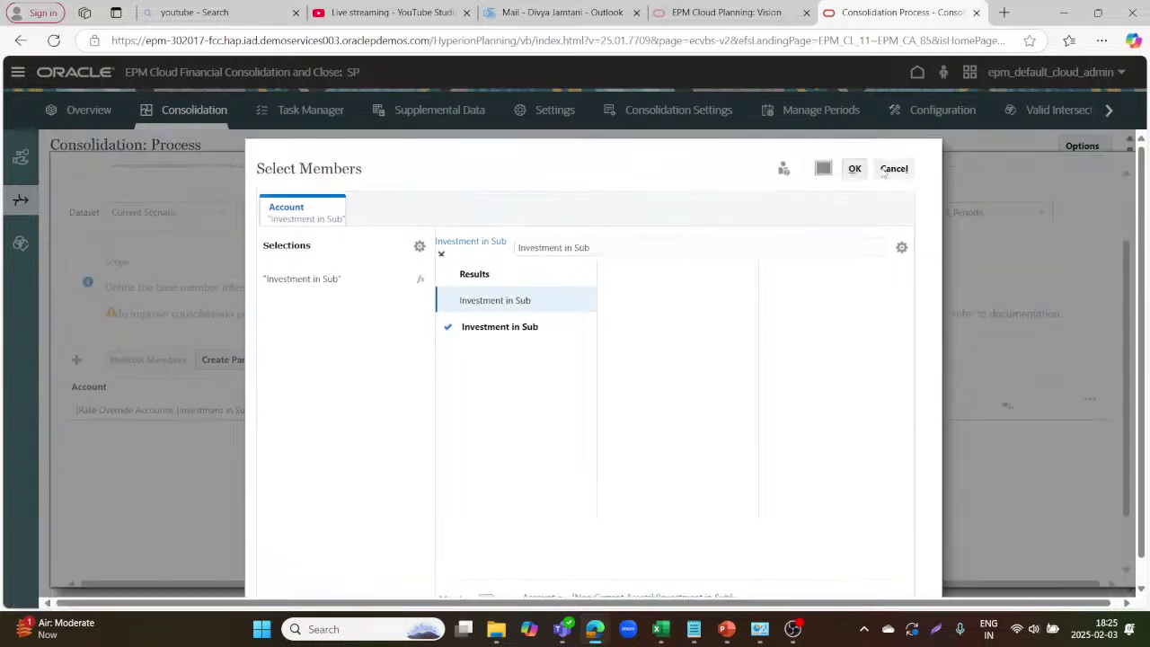
left_click(854, 168)
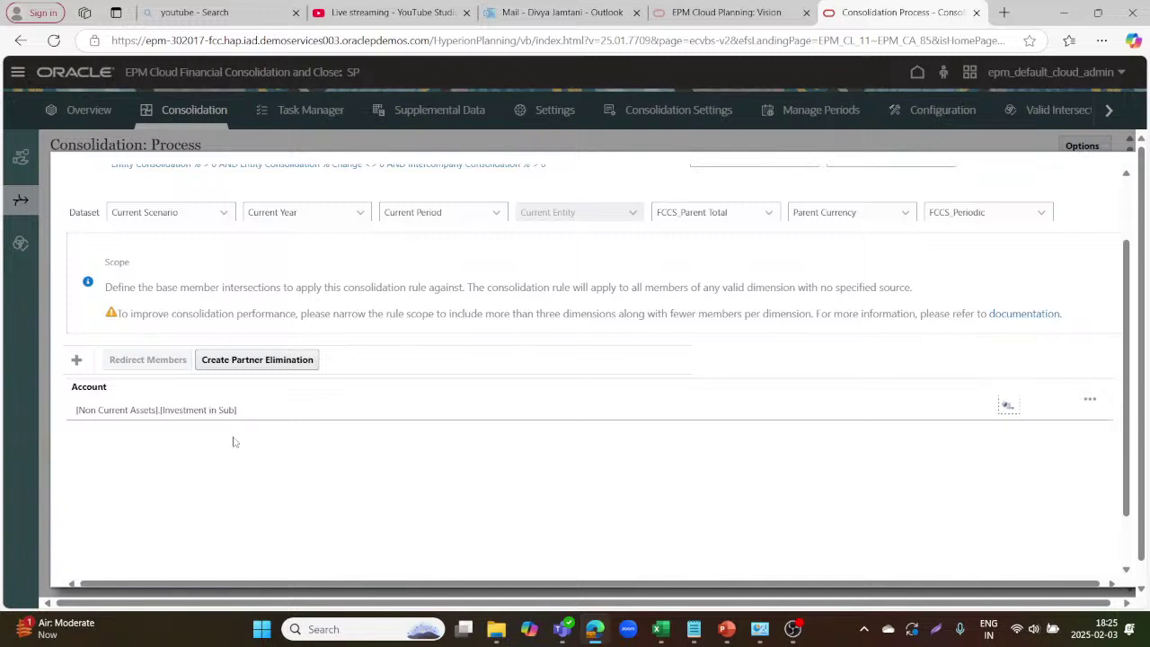
- Add the Intercompany dimension to the rule set's scope
scroll(233, 441, "down", 1)
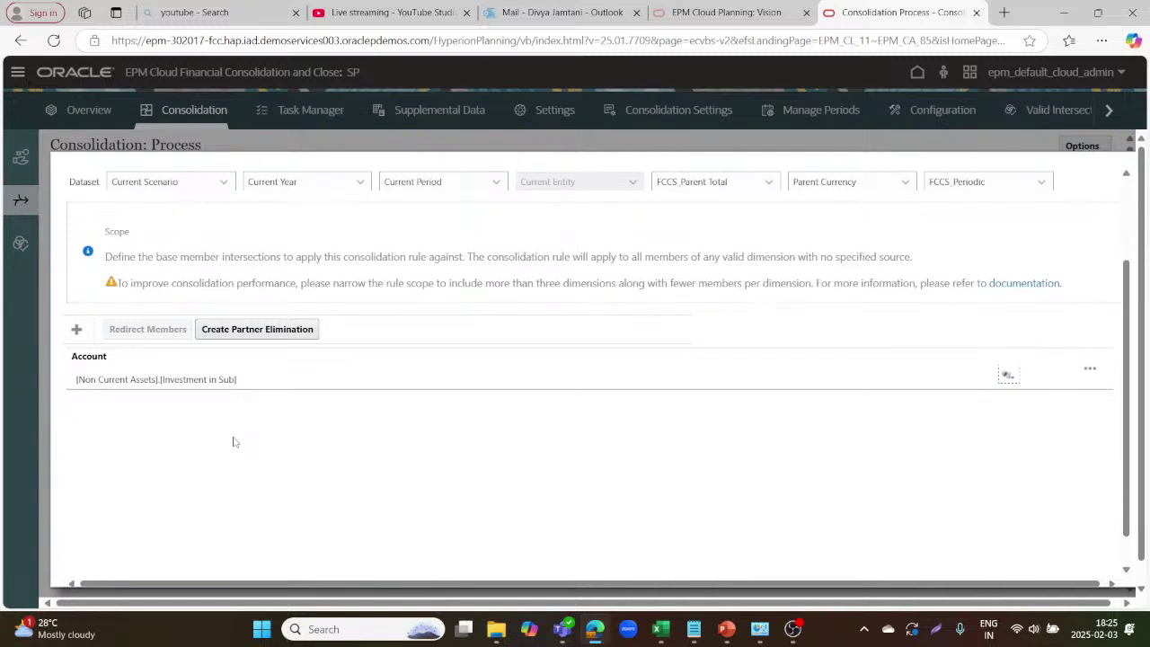
left_click(77, 331)
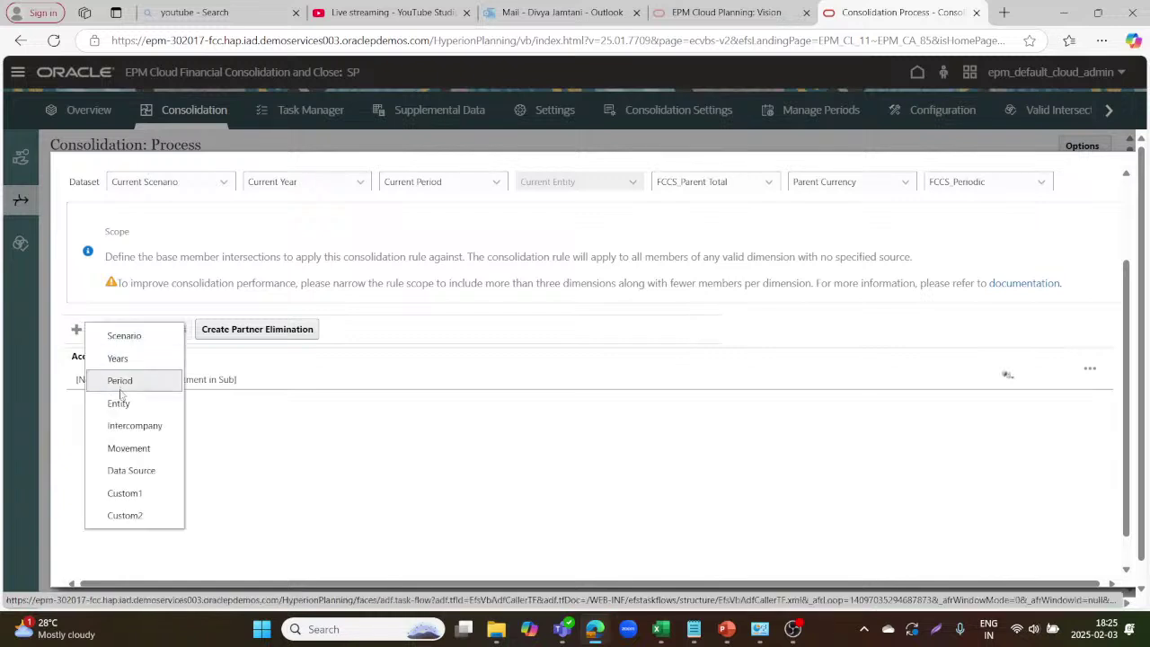
left_click(116, 424)
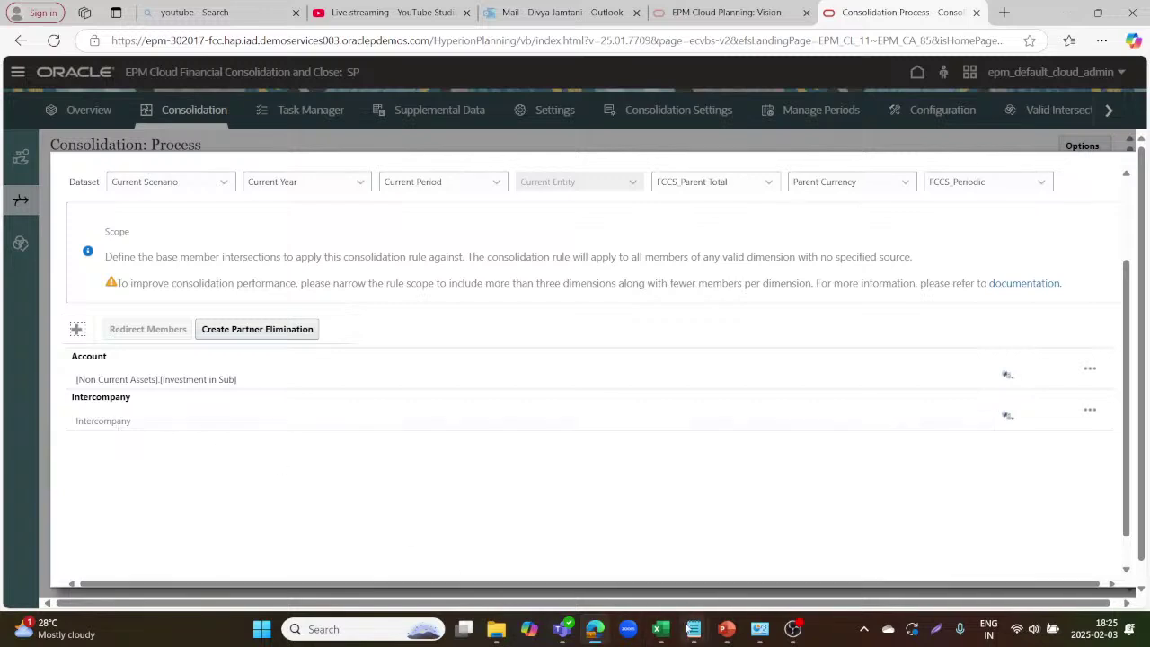
- Copy "#Any ICP that is a descendant of the current parent#" from the Notepad note into the rule set's Intercompany scope
mouse_move(690, 629)
left_click(934, 548)
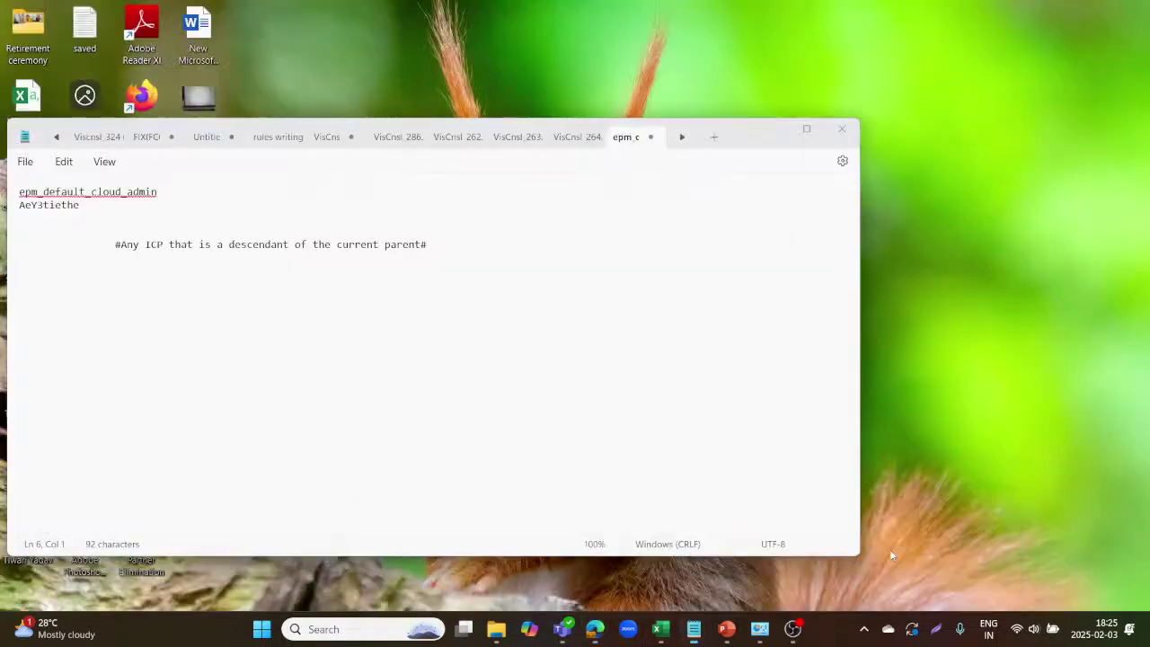
left_click_drag(430, 244, 115, 248)
key("ctrl+c")
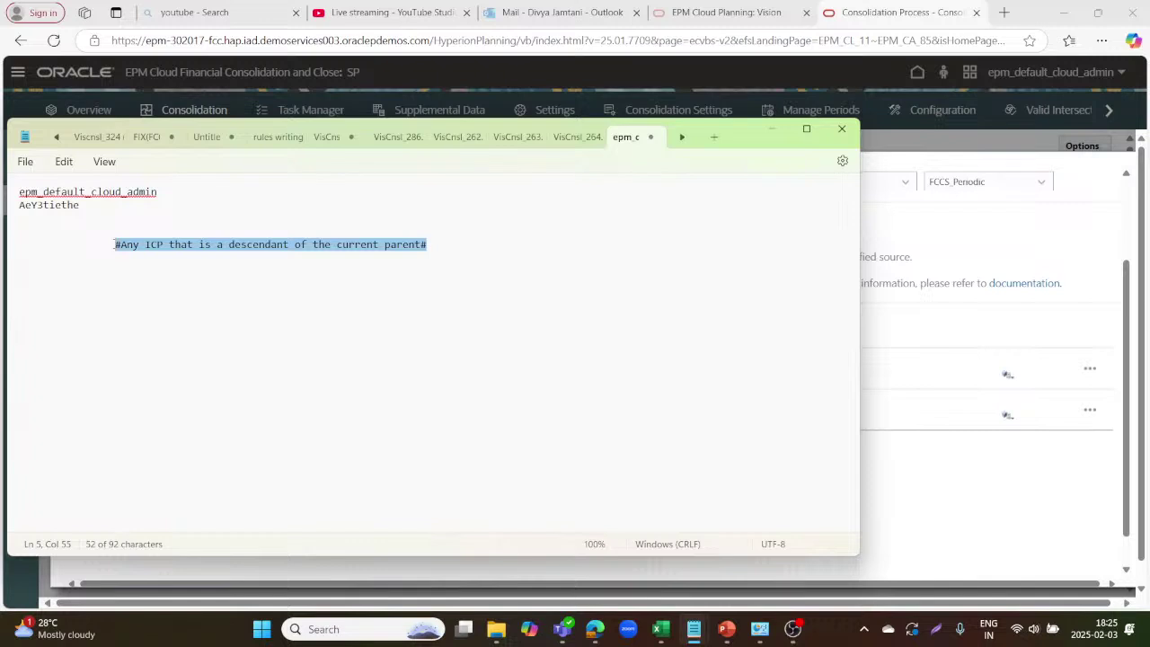
key("alt+Tab")
left_click(83, 420)
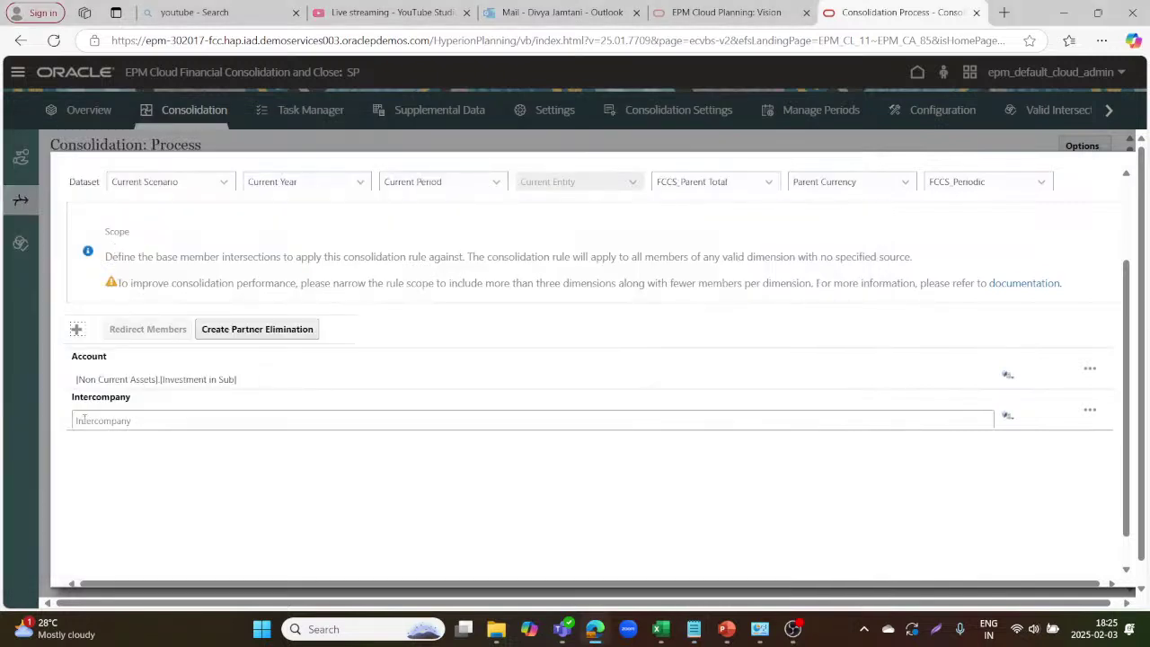
key("ctrl+v")
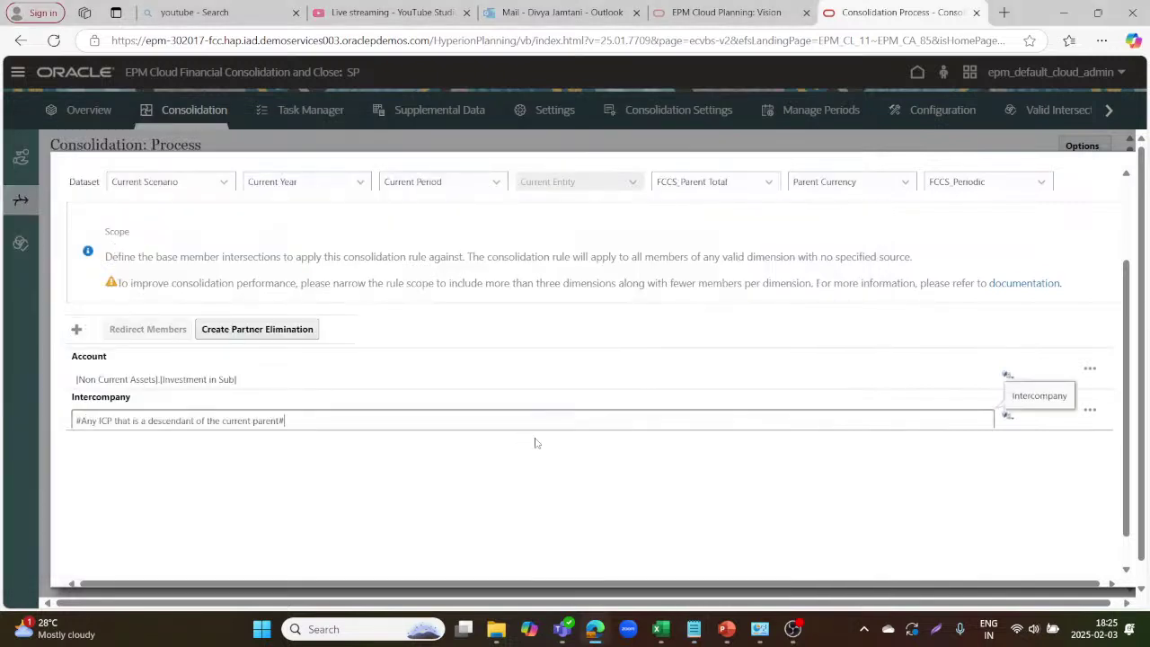
- Add the Movement dimension to the rule set's scope
left_click(77, 329)
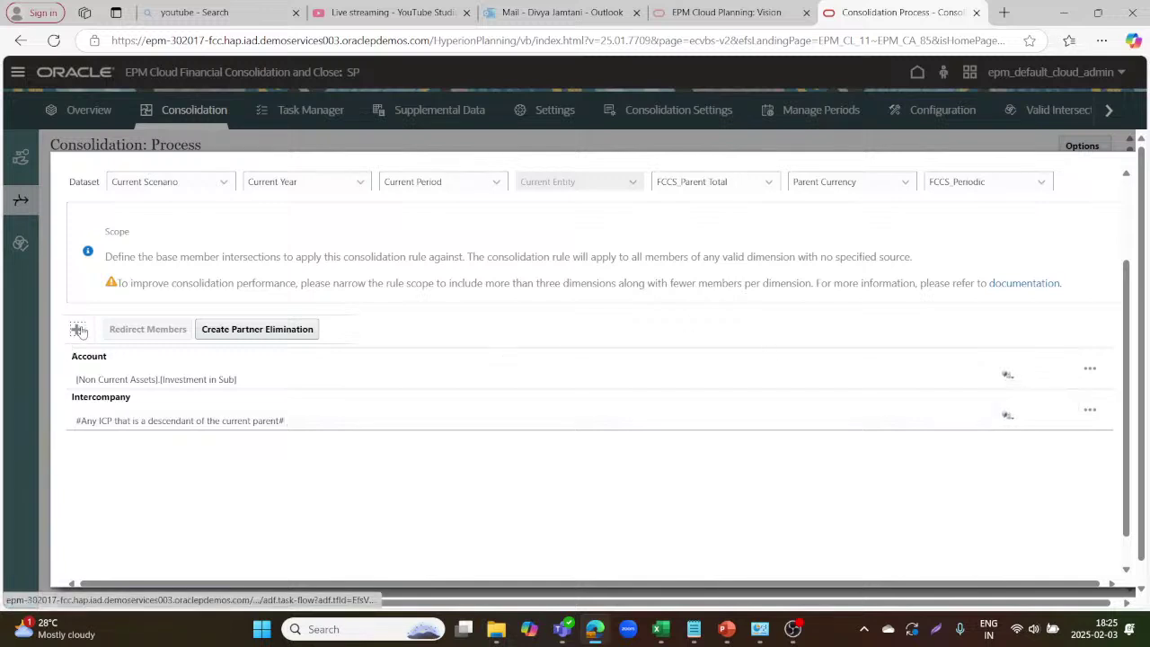
left_click(78, 329)
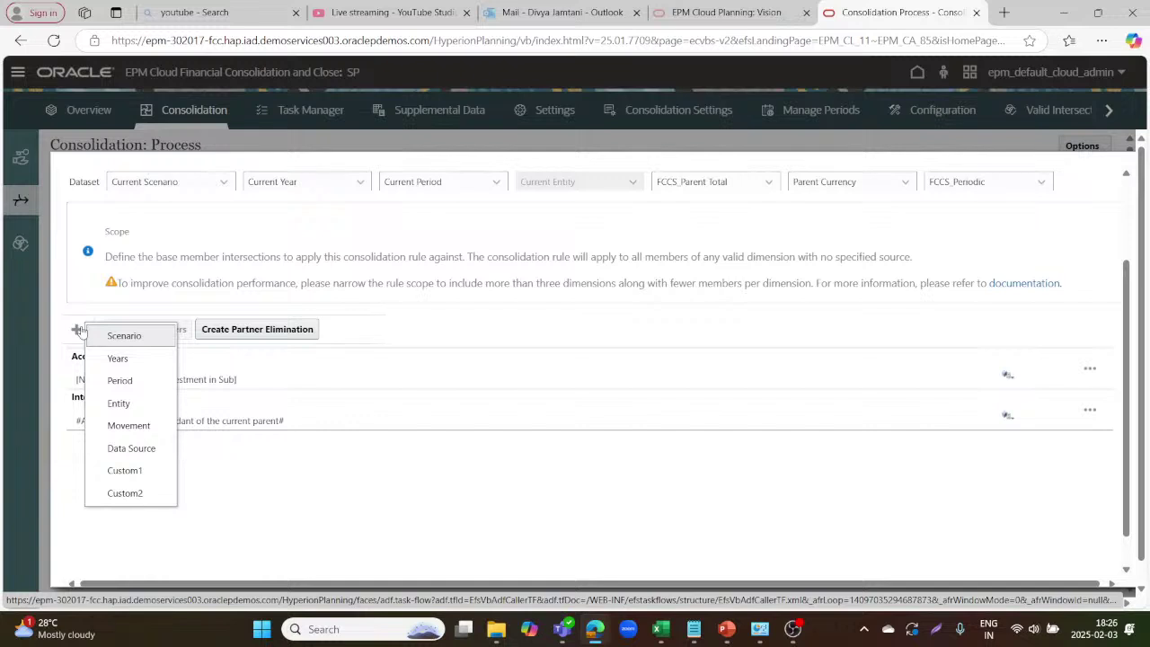
left_click(117, 424)
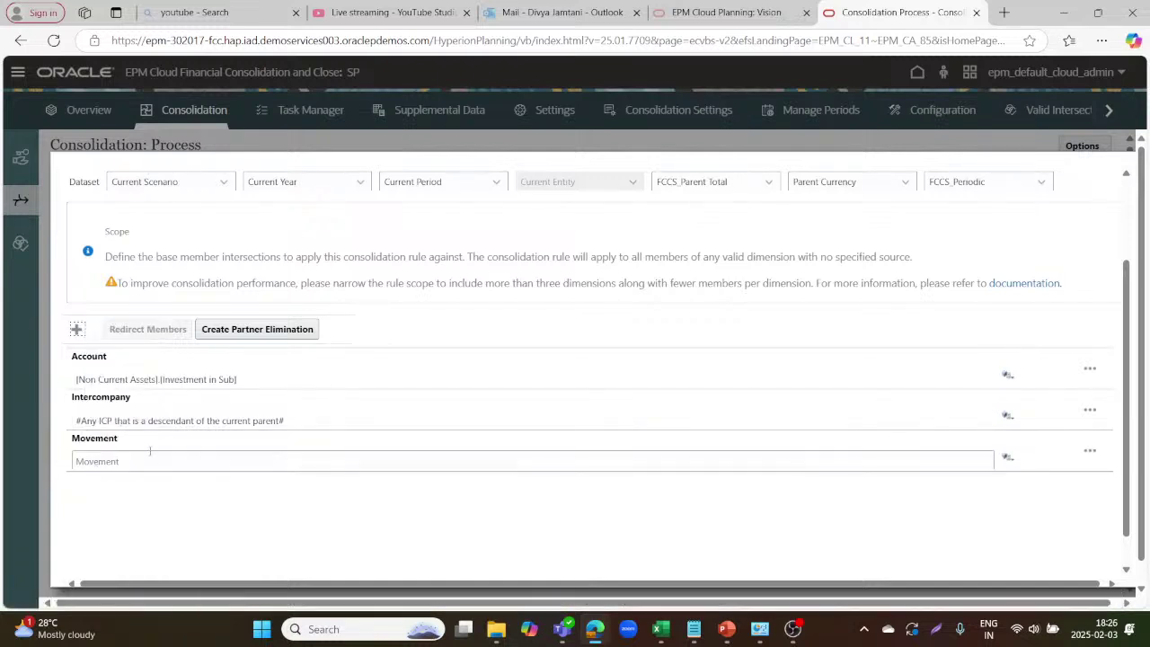
- Assign the Level 0 Descendants of Total Movement Changes, under Total Movements > Closing Balance, to the Movement scope
left_click(1010, 458)
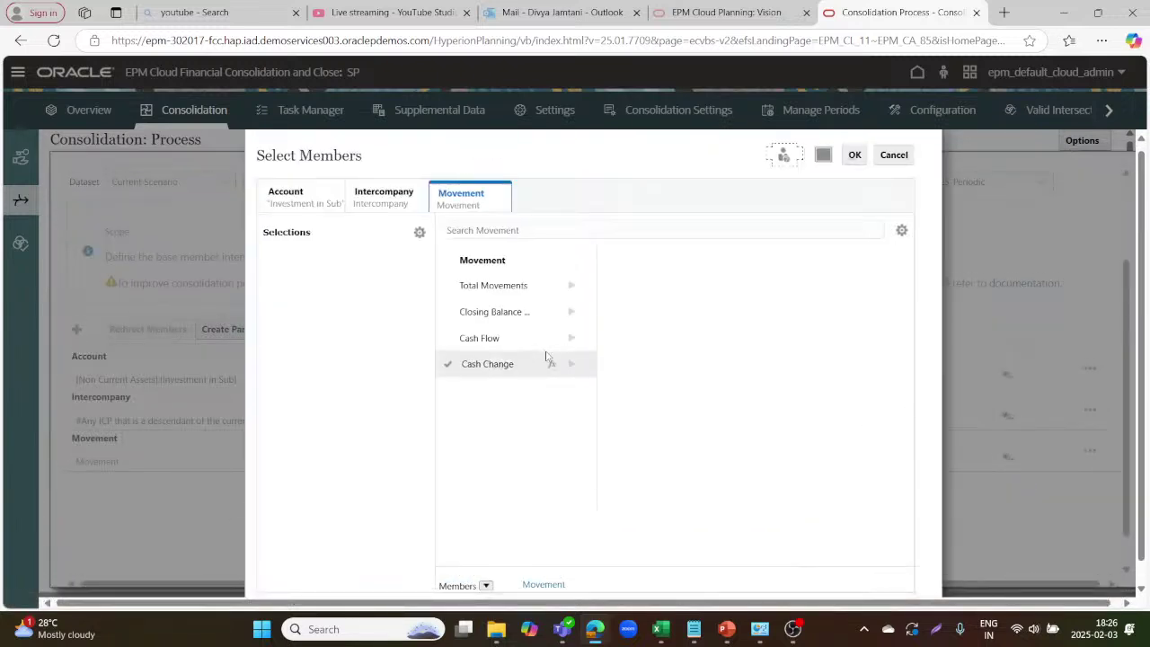
left_click(570, 285)
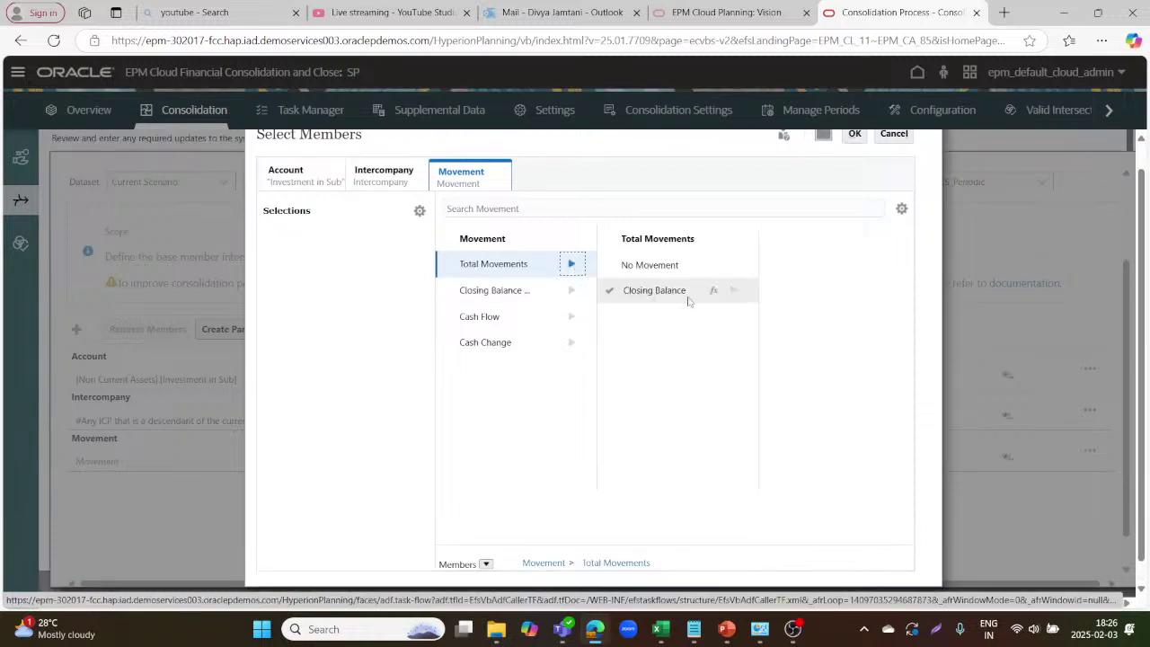
left_click(731, 290)
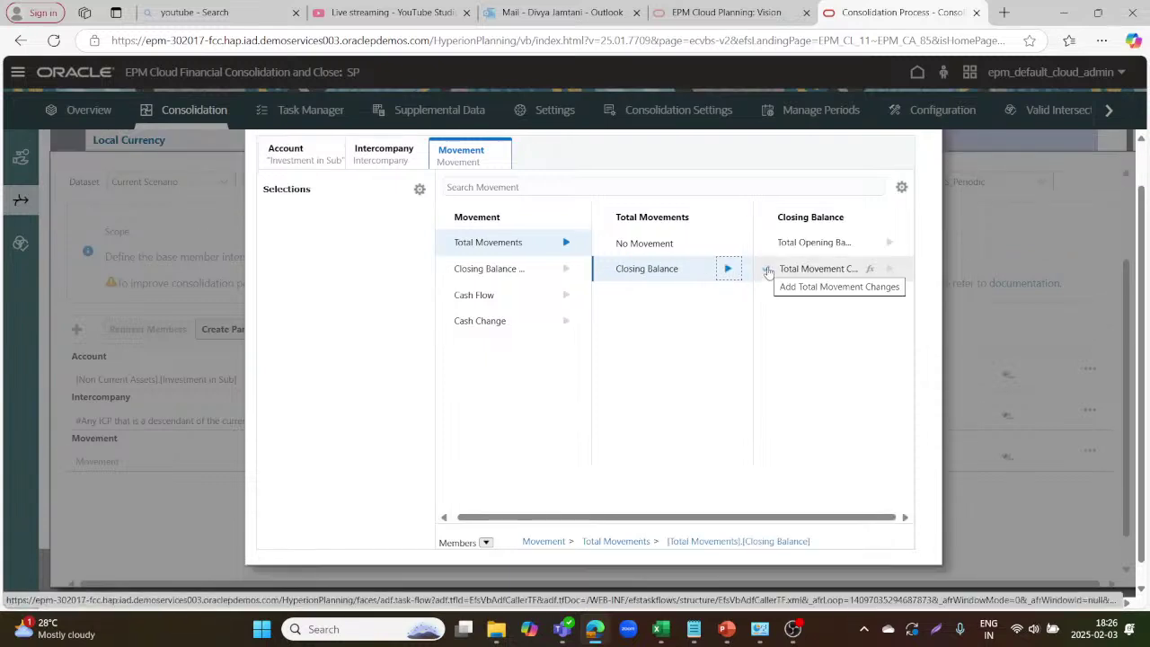
left_click(768, 272)
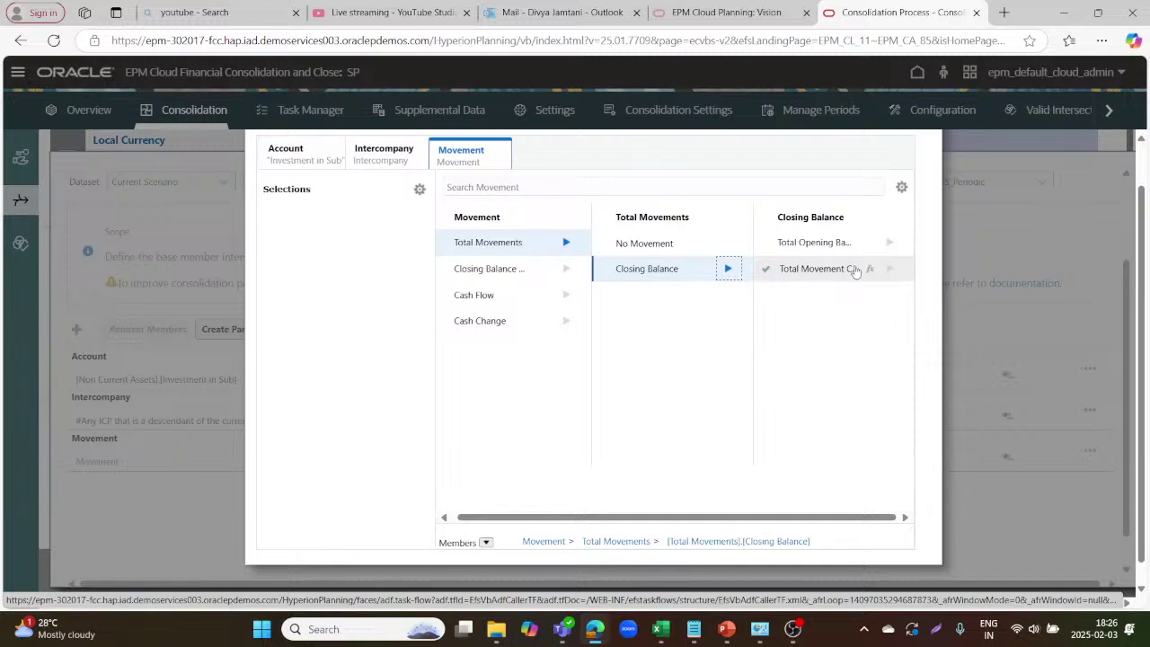
left_click(870, 271)
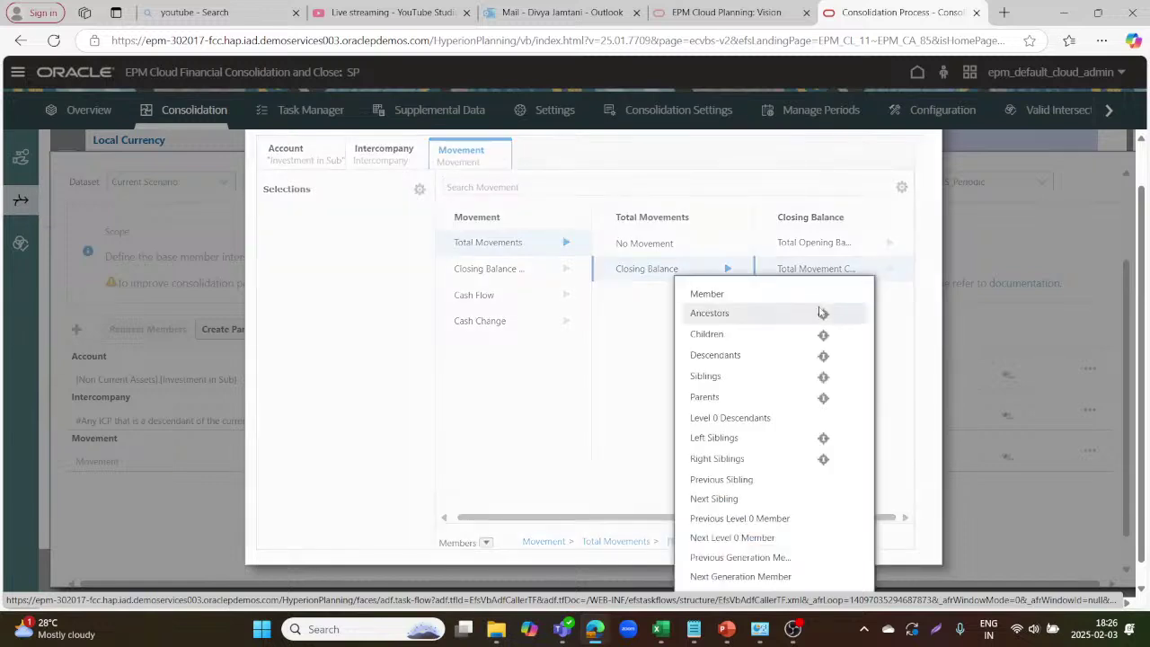
left_click(729, 417)
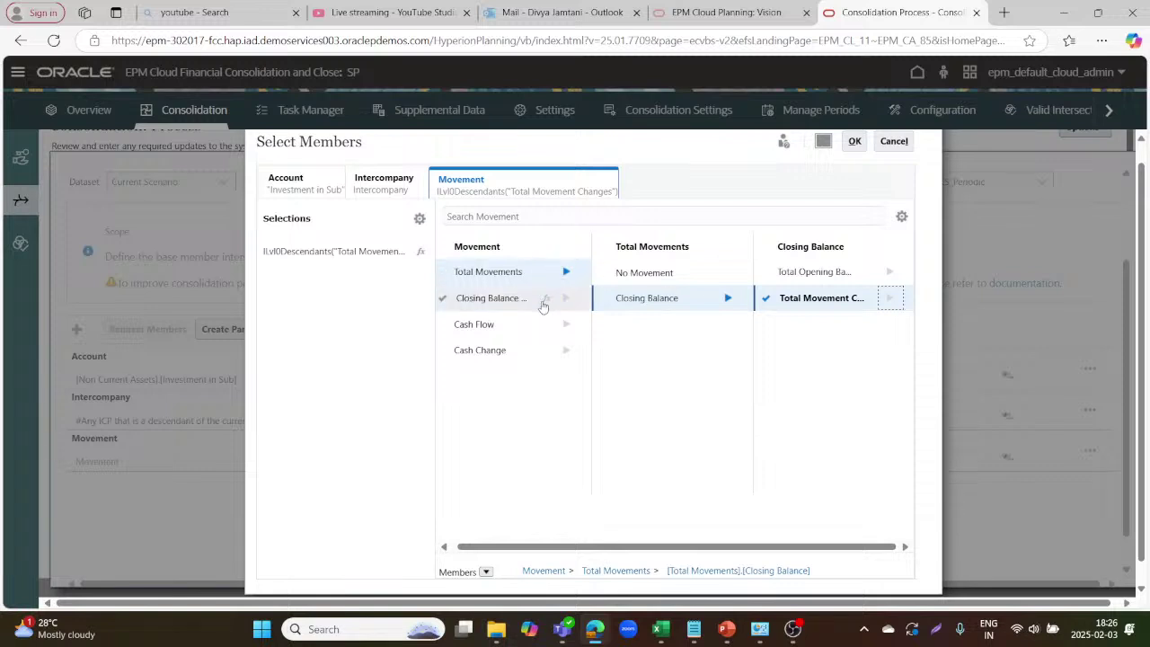
left_click(850, 141)
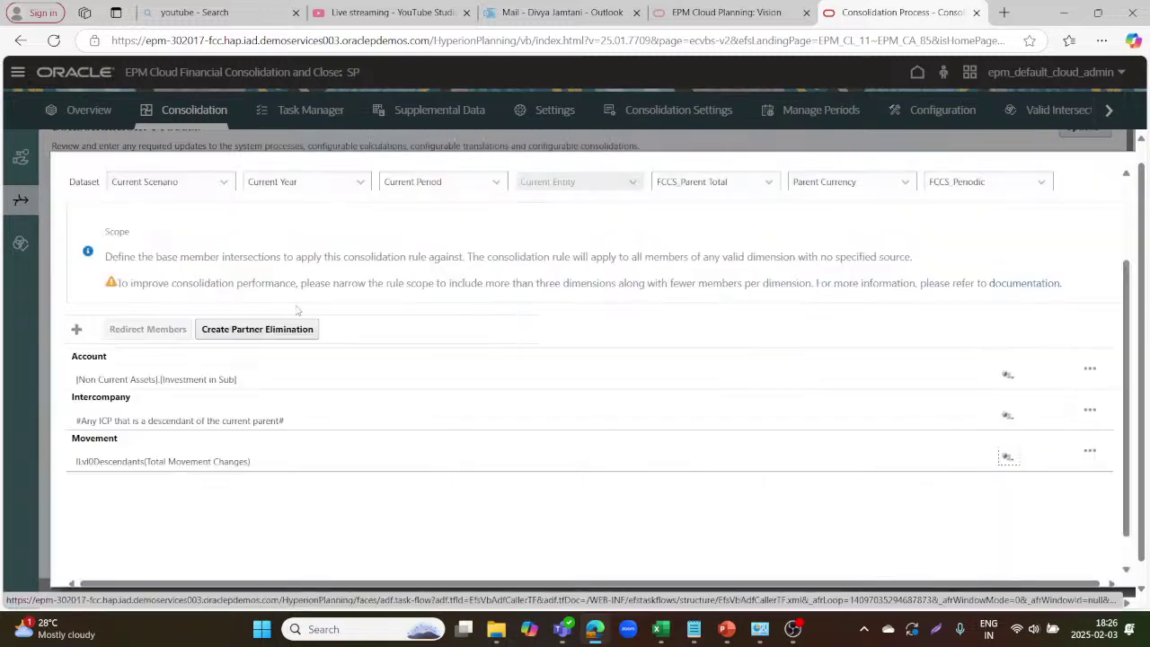
- Add an exclusion to the Movement scope for the Opening Balance member under Closing Balance > Total Opening Balance
left_click(1089, 453)
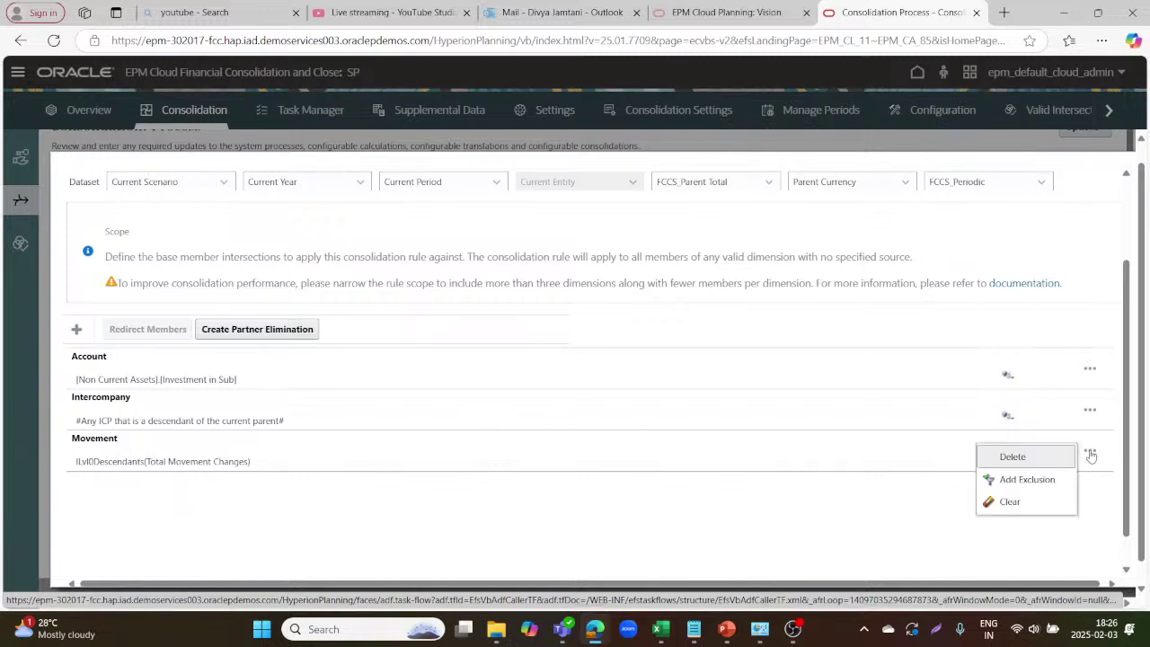
left_click(1020, 477)
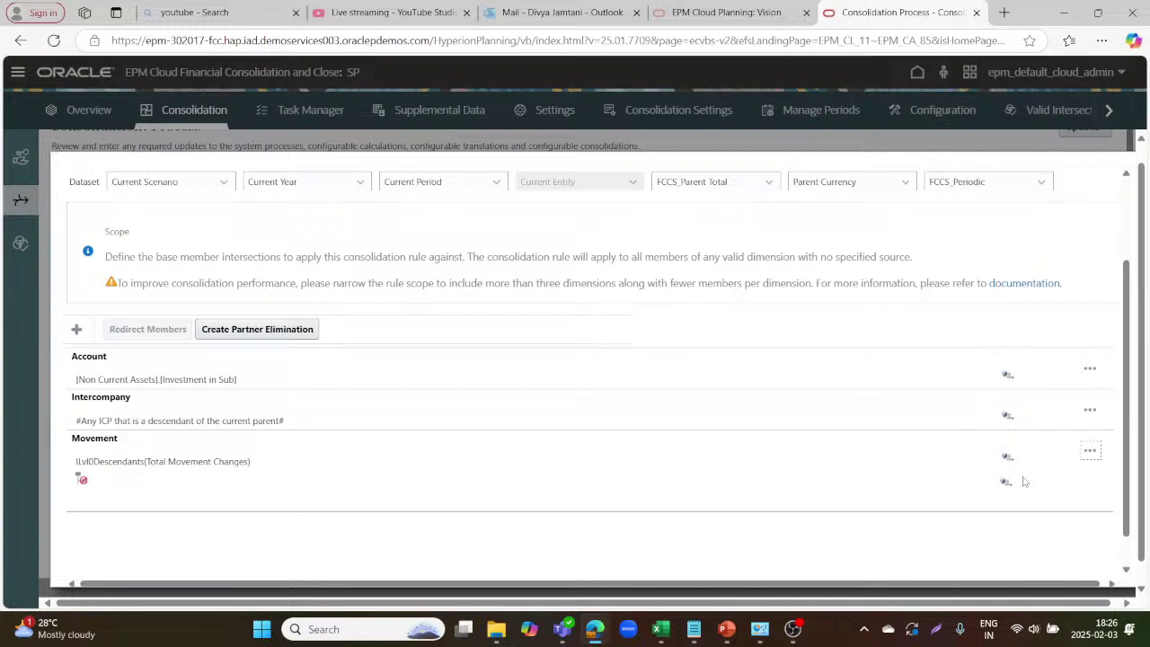
left_click(1007, 484)
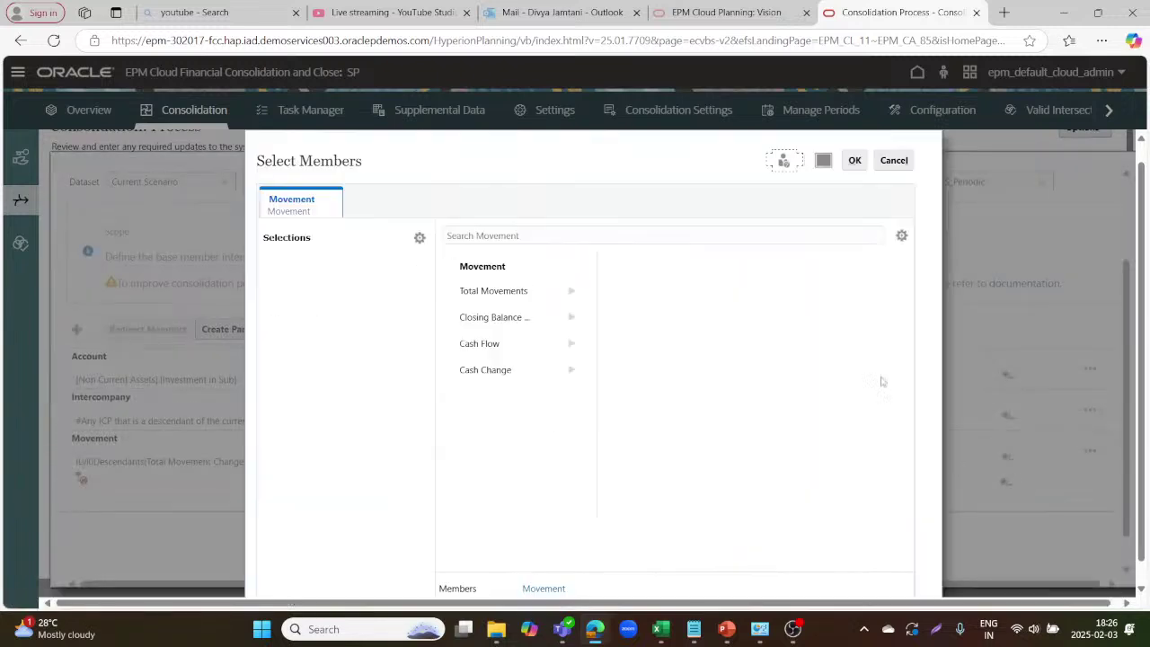
left_click(573, 292)
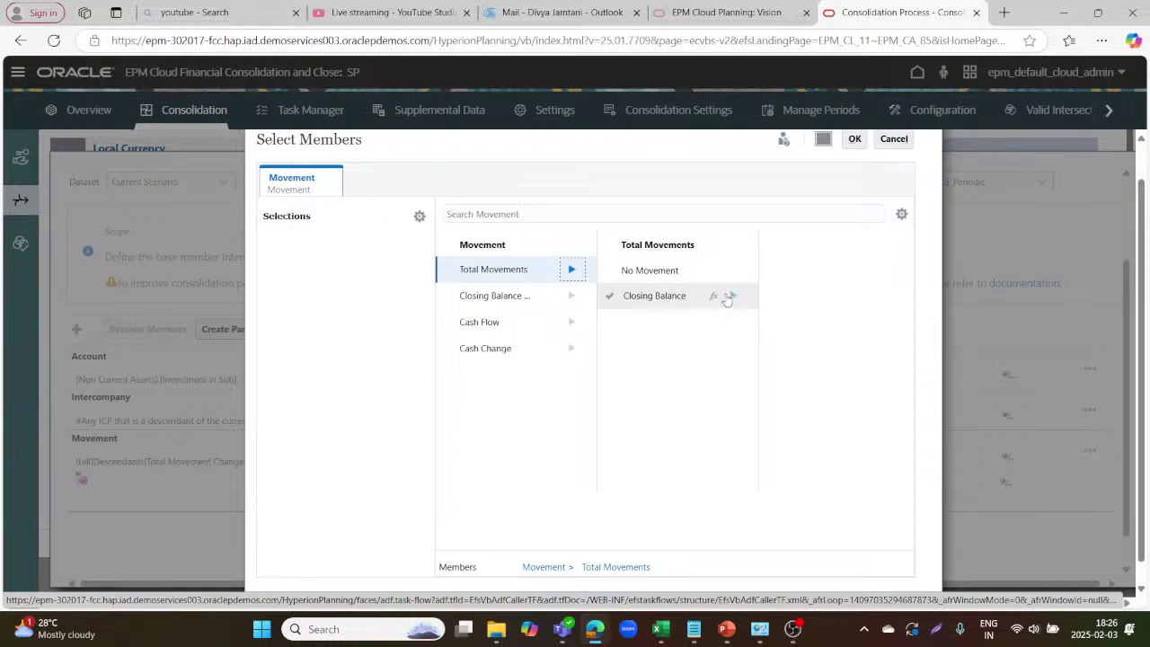
left_click(735, 296)
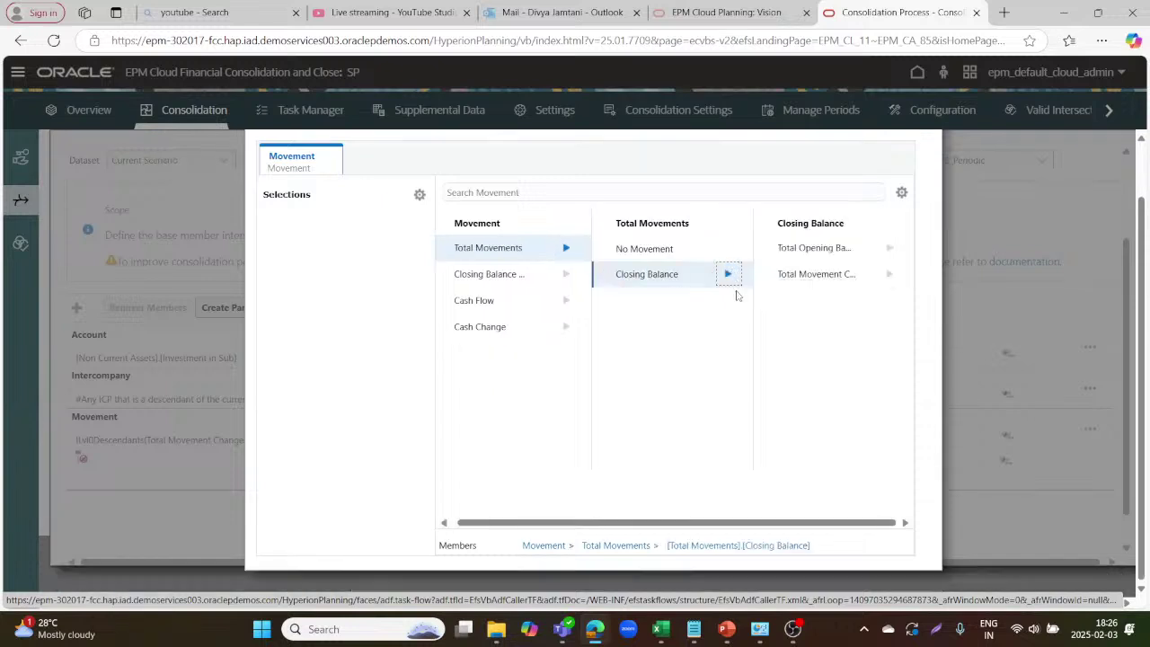
left_click(887, 247)
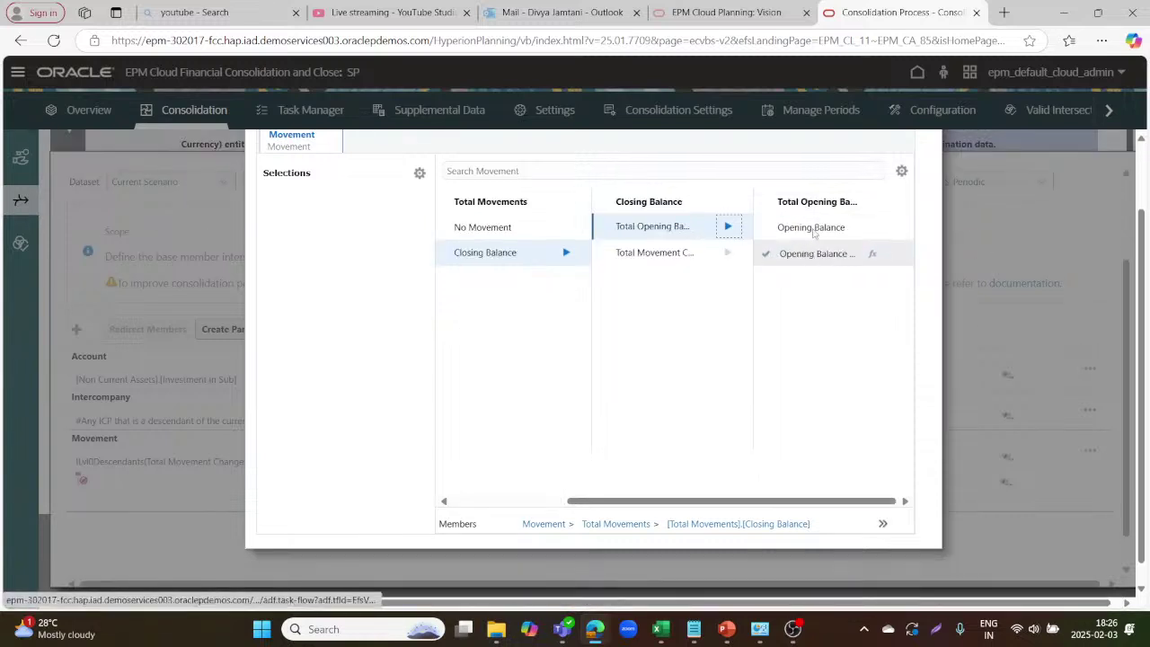
left_click(811, 227)
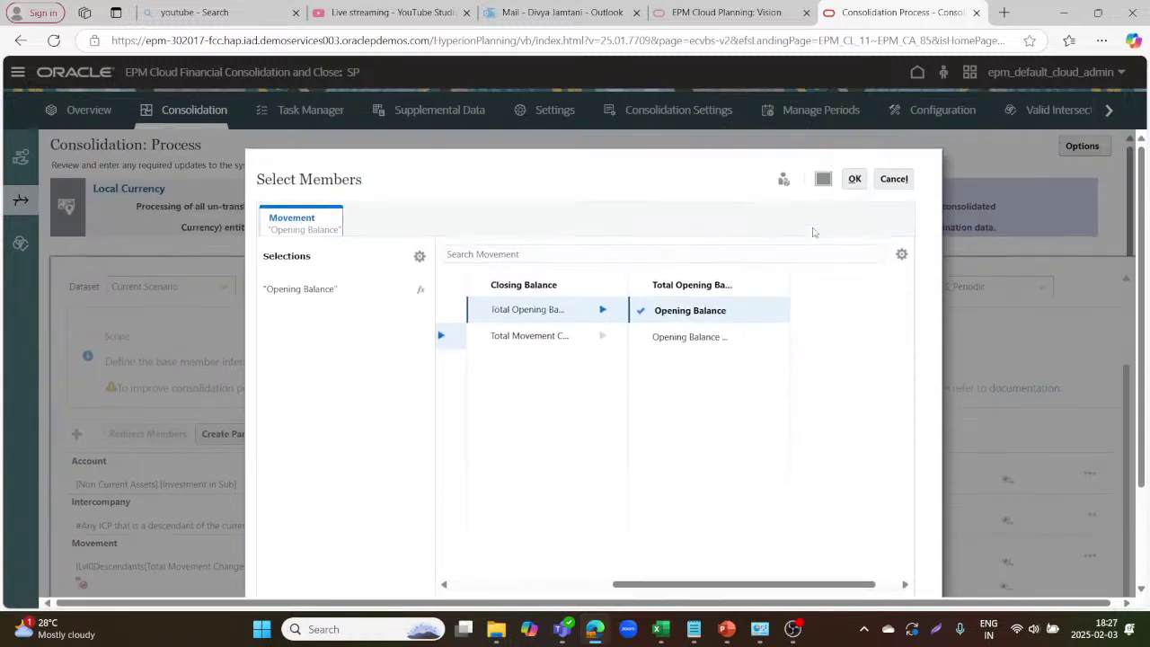
left_click(854, 180)
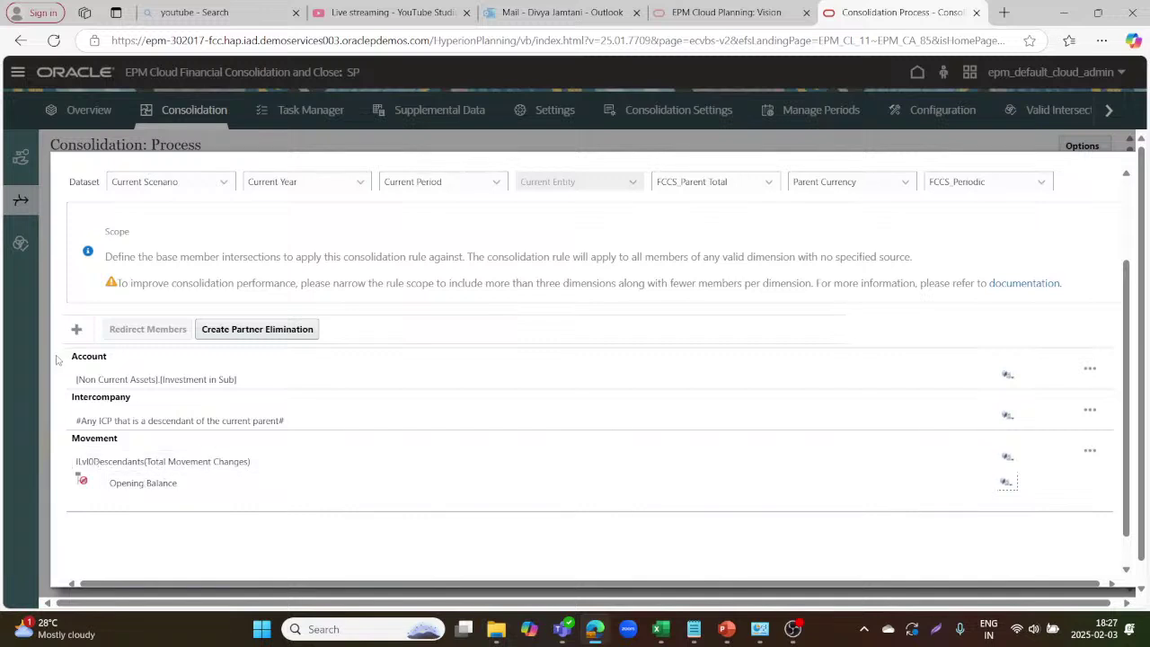
- Add the Data Source dimension to the scope and assign it the Level 0 Descendants of Total Data Source
left_click(76, 331)
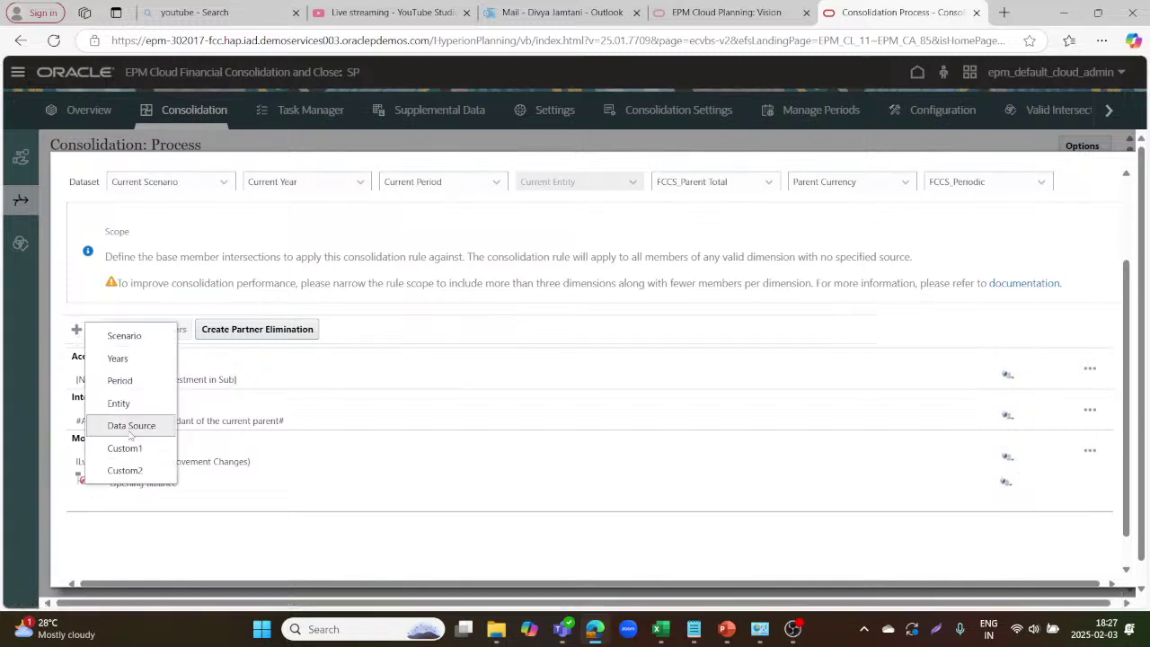
left_click(126, 426)
scroll(254, 446, "down", 1)
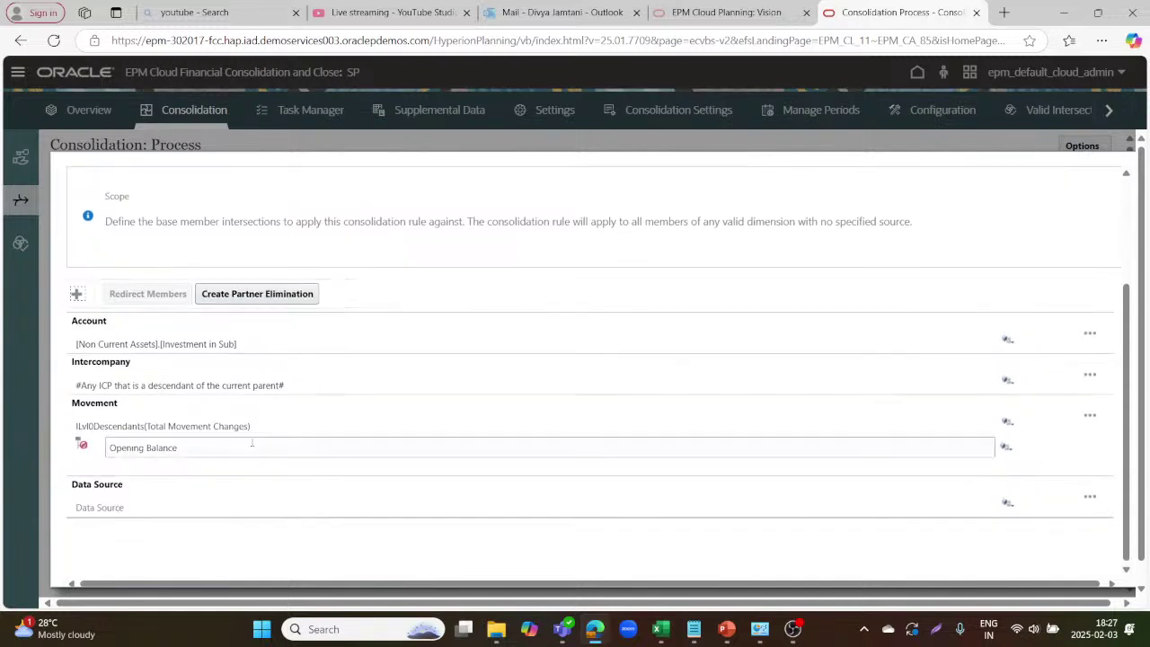
left_click(1005, 505)
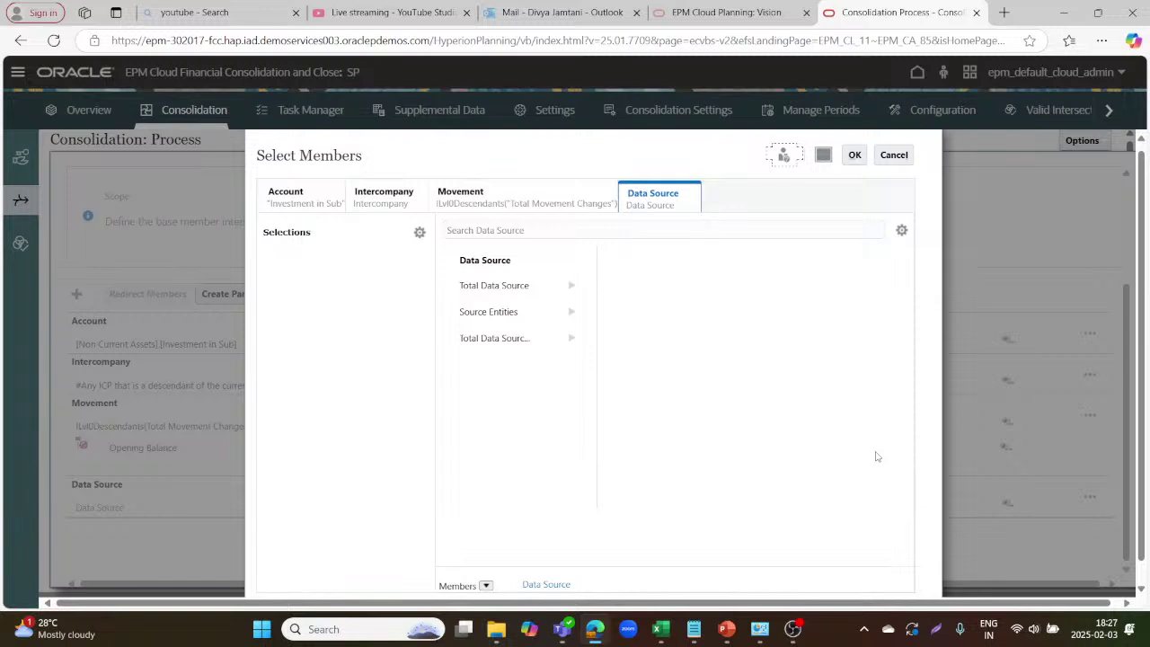
left_click(553, 288)
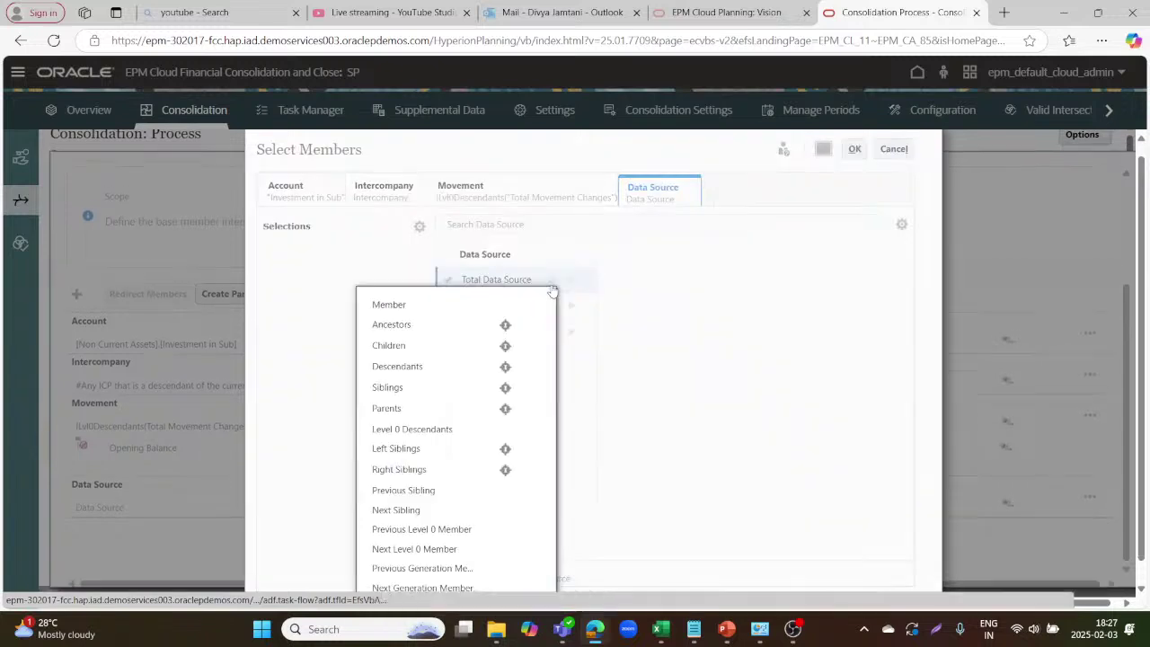
left_click(442, 429)
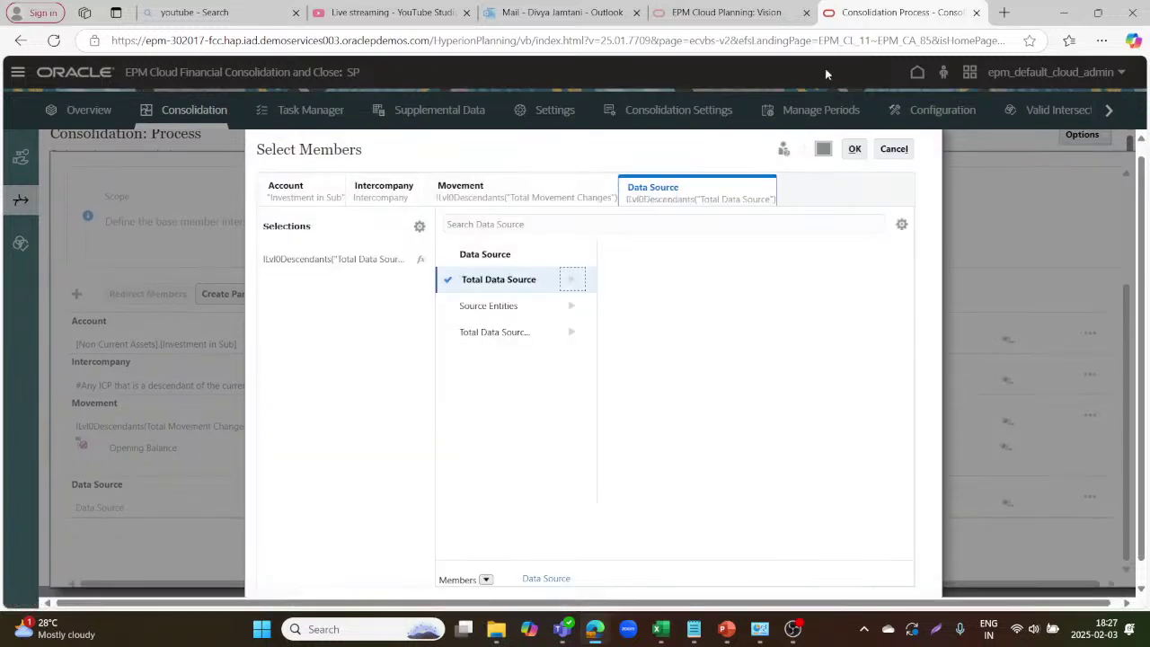
left_click(854, 148)
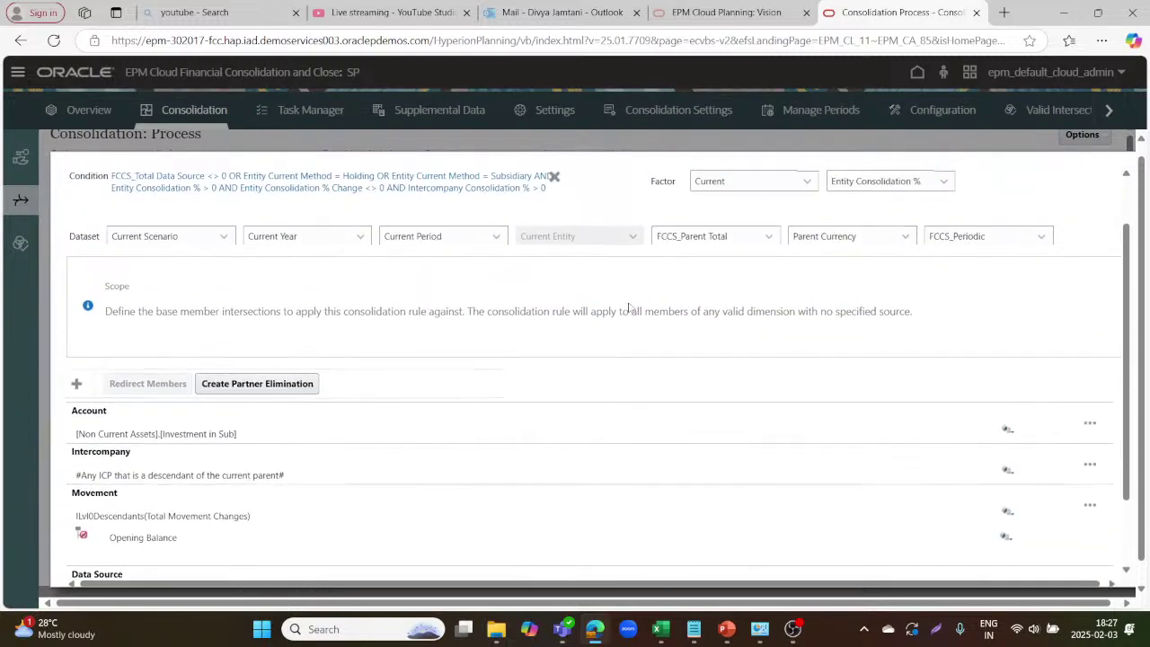
- Save and close the Investment_Rule rule set and locate it in the consolidation rules list
scroll(629, 307, "up", 3)
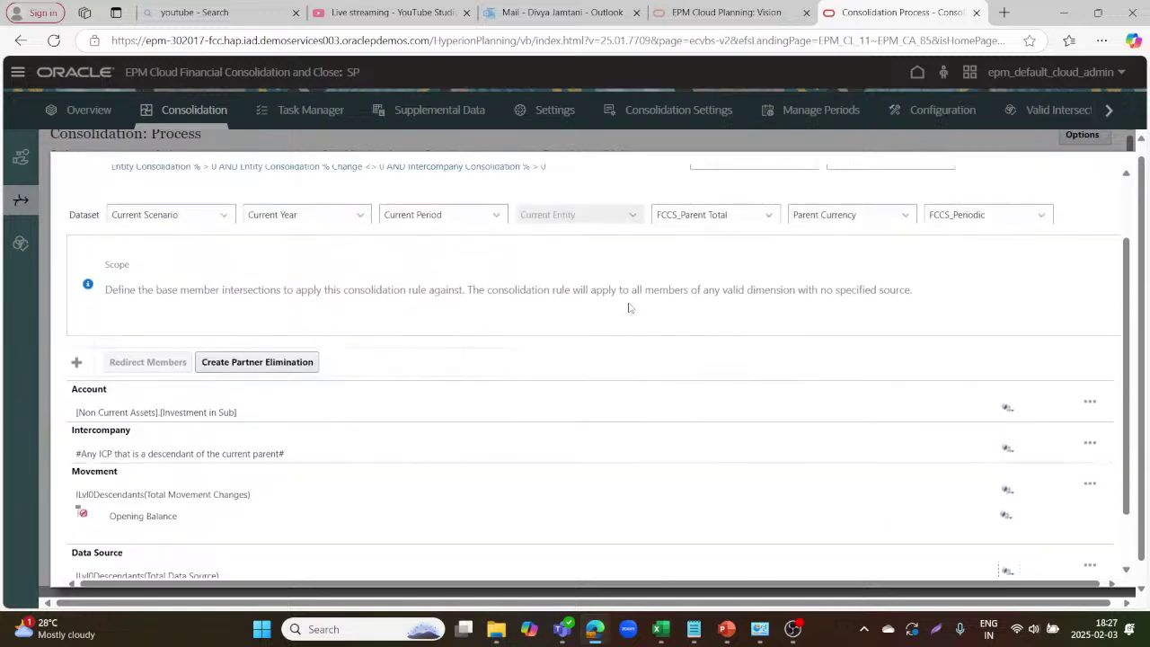
scroll(456, 356, "up", 2)
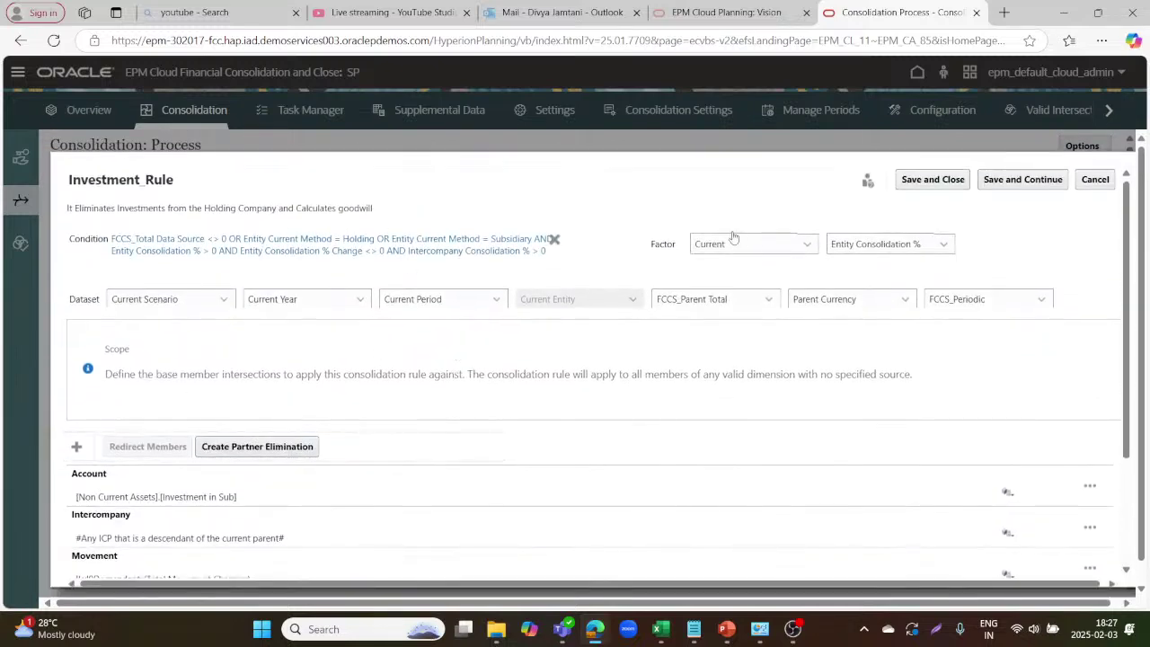
left_click(922, 186)
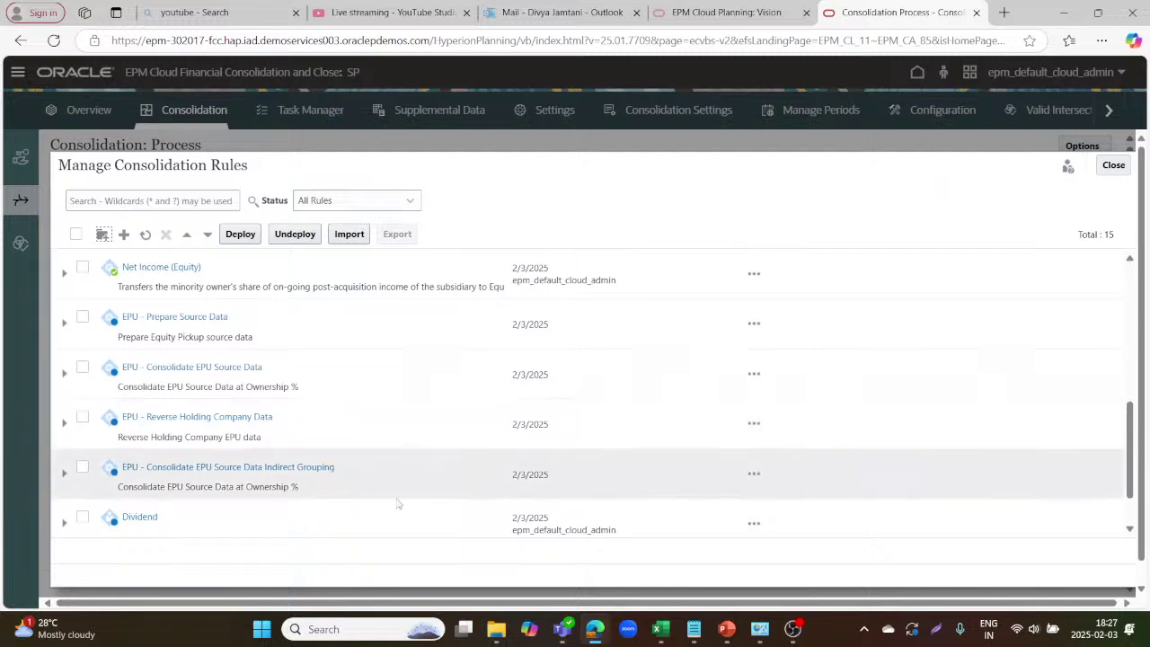
scroll(388, 481, "down", 2)
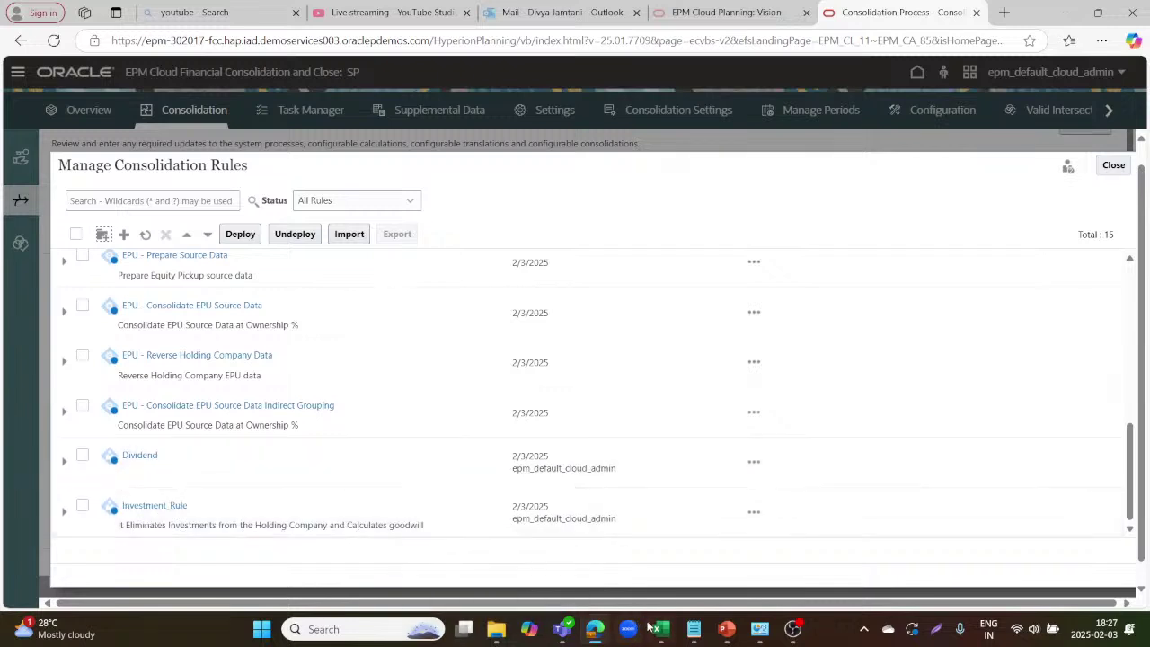
- Switch to the Current working sheet workbook in Excel and review the BNK Checking Account input for US 1 LE 1 BU 1 and US 1 LE 2
mouse_move(660, 630)
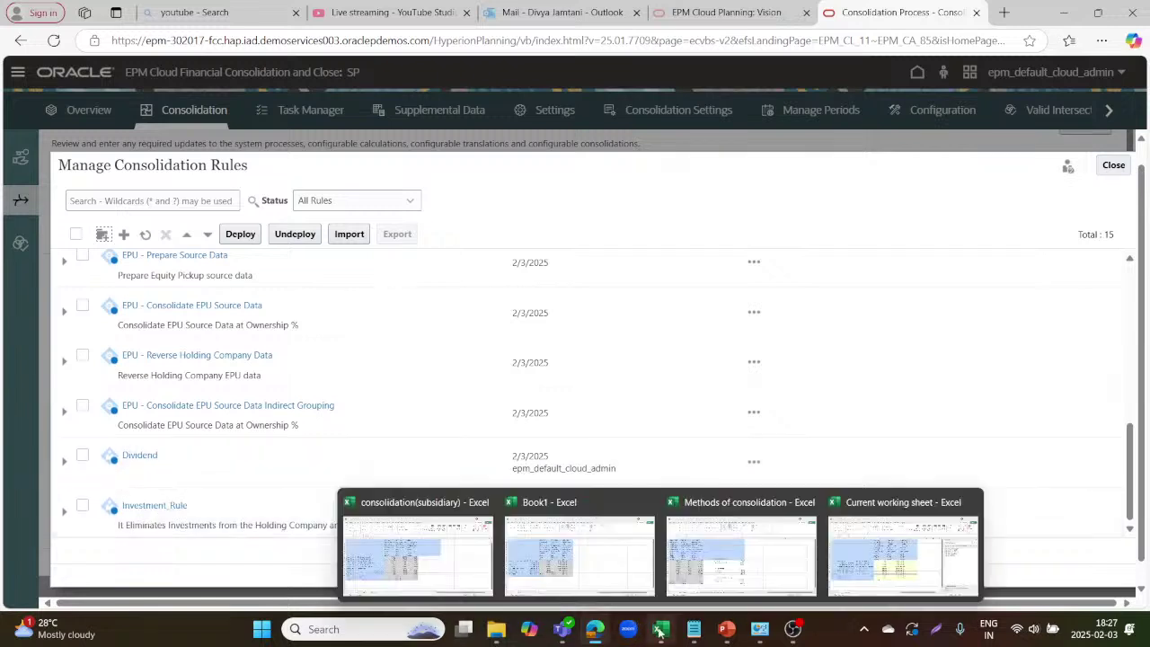
left_click(870, 561)
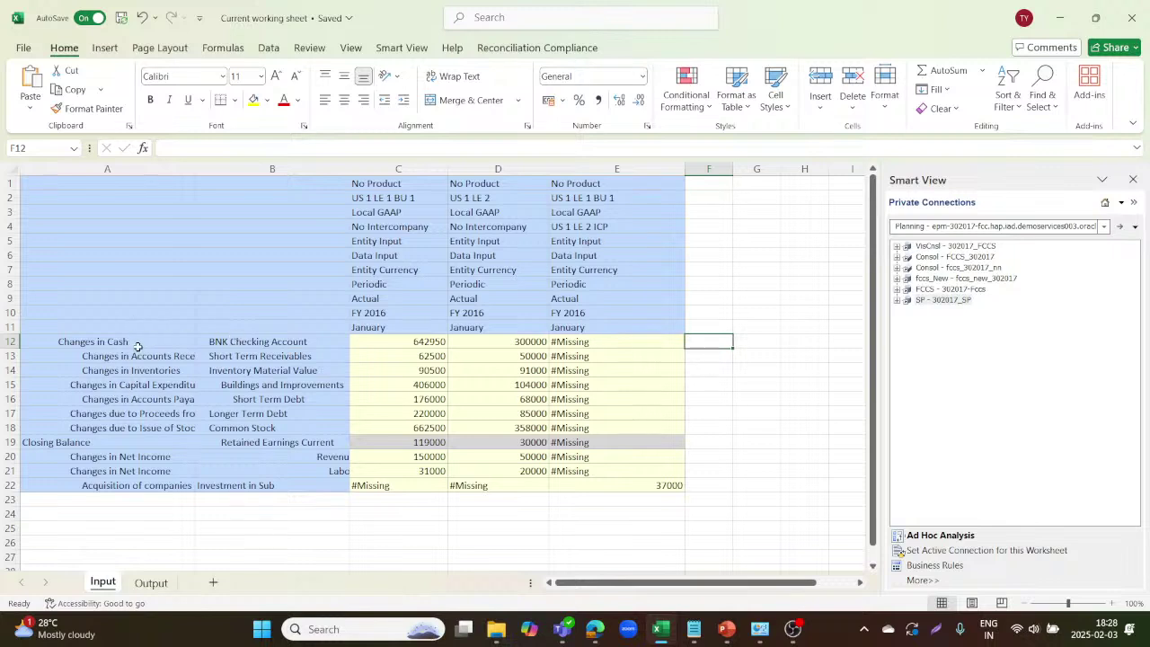
left_click(273, 343)
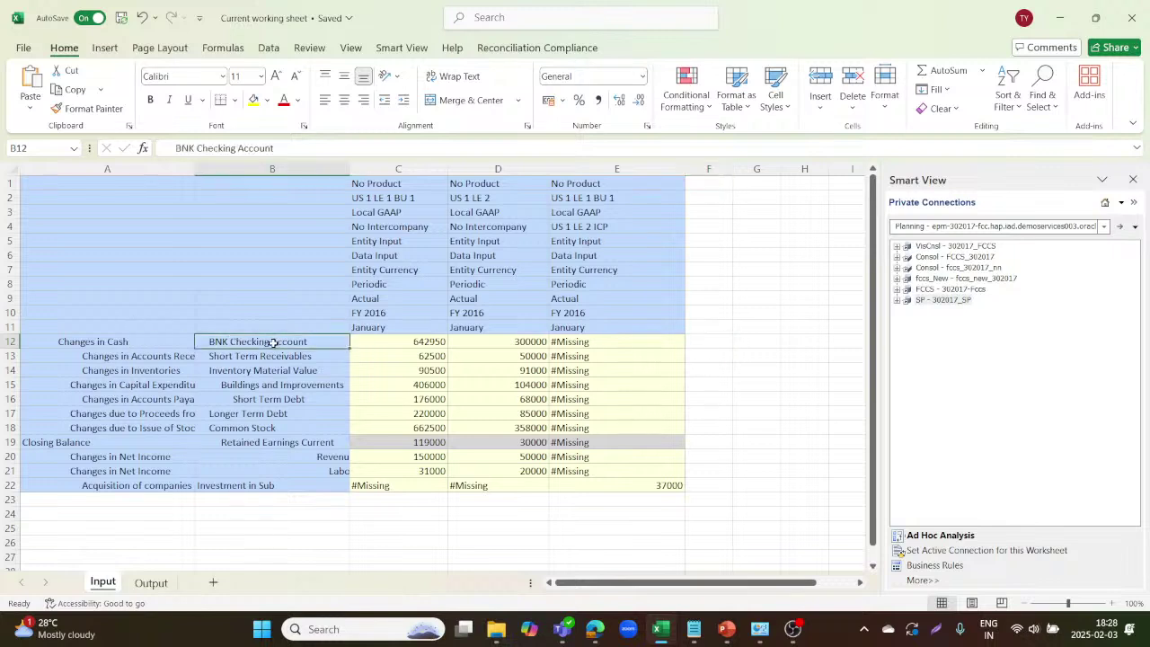
left_click(151, 342)
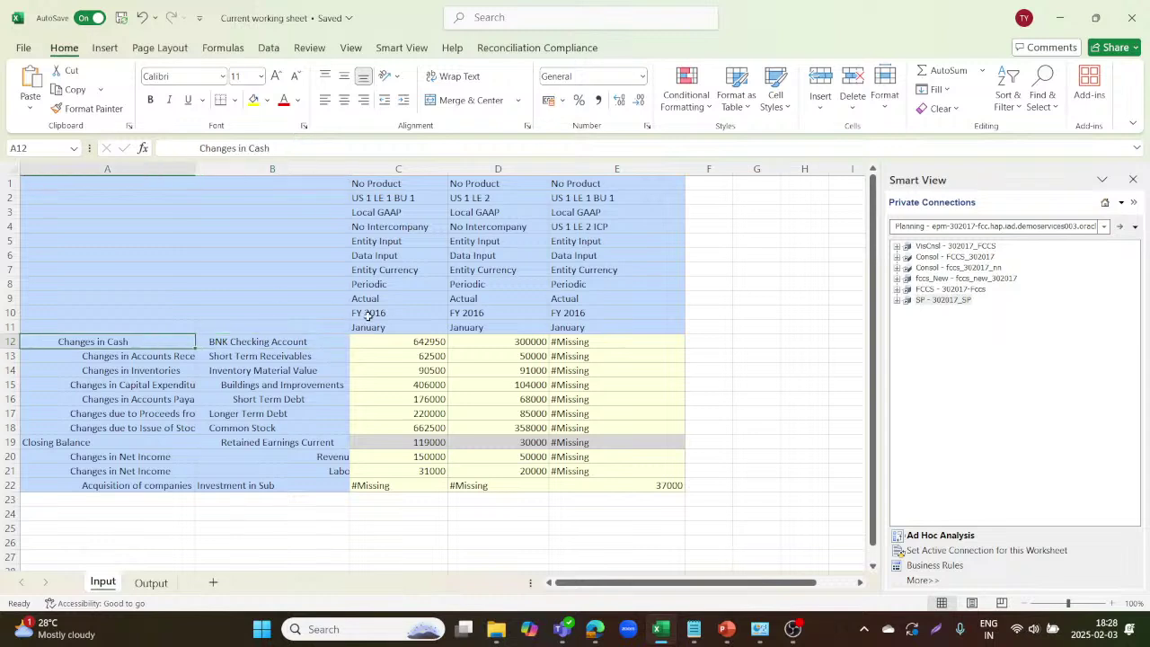
left_click(420, 201)
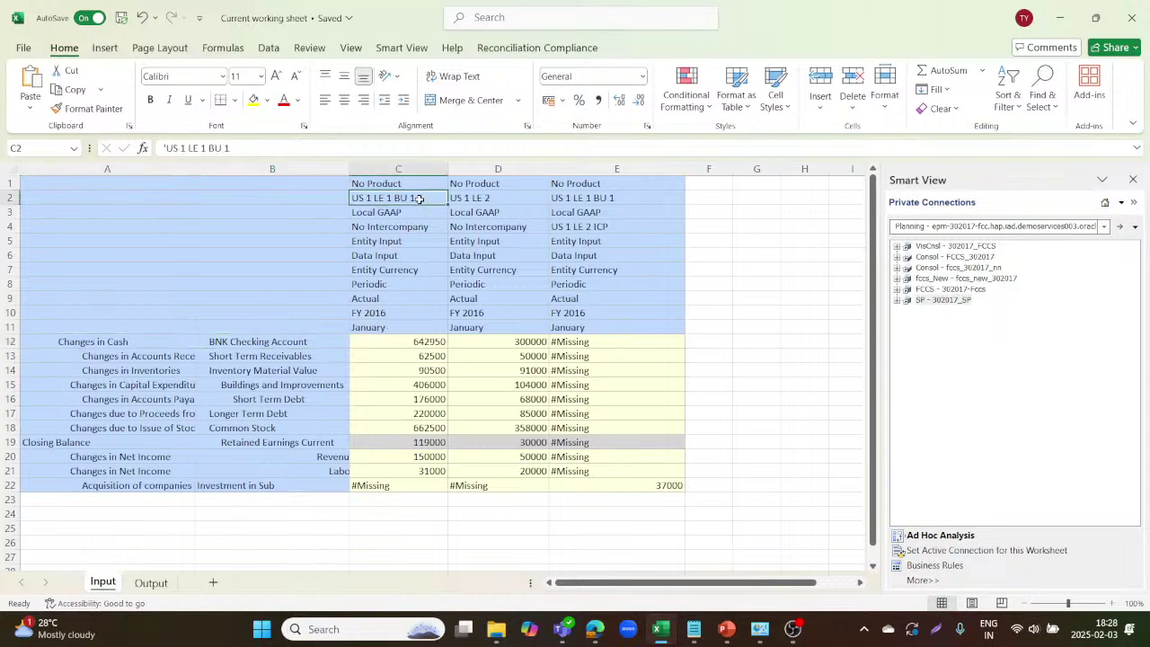
left_click(398, 342)
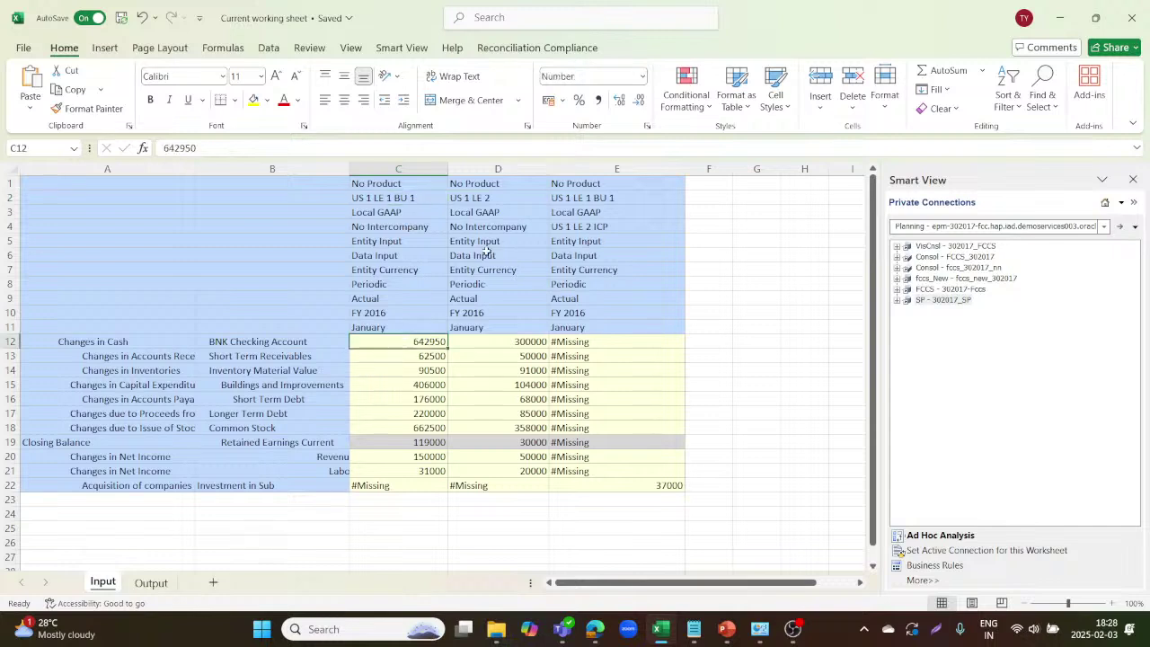
left_click(499, 199)
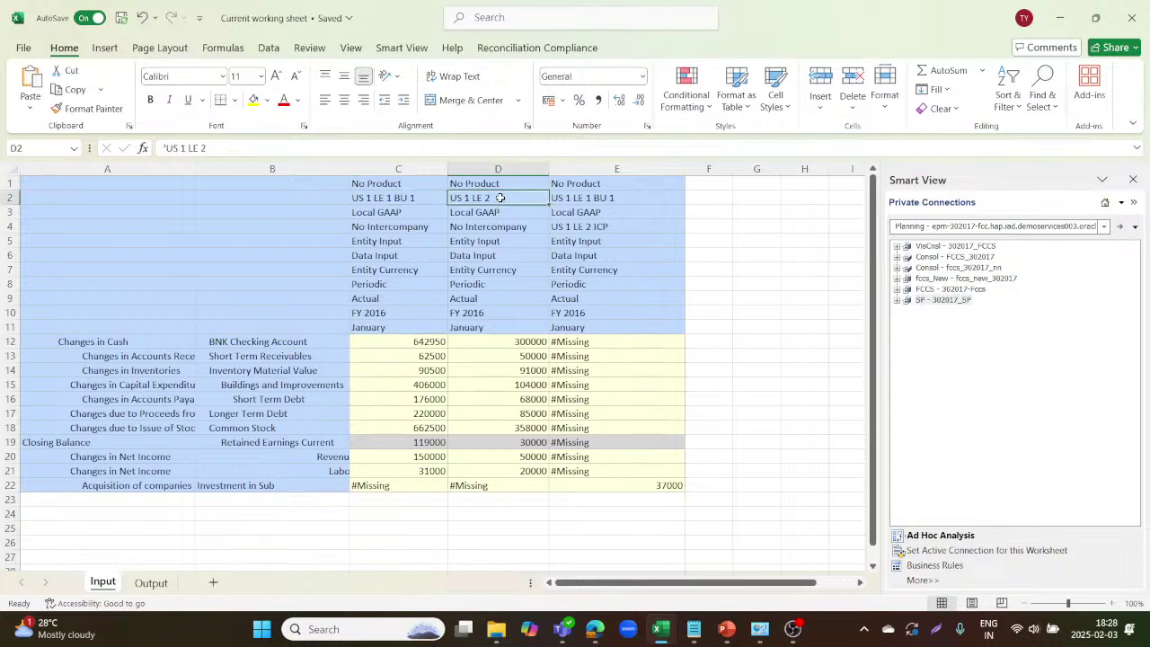
left_click(487, 345)
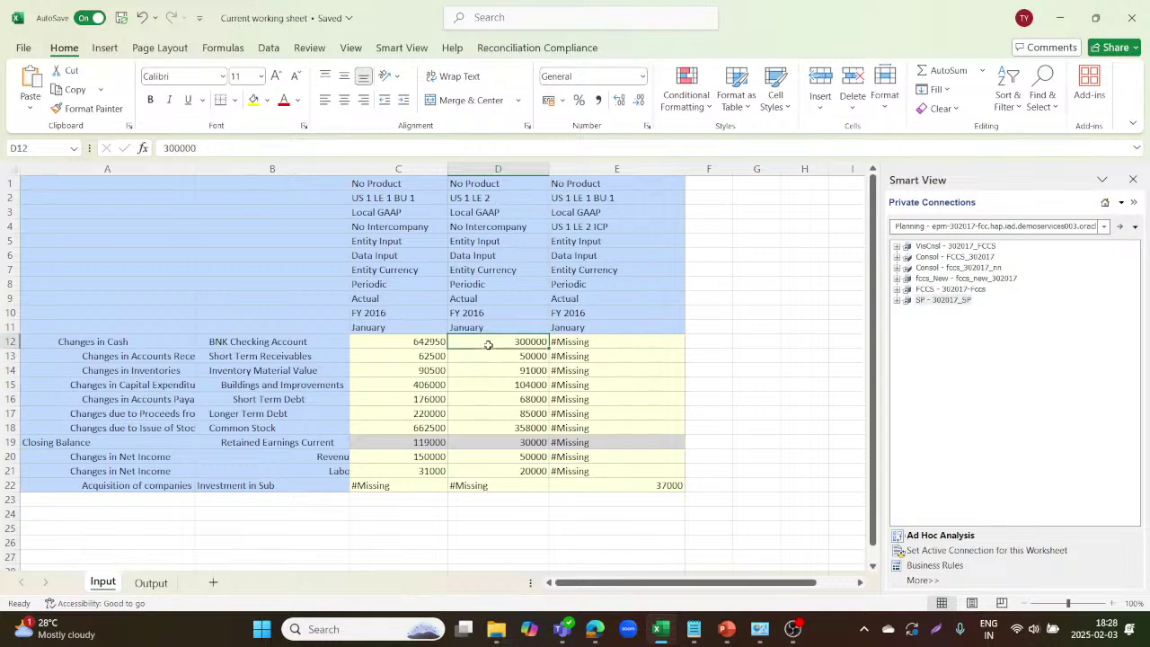
- Review the Short Term Receivables, Inventory Material Value and Buildings and Improvements inputs for both entities
left_click(283, 360)
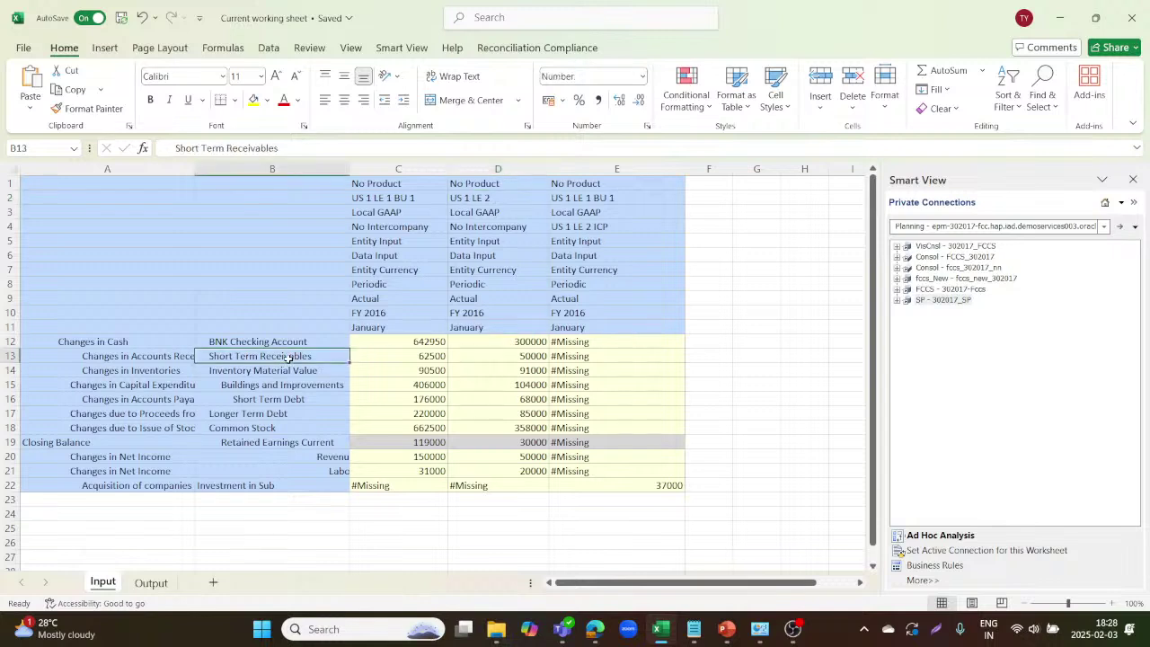
left_click(401, 361)
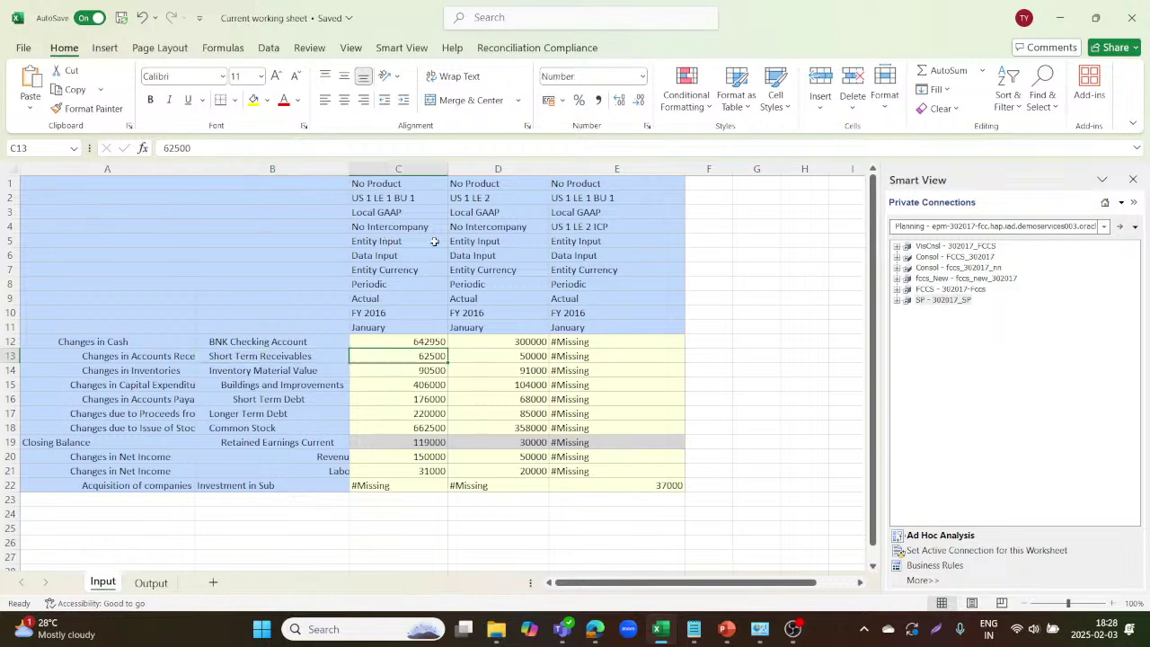
left_click(485, 357)
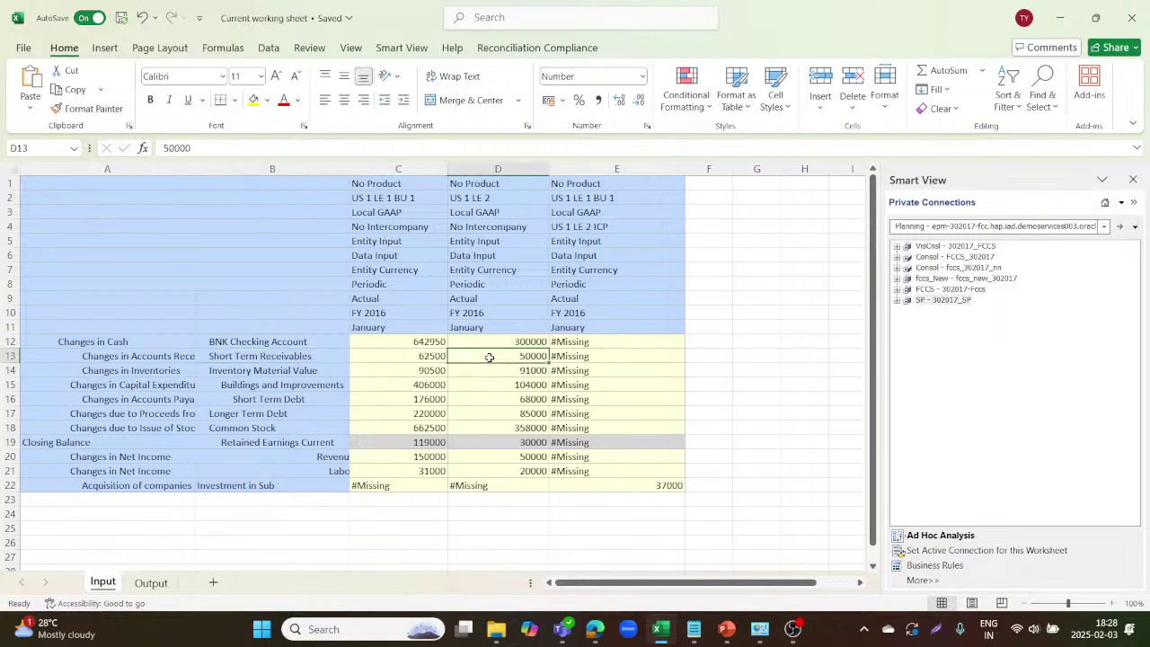
left_click(307, 371)
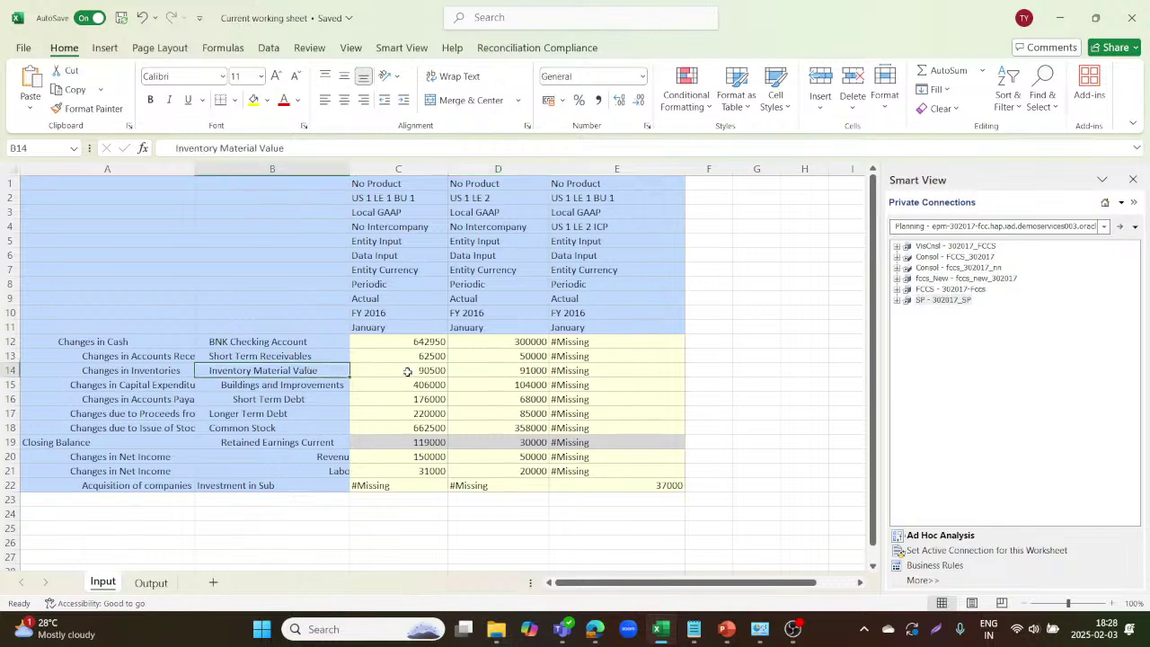
left_click(407, 371)
left_click(494, 372)
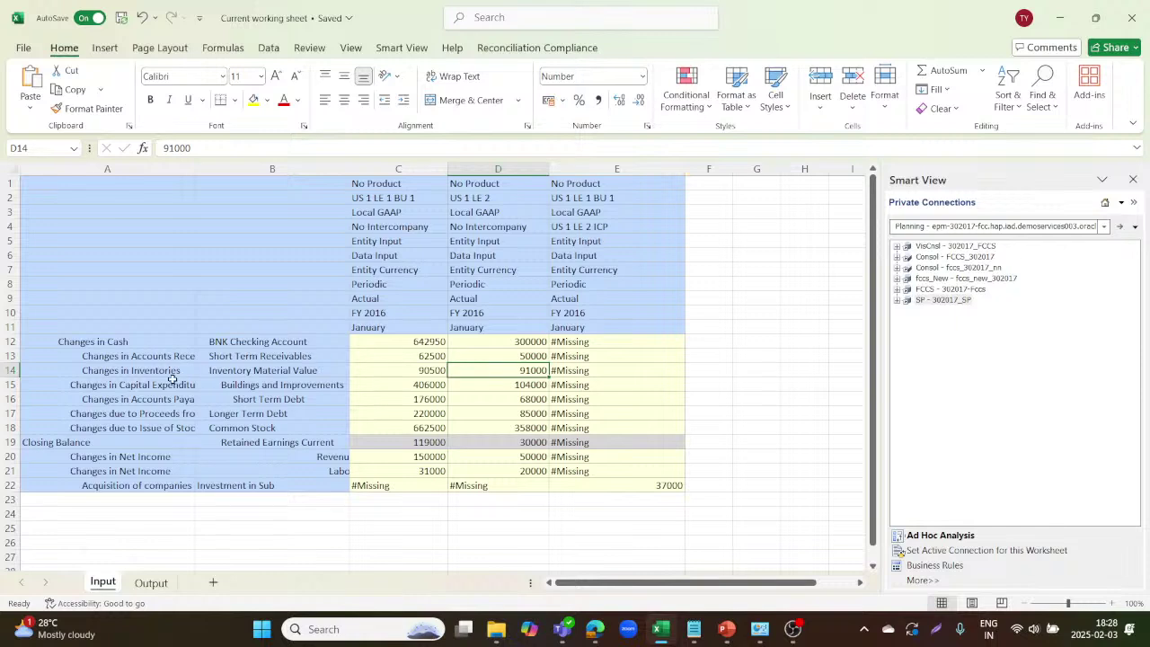
left_click(176, 371)
left_click(252, 383)
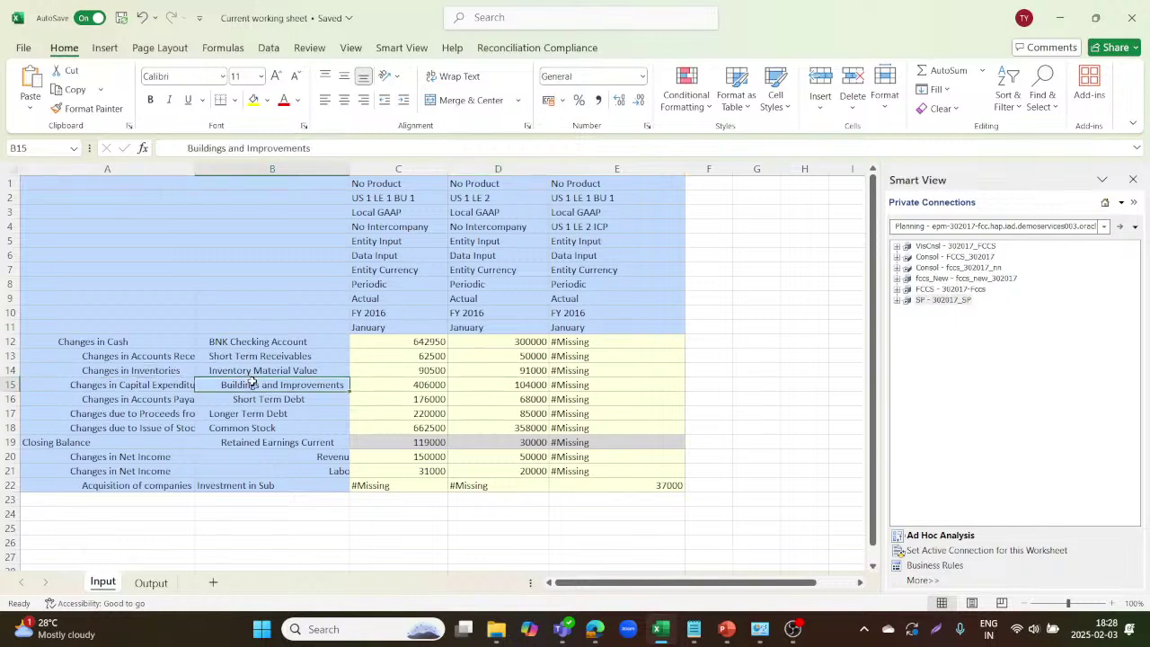
left_click(401, 385)
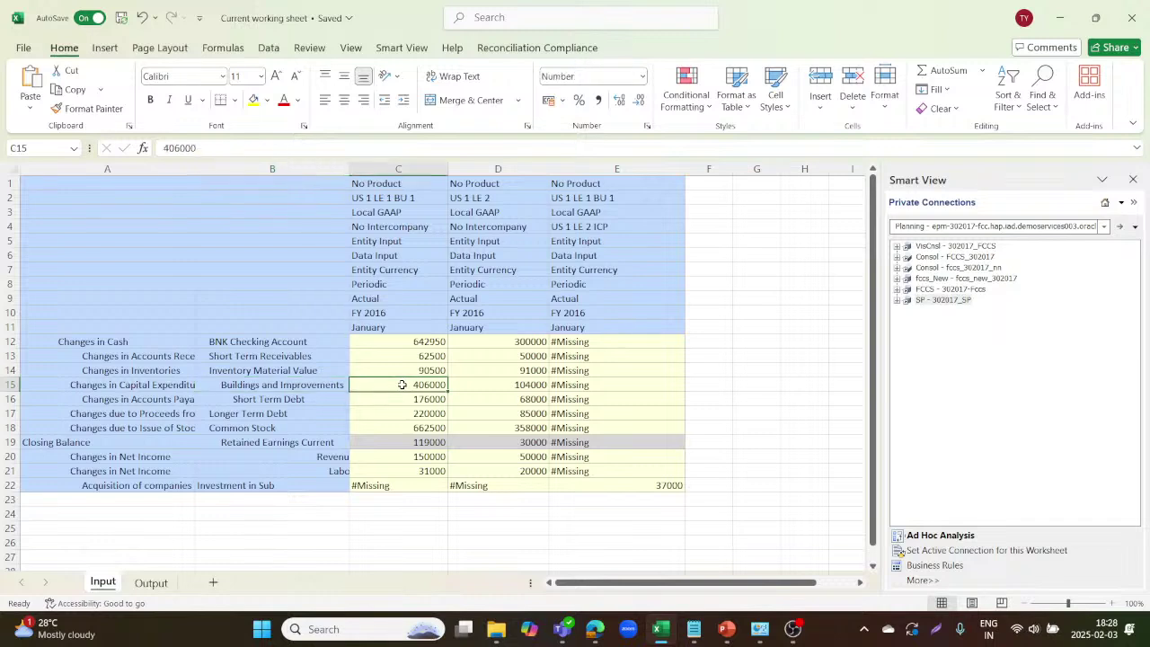
left_click(506, 385)
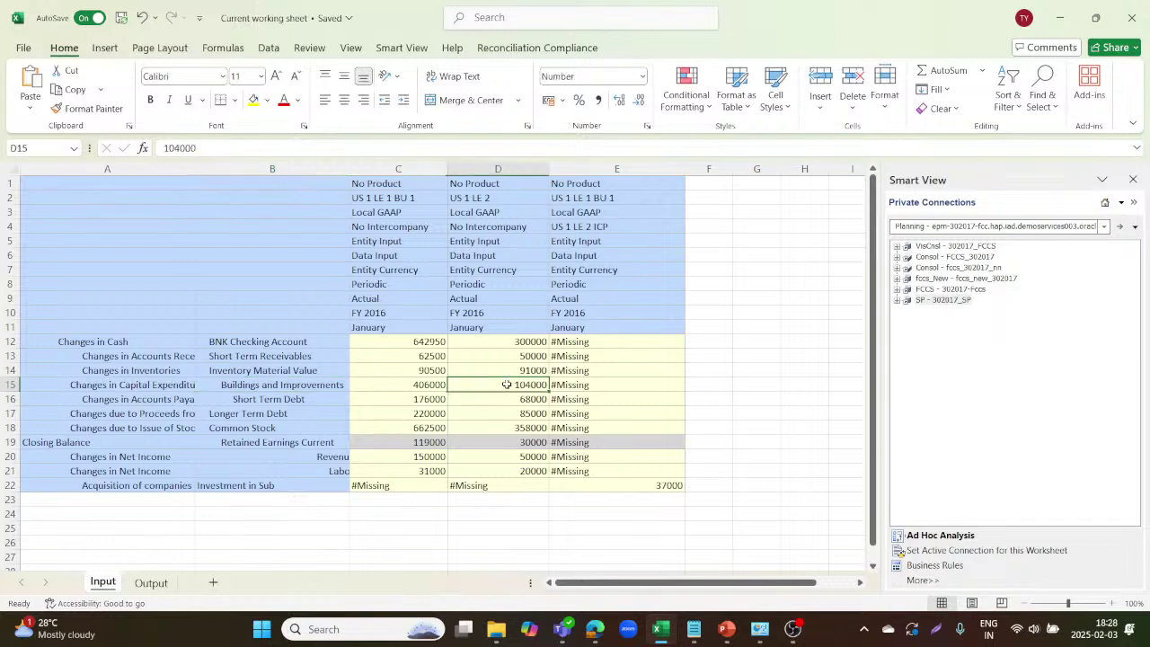
- Review the Short Term Debt and Longer Term Debt inputs for both entities, along with their movement members
left_click(277, 397)
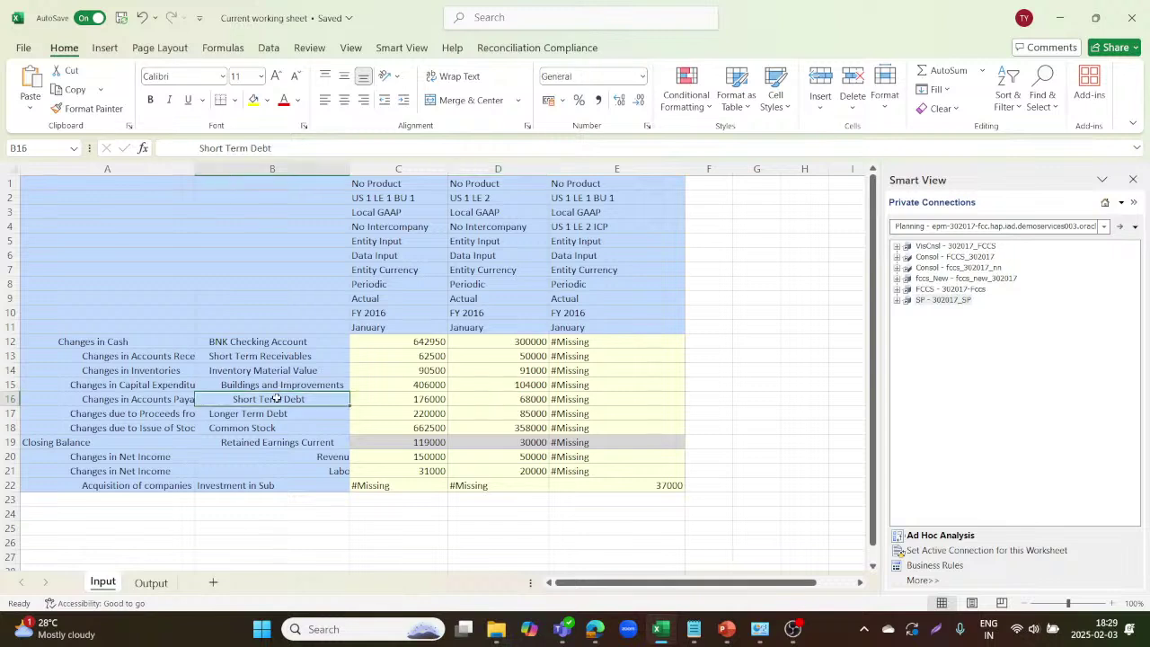
left_click(394, 400)
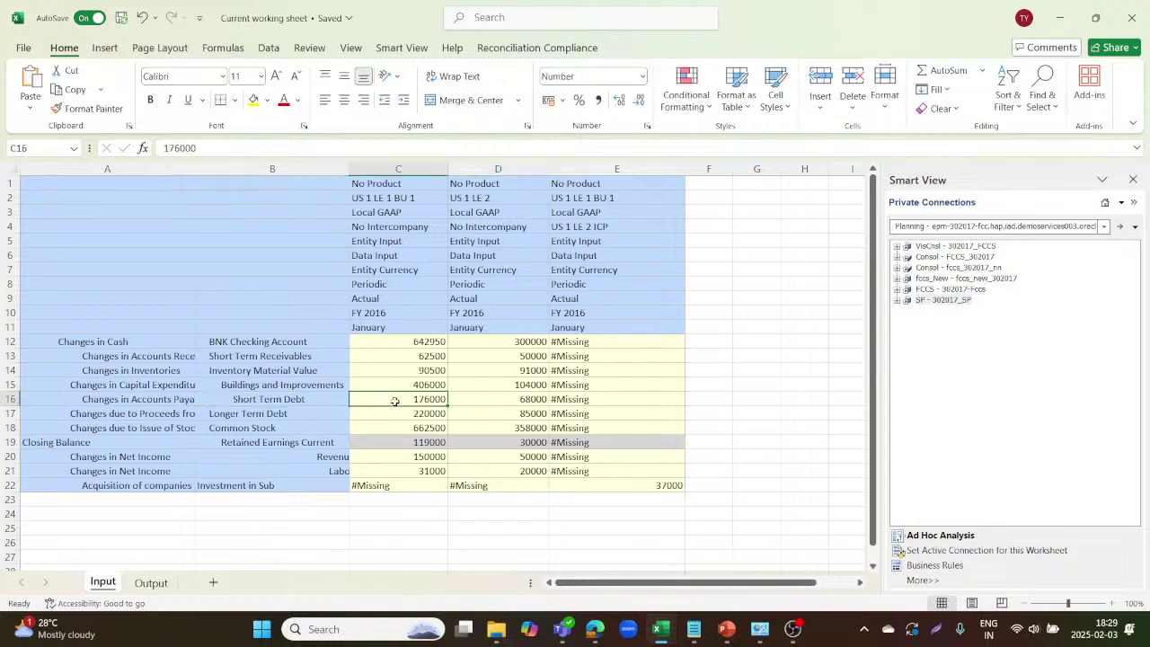
left_click(473, 397)
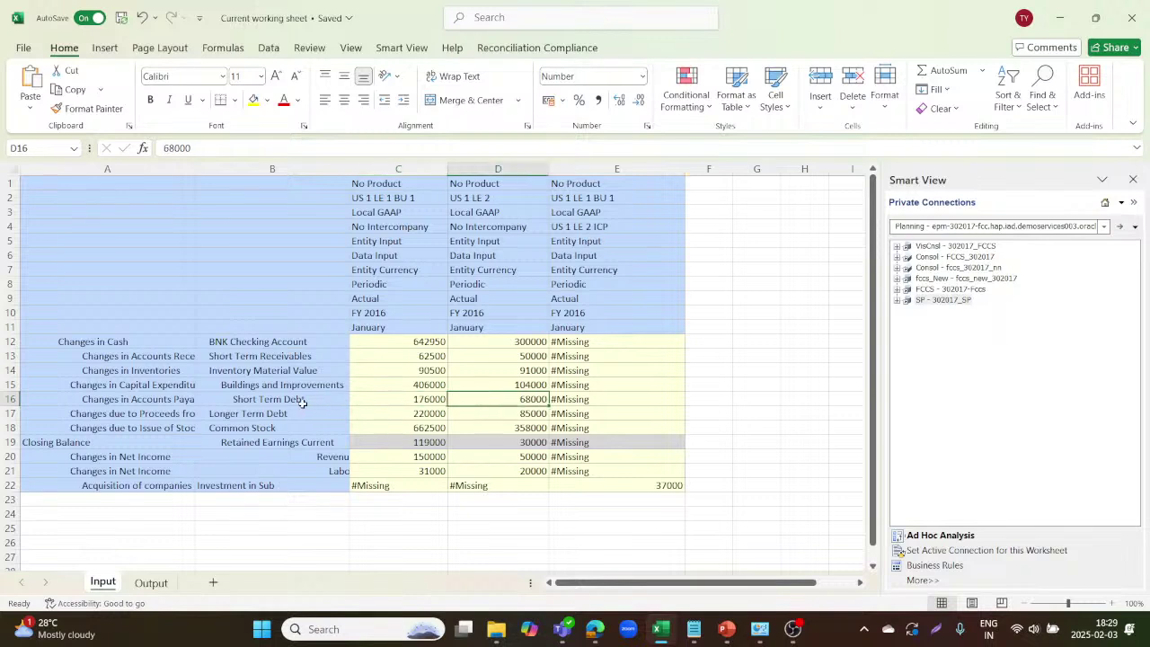
left_click(179, 400)
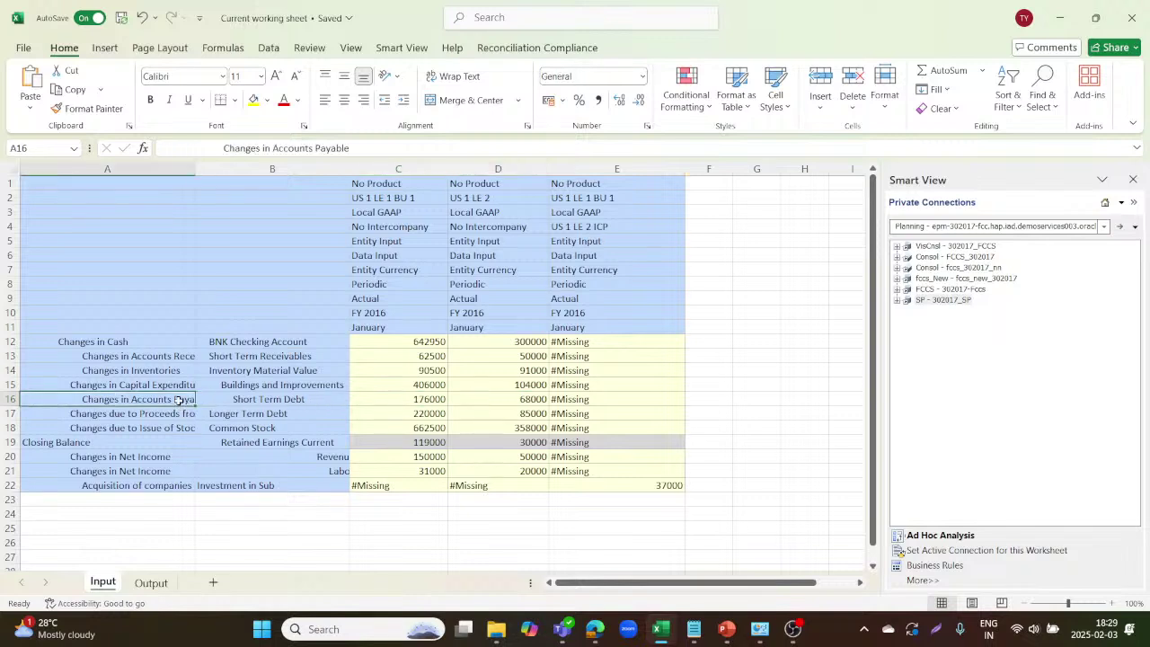
left_click(254, 413)
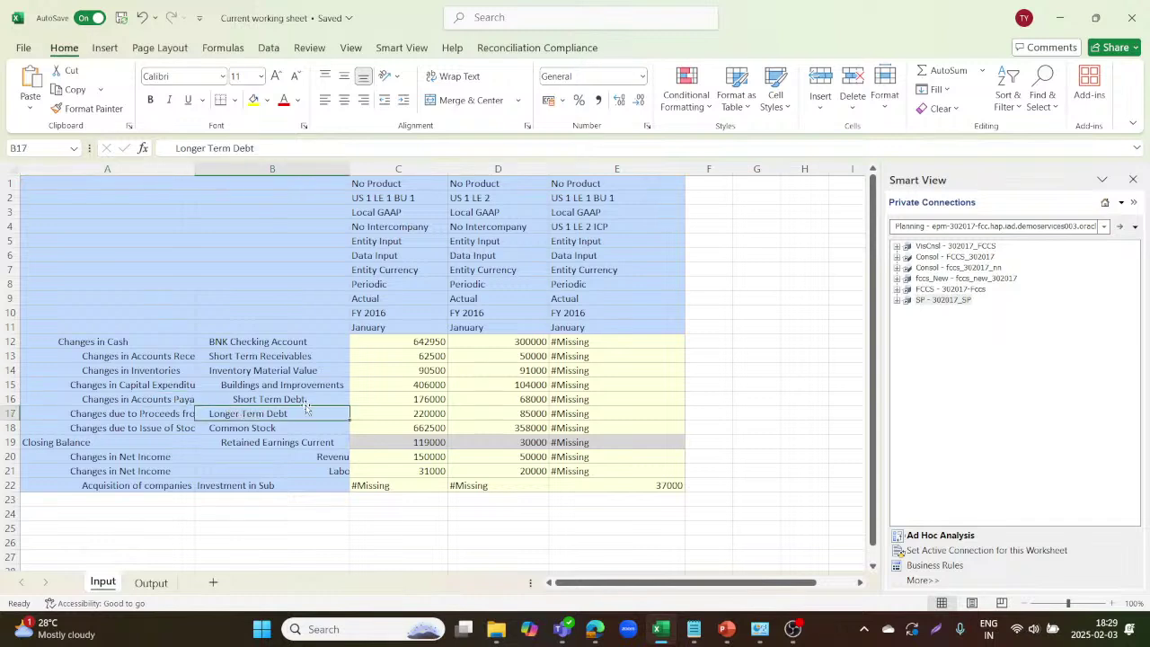
left_click(407, 414)
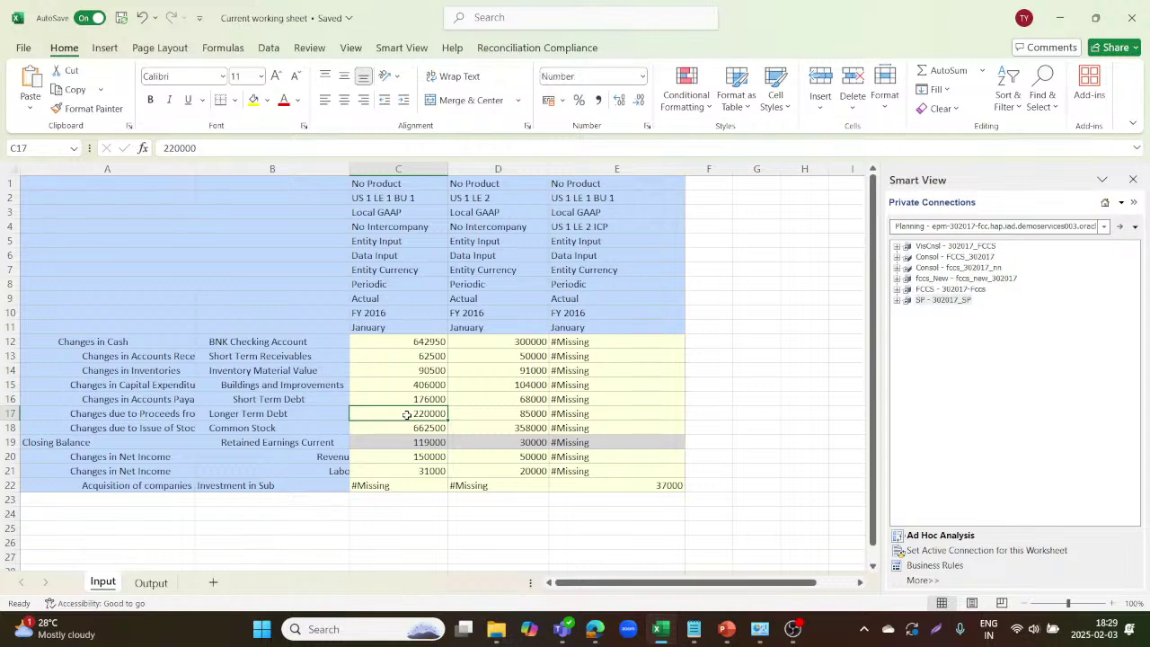
left_click(516, 416)
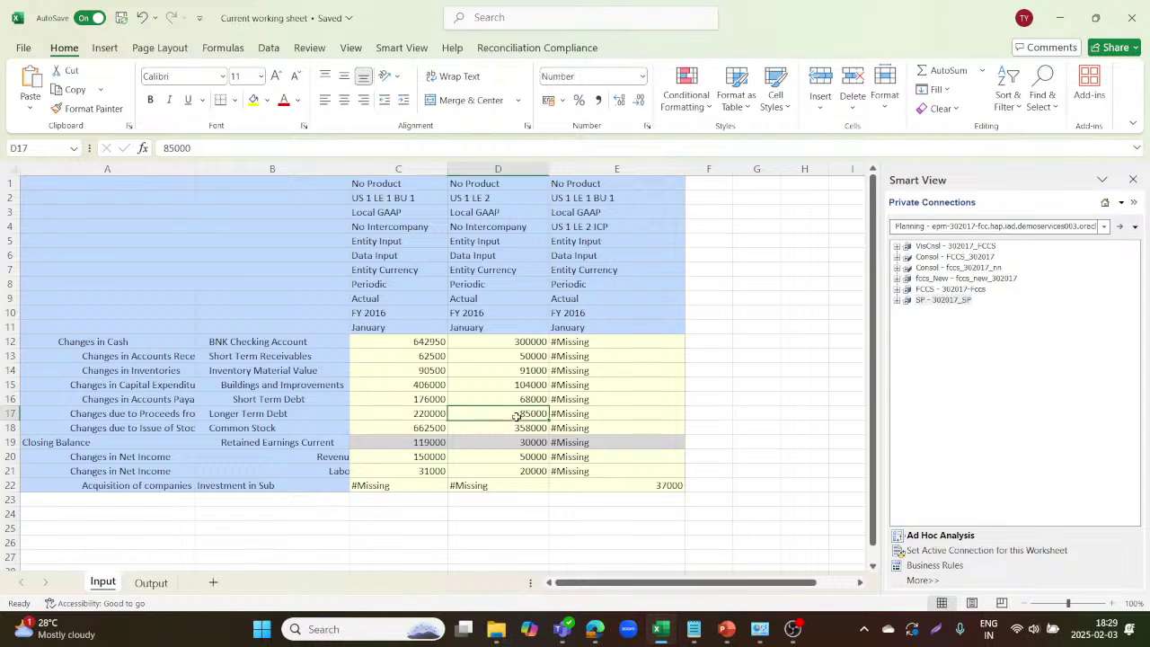
left_click(184, 414)
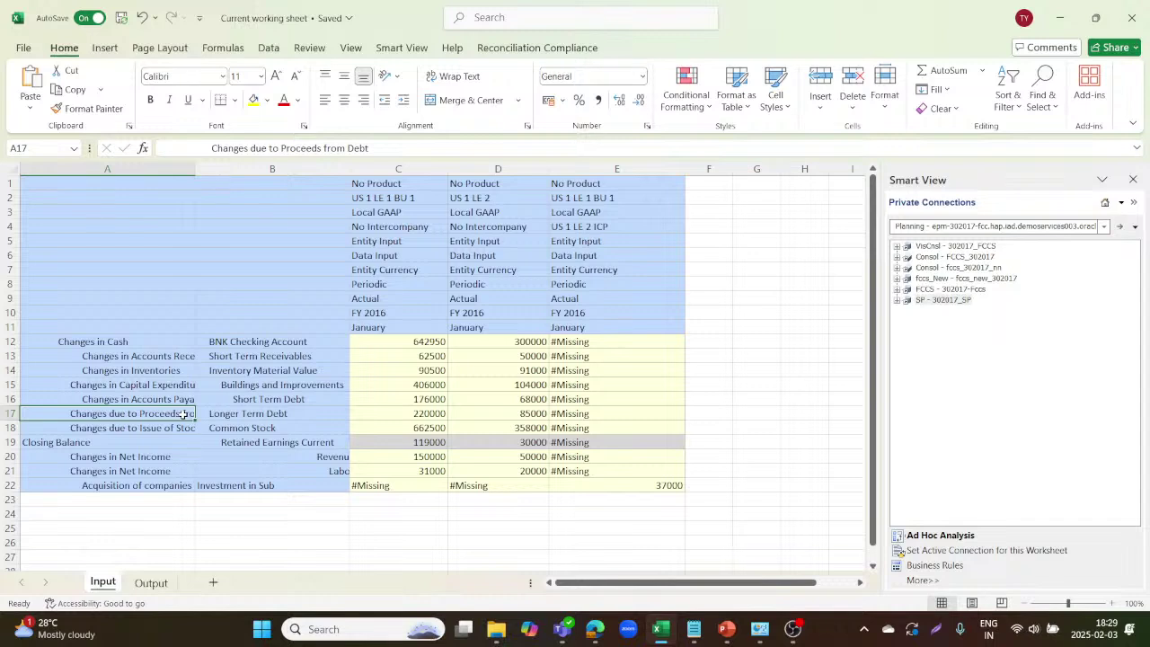
- Examine the Common Stock and Retained Earnings Current rows, and the Revenue - Domestic and Labor Burden Cost accounts below them
left_click(241, 431)
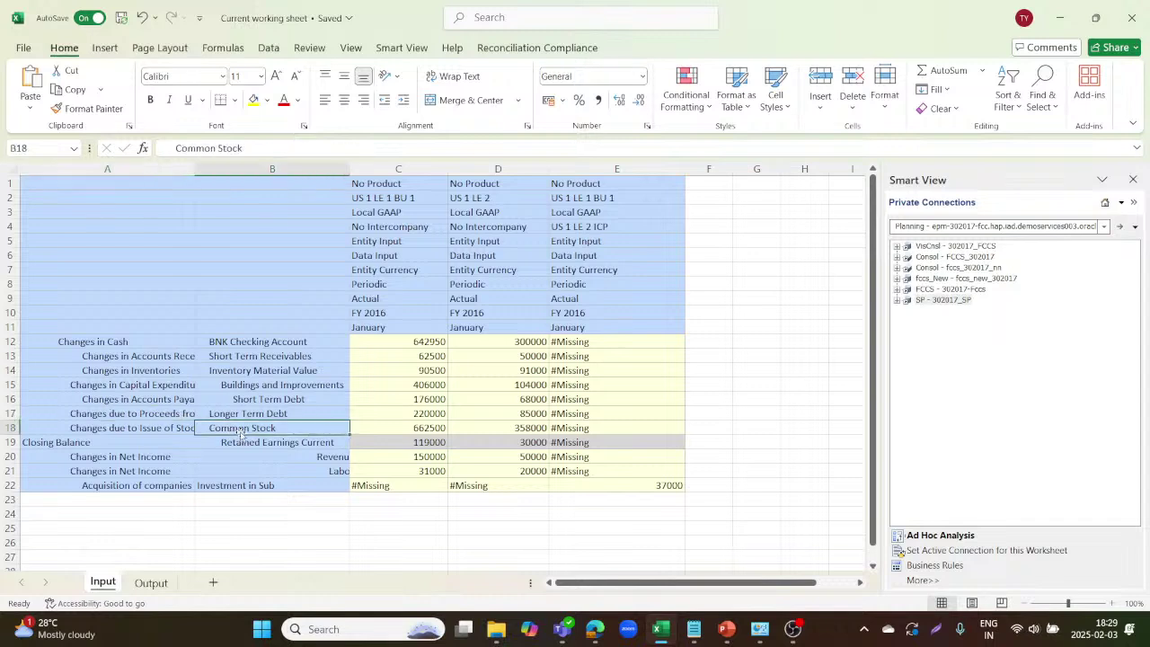
left_click(186, 430)
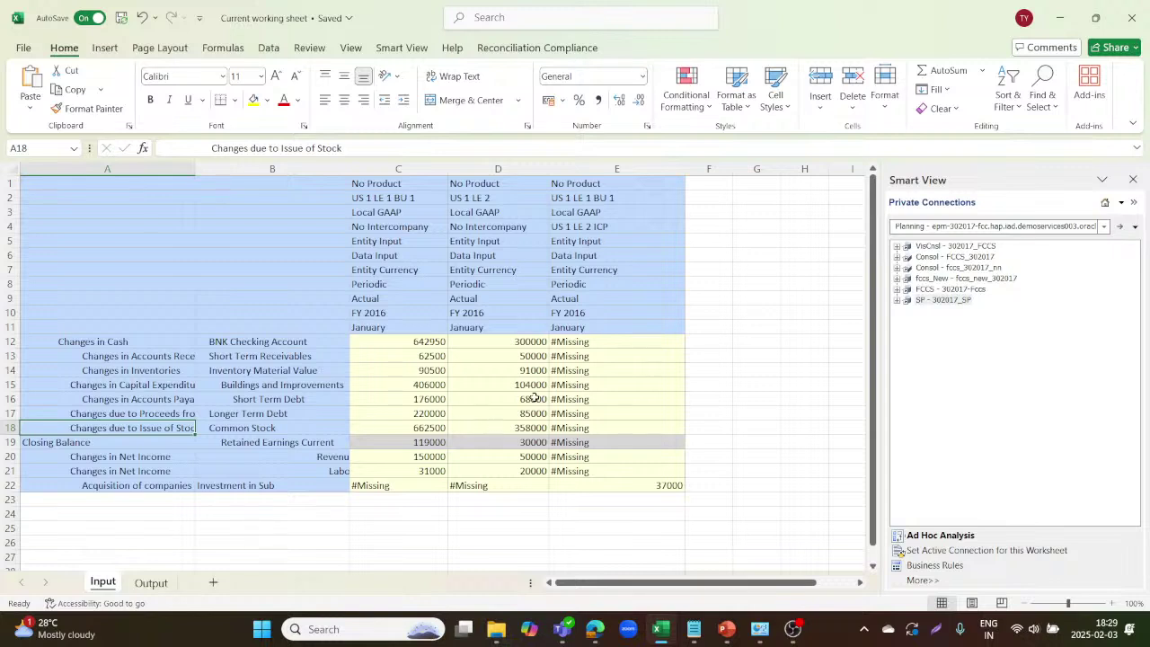
left_click(303, 438)
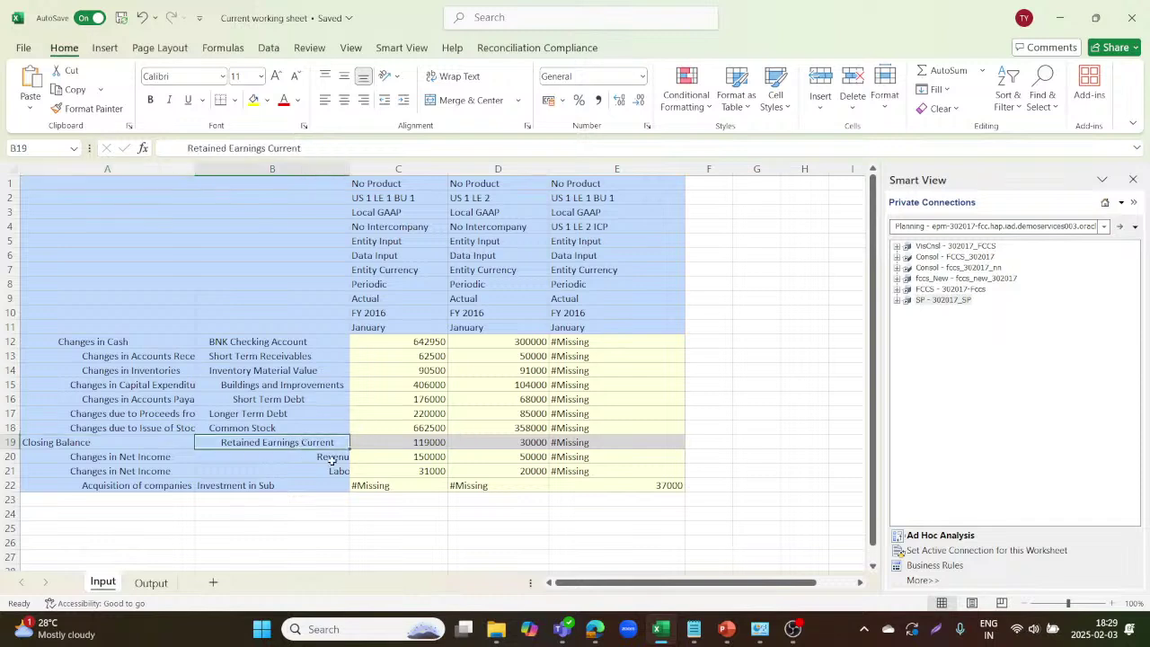
left_click(318, 455)
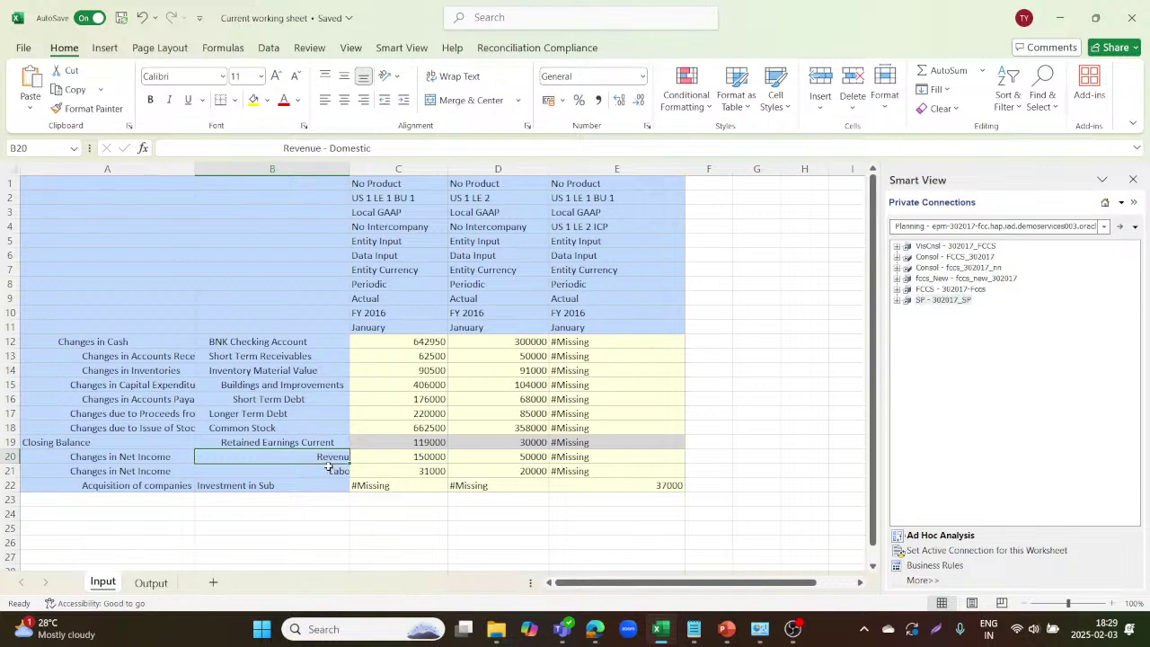
left_click(314, 475)
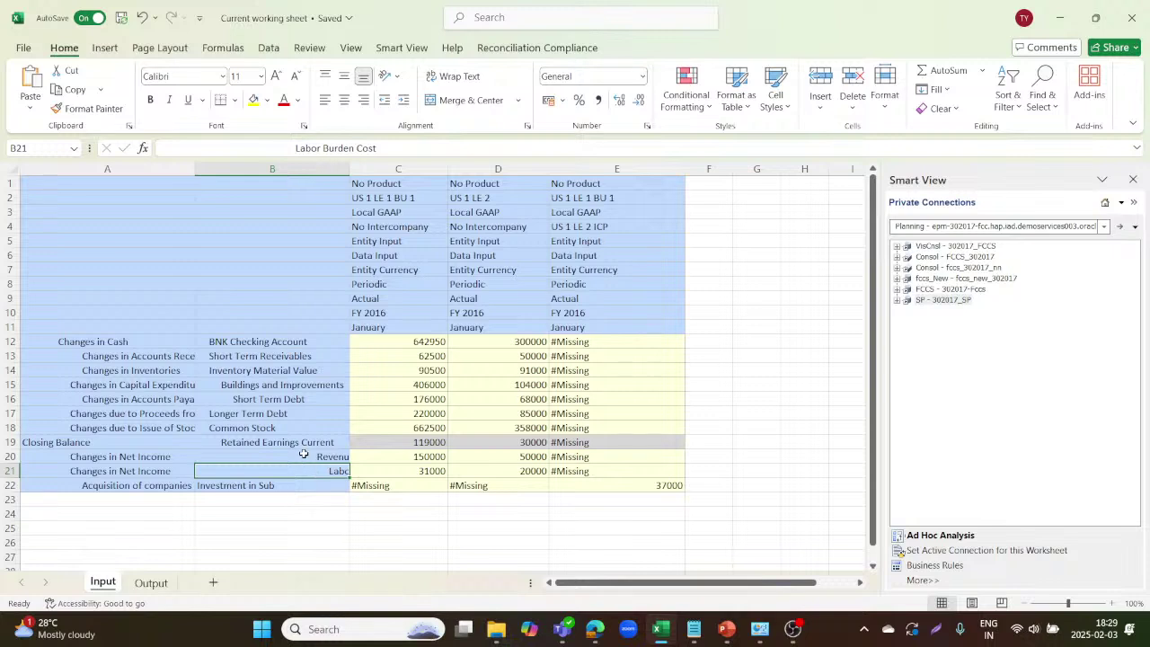
left_click(296, 443)
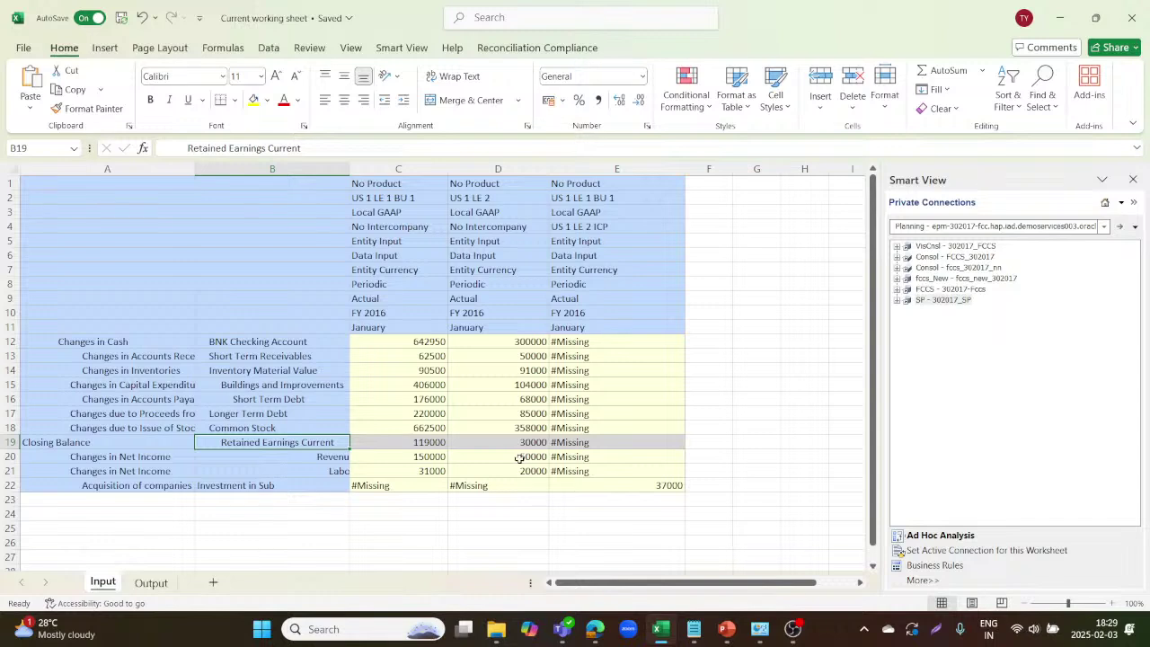
- Check the Investment in Sub row, its acquisition movement member and its amount against the US 1 LE 2 ICP intercompany member
left_click(282, 484)
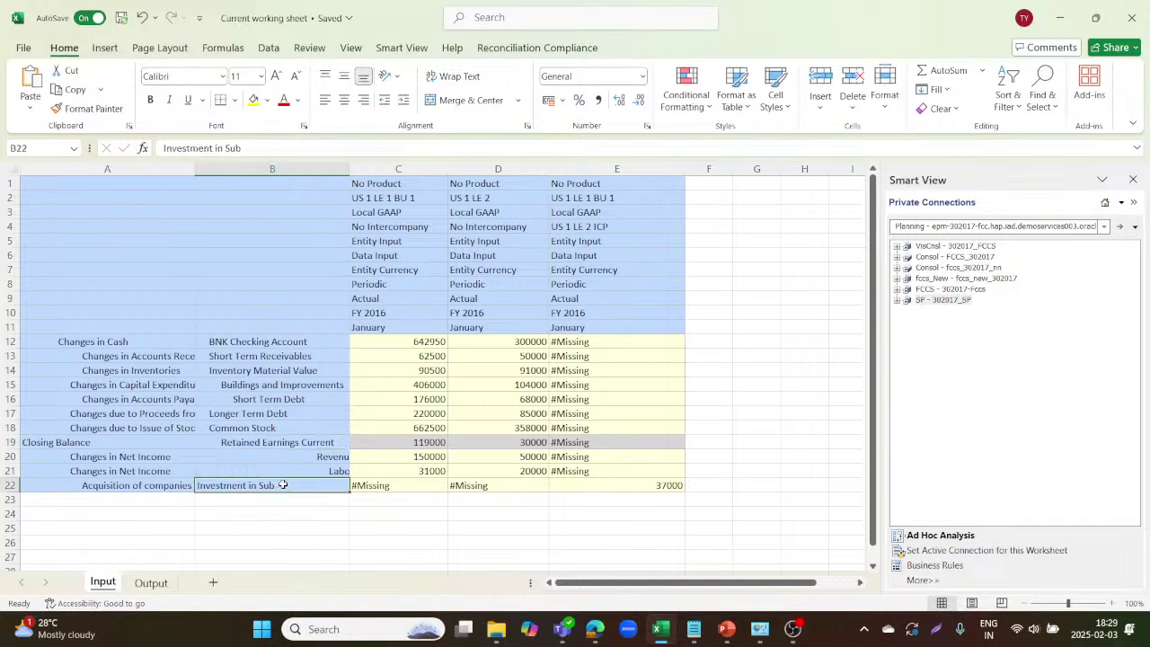
left_click(116, 484)
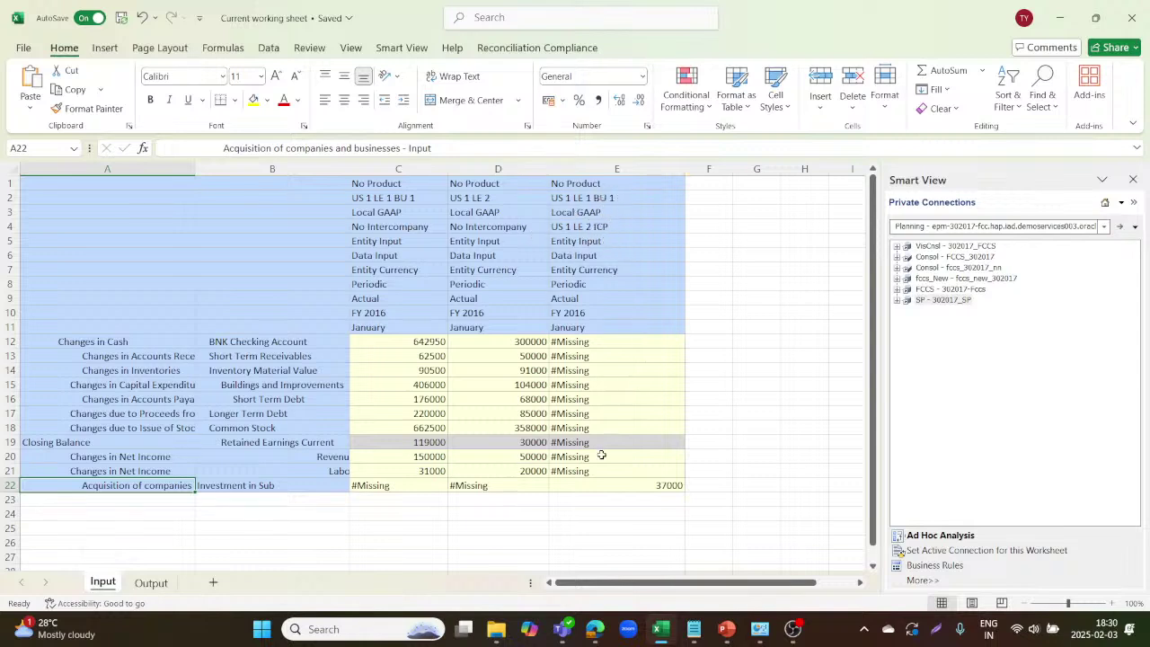
left_click(623, 485)
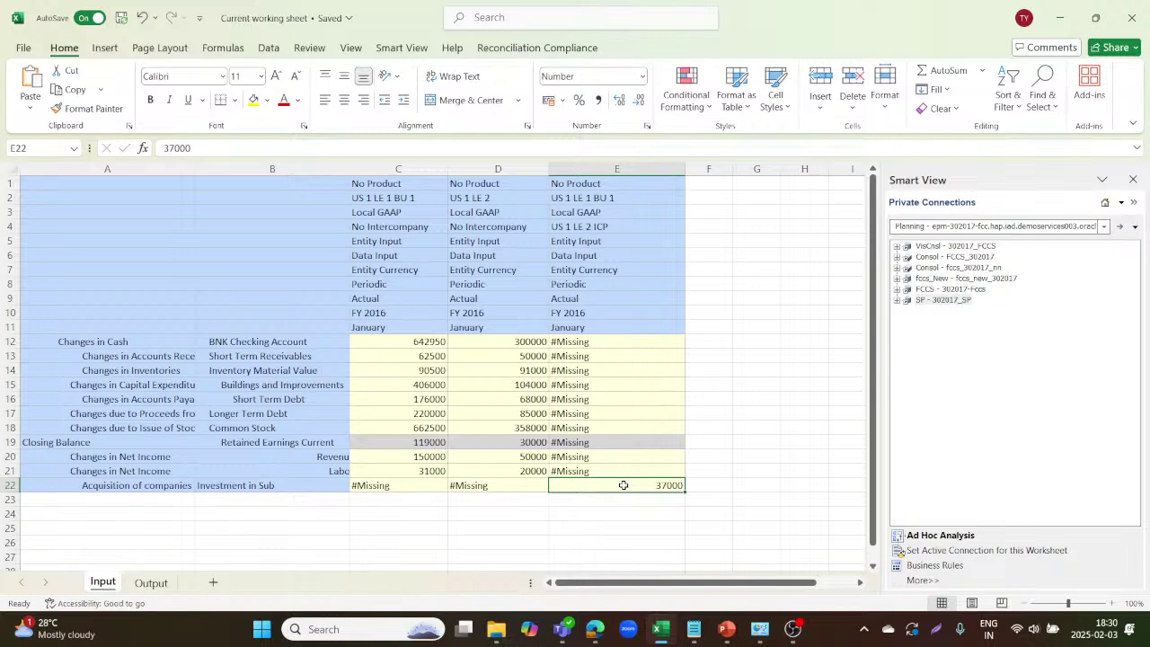
- Switch to Oracle FCCS and create a consolidation rule named Investment_Eliminate under the Investment_Rule set
key("alt+Tab")
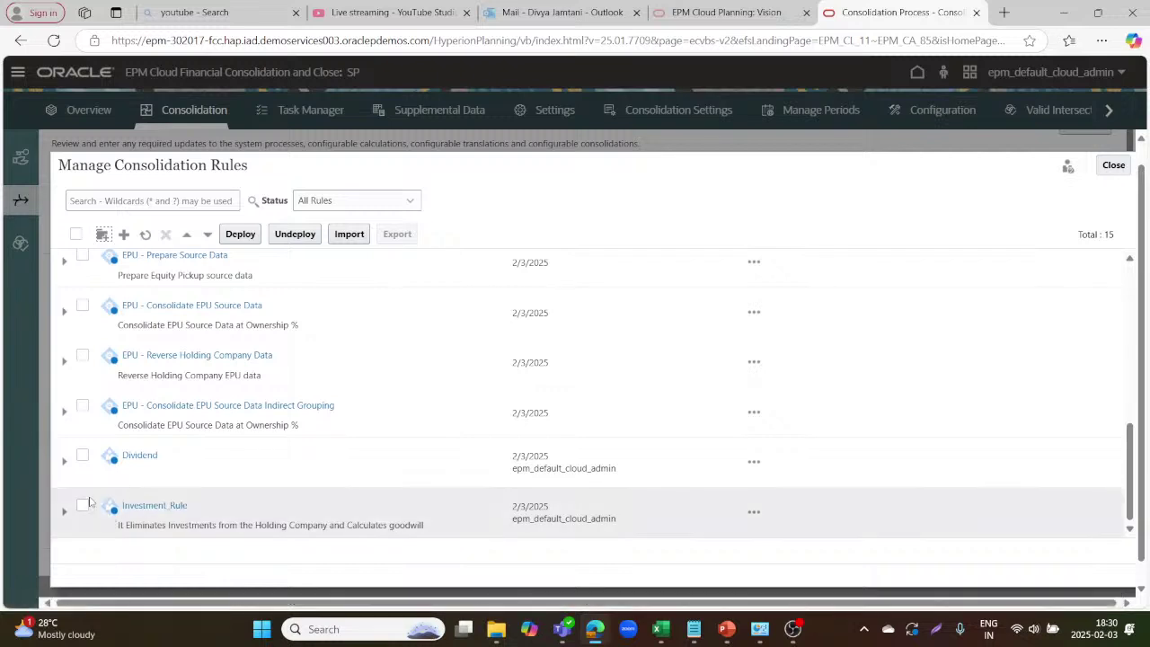
left_click(220, 509)
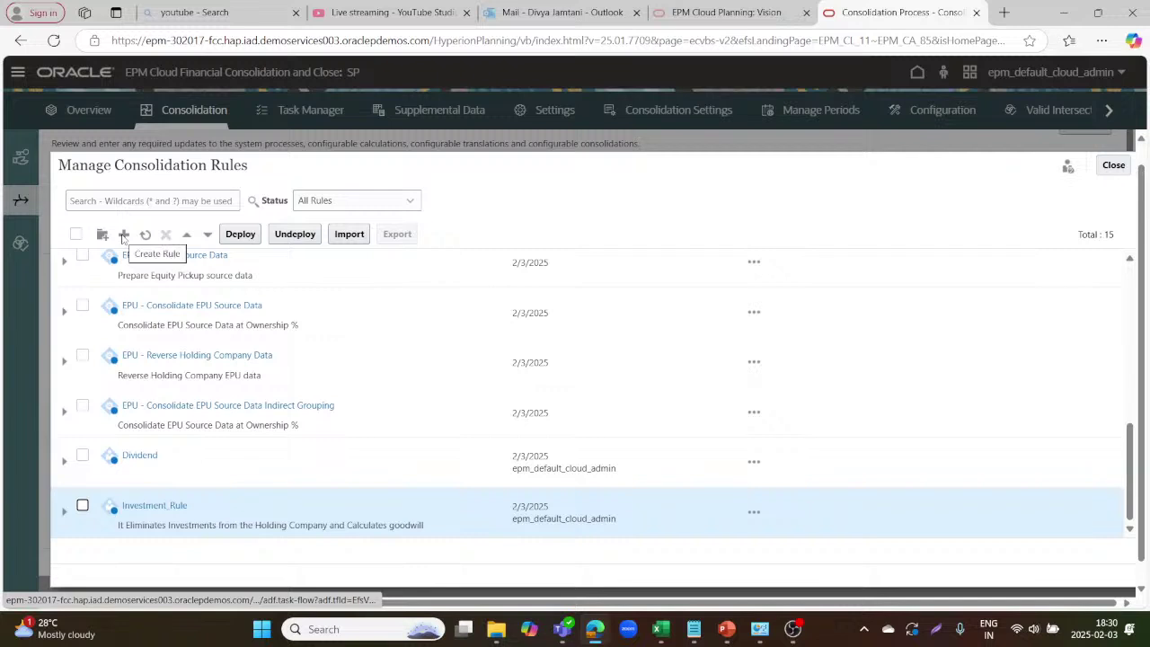
left_click(123, 236)
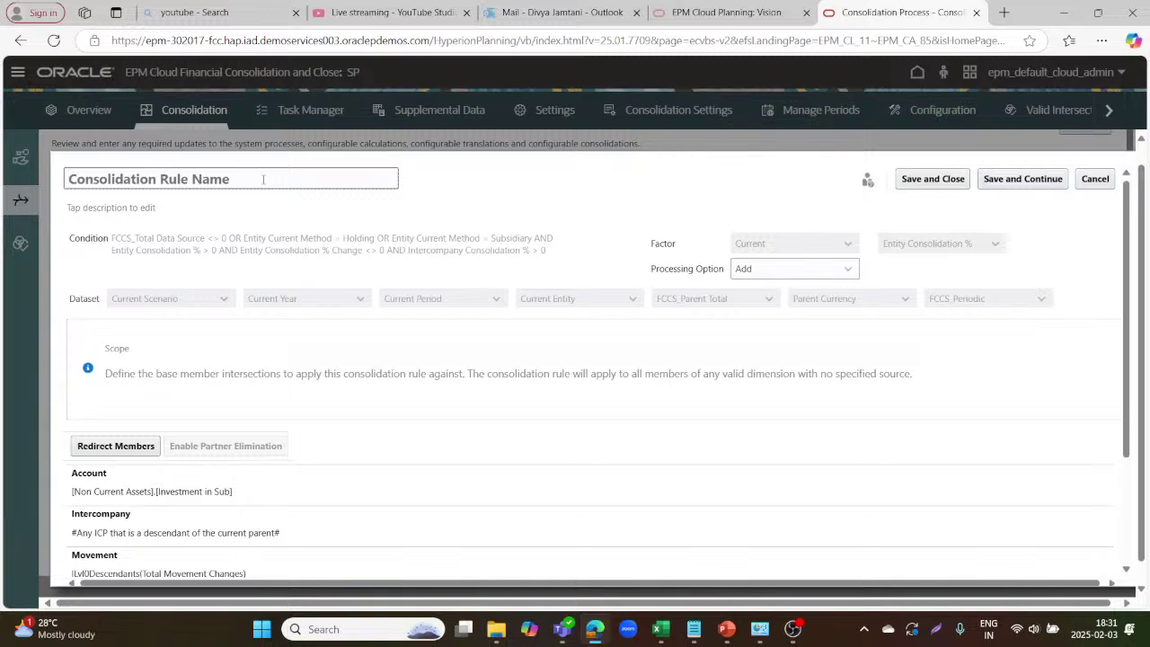
type("I")
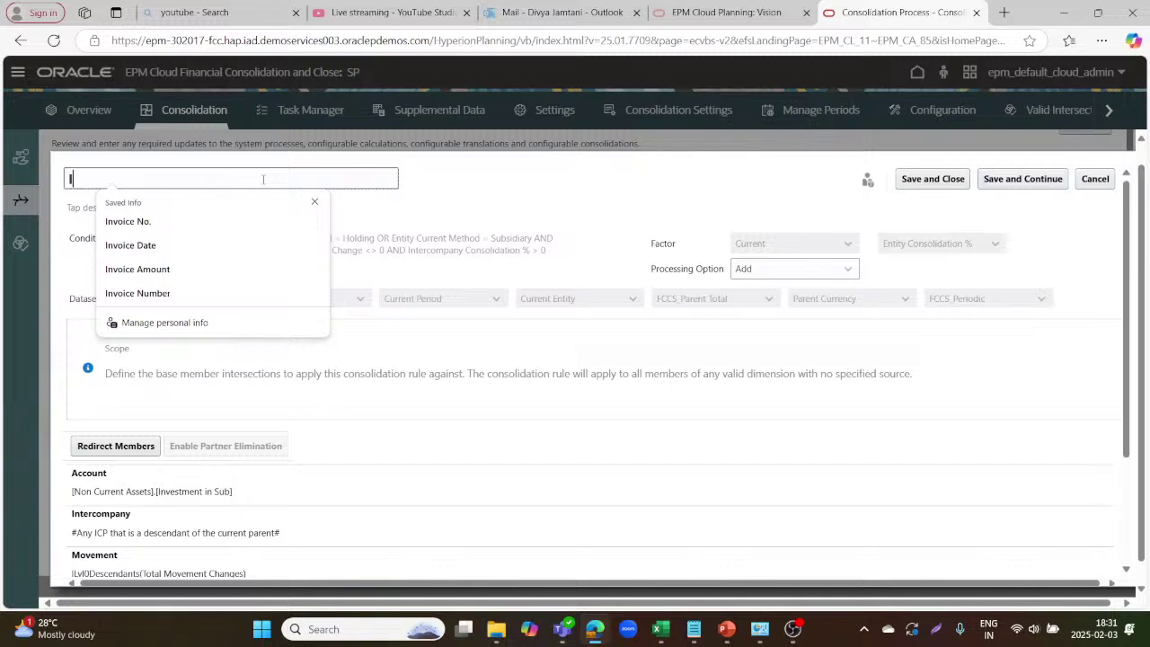
type("nvestment E")
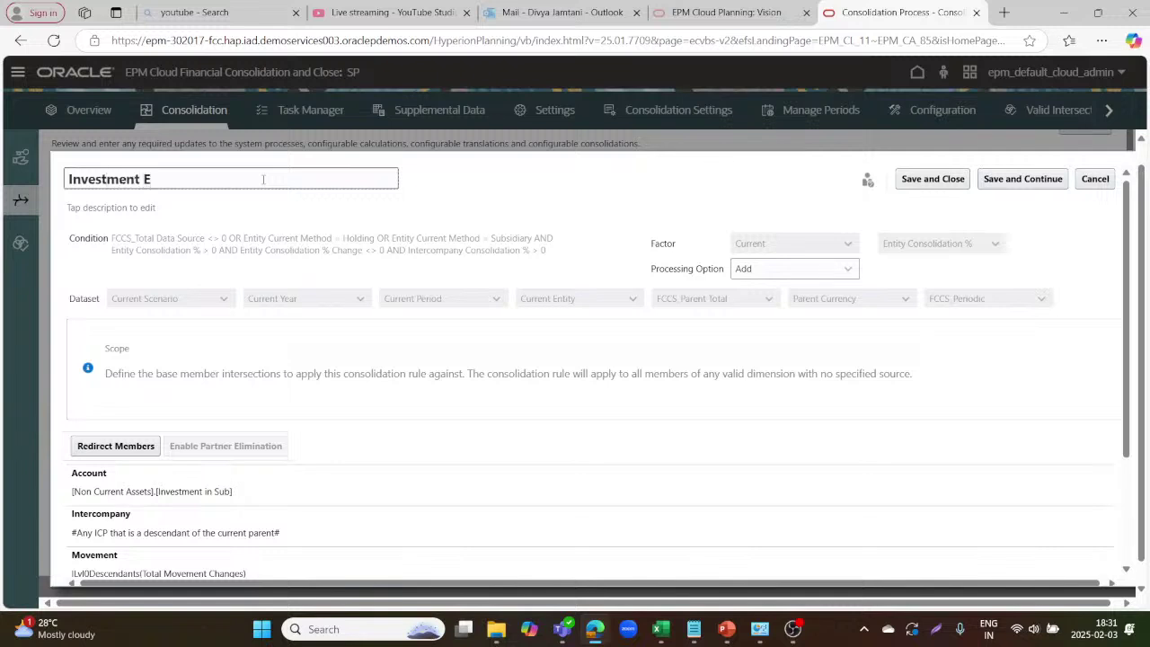
key("BackSpace")
type("_Eliminar")
key("BackSpace")
type("te")
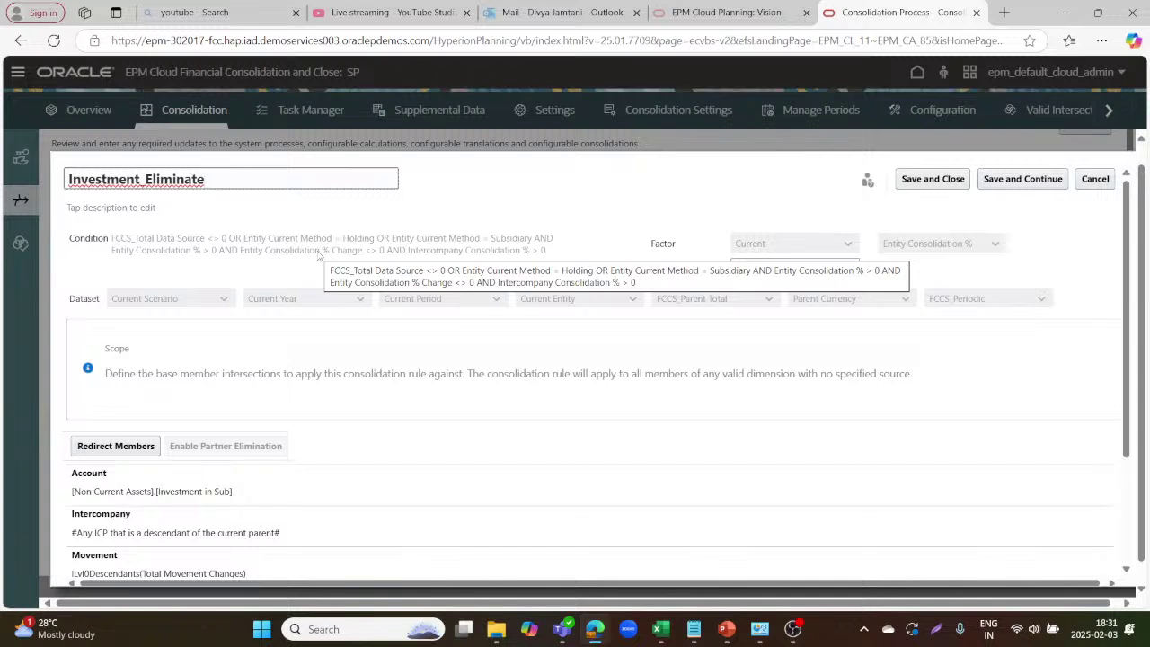
- Set the Investment_Eliminate rule's processing option to Subtract and enable member redirection
left_click(847, 272)
left_click(805, 294)
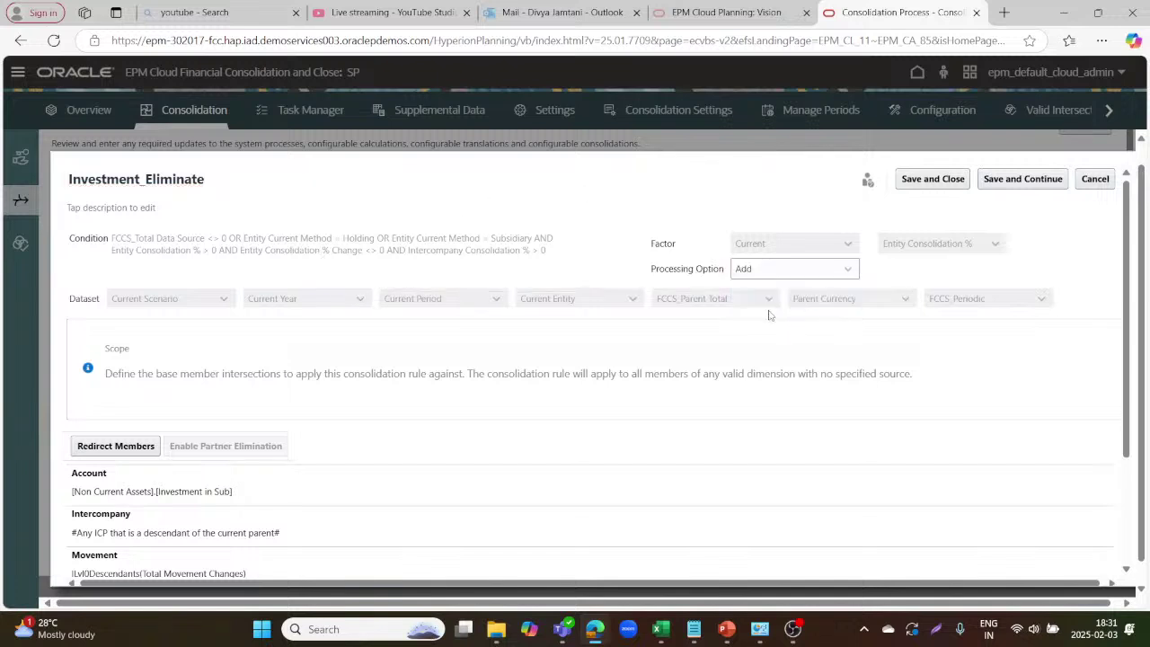
left_click(844, 270)
left_click(767, 311)
scroll(569, 449, "down", 3)
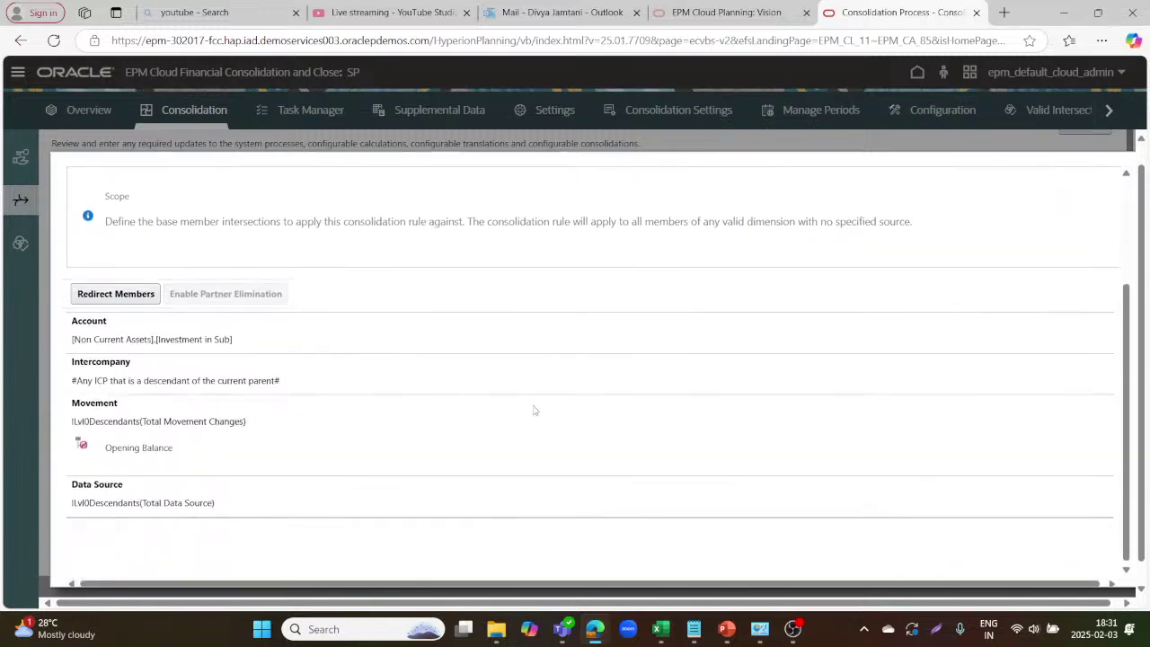
left_click(126, 295)
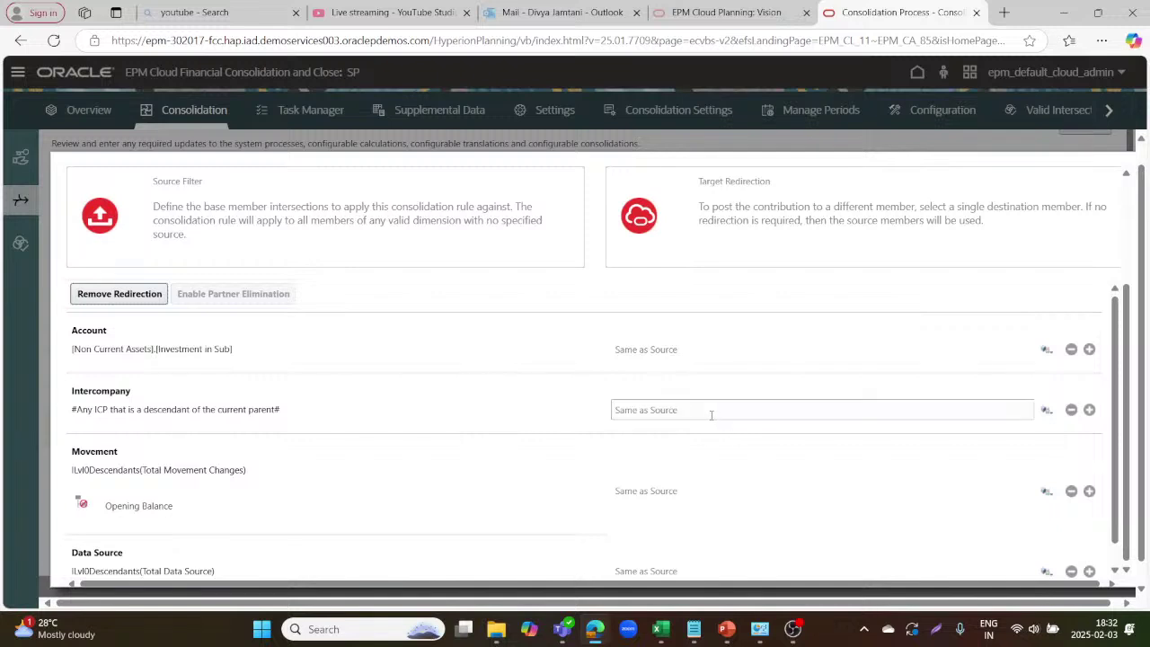
- Redirect the Data Source target of the Investment_Eliminate rule to the Intercompany Eliminations member
scroll(705, 508, "down", 1)
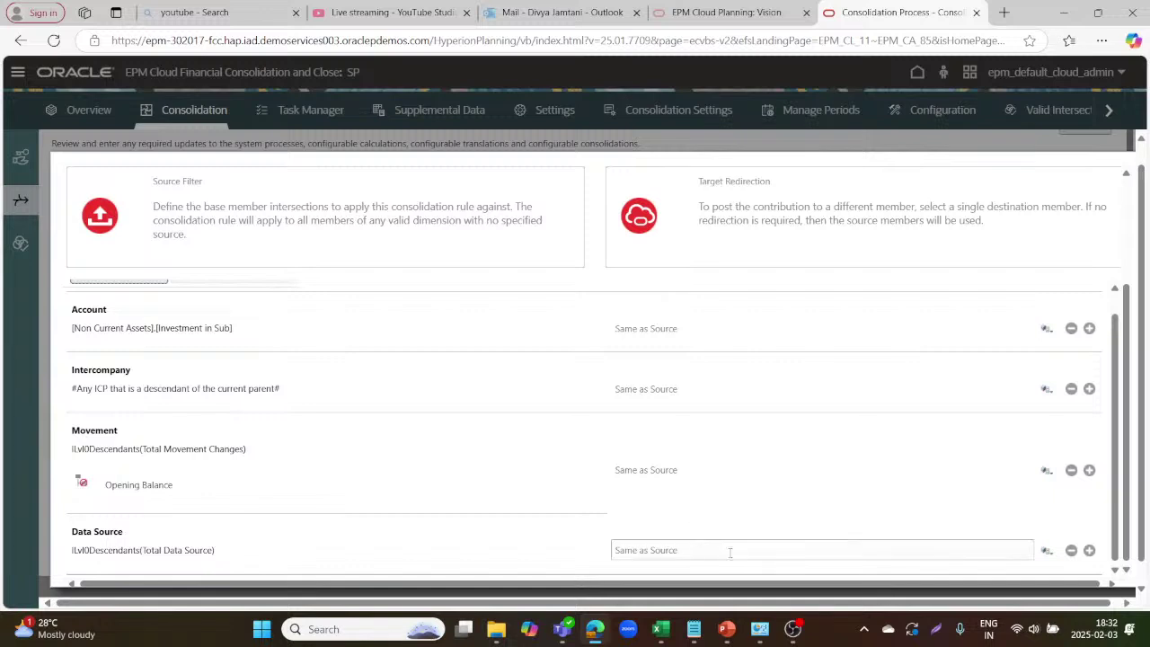
left_click(1046, 550)
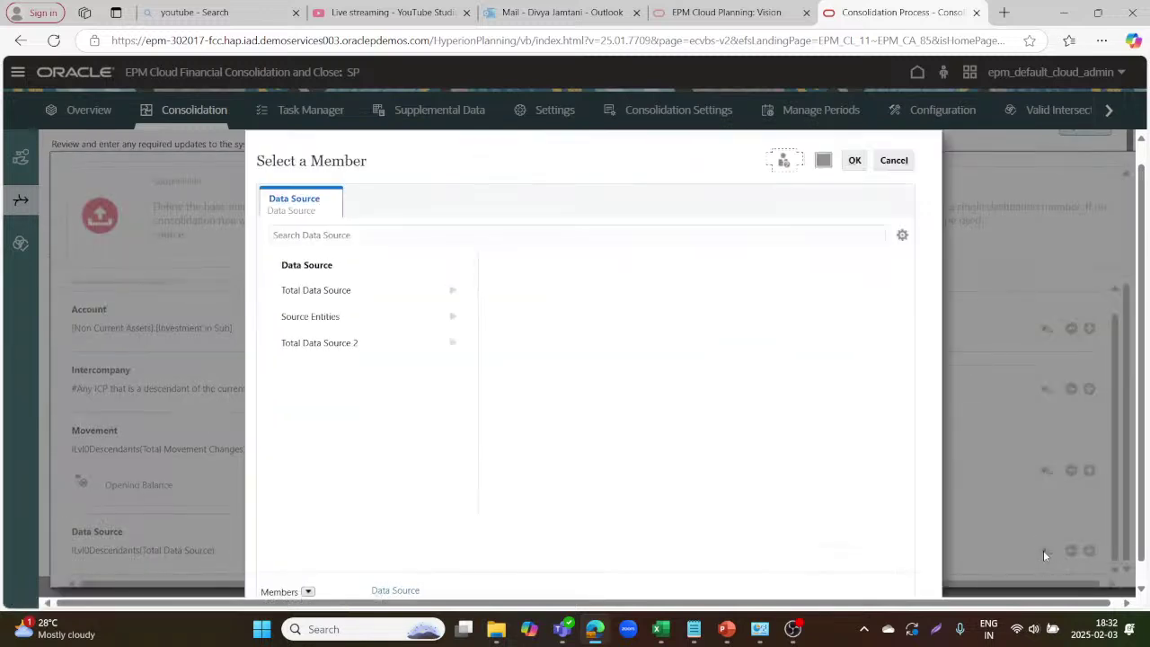
left_click(562, 236)
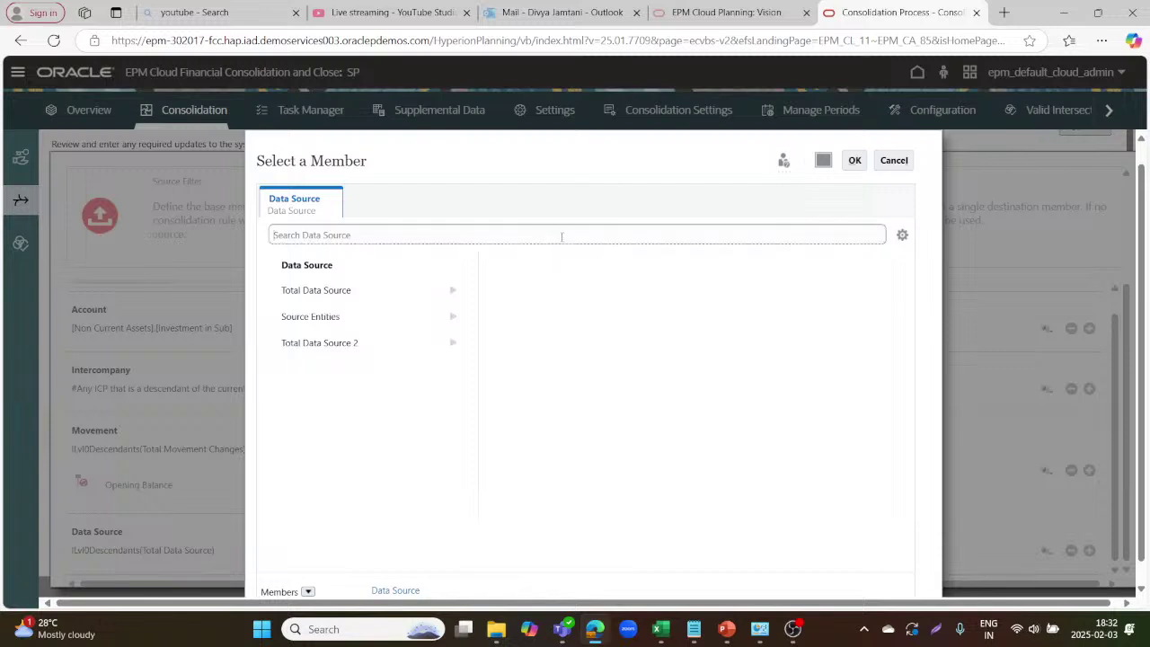
type("F")
key("BackSpace")
type("Int")
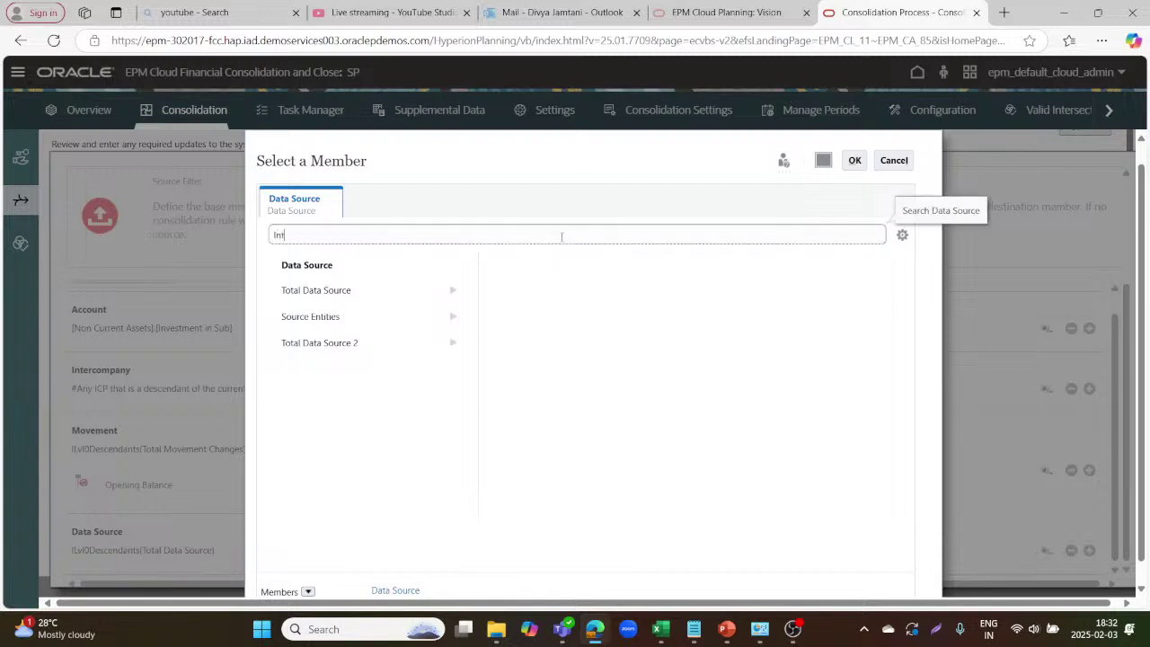
type("ercompany Elimi")
key("Return")
left_click(399, 270)
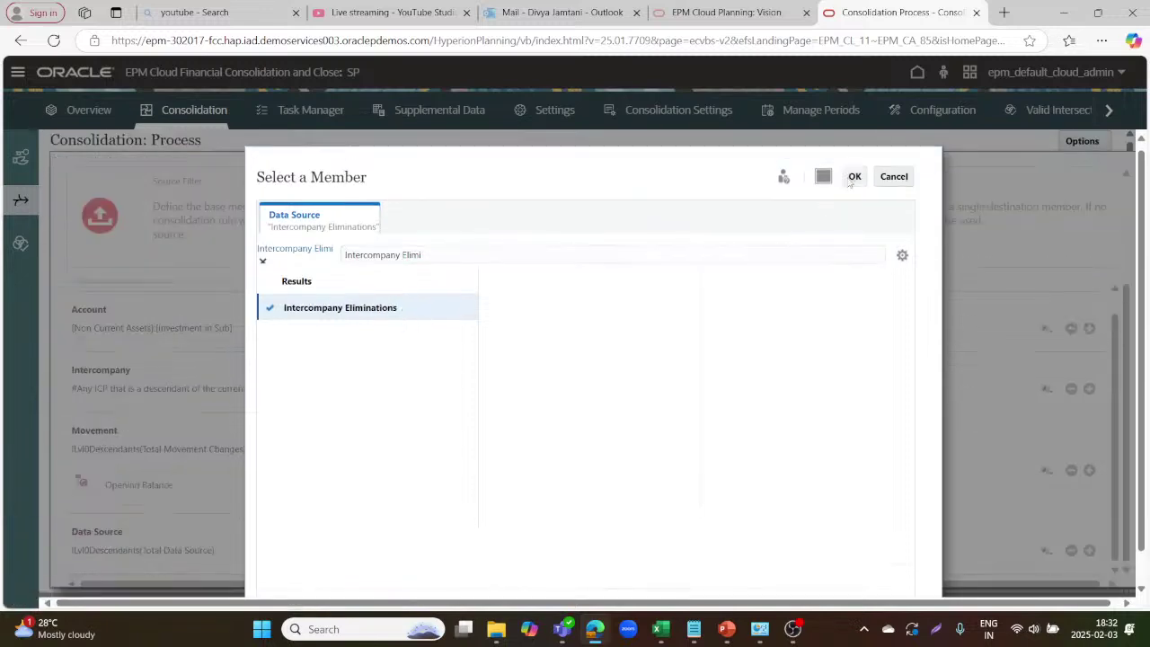
left_click(855, 177)
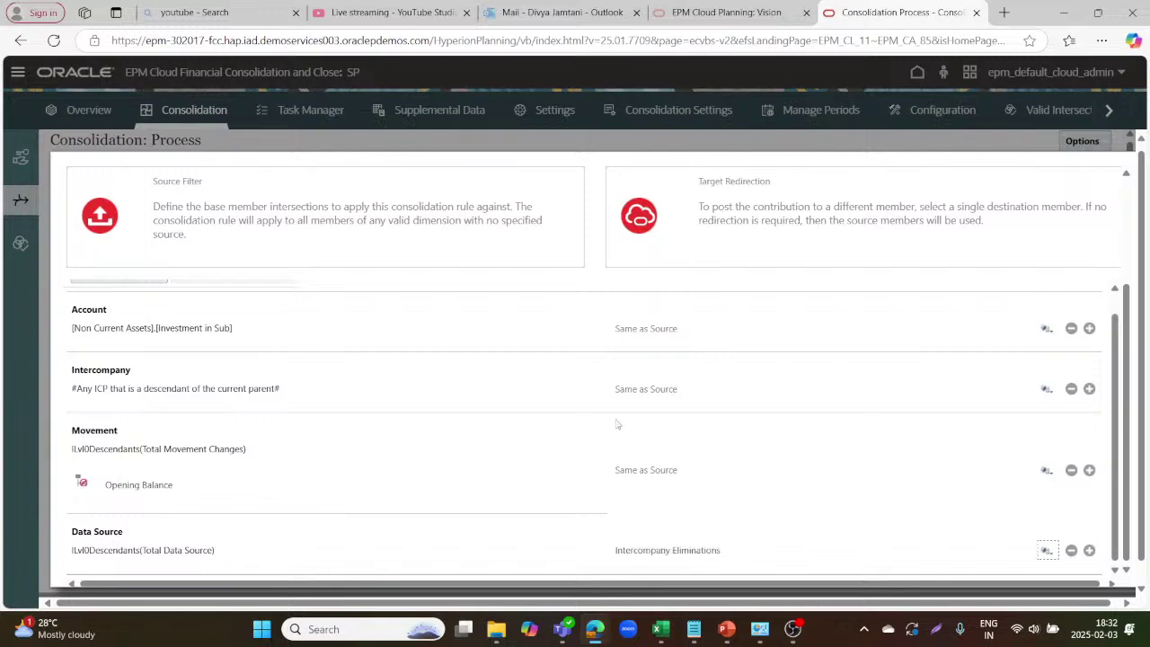
- Save and close the Investment_Eliminate rule and expand the Investment_Rule set to show its rules
scroll(1003, 278, "up", 3)
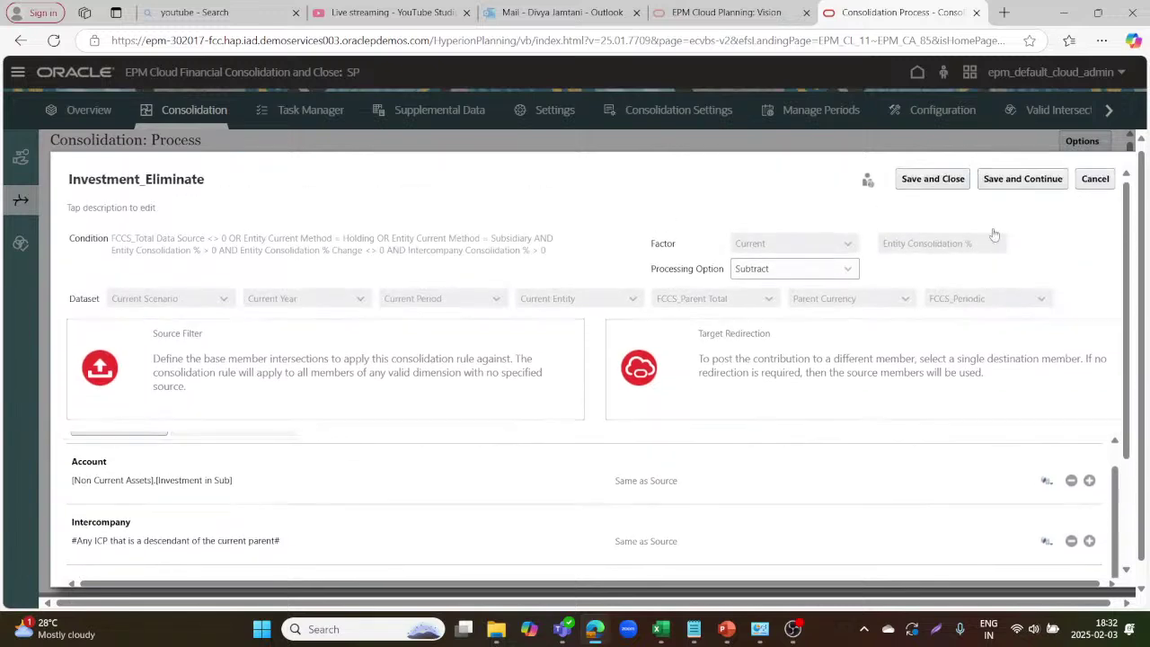
left_click(933, 181)
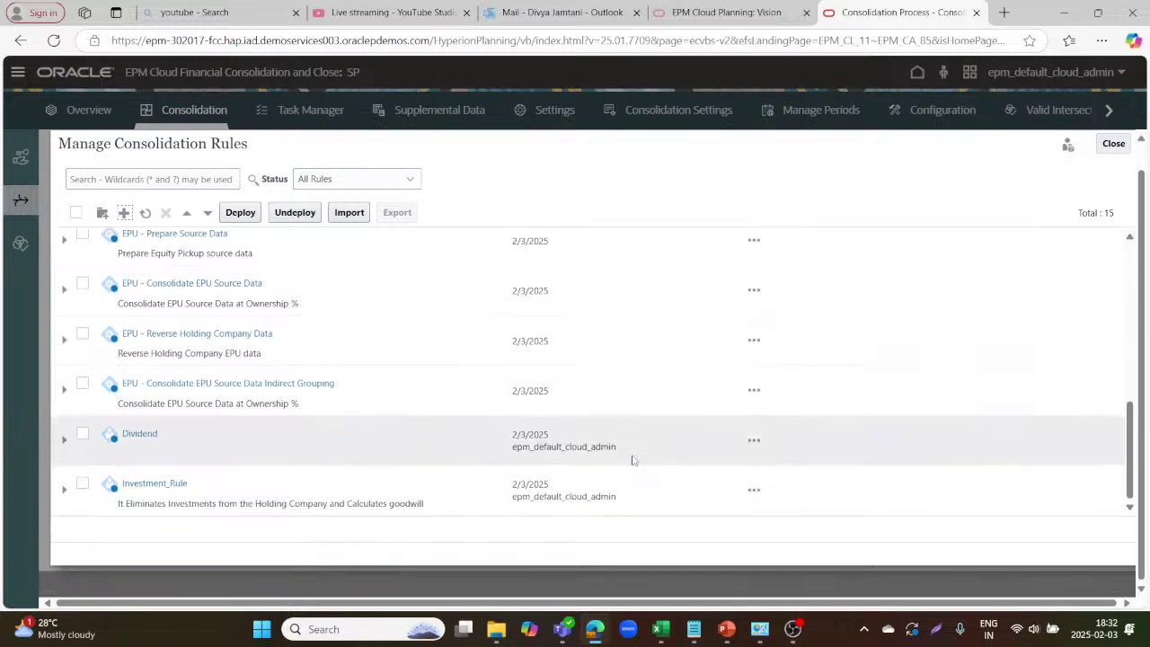
left_click(63, 515)
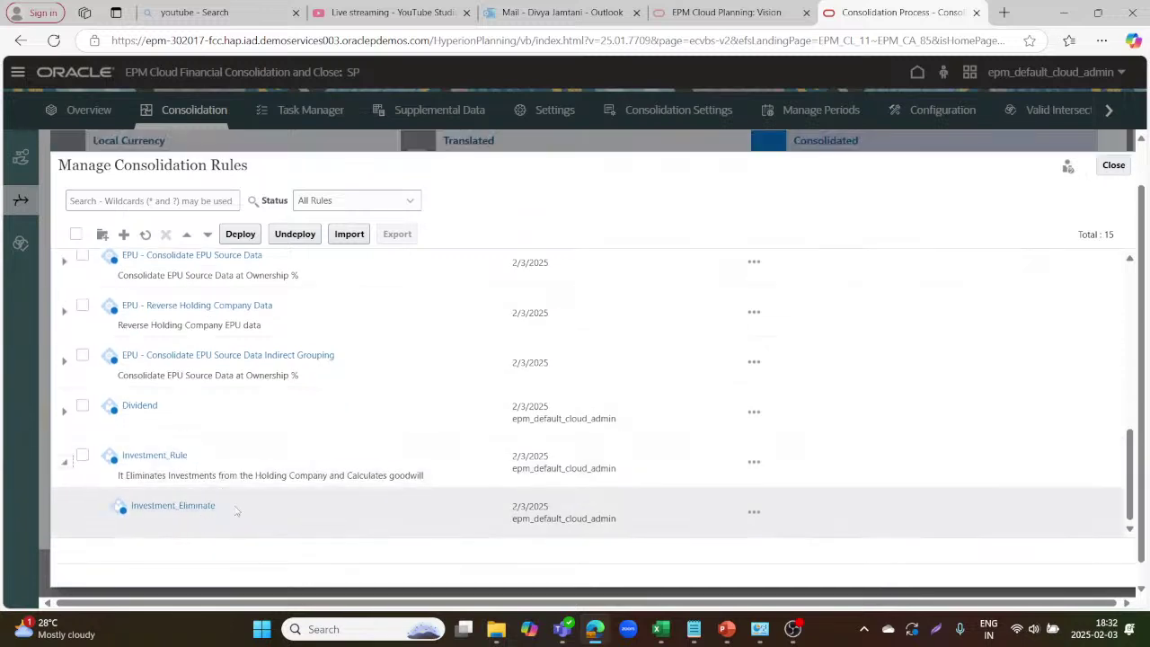
- Create a second rule named Goodwill_Calculations under Investment_Rule and enable member redirection for it
left_click(248, 464)
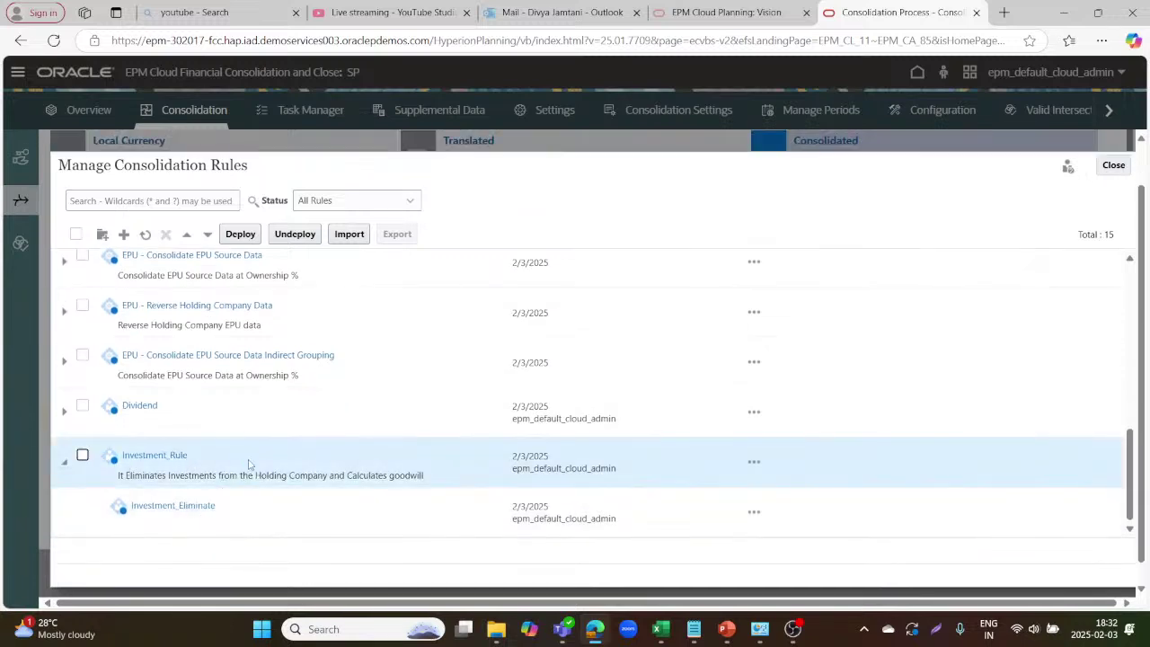
left_click(123, 234)
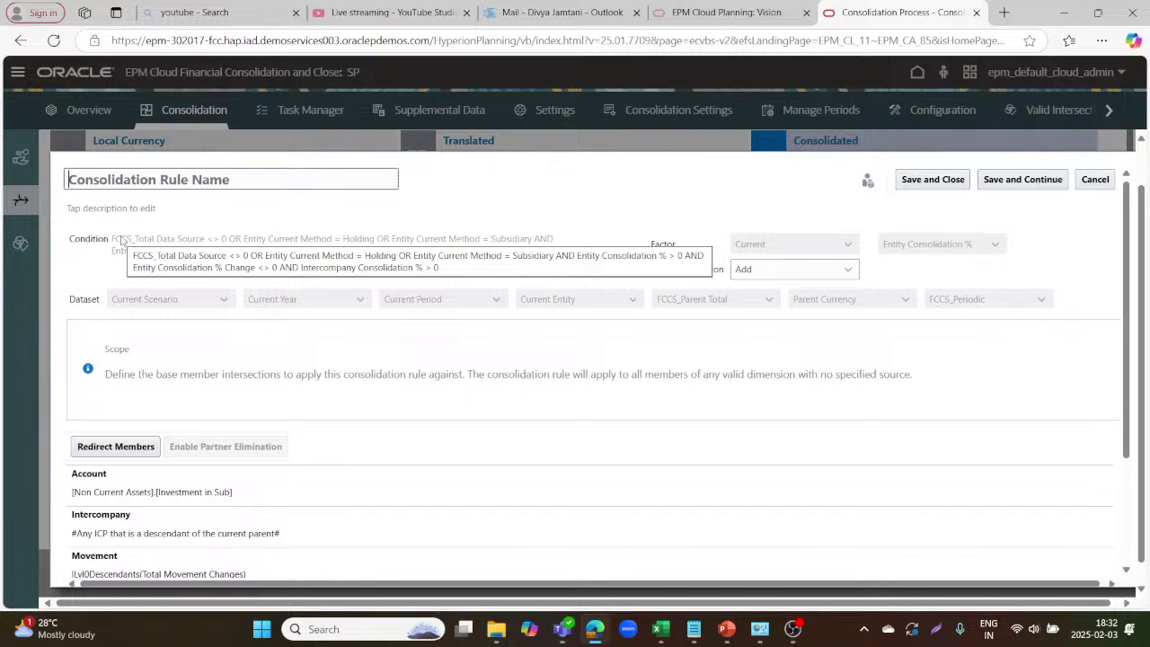
type("Good")
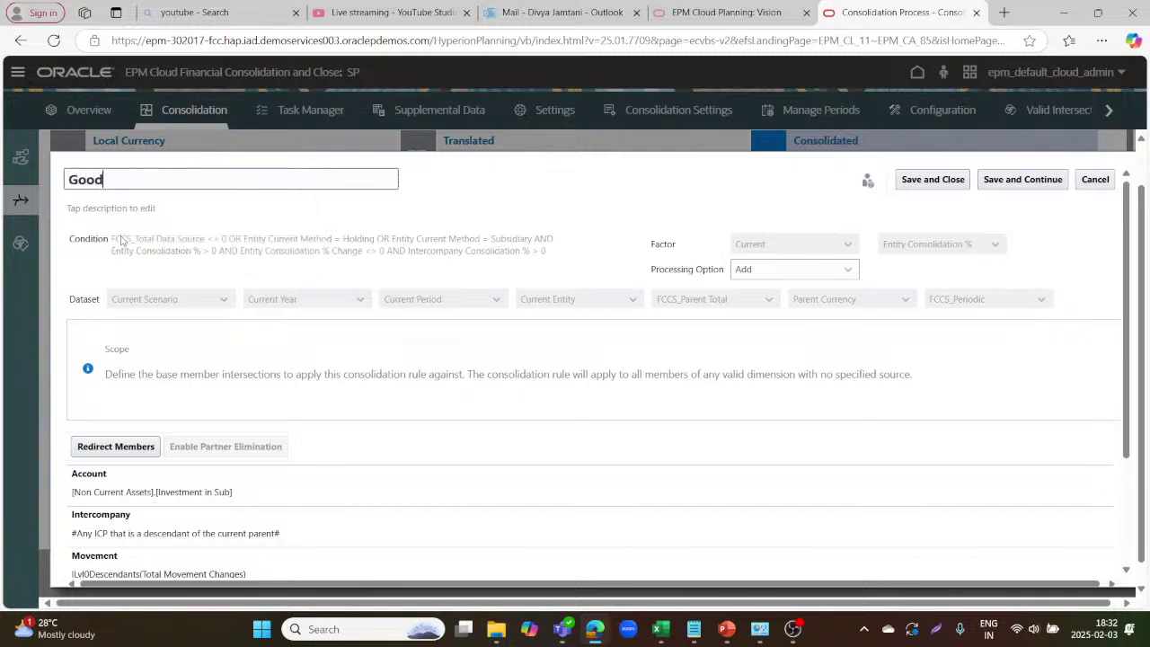
type("will_Calculations")
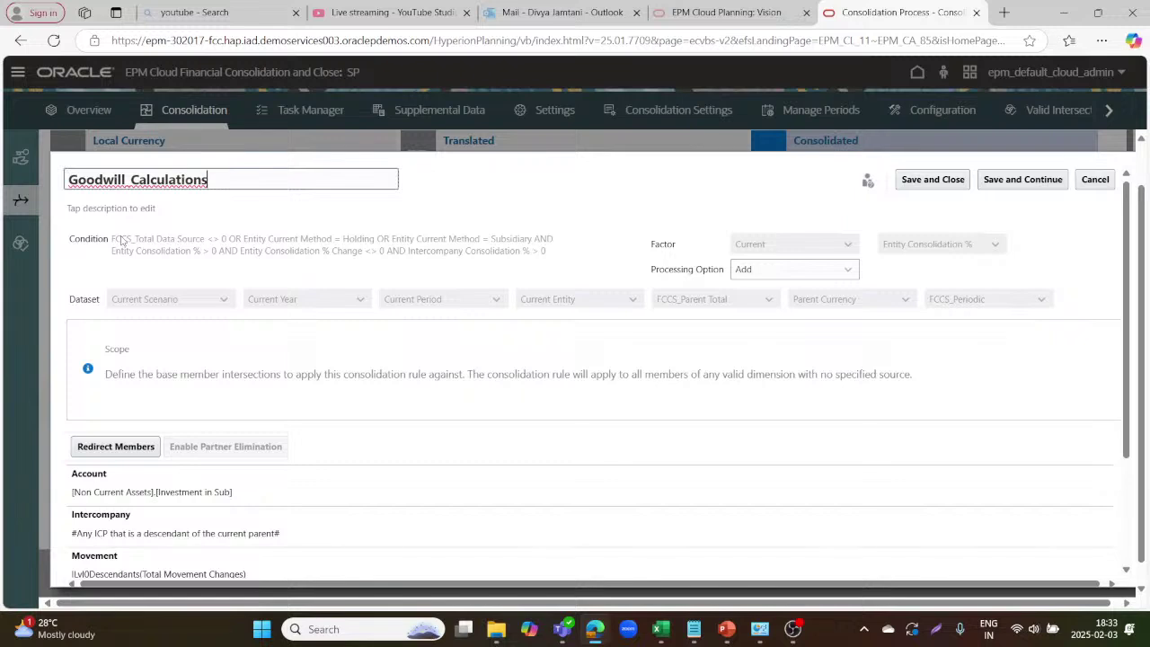
scroll(121, 241, "down", 1)
left_click(128, 433)
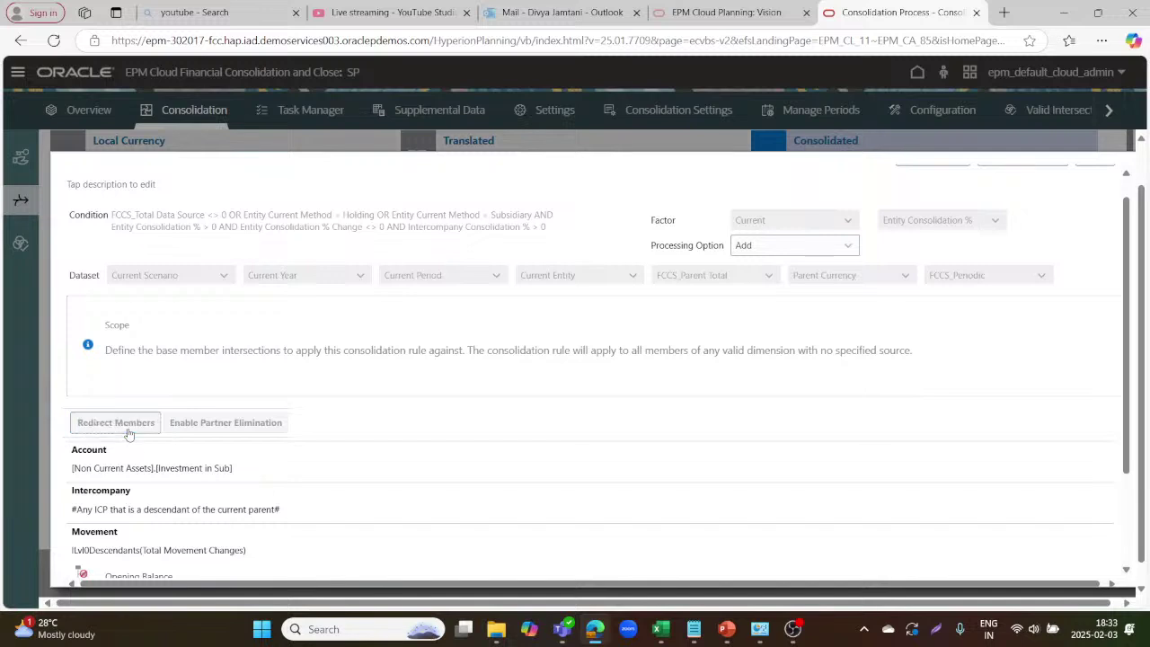
- Redirect the Account target of the Goodwill_Calculations rule to the Goodwill - Offset member
scroll(385, 452, "down", 1)
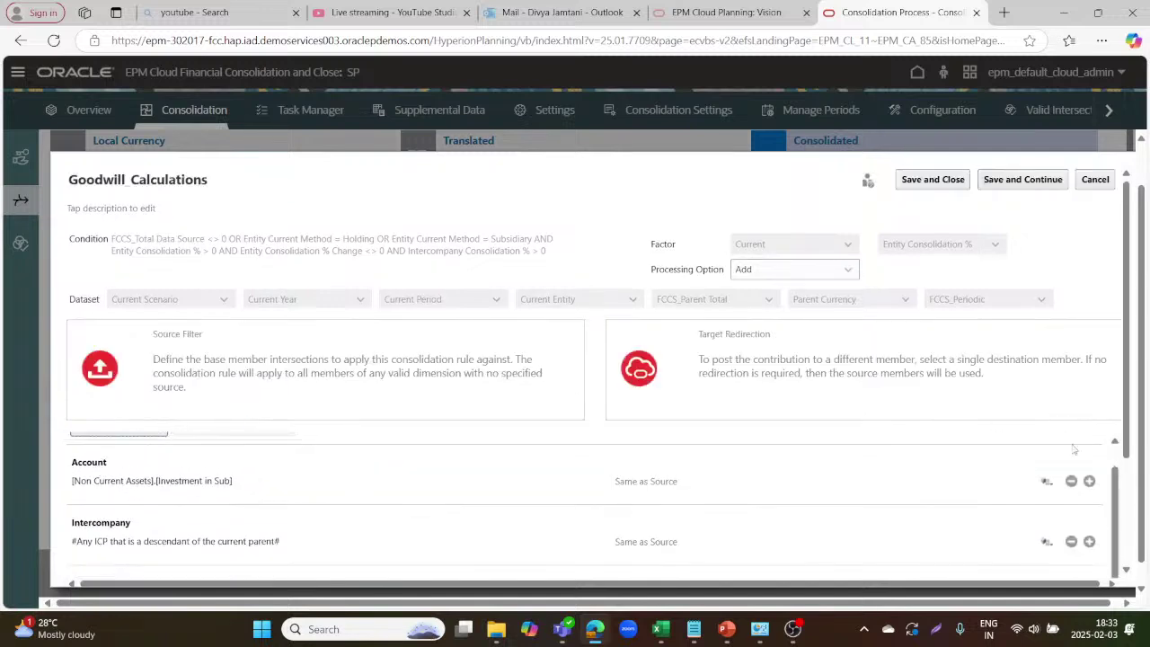
scroll(1127, 569, "down", 1)
scroll(1128, 570, "down", 4)
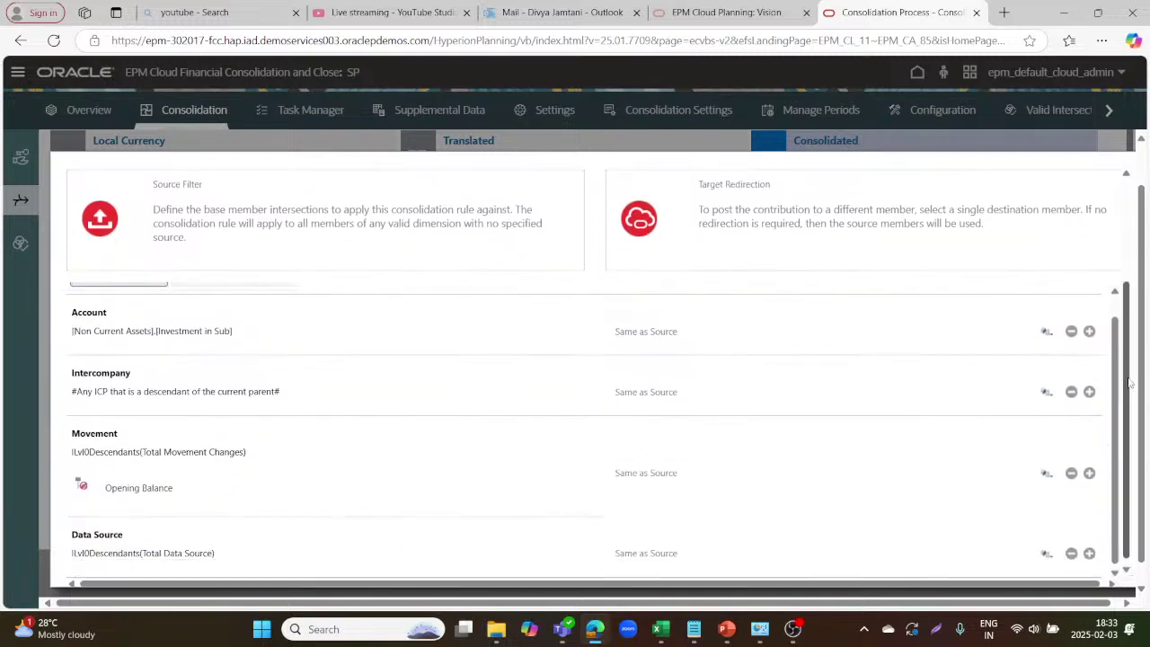
left_click(1046, 331)
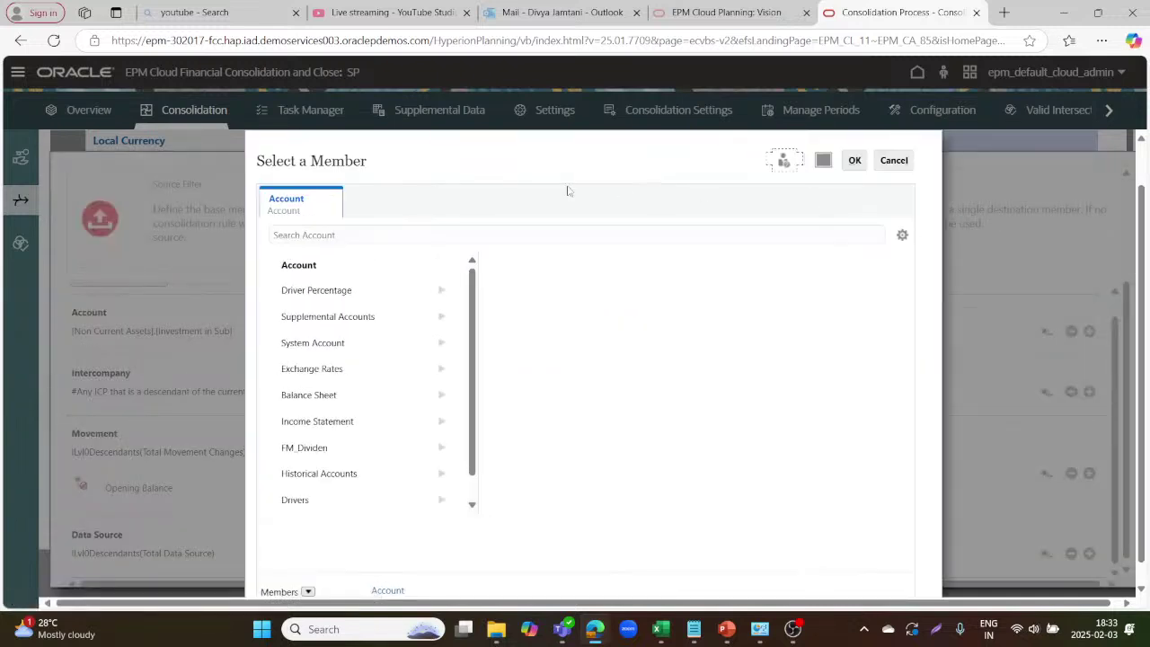
left_click(450, 235)
type("Goodwill")
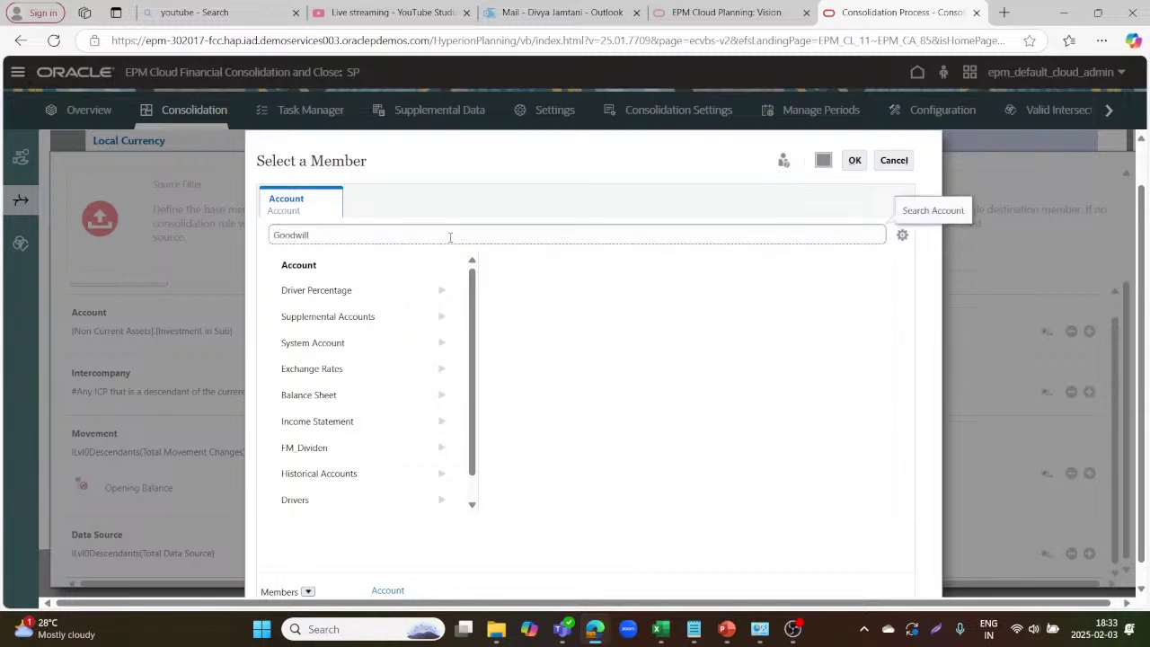
key("Return")
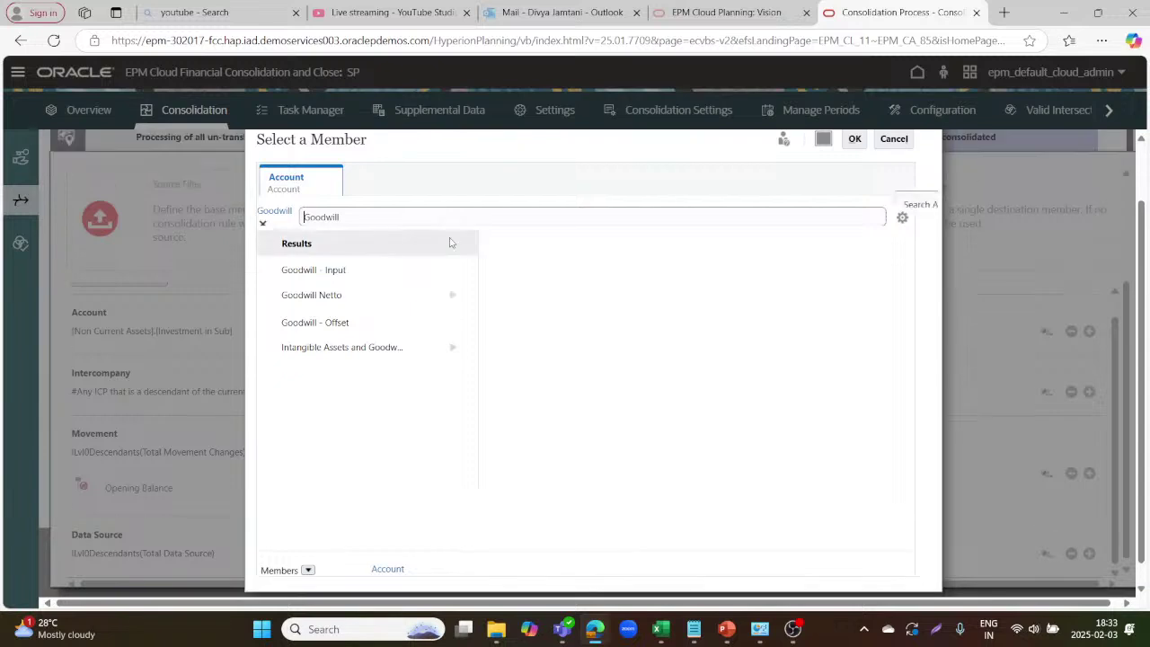
left_click(305, 323)
scroll(548, 239, "down", 1)
scroll(645, 265, "up", 2)
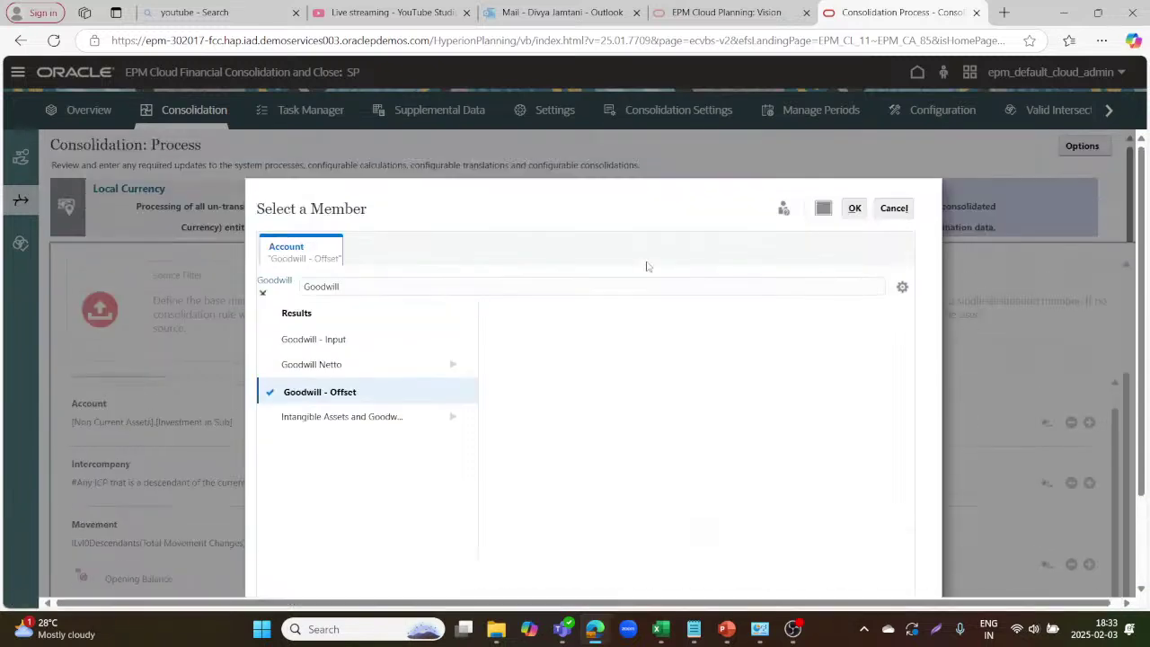
left_click(853, 208)
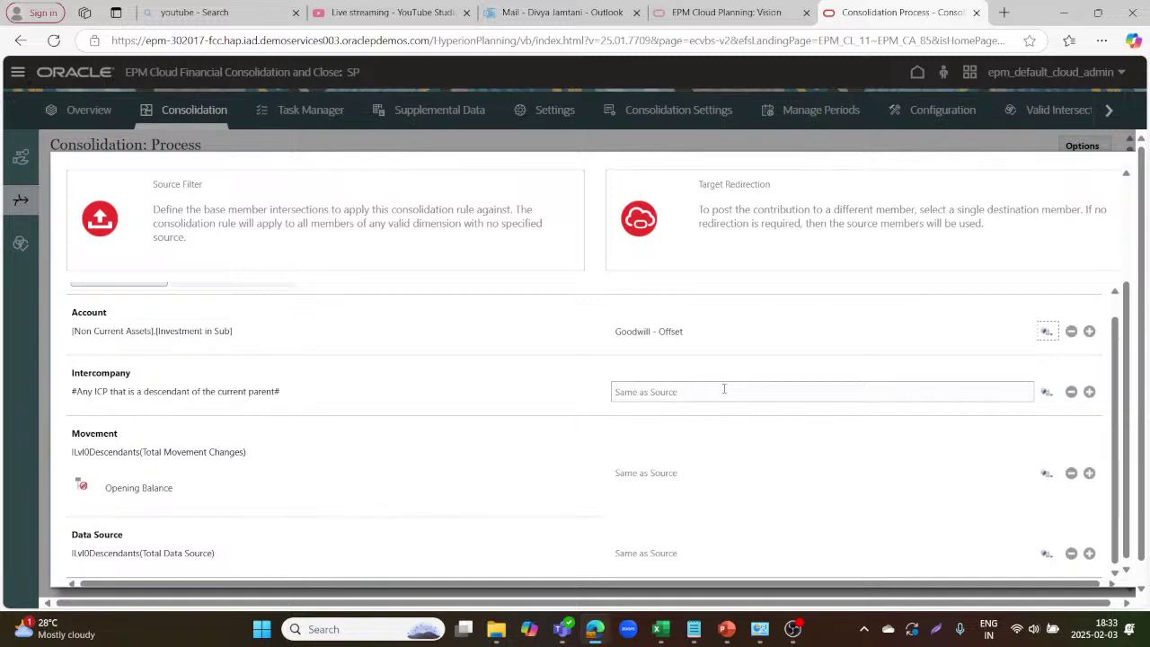
- Select Acquisition of companies and businesses - Input as the Movement target of the Goodwill_Calculations rule
left_click(1047, 476)
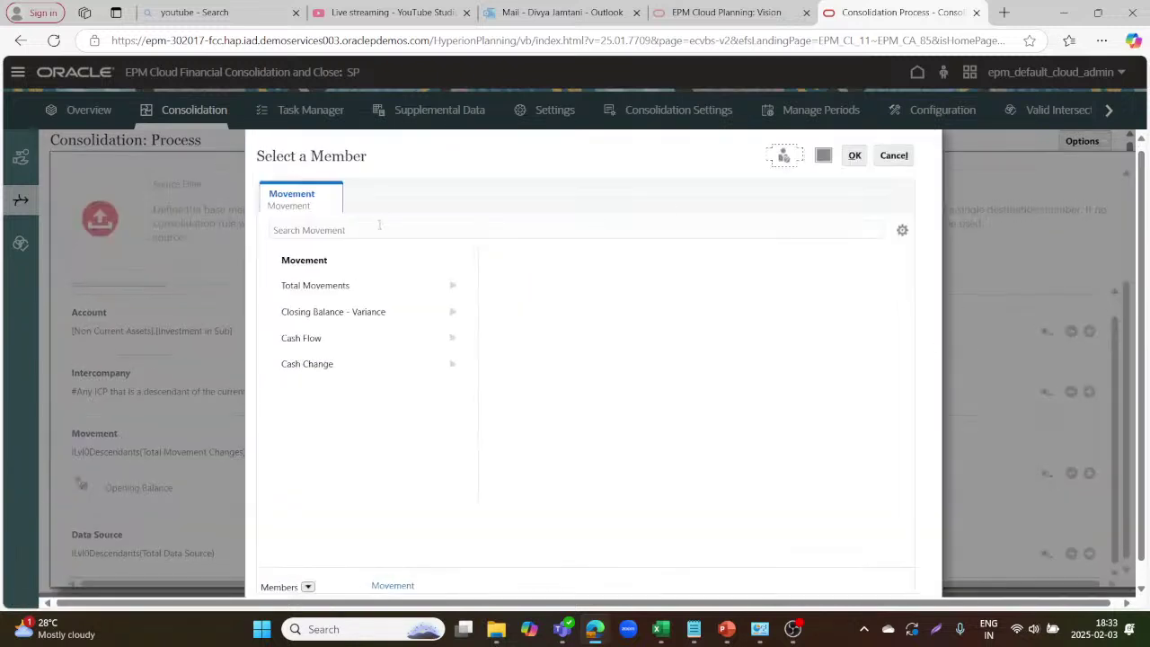
left_click(377, 229)
type("Acquis")
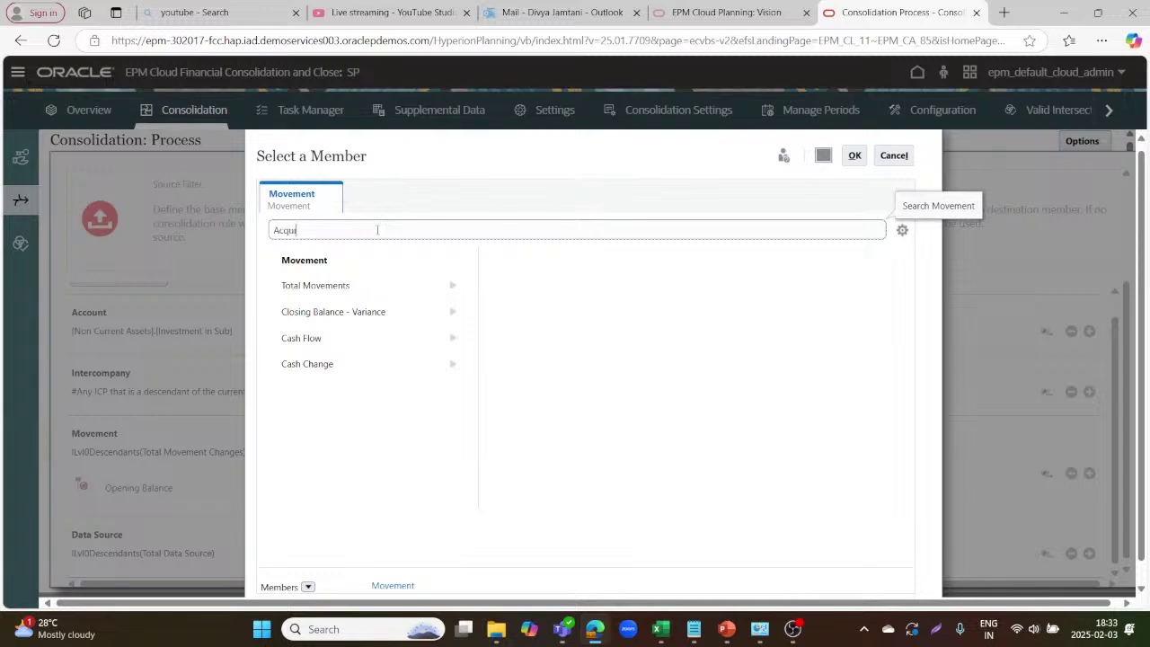
left_click(452, 284)
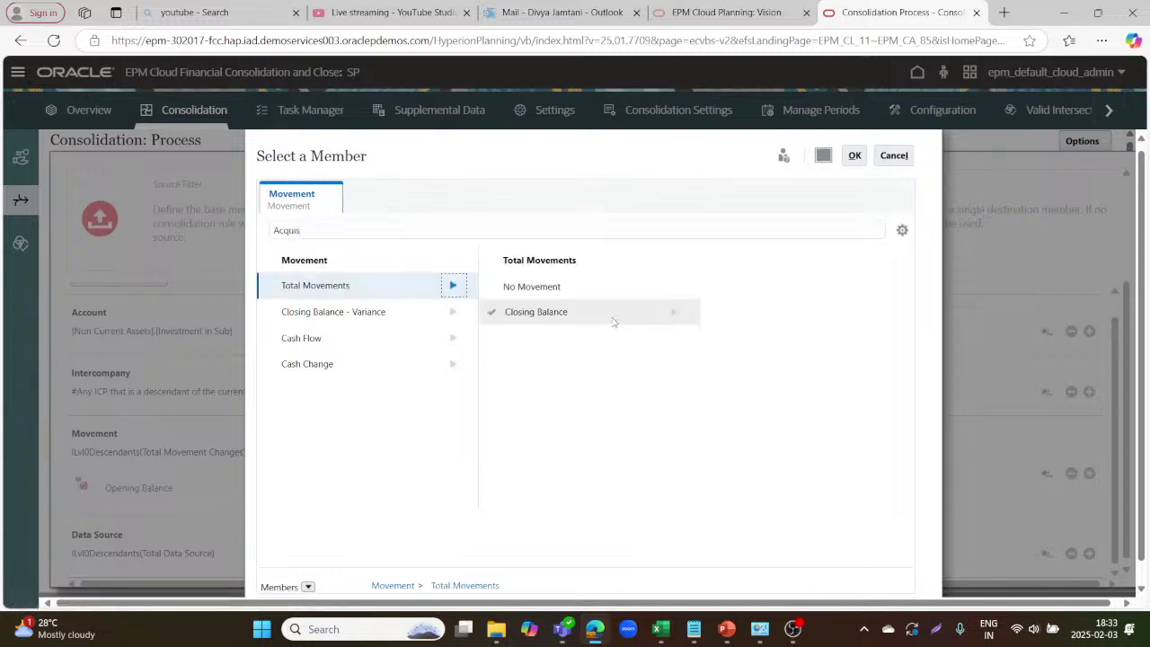
left_click(676, 295)
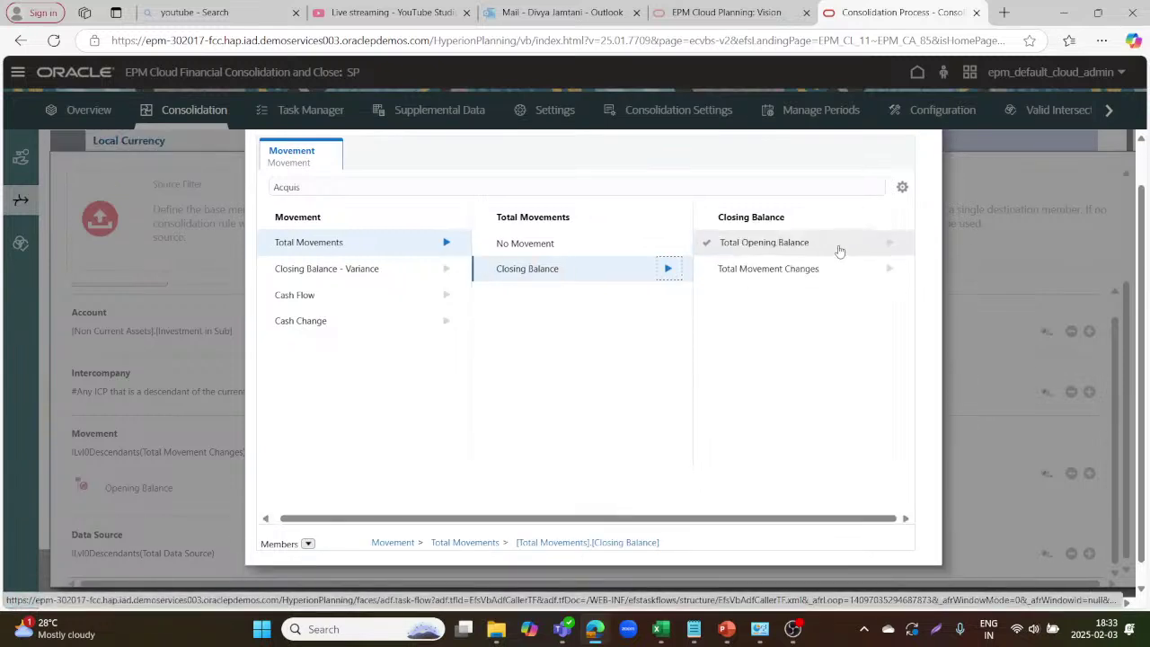
left_click(889, 267)
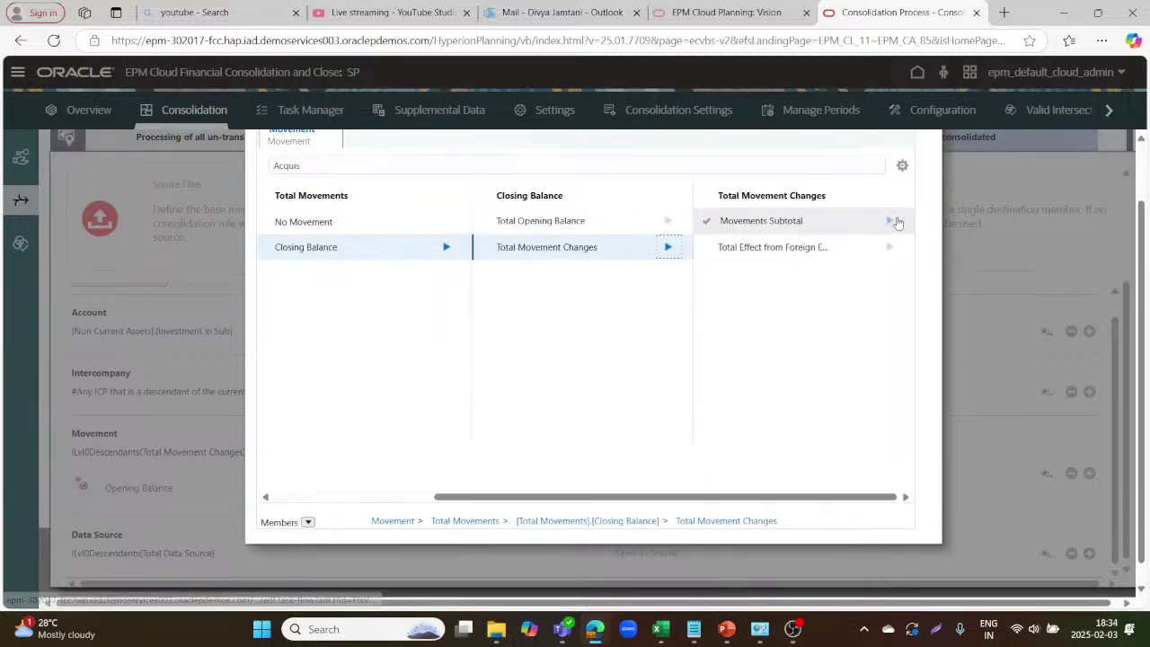
left_click(891, 221)
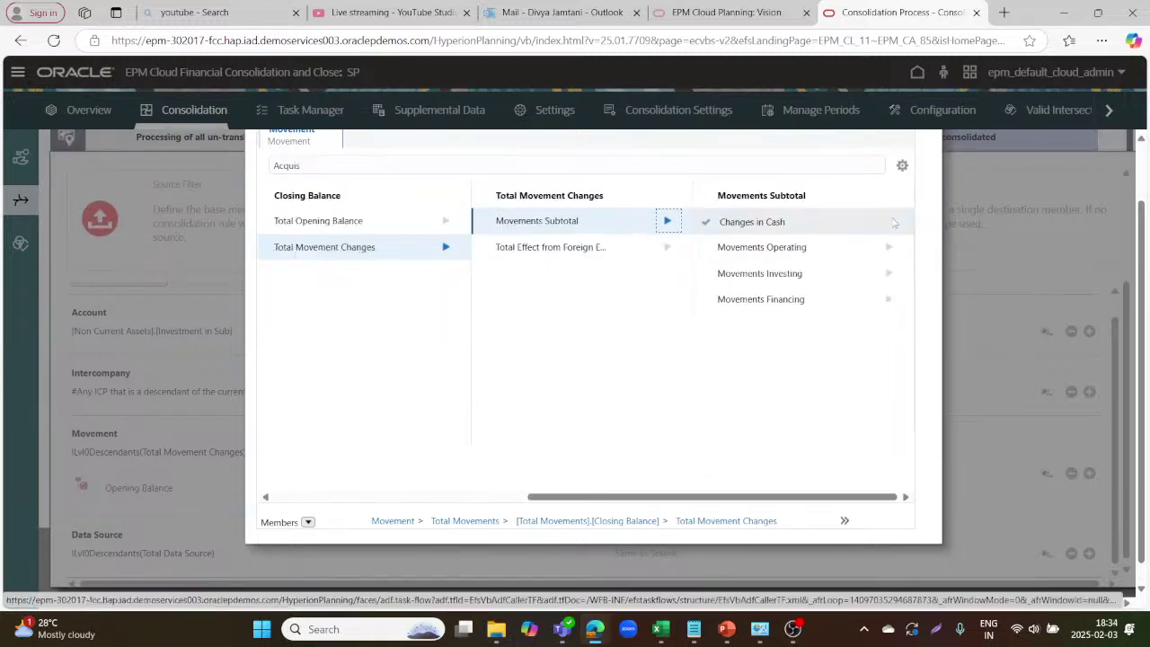
left_click(888, 252)
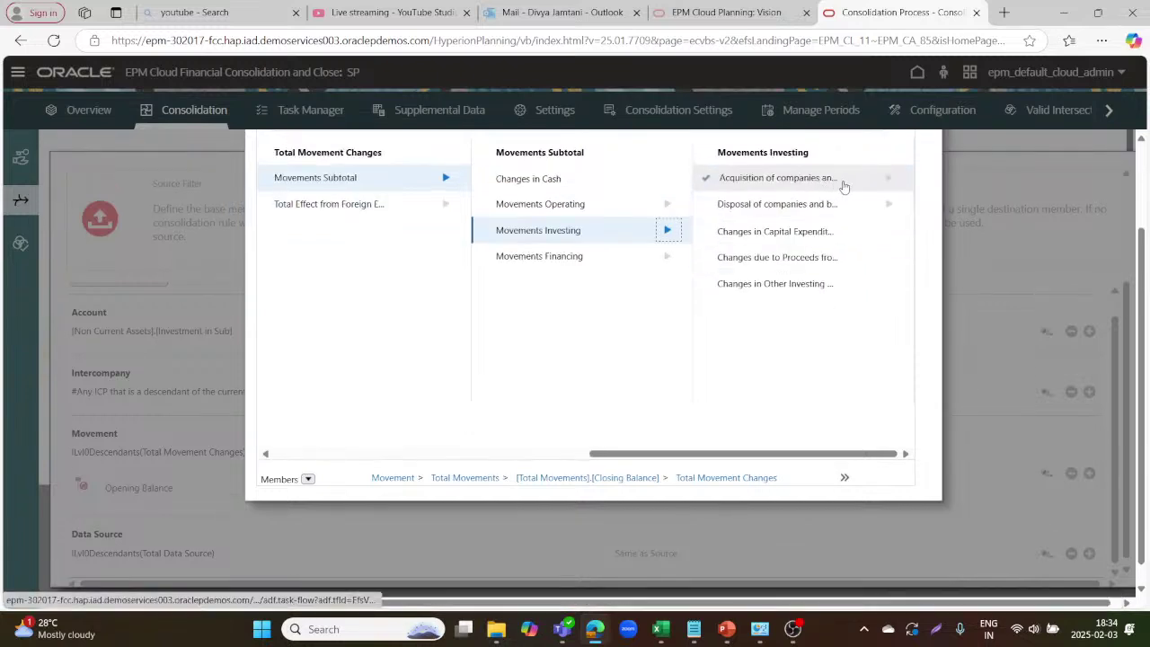
left_click(887, 178)
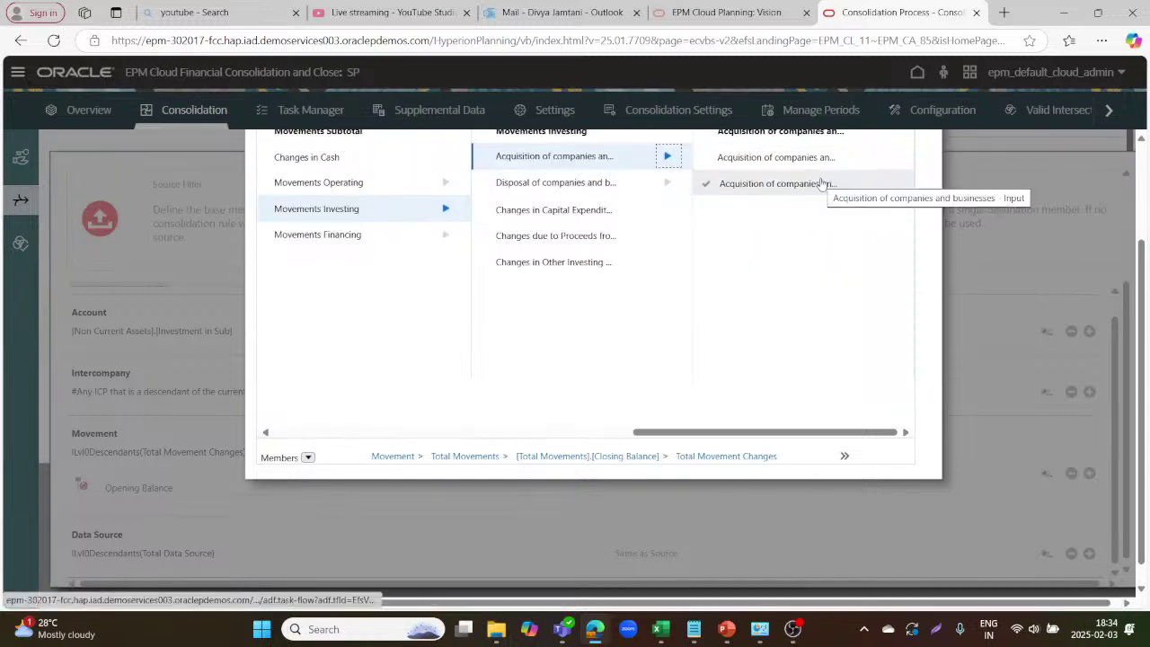
left_click(821, 183)
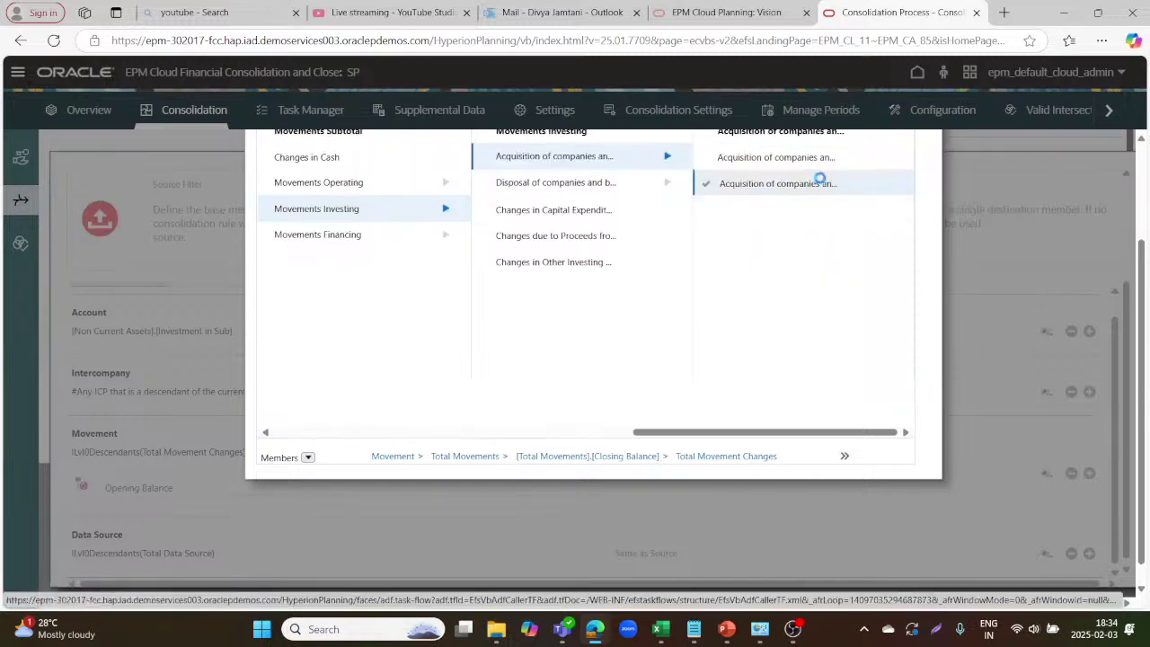
- Check the Movement member on the Investment in Sub row of the Excel Input sheet, and confirm the Movement target selection in the rule
key("alt+Tab")
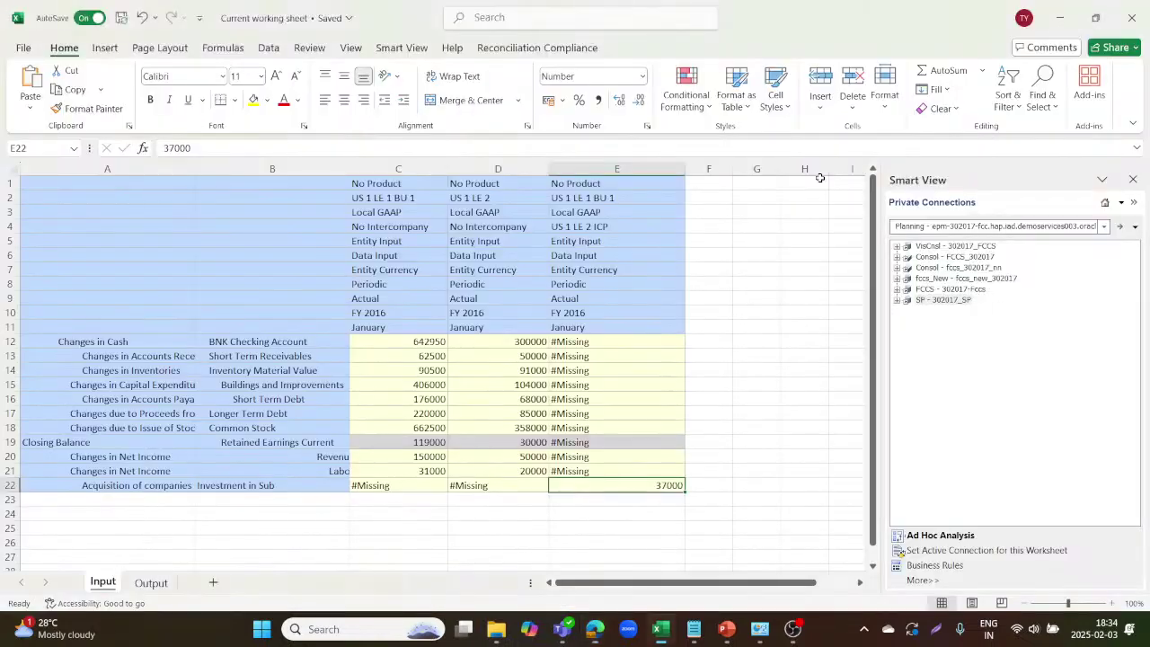
left_click(261, 486)
left_click(171, 485)
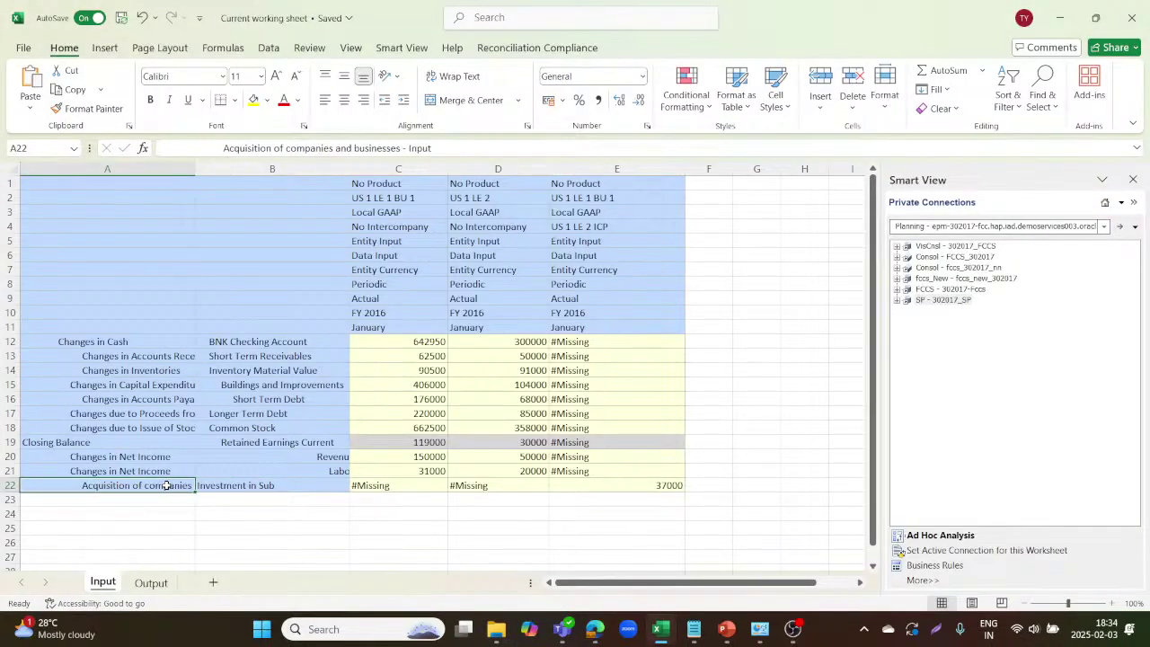
key("alt+Tab")
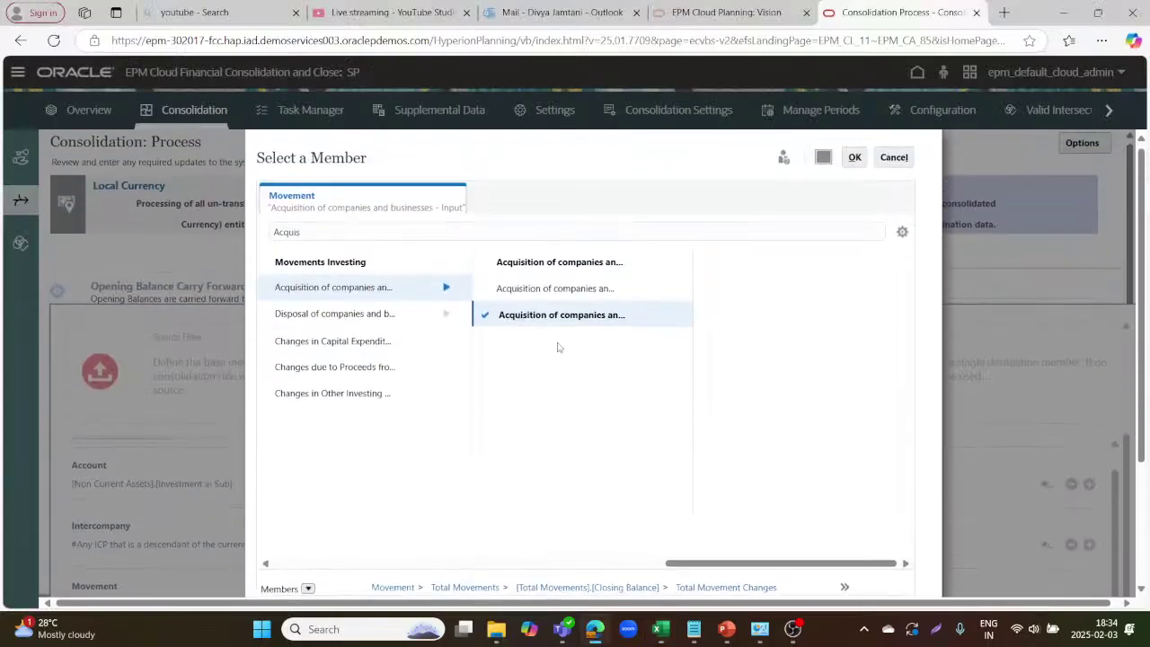
left_click(854, 161)
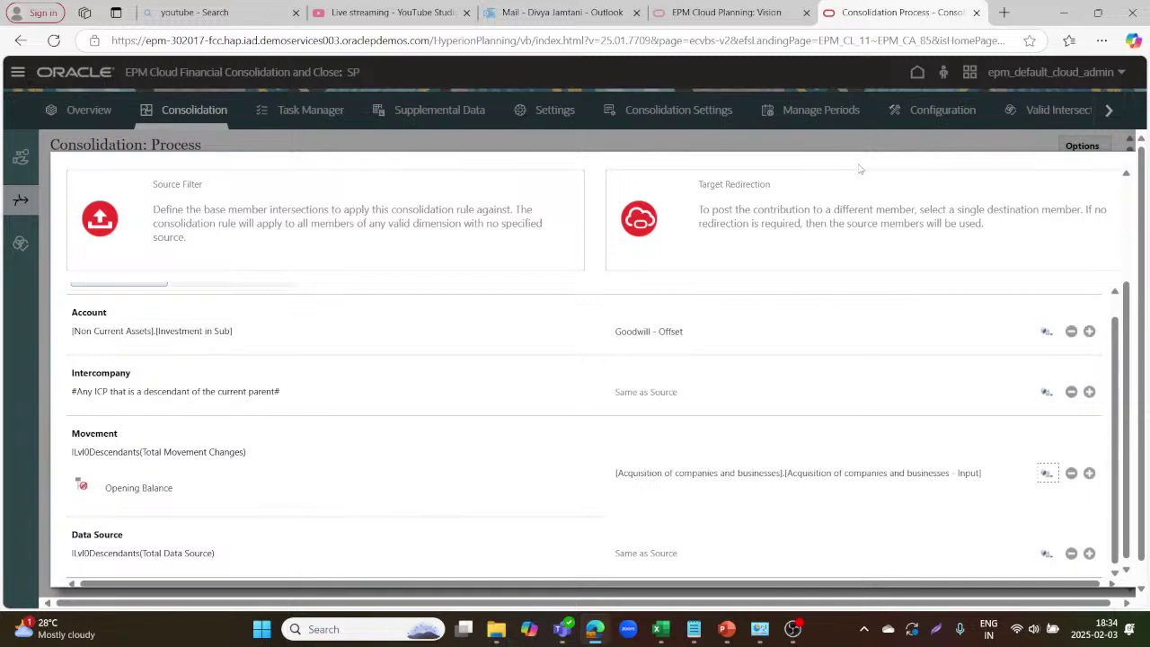
- Redirect the Data Source target of the Goodwill_Calculations rule to the Intercompany Eliminations member
left_click(1045, 554)
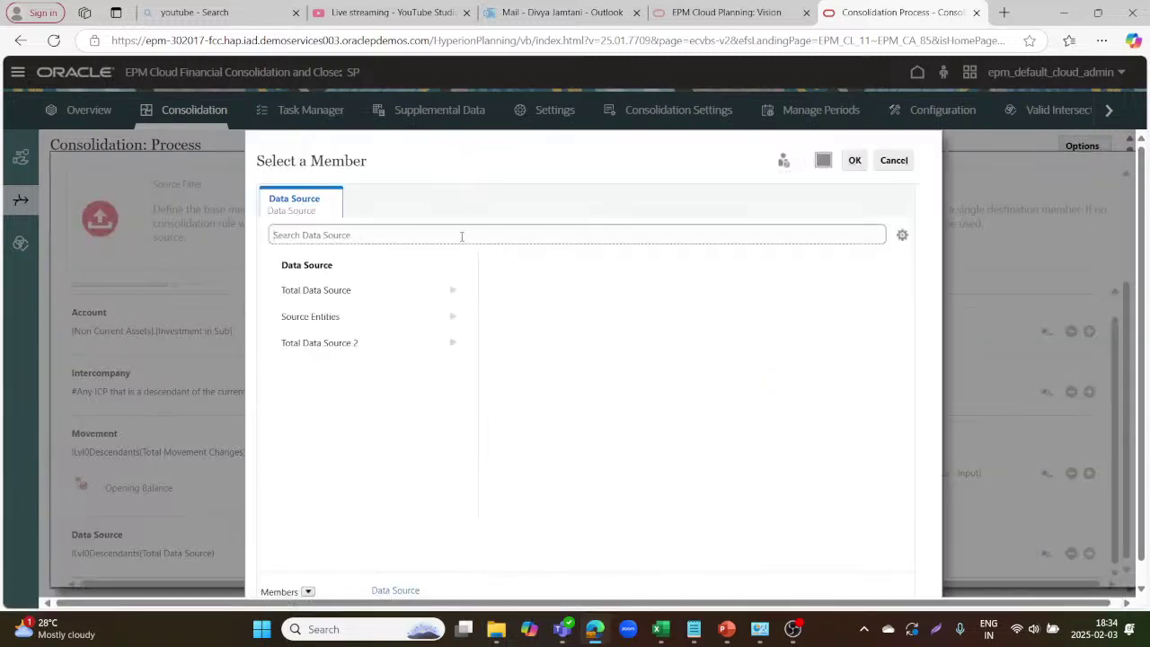
type("In")
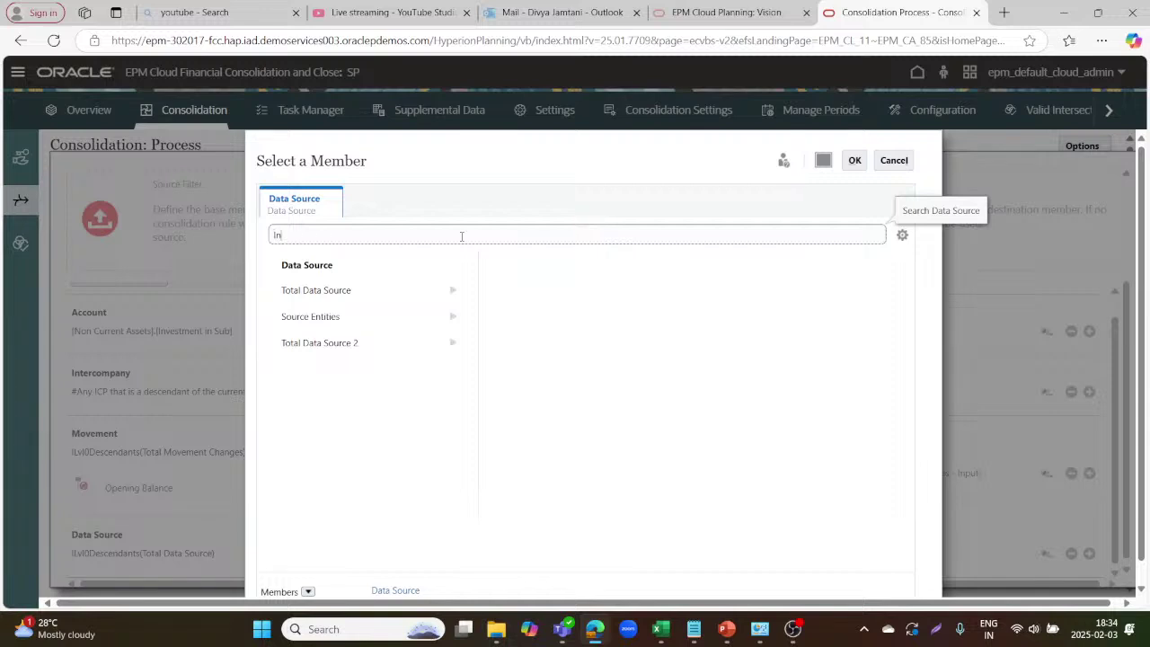
type("tercompany")
key("Return")
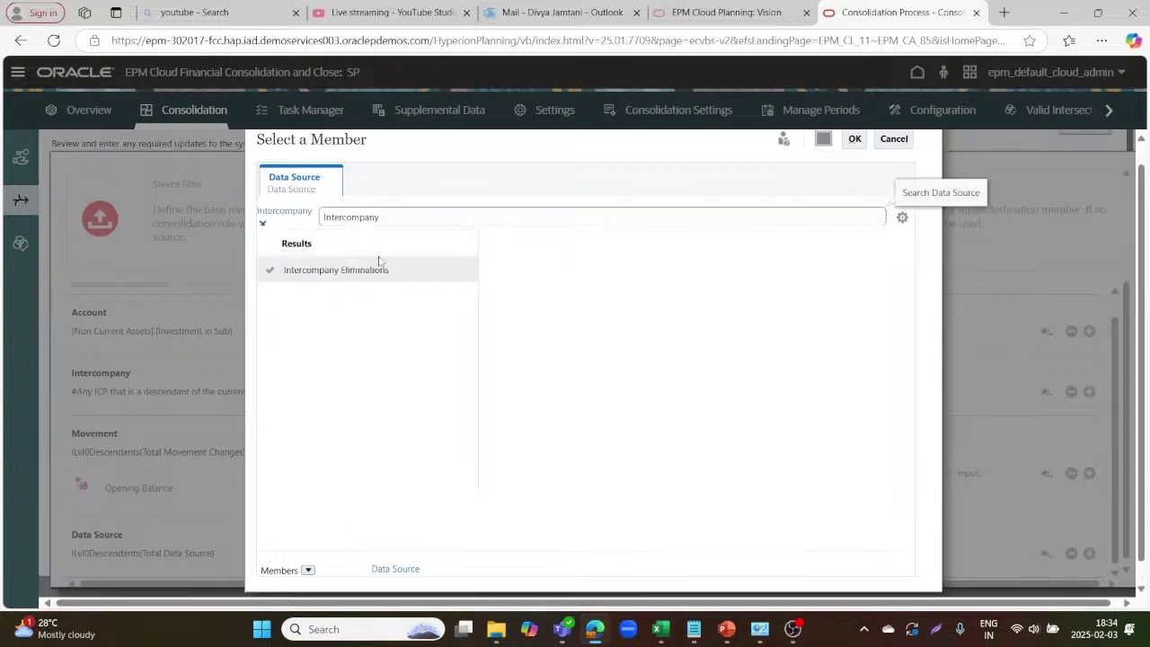
left_click(367, 271)
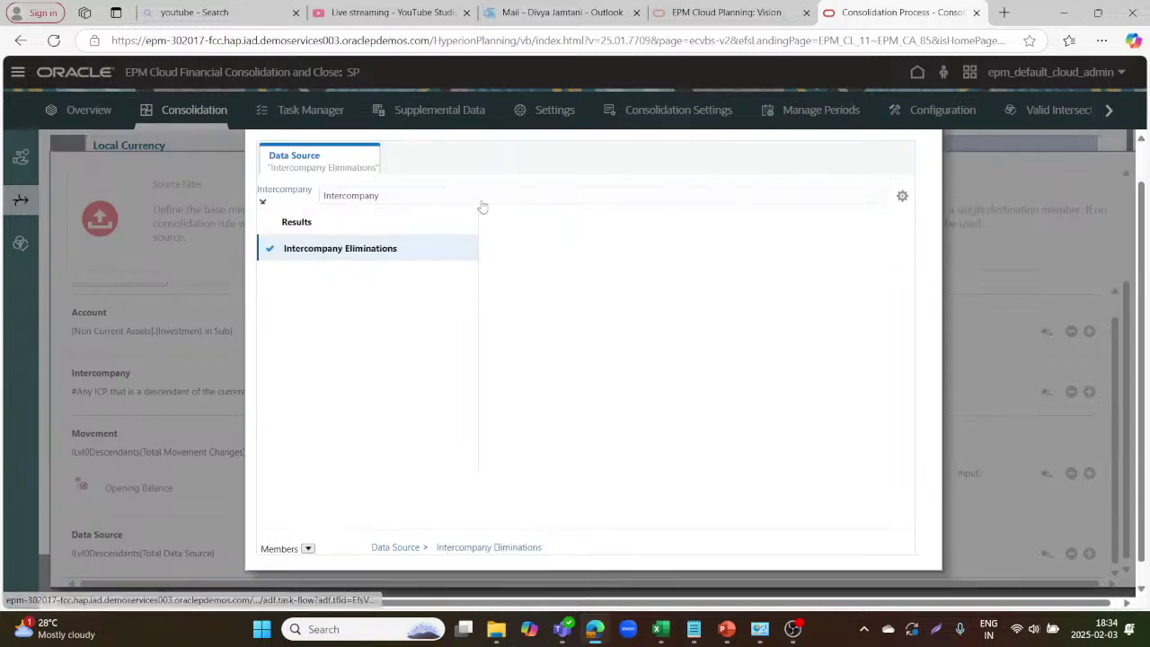
left_click(861, 161)
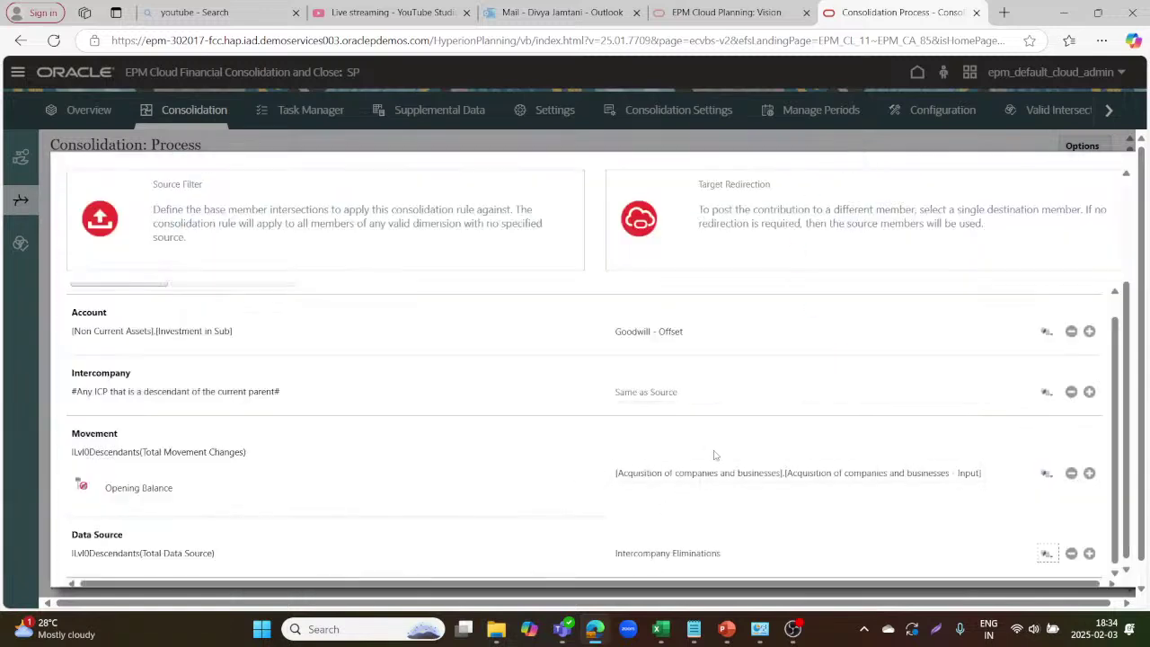
- Save and close the Goodwill_Calculations rule, and close the consolidation rules list
scroll(715, 455, "up", 1)
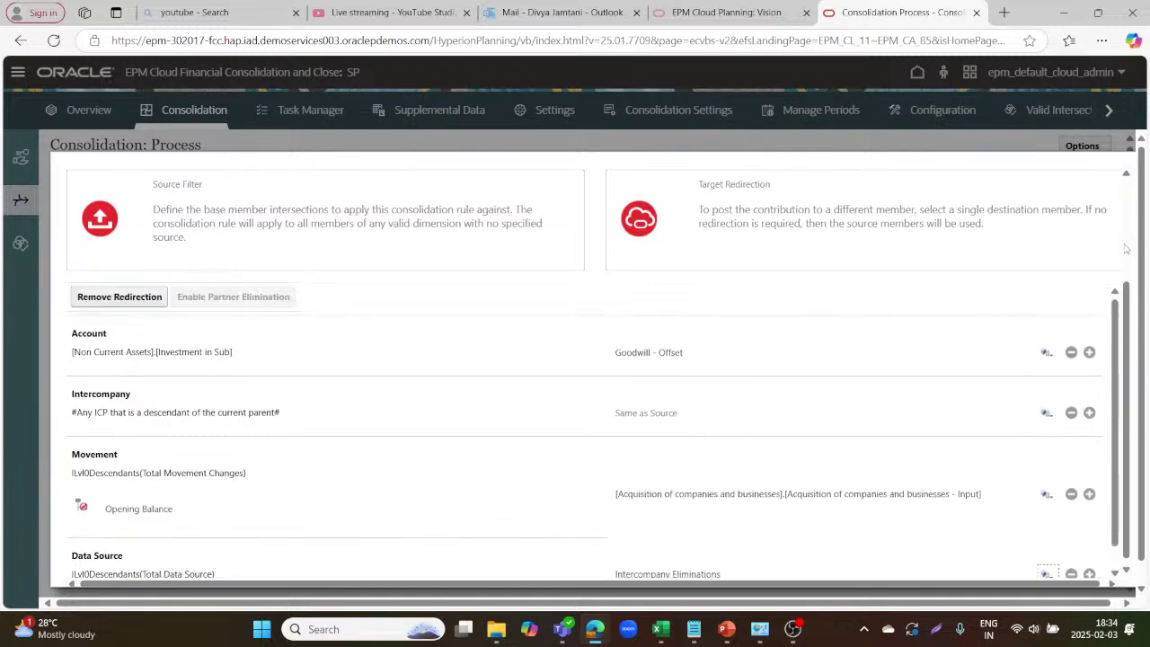
scroll(1126, 249, "up", 2)
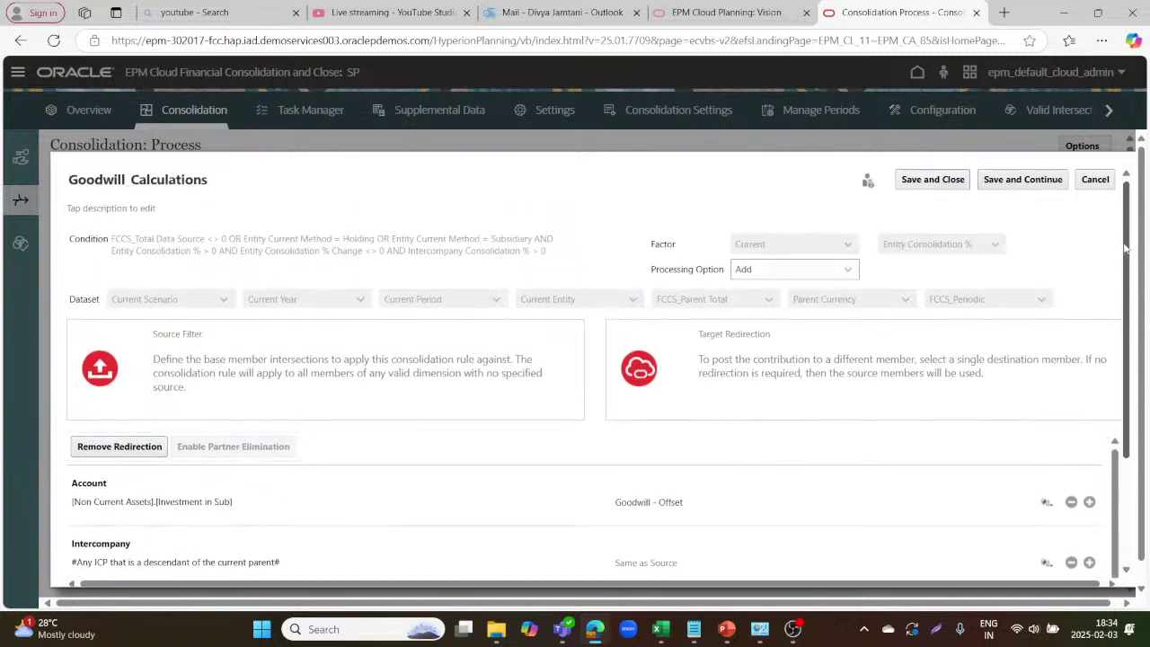
left_click(931, 177)
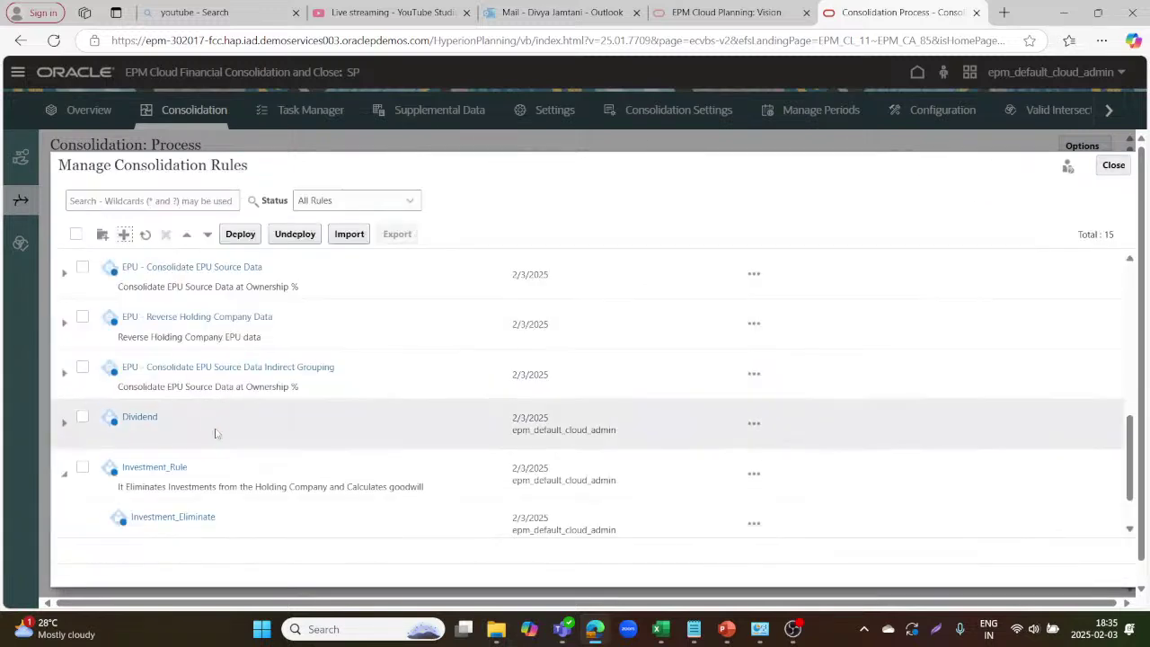
scroll(215, 433, "down", 1)
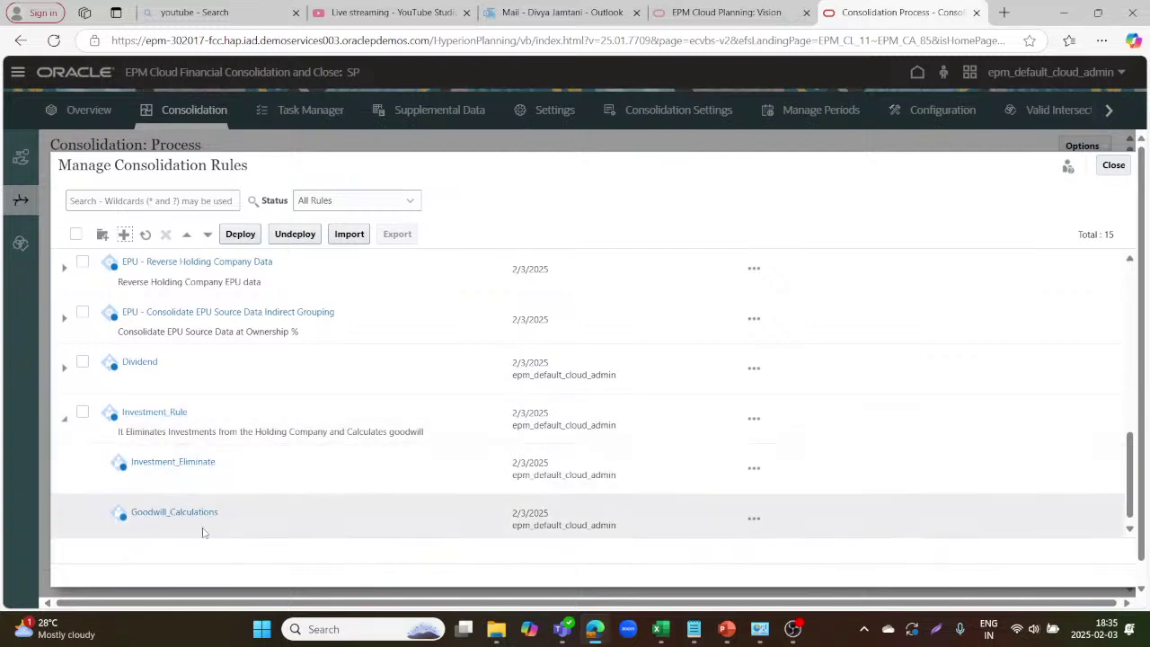
left_click(1111, 167)
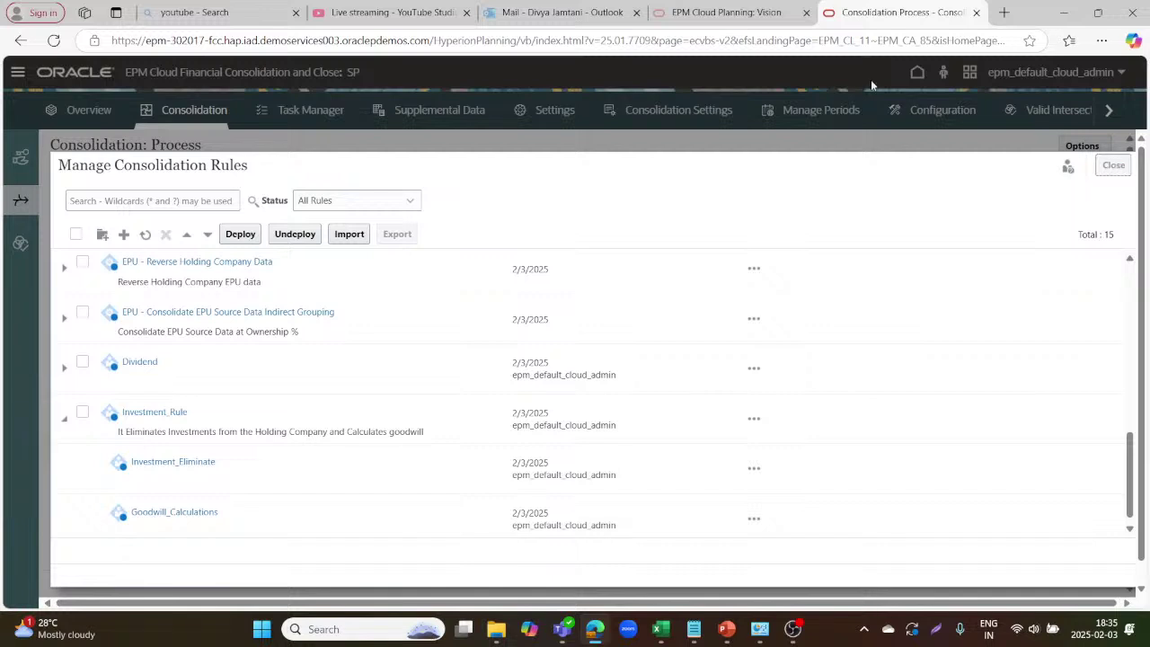
left_click(909, 262)
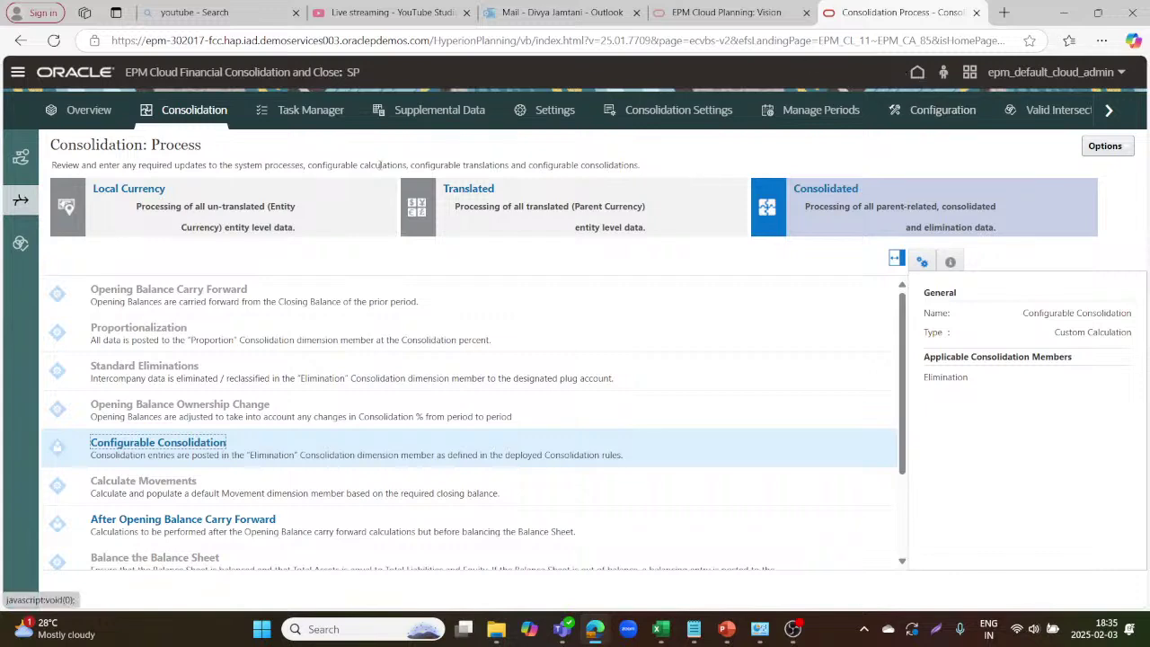
- Review the Manage Ownership entries for the entities under Total Geography in Actual, 2021, Jan
left_click(21, 157)
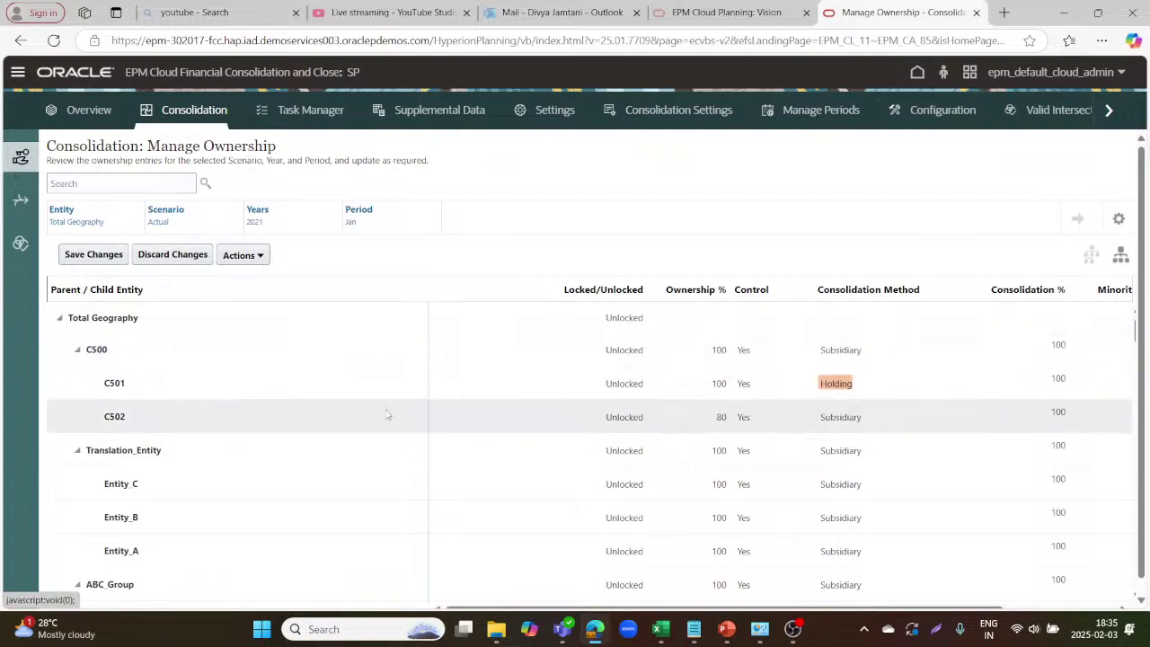
scroll(388, 415, "down", 2)
scroll(388, 415, "up", 1)
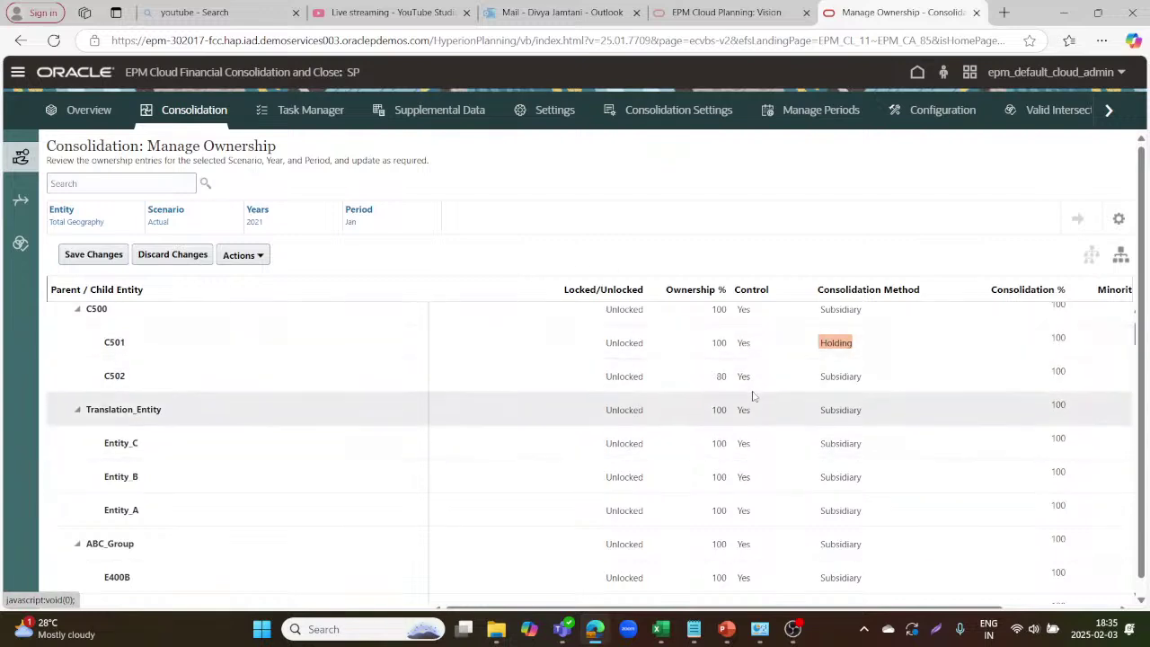
scroll(740, 408, "down", 6)
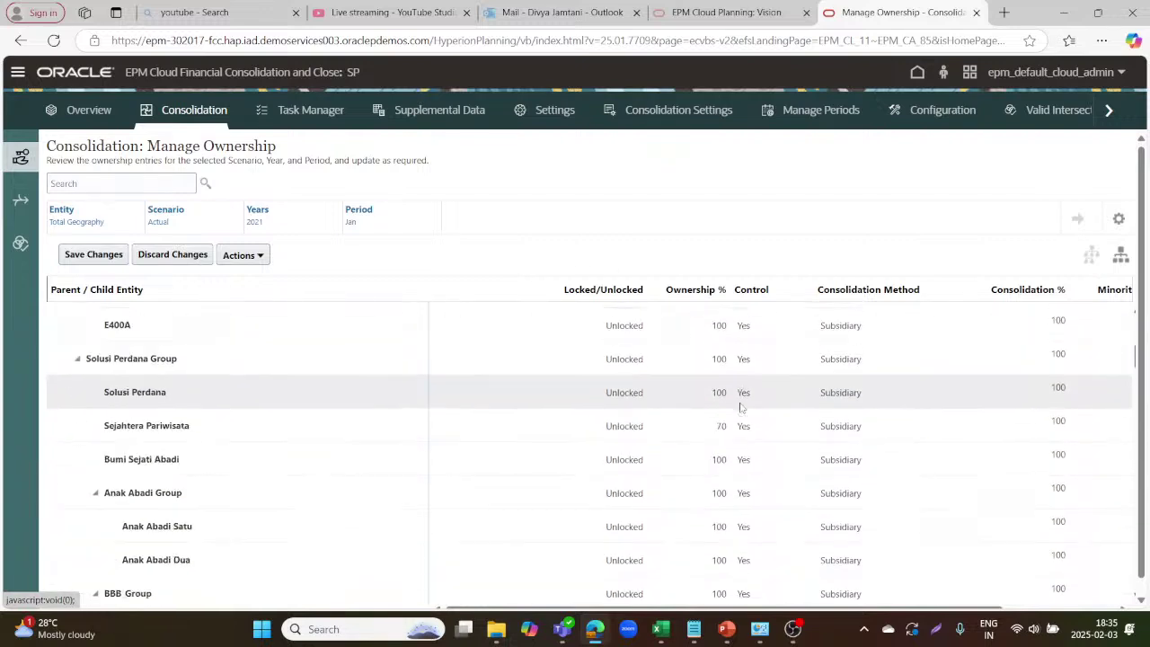
scroll(740, 407, "up", 1)
scroll(740, 402, "up", 6)
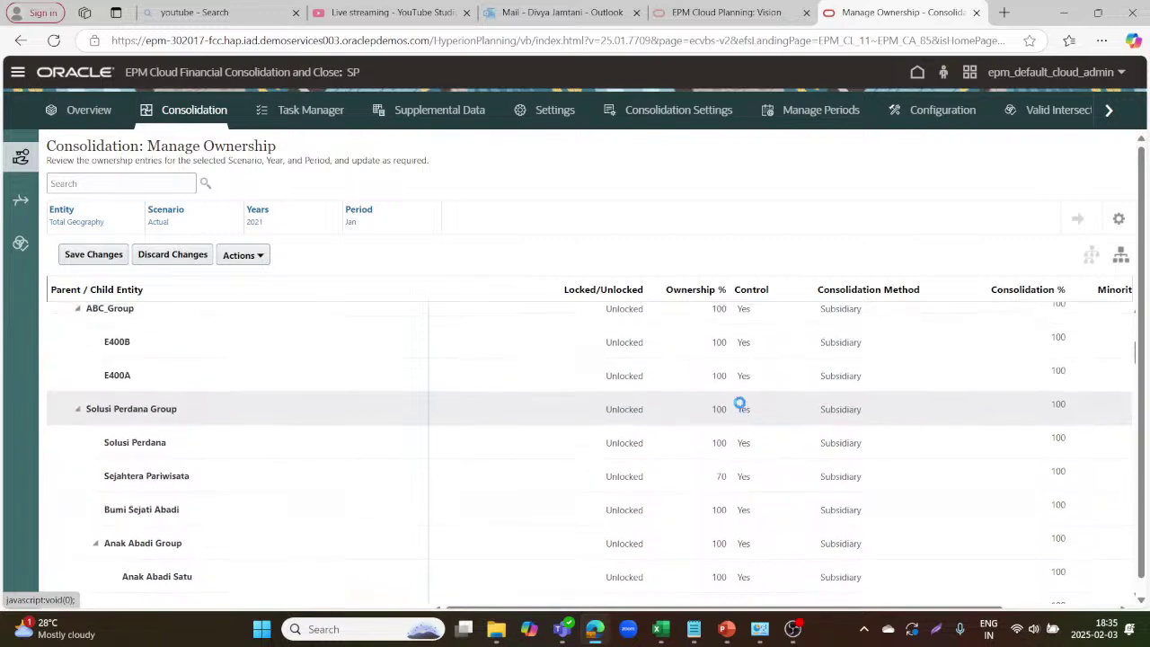
- Return to the Consolidation Process and open the Configurable Consolidation rules of the Consolidated stage
left_click(916, 75)
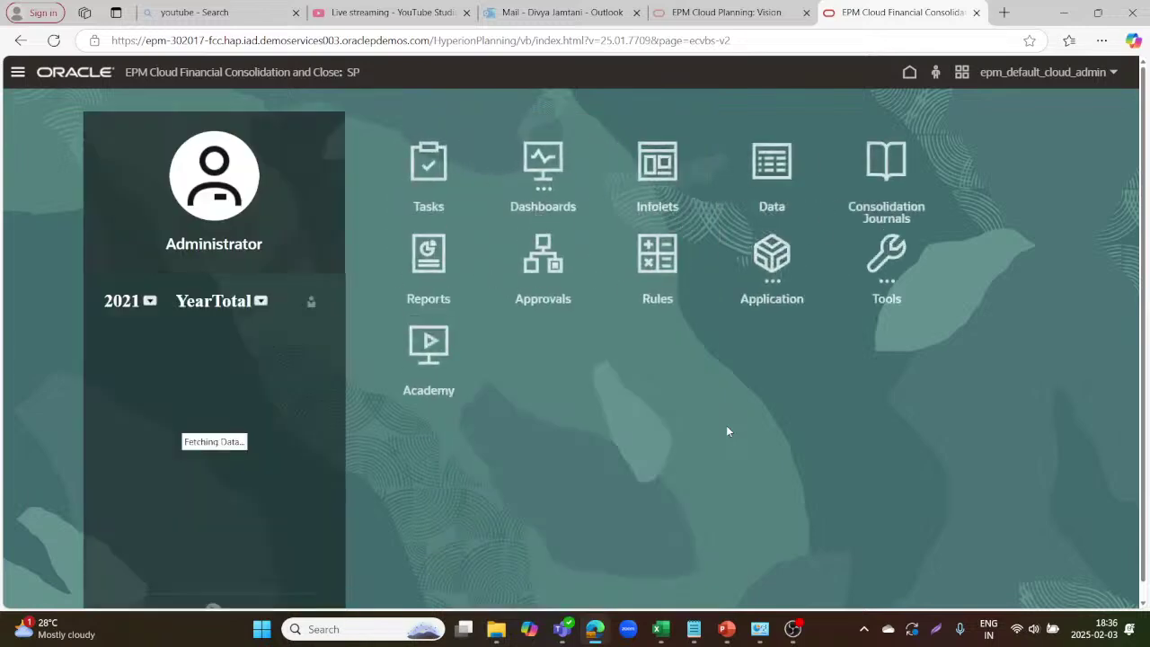
left_click(738, 247)
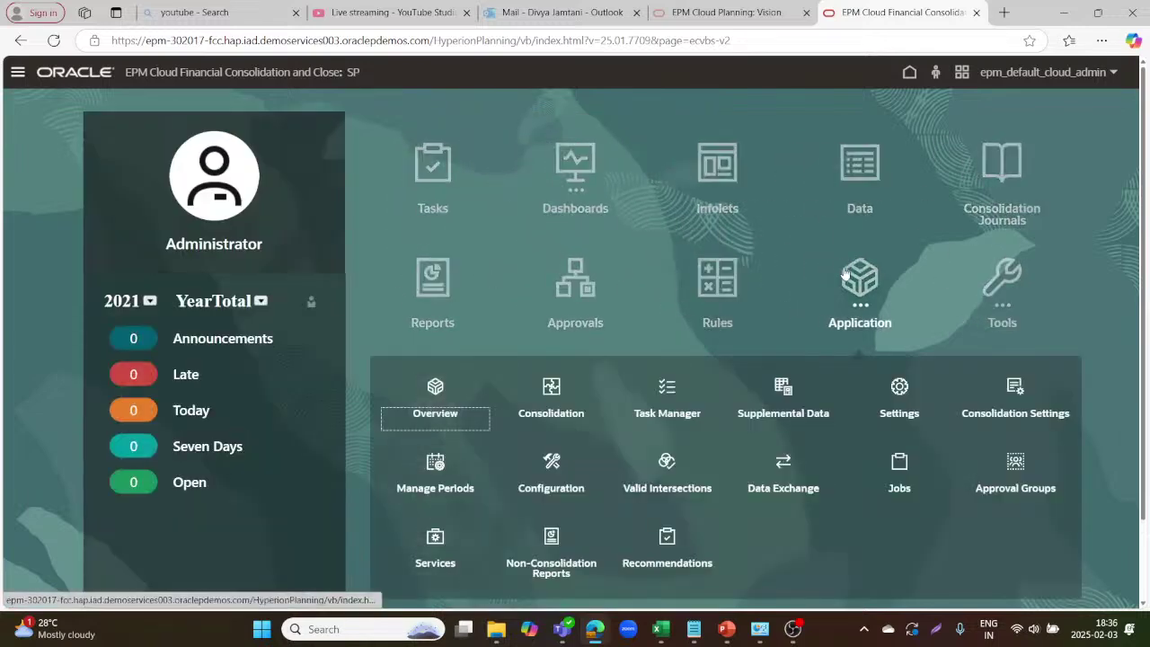
left_click(550, 385)
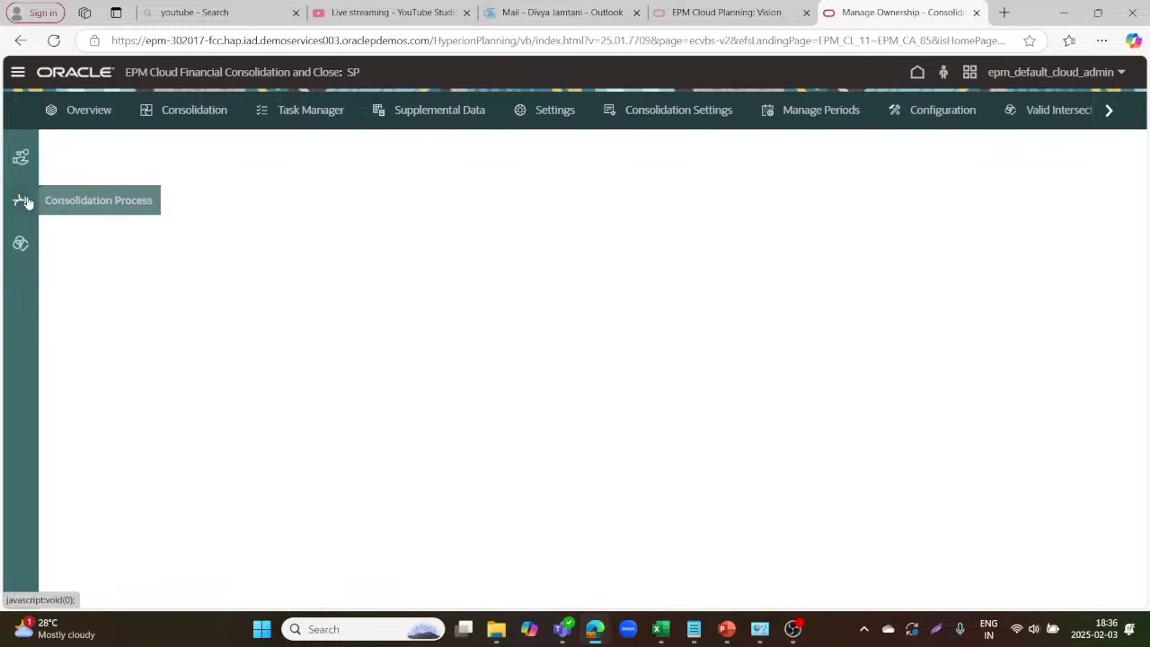
left_click(28, 202)
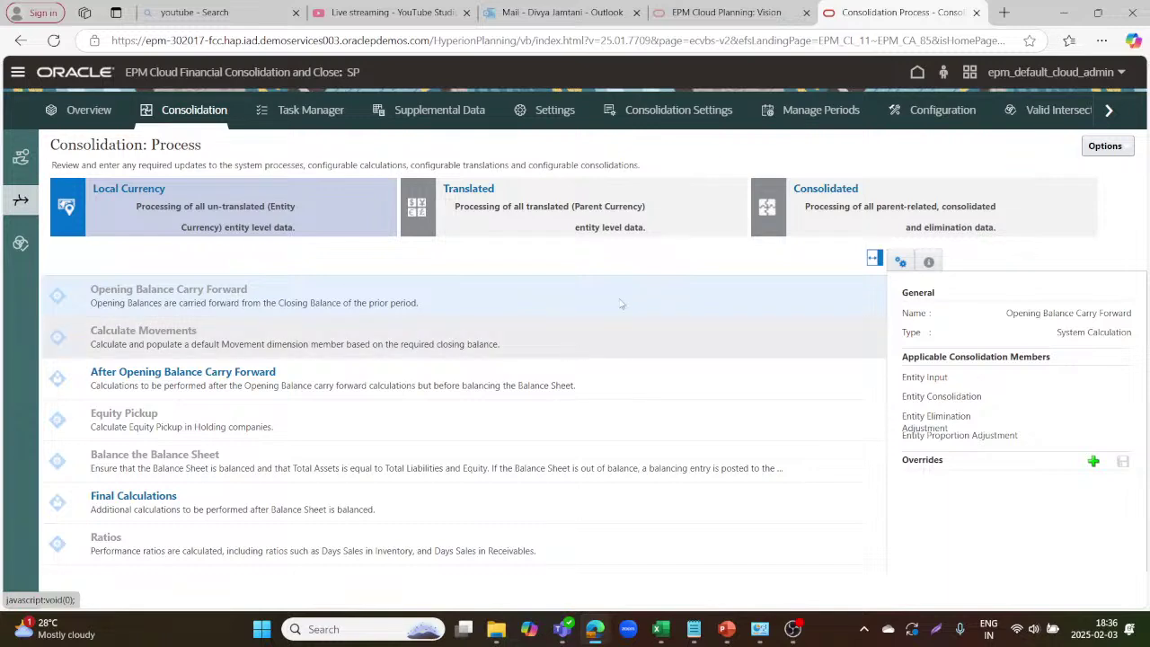
left_click(1022, 200)
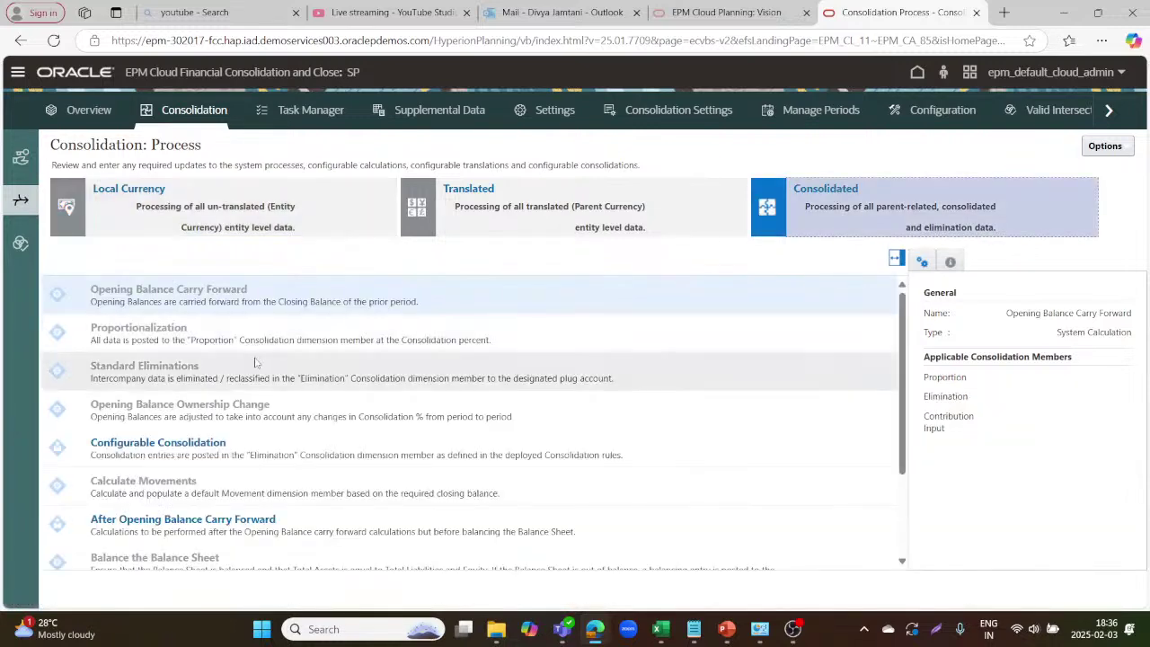
left_click(132, 449)
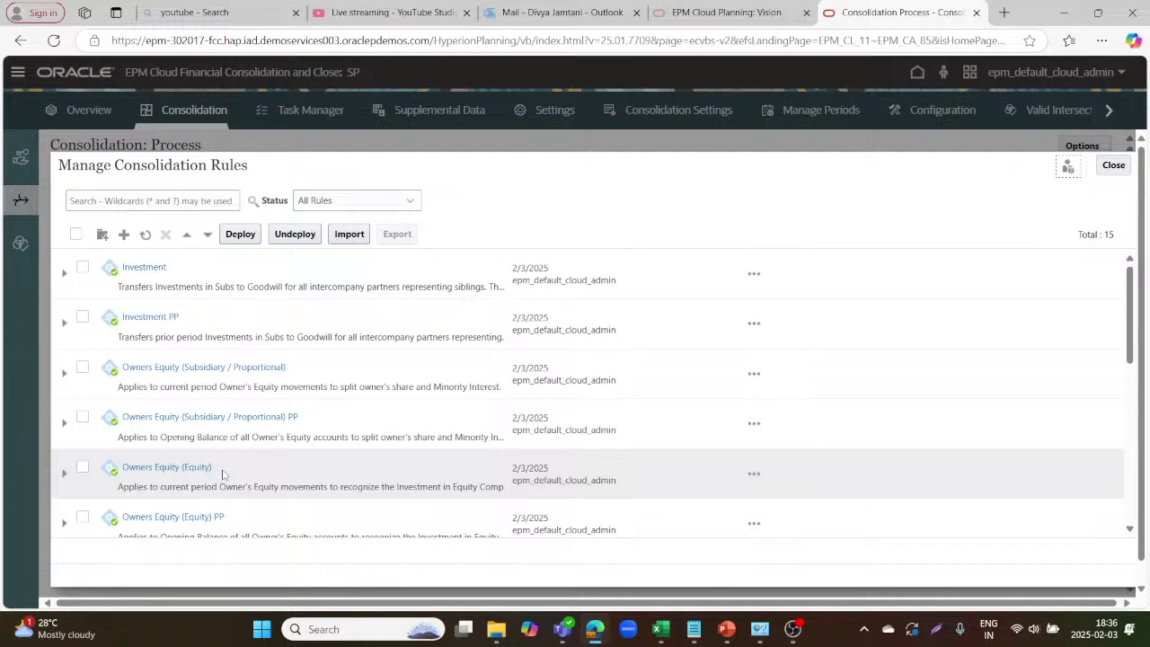
scroll(223, 474, "down", 5)
scroll(223, 474, "down", 1)
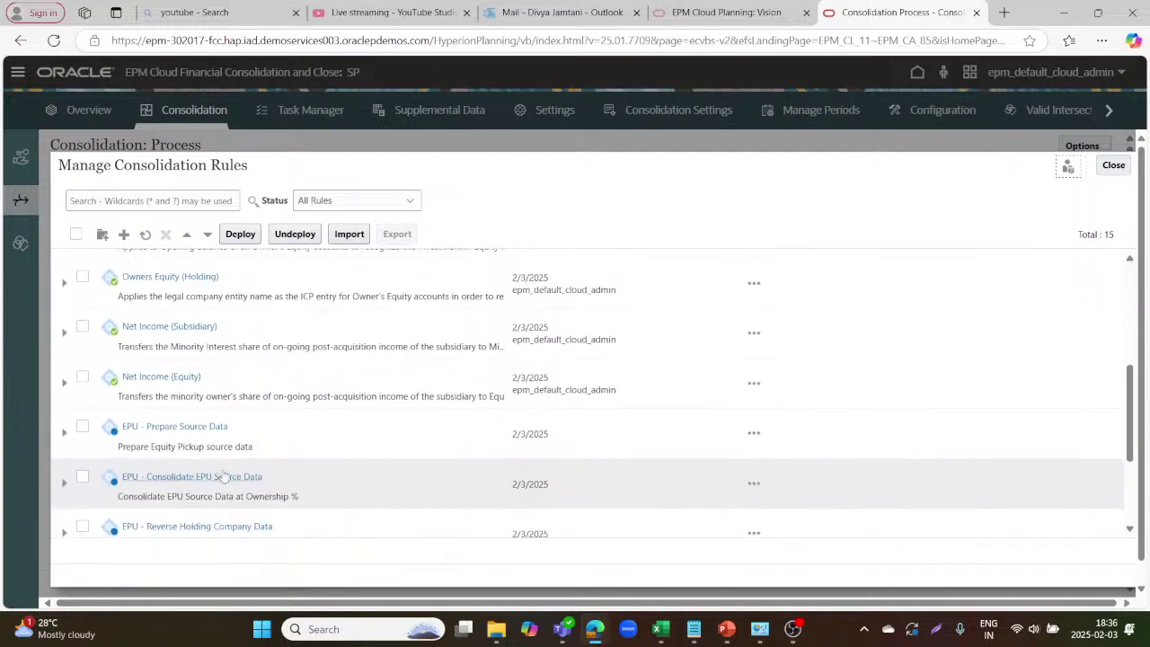
- Deploy the Investment_Rule consolidation rule set
scroll(222, 476, "down", 2)
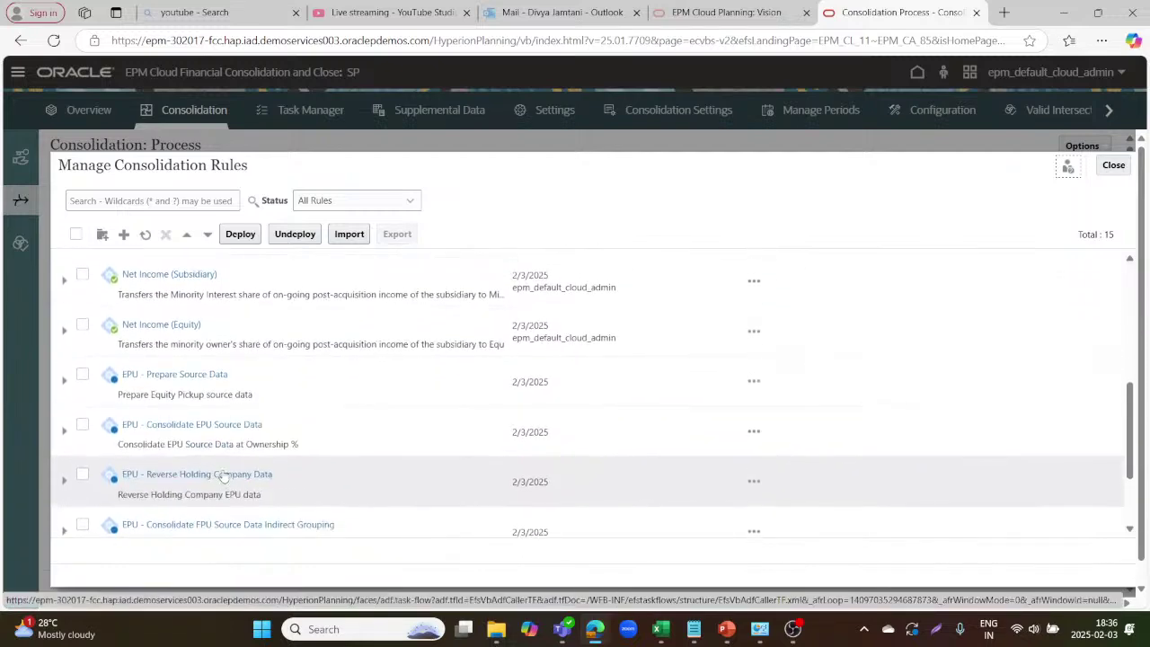
scroll(222, 476, "down", 2)
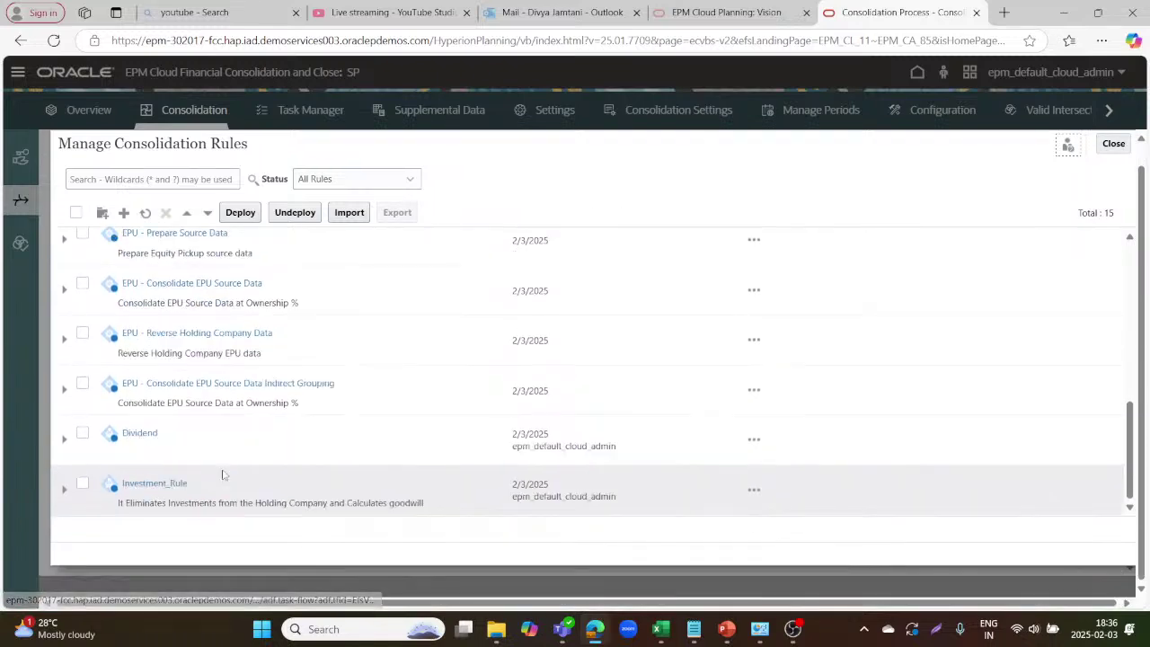
left_click(81, 506)
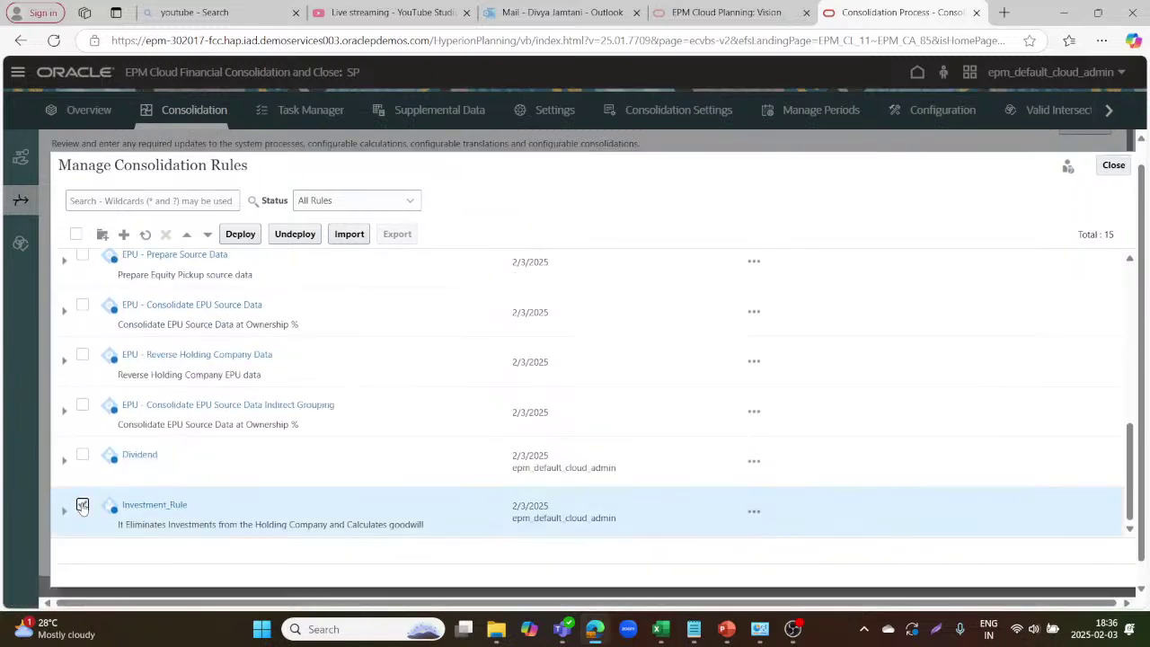
left_click(238, 233)
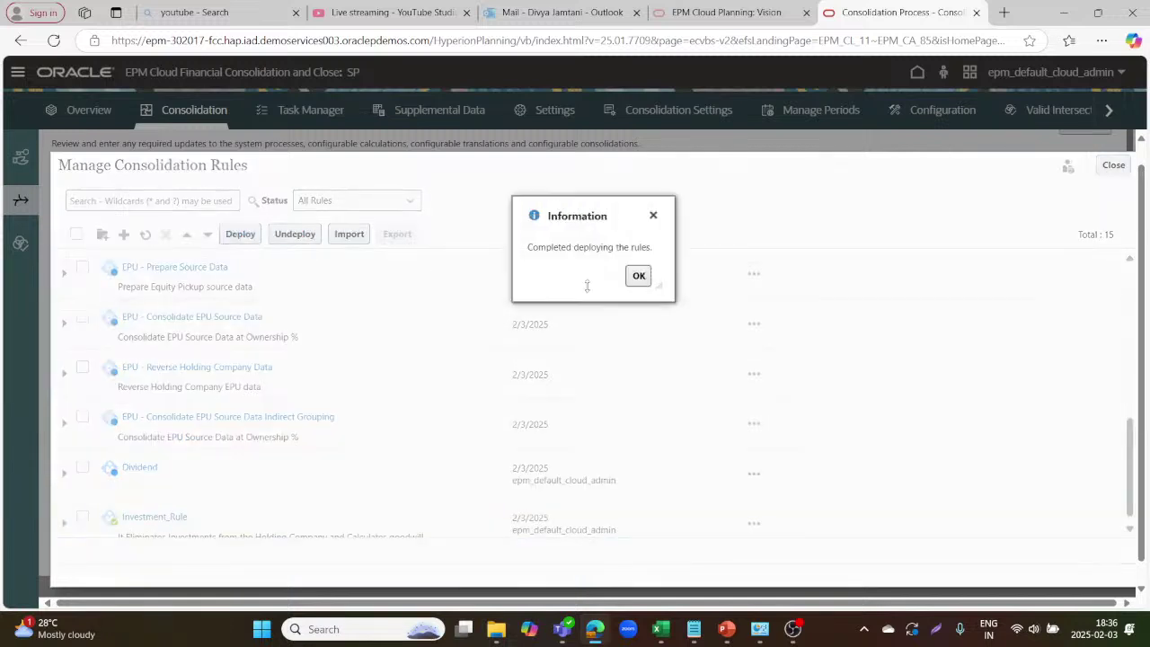
left_click(638, 276)
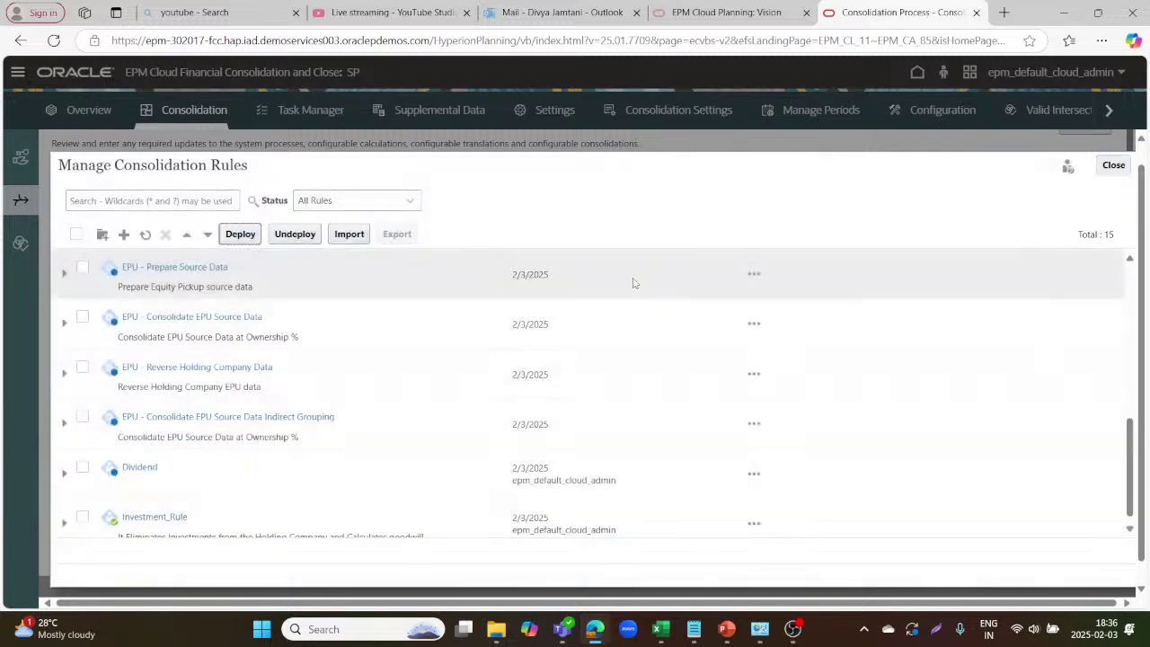
- Expand Investment_Rule to check the deployment status of Investment_Eliminate and Goodwill_Calculations, and close the consolidation rules list
left_click(65, 527)
scroll(277, 528, "down", 3)
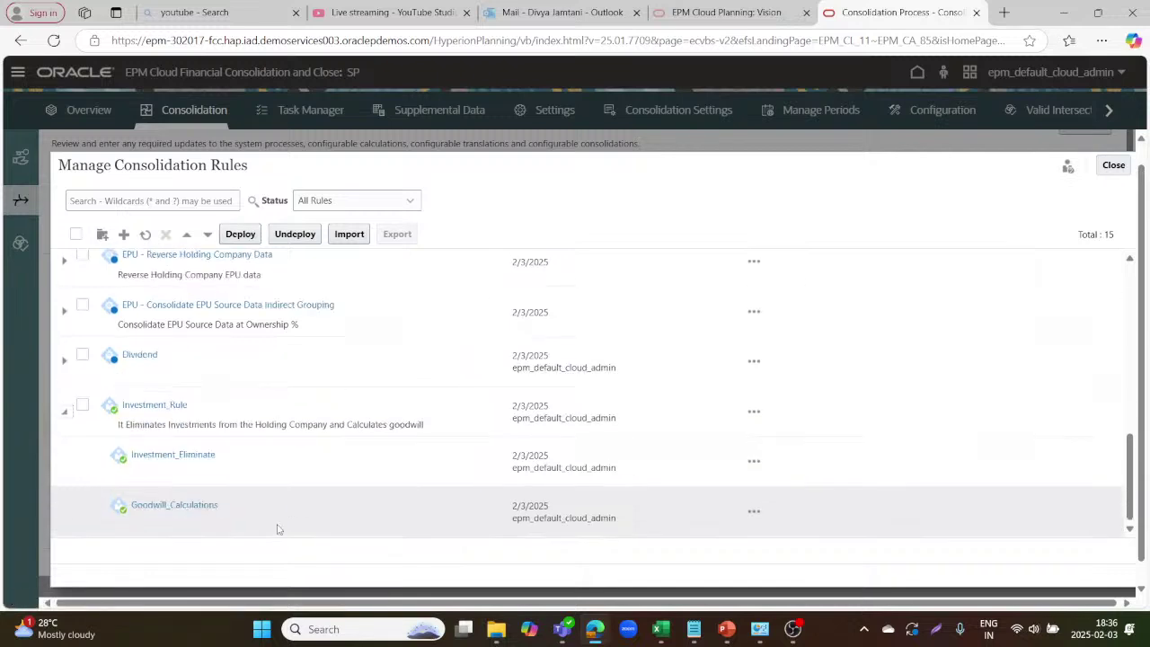
scroll(223, 447, "up", 1)
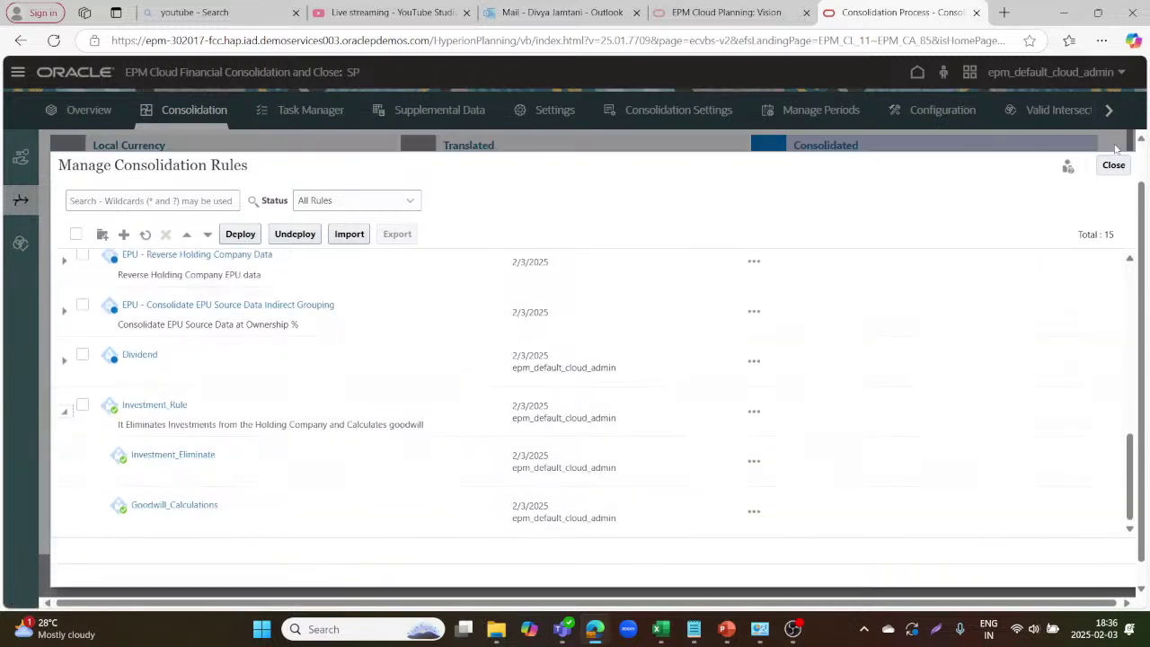
left_click(1121, 166)
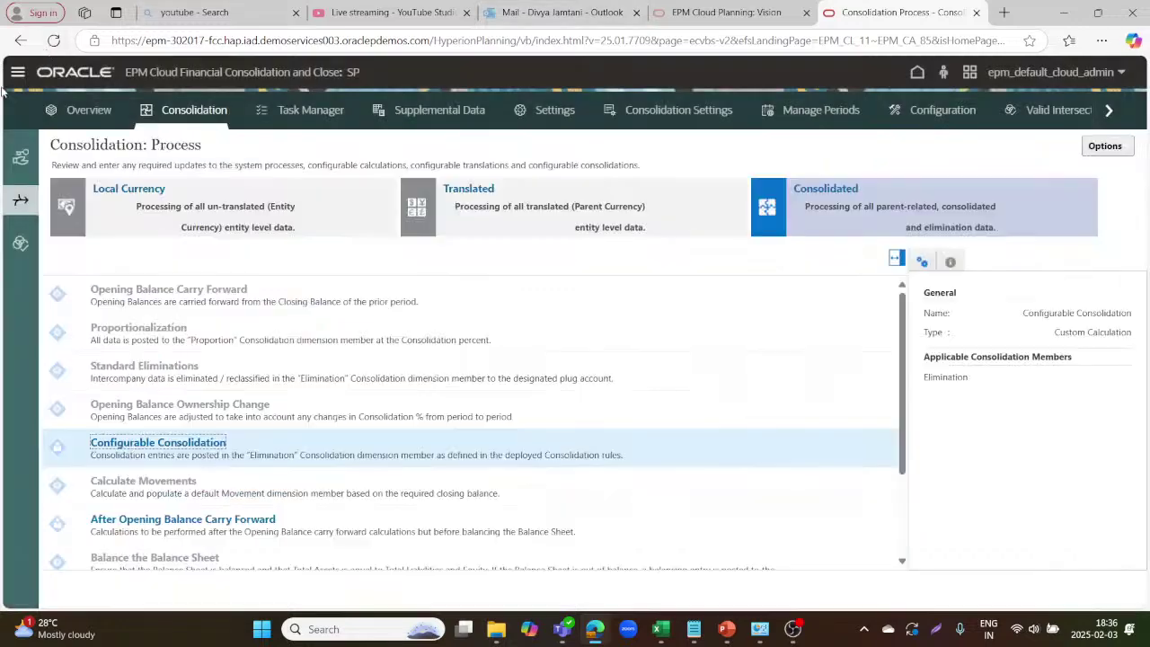
- Launch the Consolidate business rule for entity C500, scenario Actual, year FY21 and period Jan
left_click(18, 75)
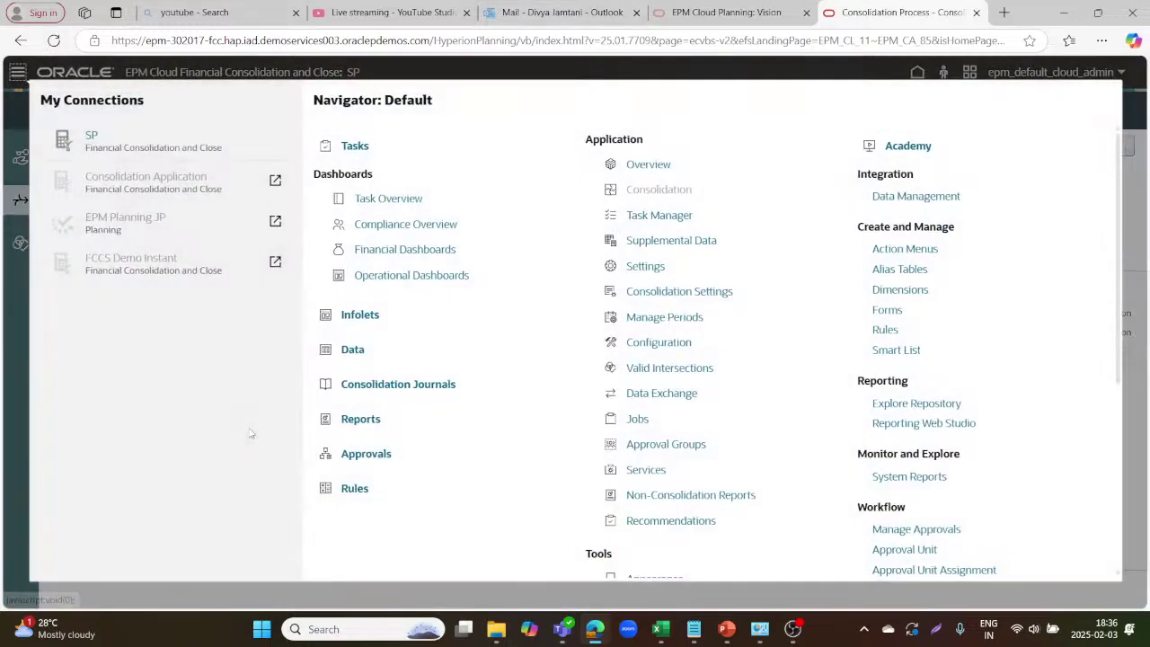
left_click(356, 493)
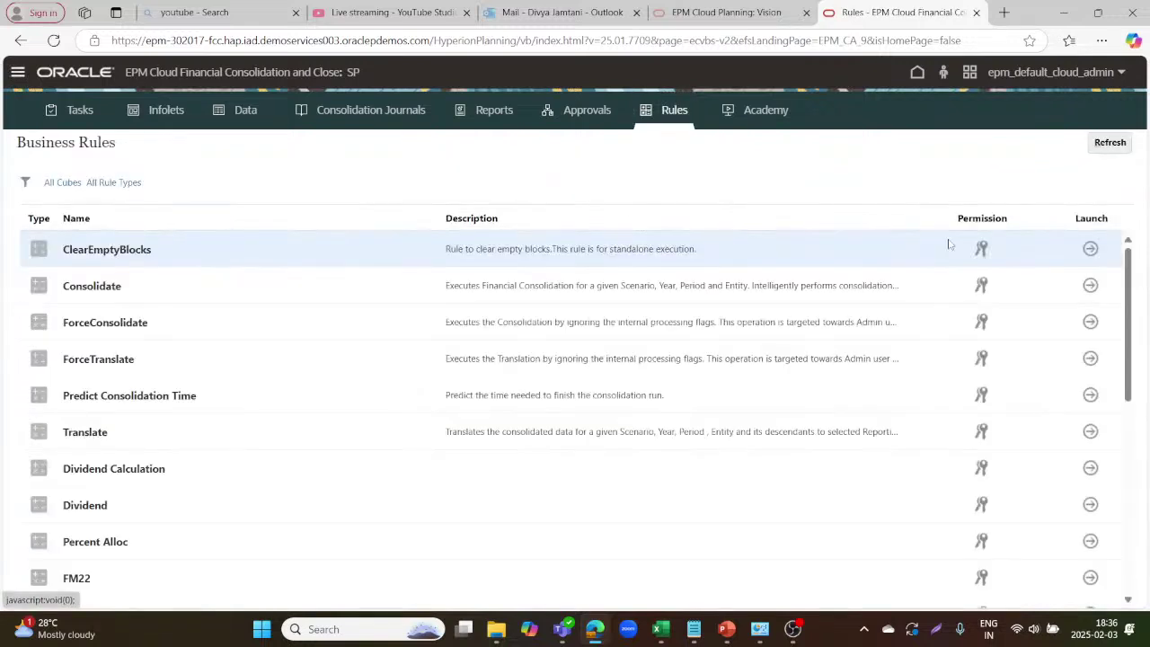
left_click(1088, 286)
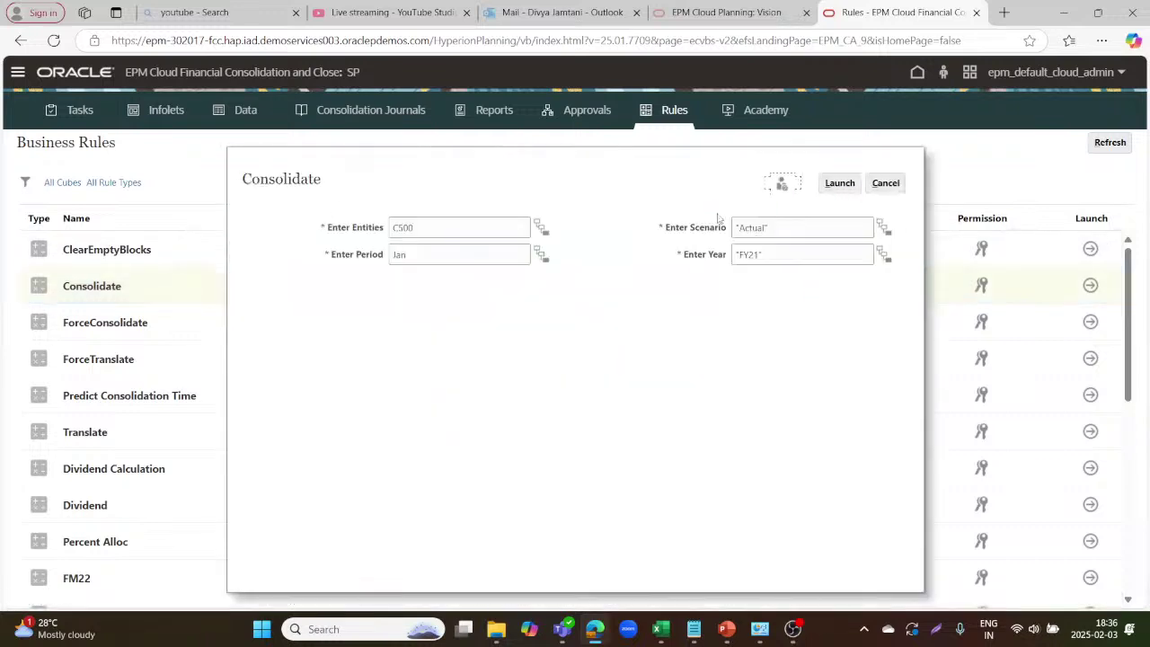
left_click(842, 187)
- Switch to the Excel workbook and examine the Output sheet's entity columns and Closing Balance account rows
key("alt+Tab")
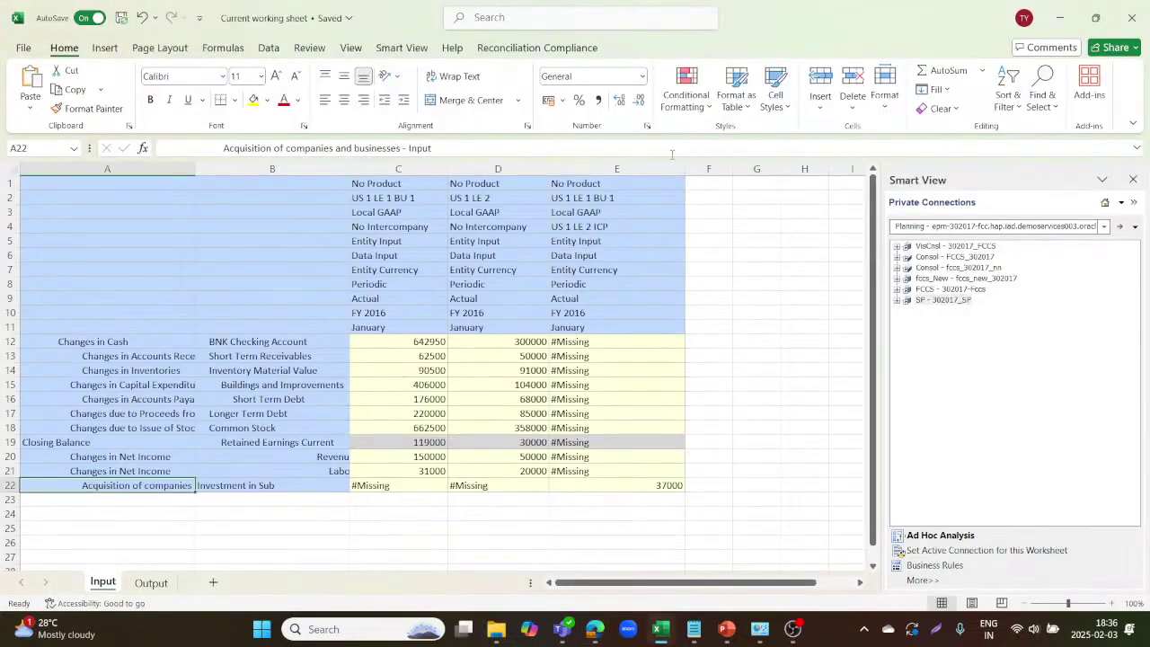
left_click(161, 584)
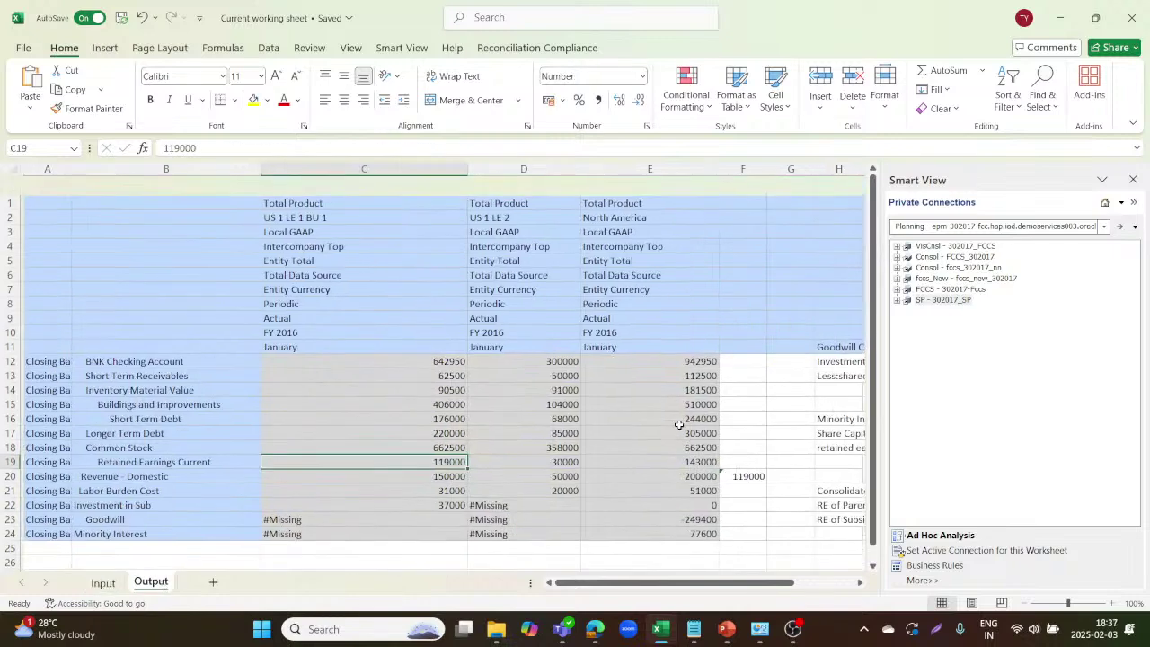
left_click(386, 199)
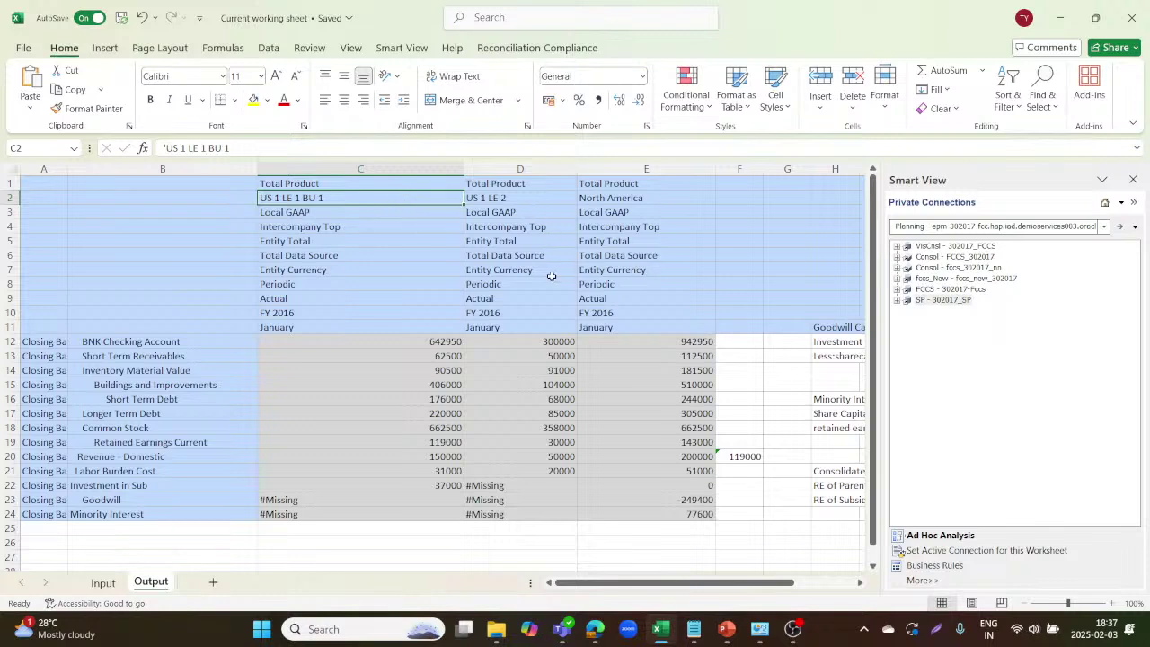
left_click(439, 416)
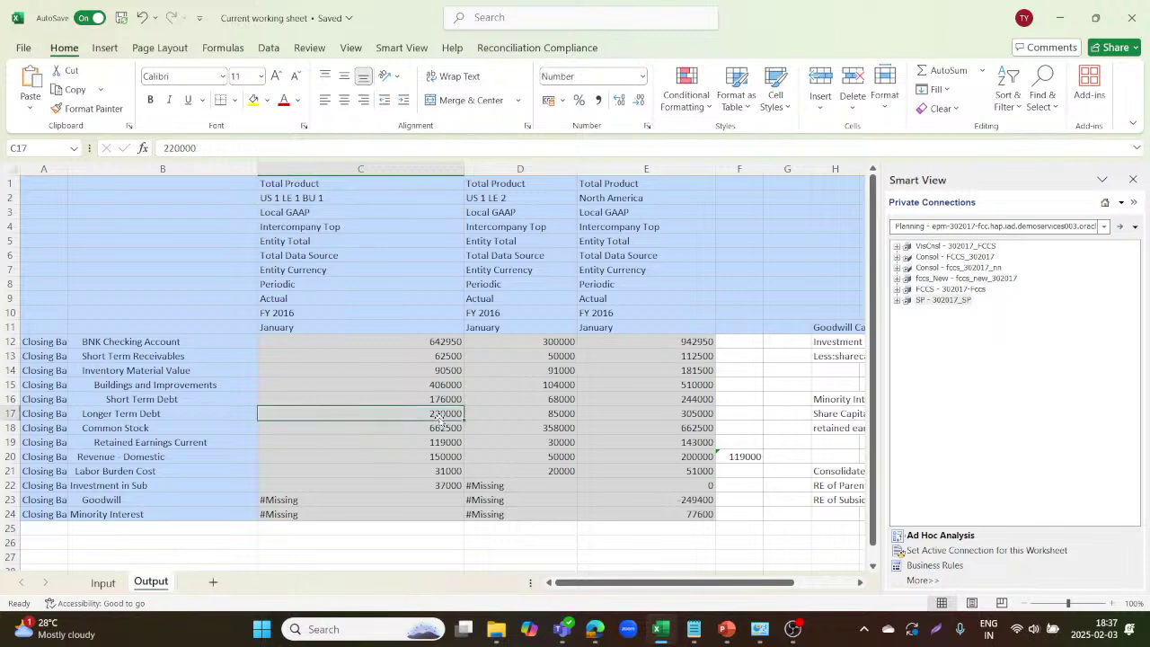
left_click(518, 440)
left_click(674, 427)
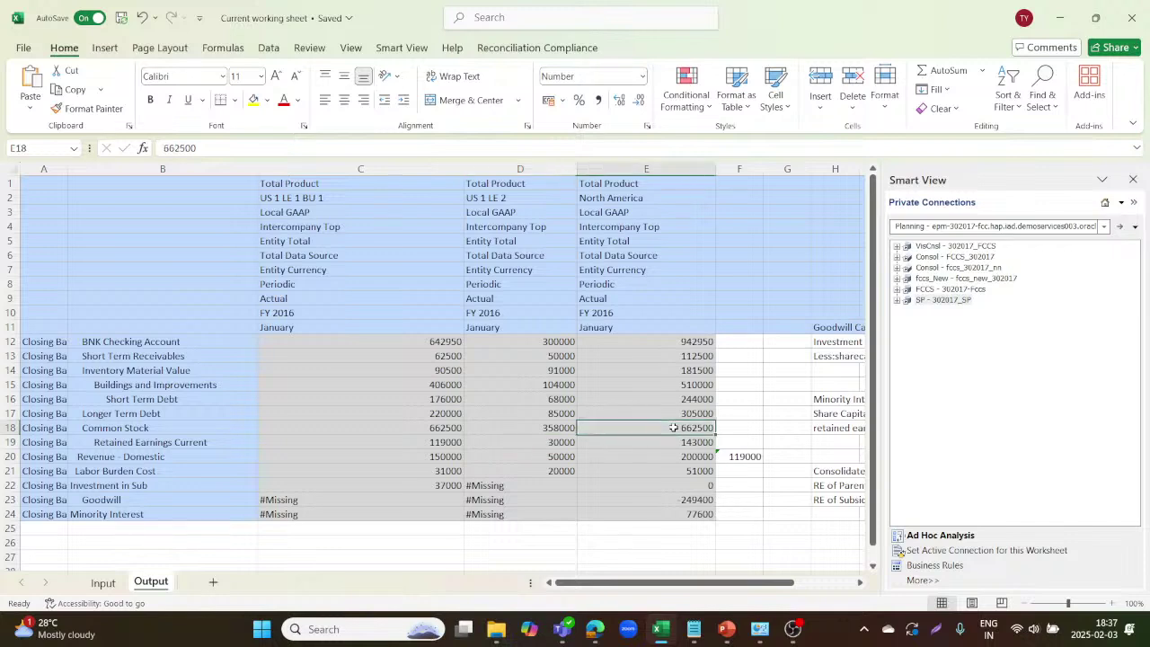
left_click(36, 343)
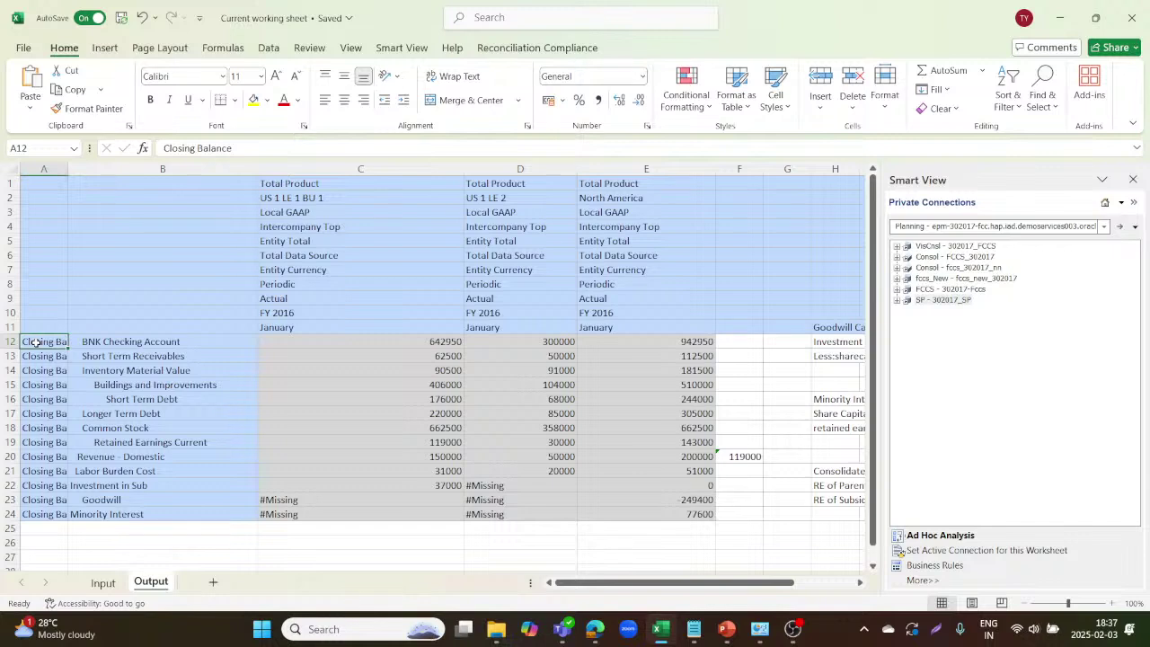
left_click(93, 347)
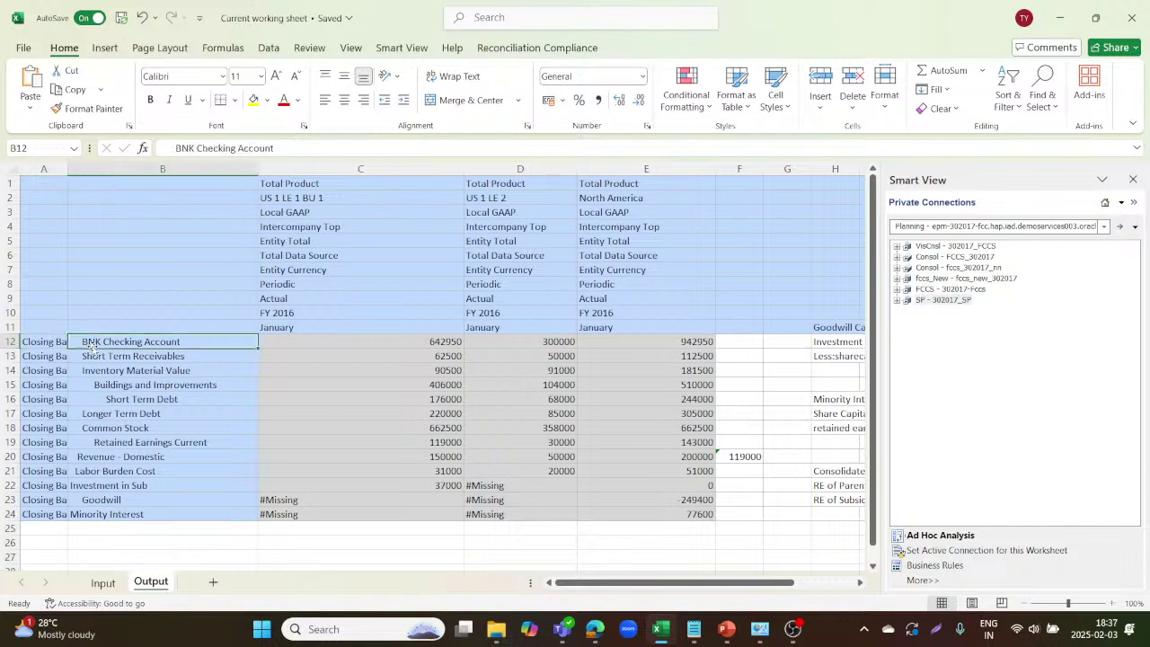
- Compare the BNK Checking Account amounts on the Input sheet with the Output sheet's two-entity sum and North America value
left_click(104, 583)
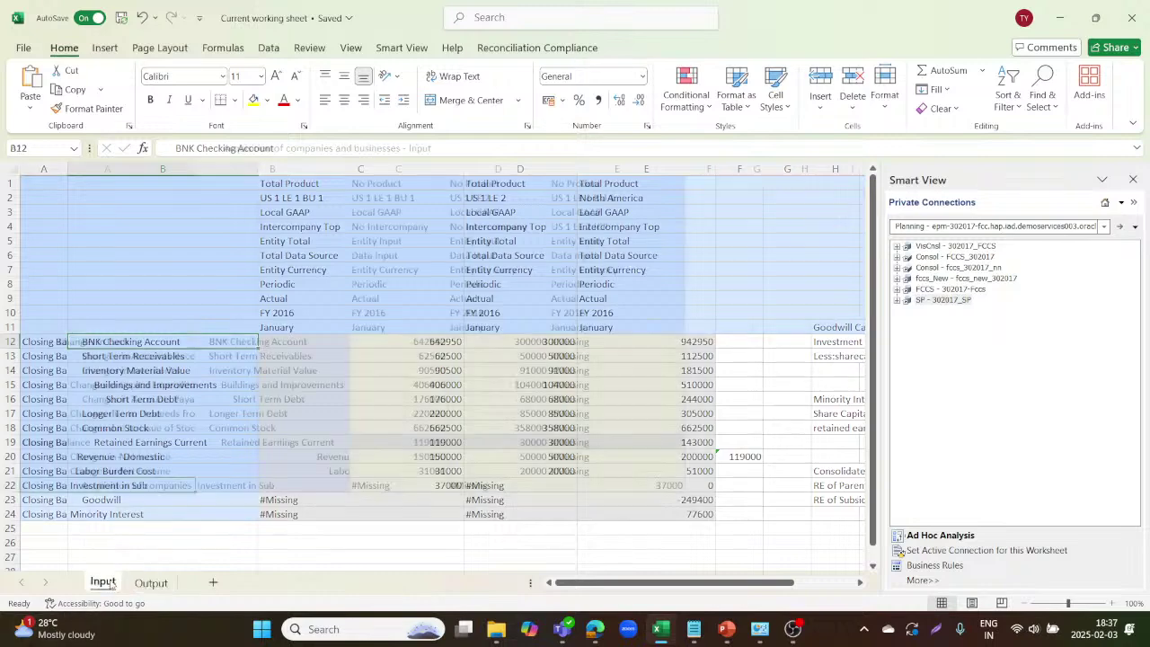
left_click(401, 341)
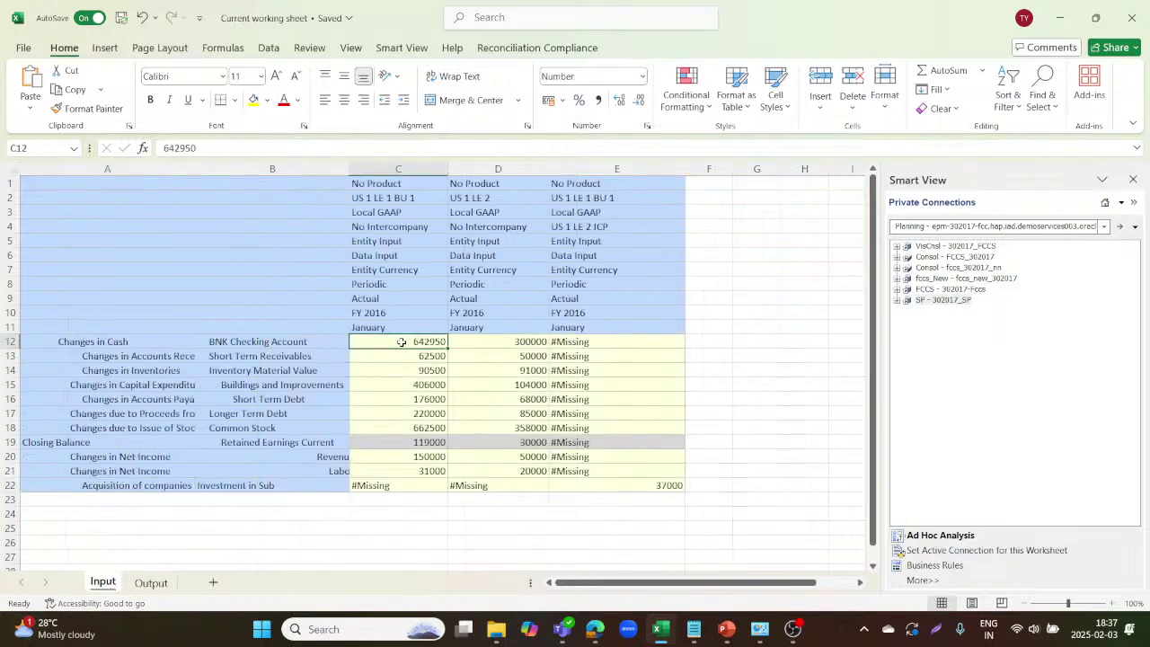
left_click(498, 344)
left_click(169, 583)
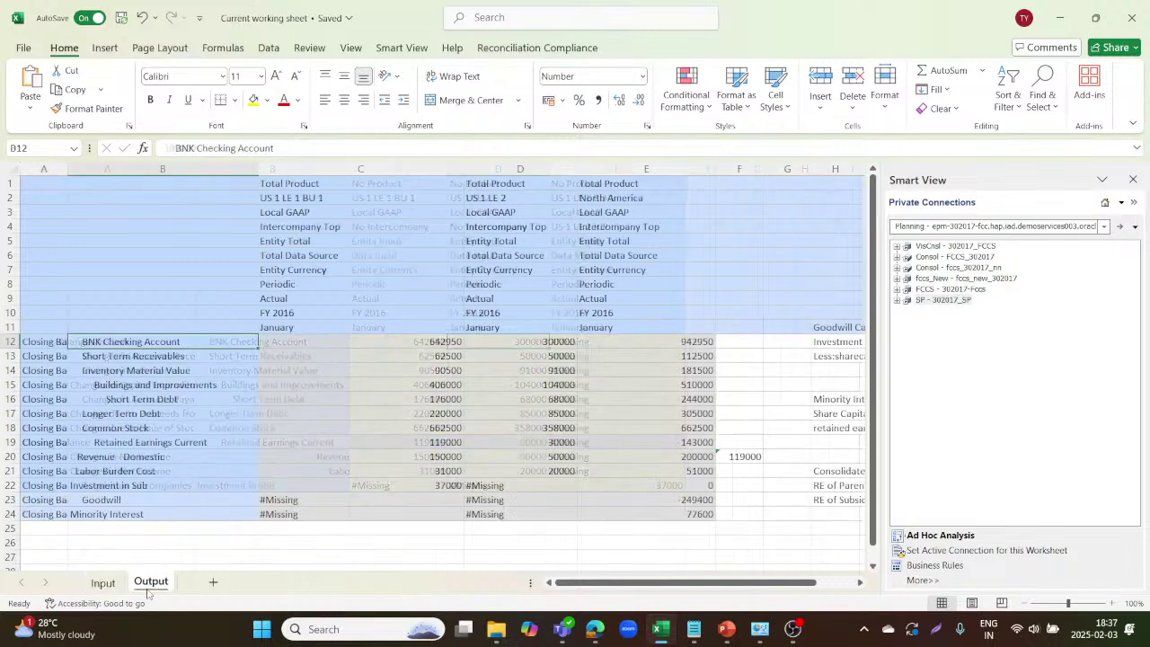
left_click(665, 342)
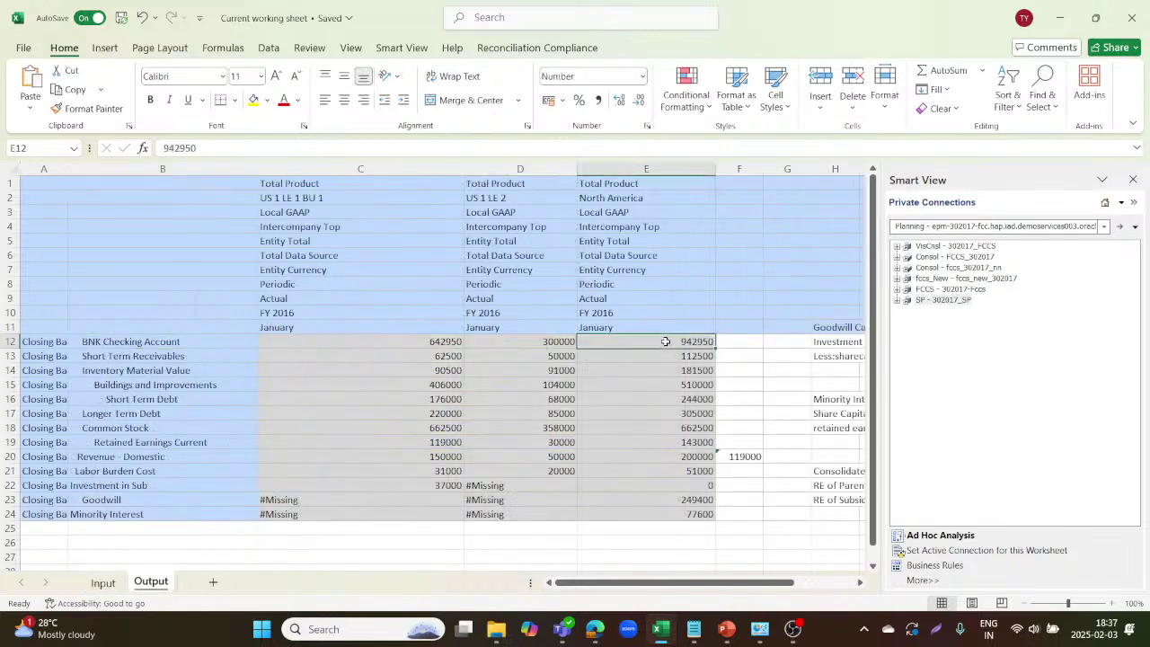
left_click(453, 342)
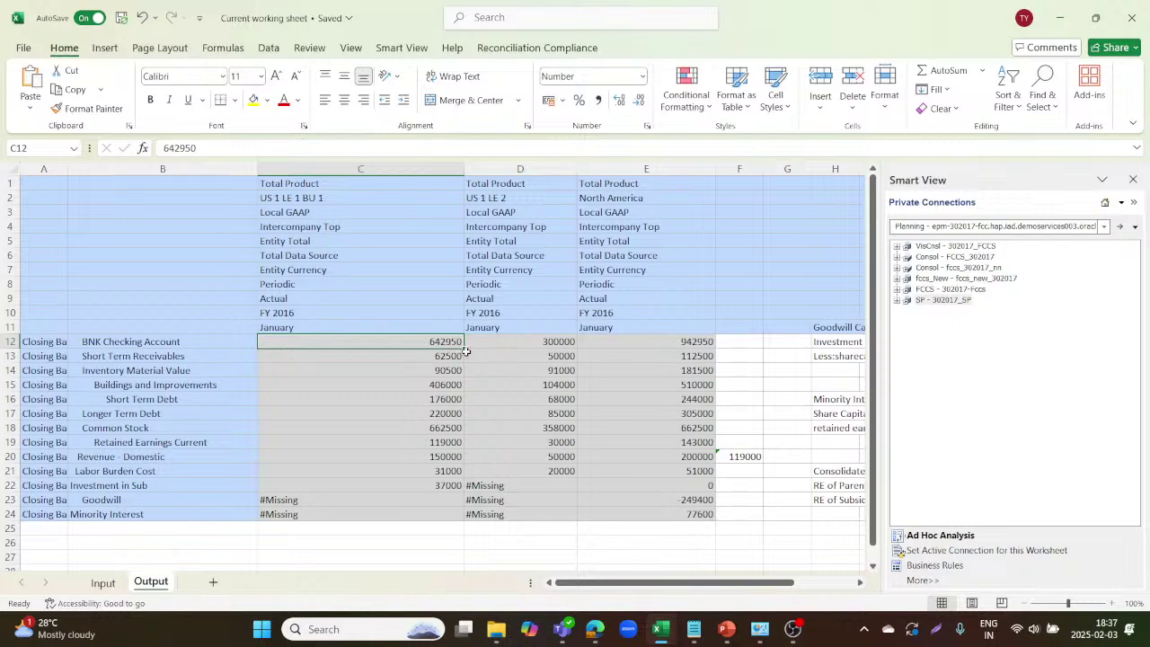
key("shift+Right")
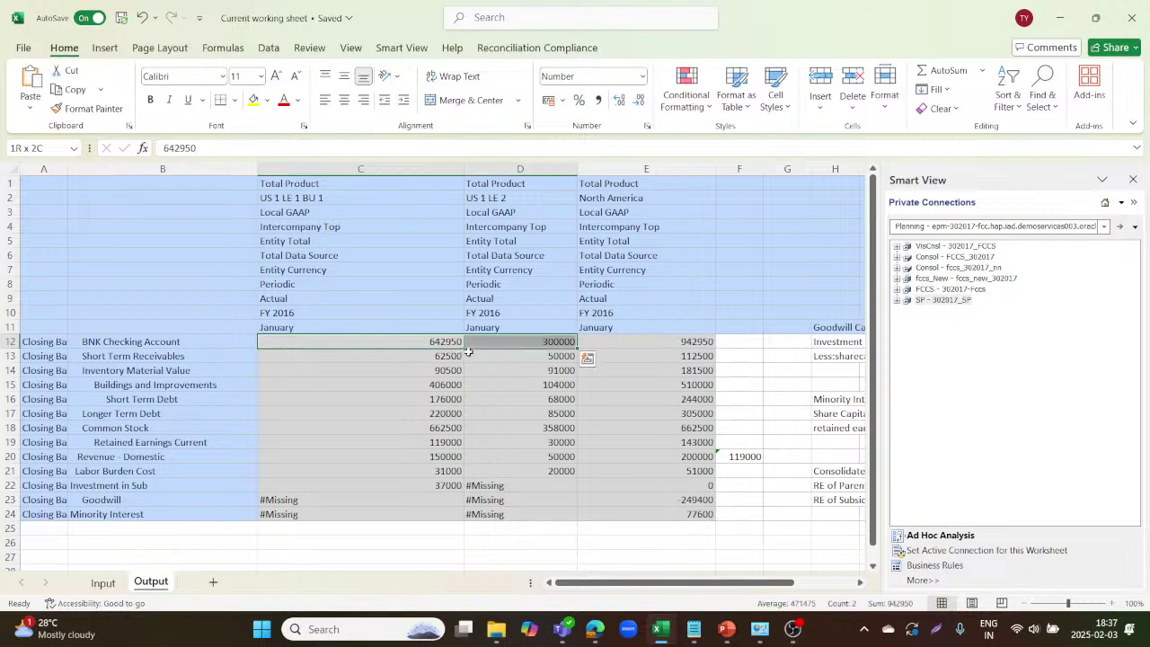
- Check the two entities' Short Term Receivables, Inventory Material Value and Buildings and Improvements against the North America column
left_click(358, 355)
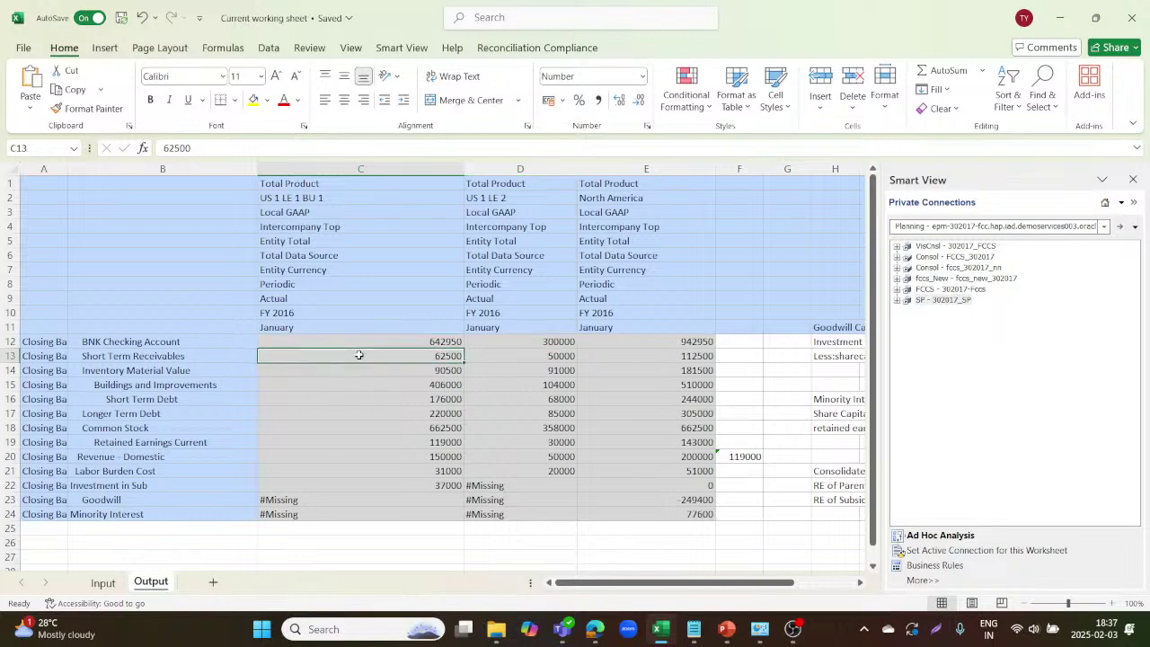
key("shift+Right")
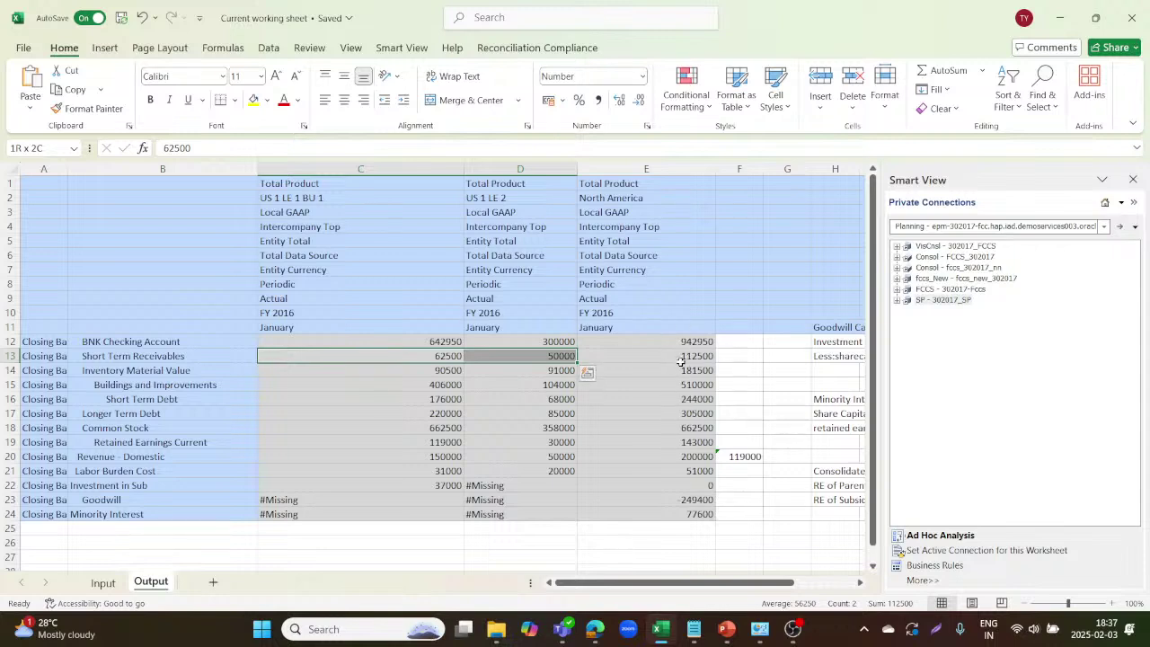
left_click(416, 370)
key("shift+Right")
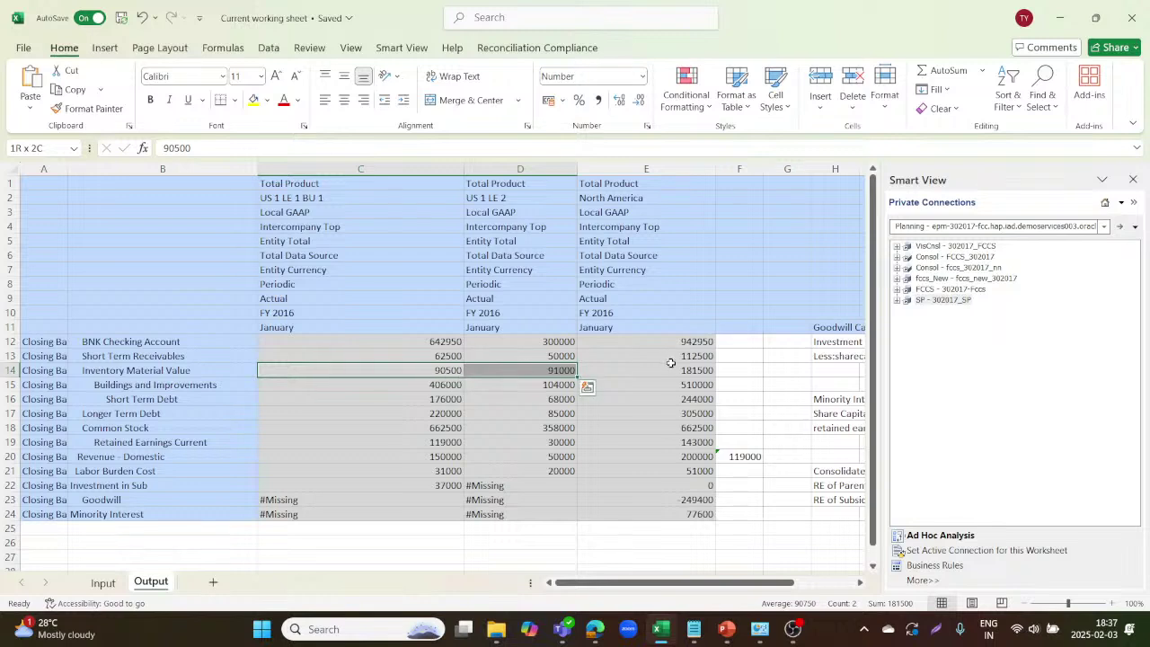
left_click(440, 388)
- Check the two entities' summed Short Term Debt and Longer Term Debt against the North America values
left_click(444, 401)
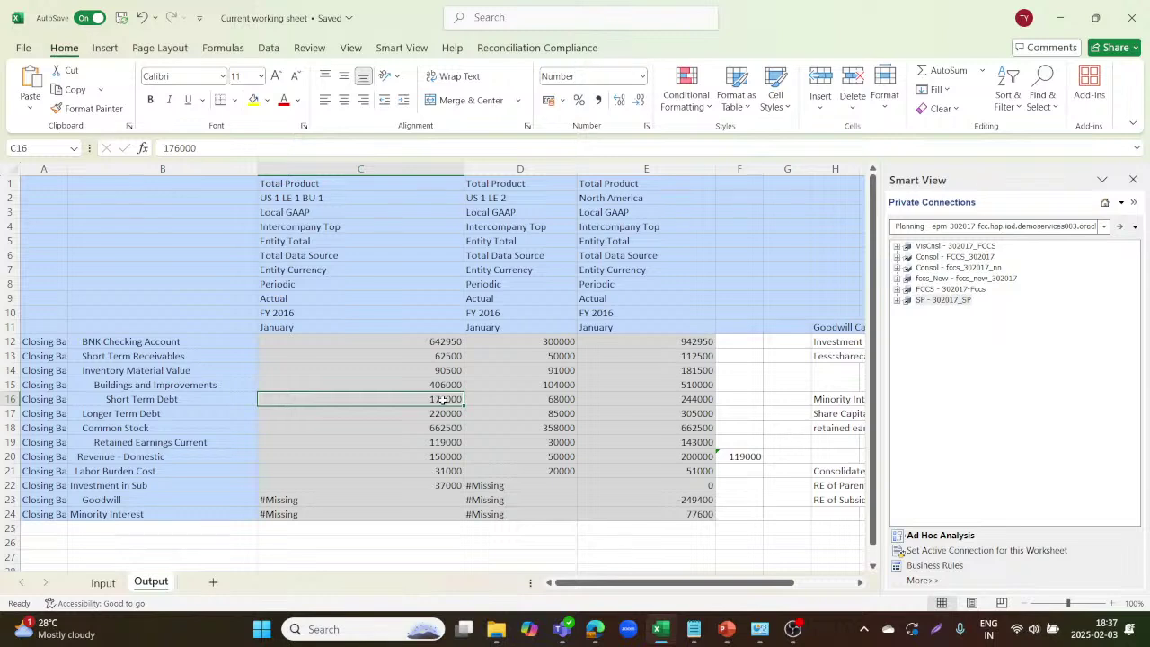
key("shift+Right")
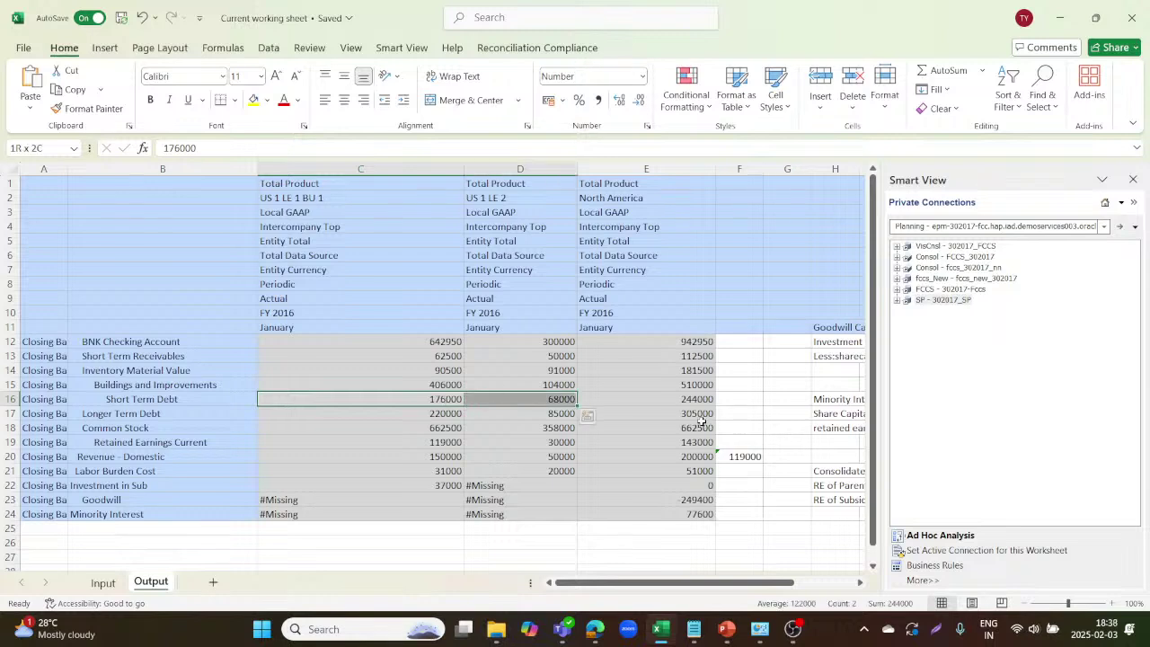
left_click(436, 413)
key("shift+Right")
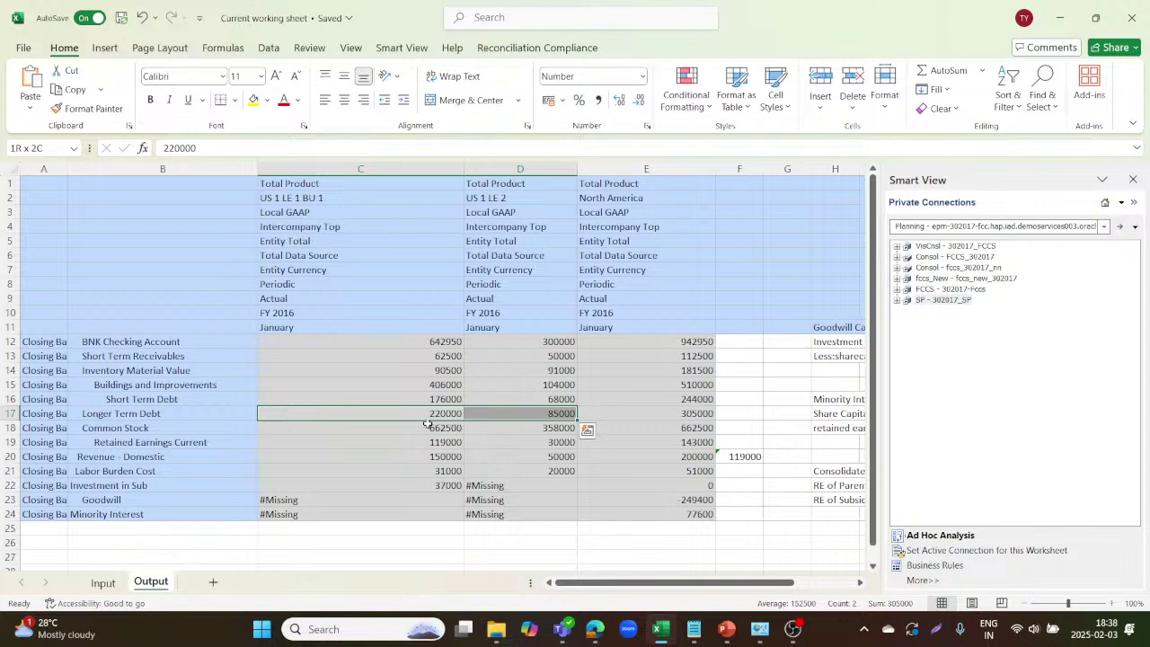
left_click(661, 413)
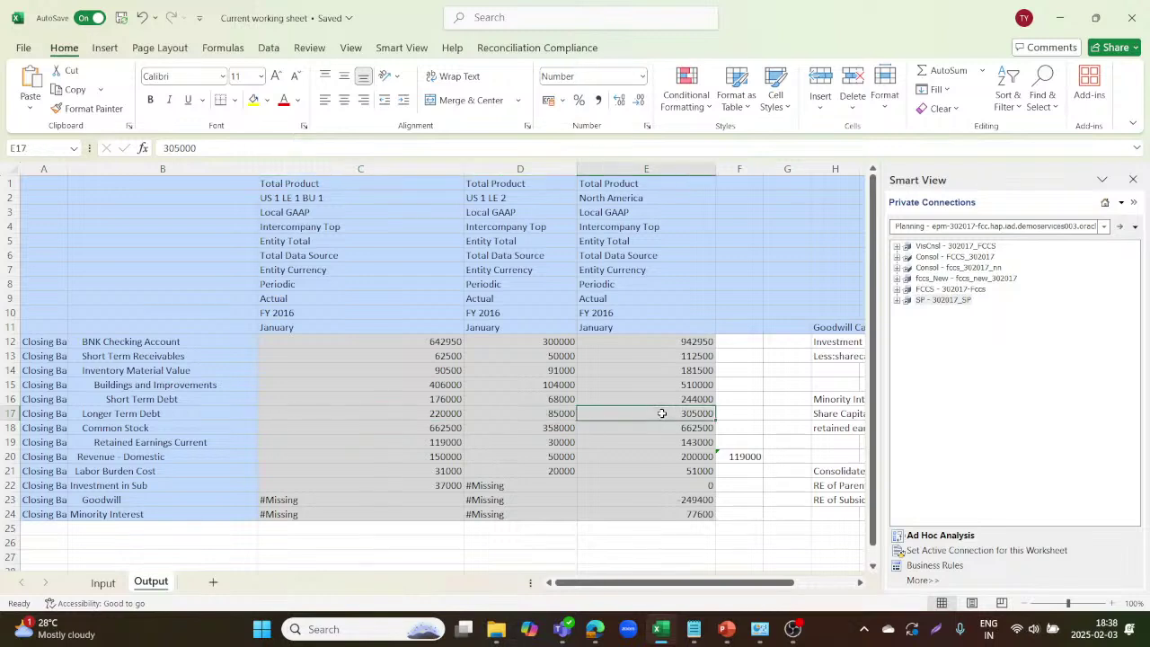
left_click(437, 399)
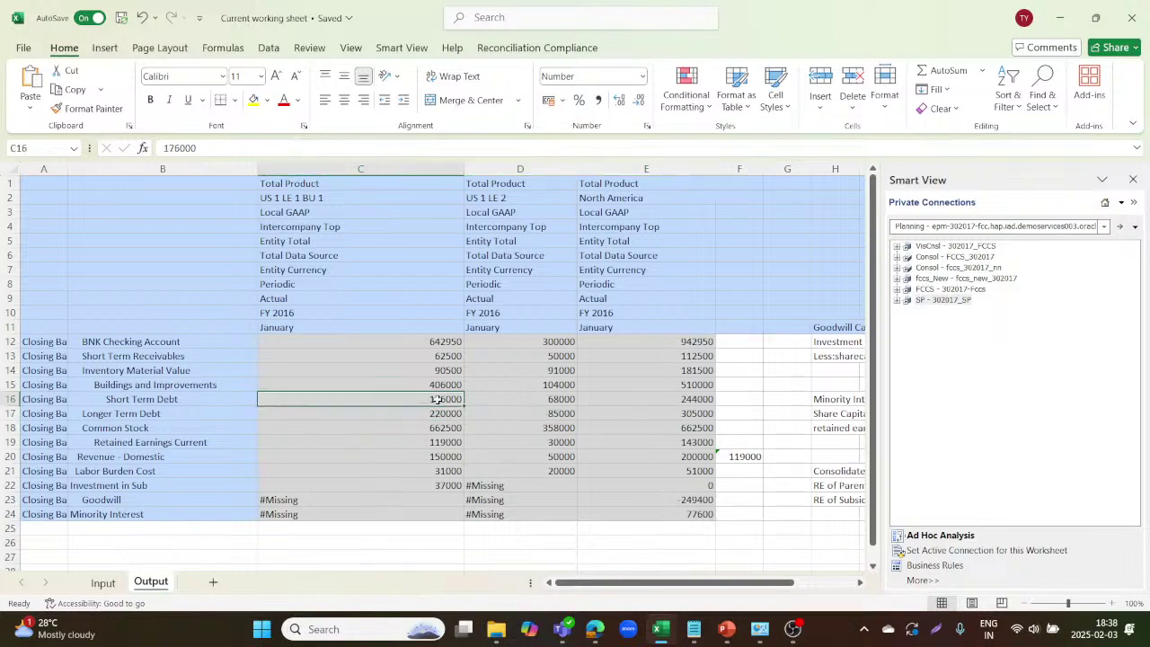
key("shift+Right")
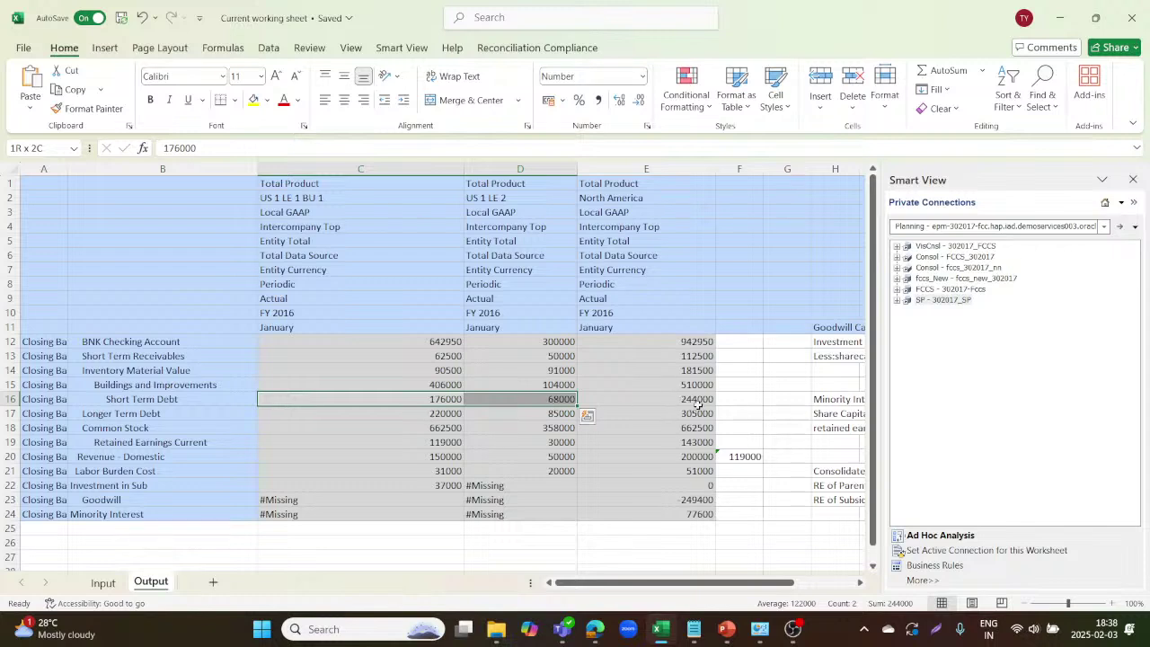
- Compare the entities' Common Stock and Investment in Sub amounts with the North America values
left_click(440, 433)
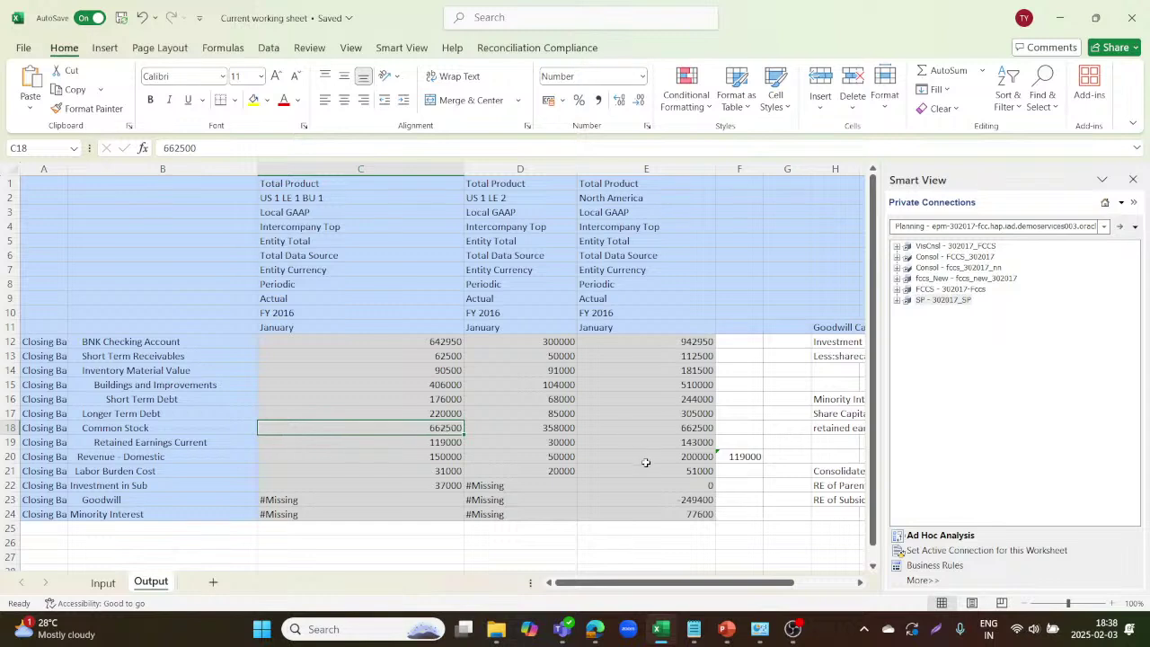
left_click(655, 423)
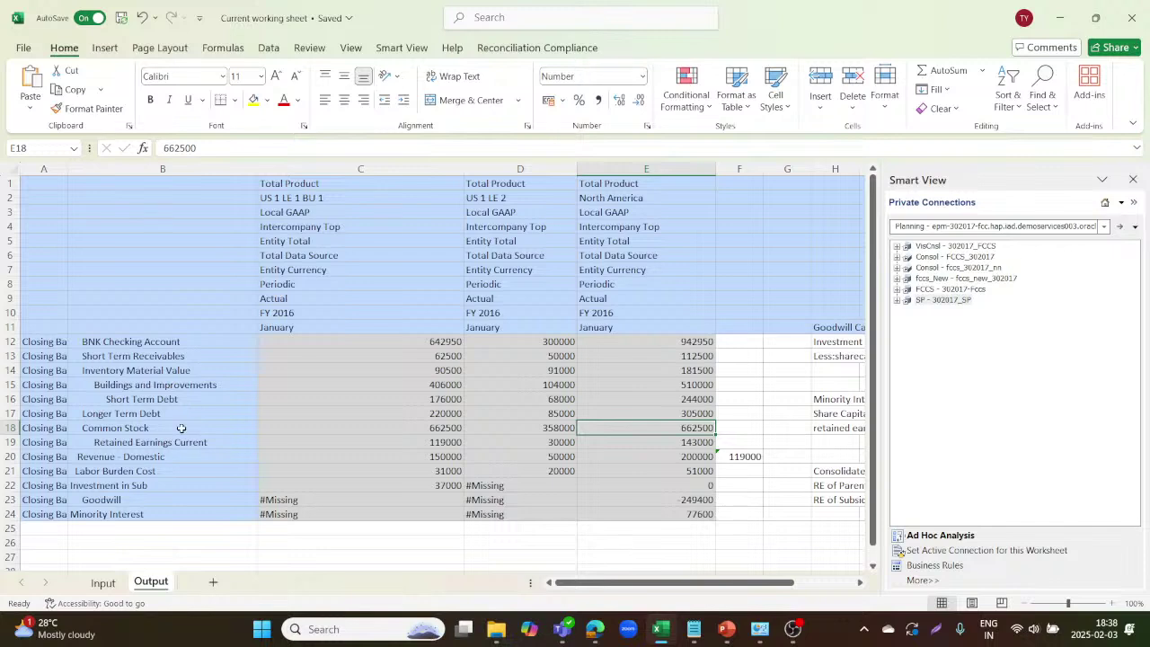
left_click(154, 481)
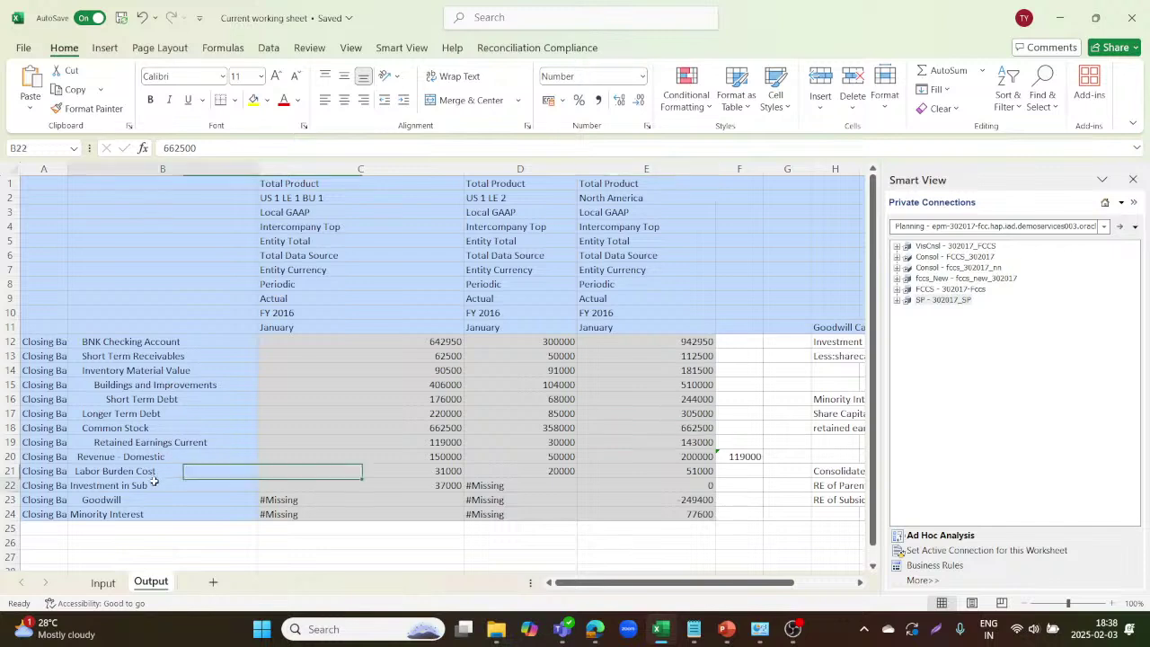
left_click(413, 488)
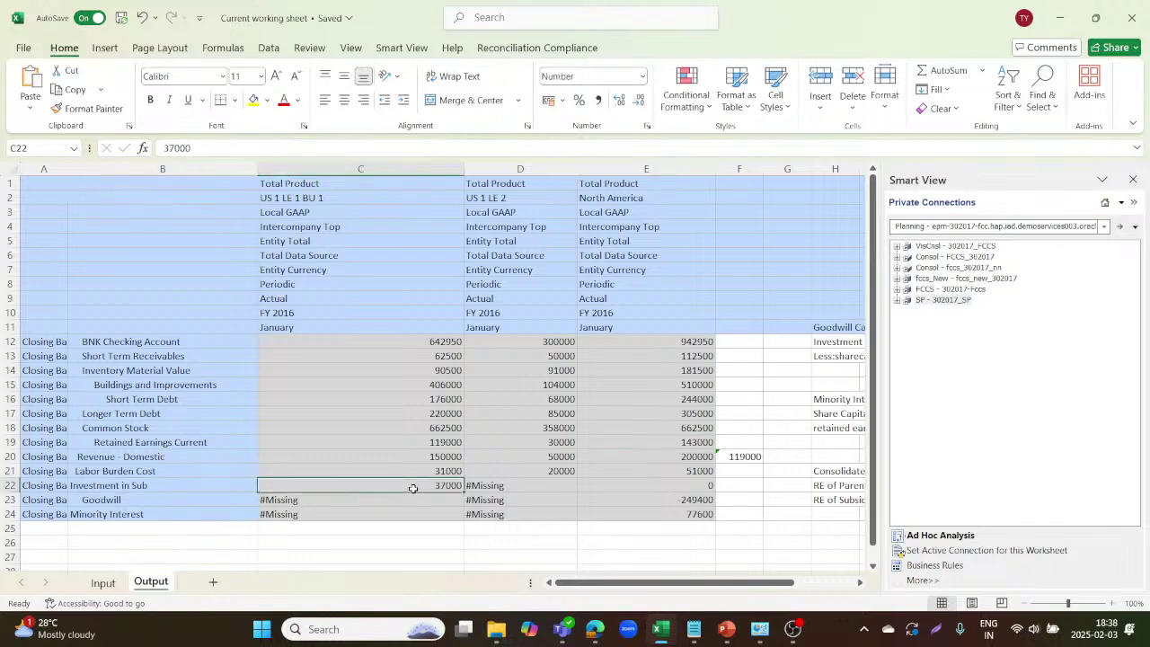
left_click(649, 486)
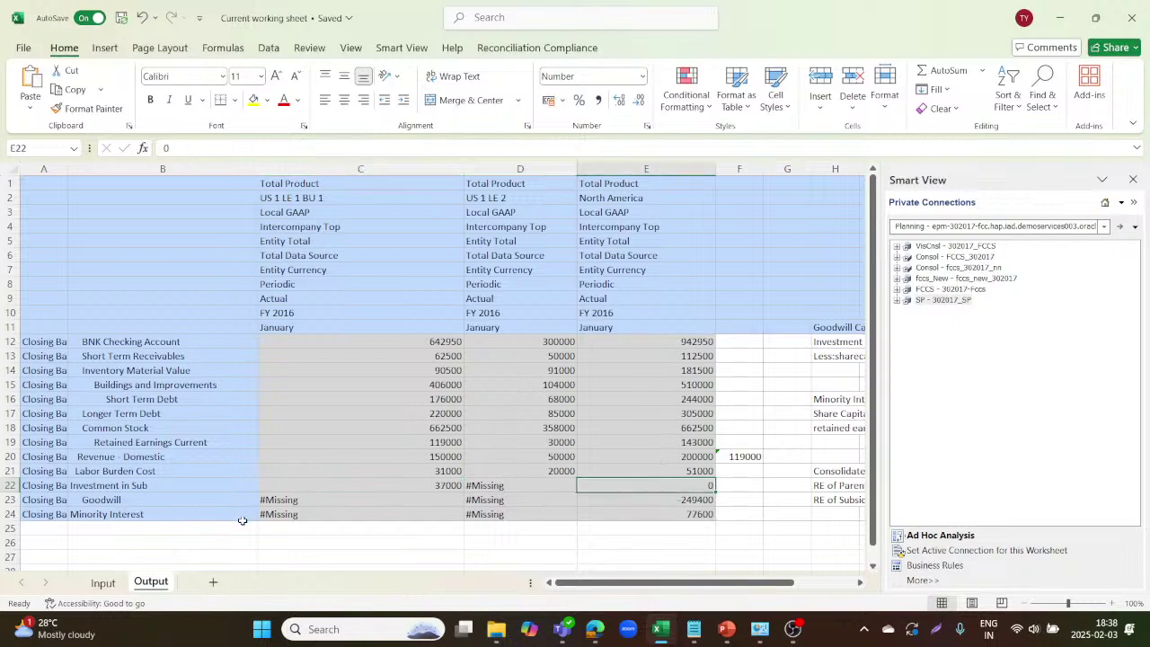
- Review the Goodwill row alongside the existing Goodwill Calculation block's Investment and share capital (80%) lines
left_click(219, 496)
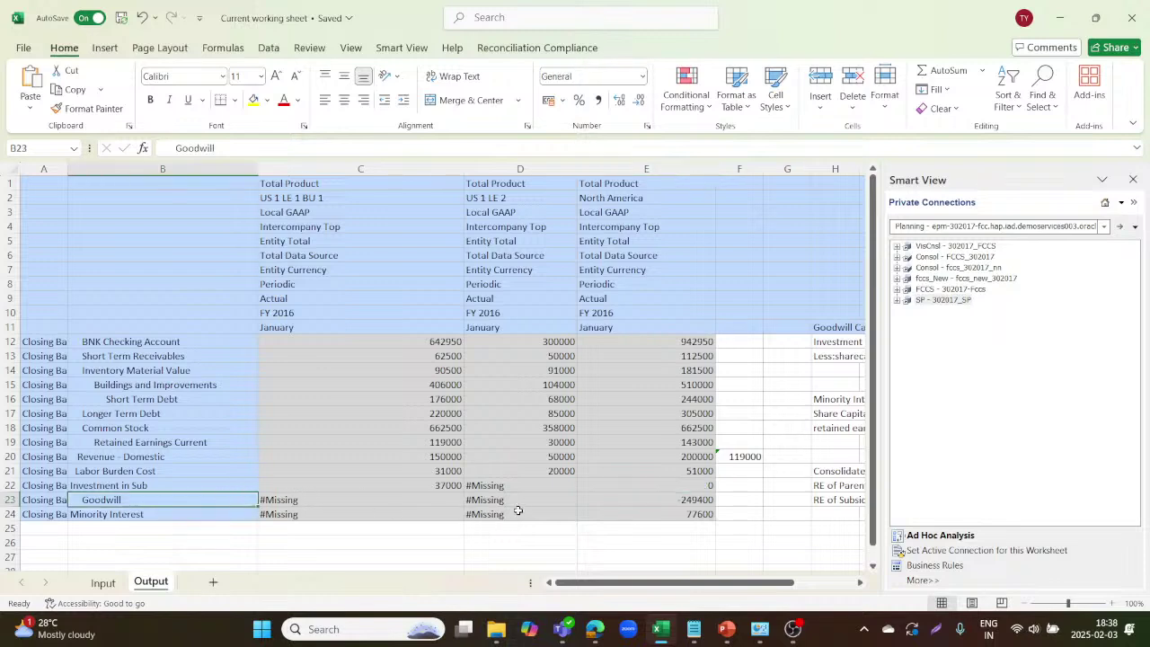
scroll(525, 506, "down", 2)
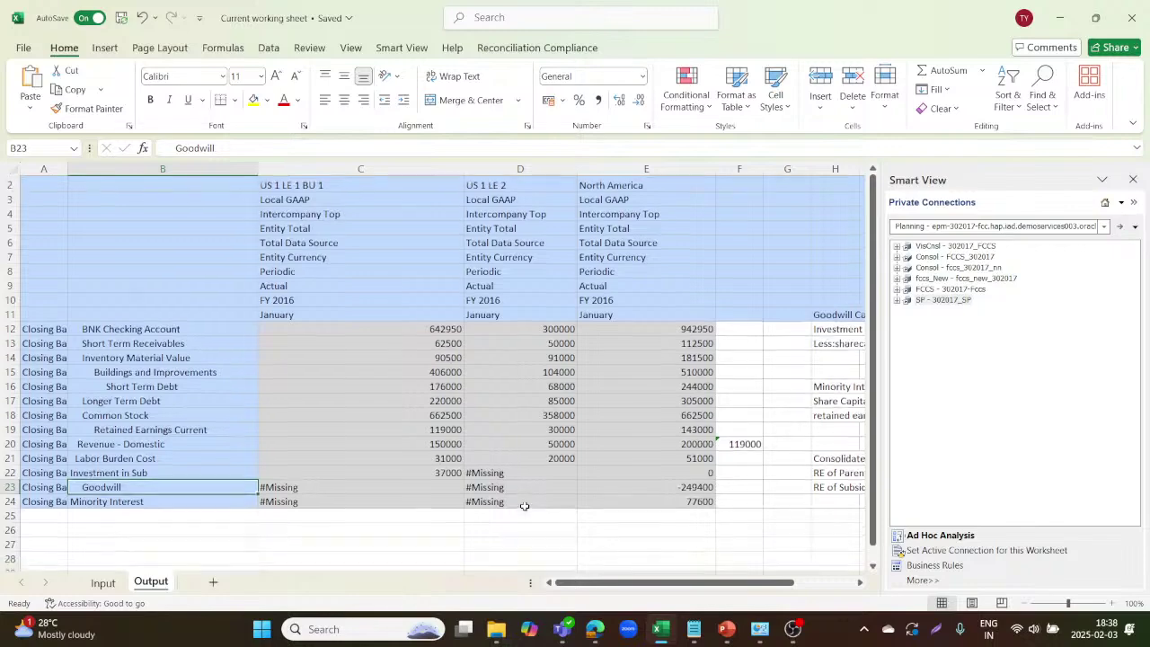
scroll(524, 506, "right", 1)
scroll(525, 506, "up", 1)
scroll(525, 506, "left", 1)
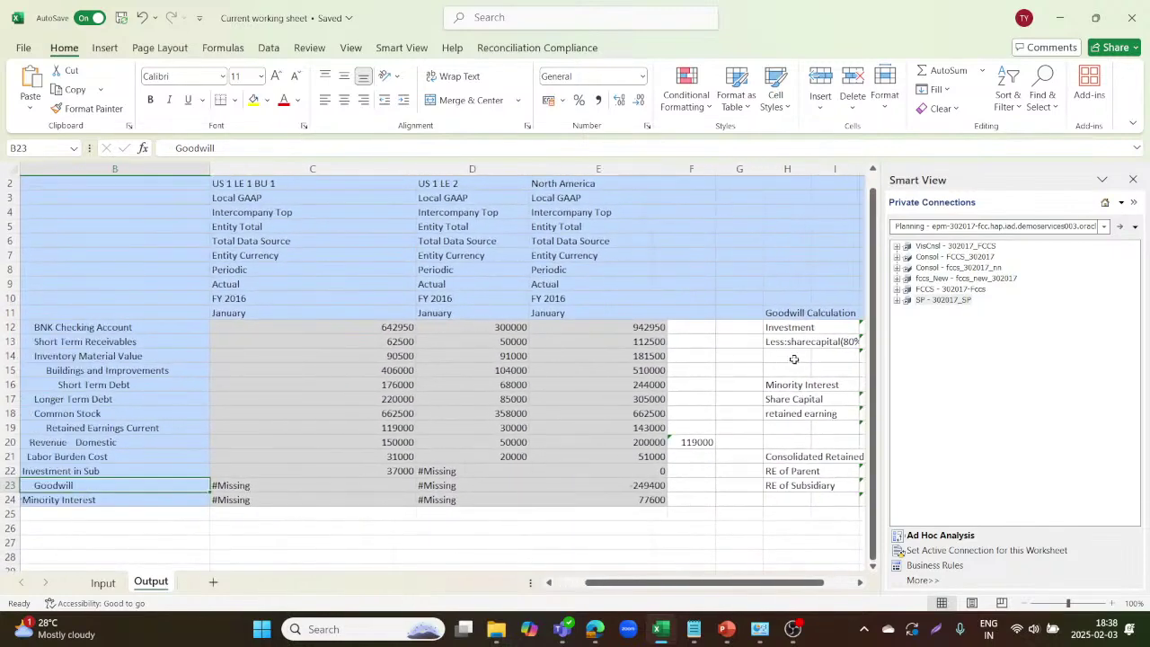
left_click(795, 325)
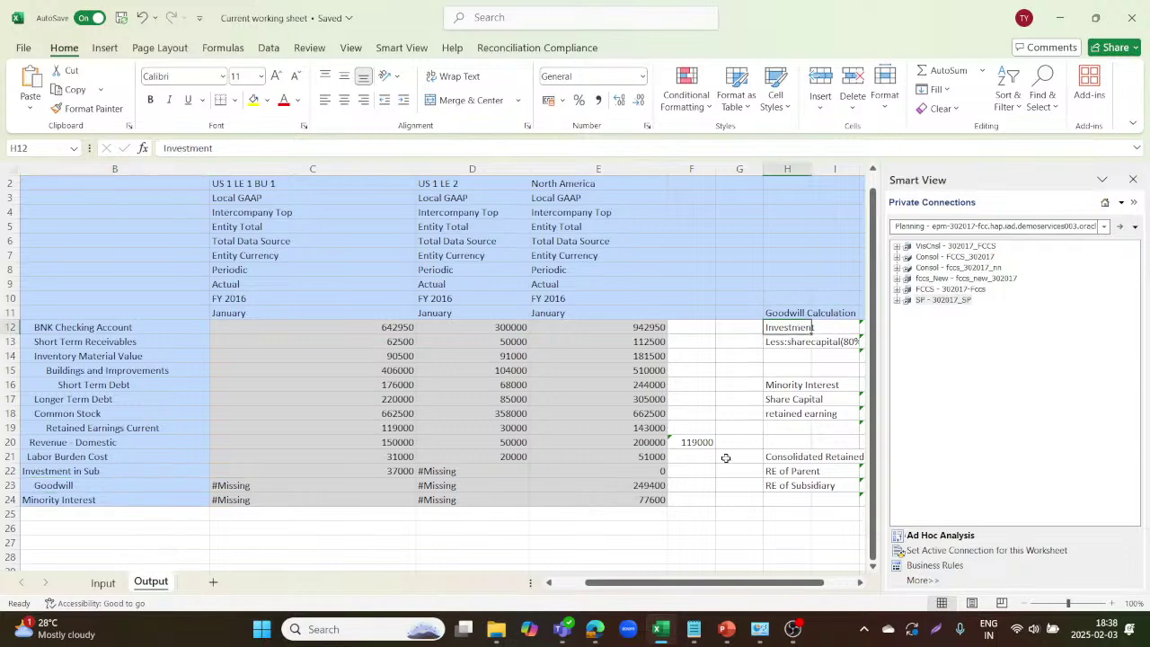
scroll(726, 459, "right", 2)
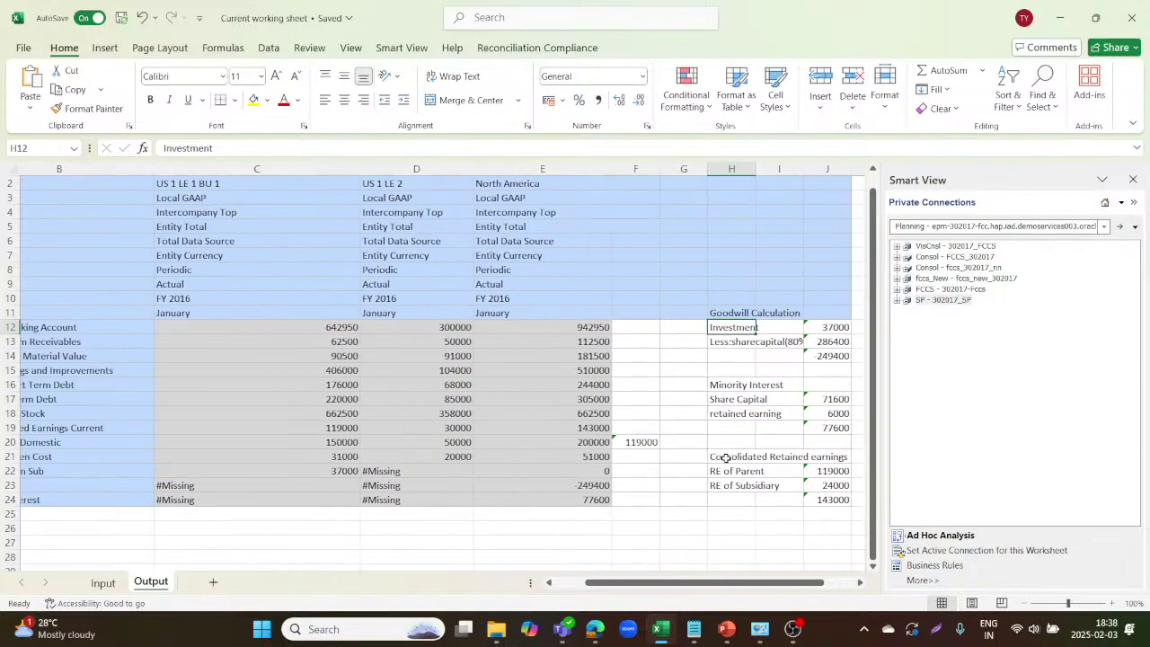
scroll(726, 458, "left", 2)
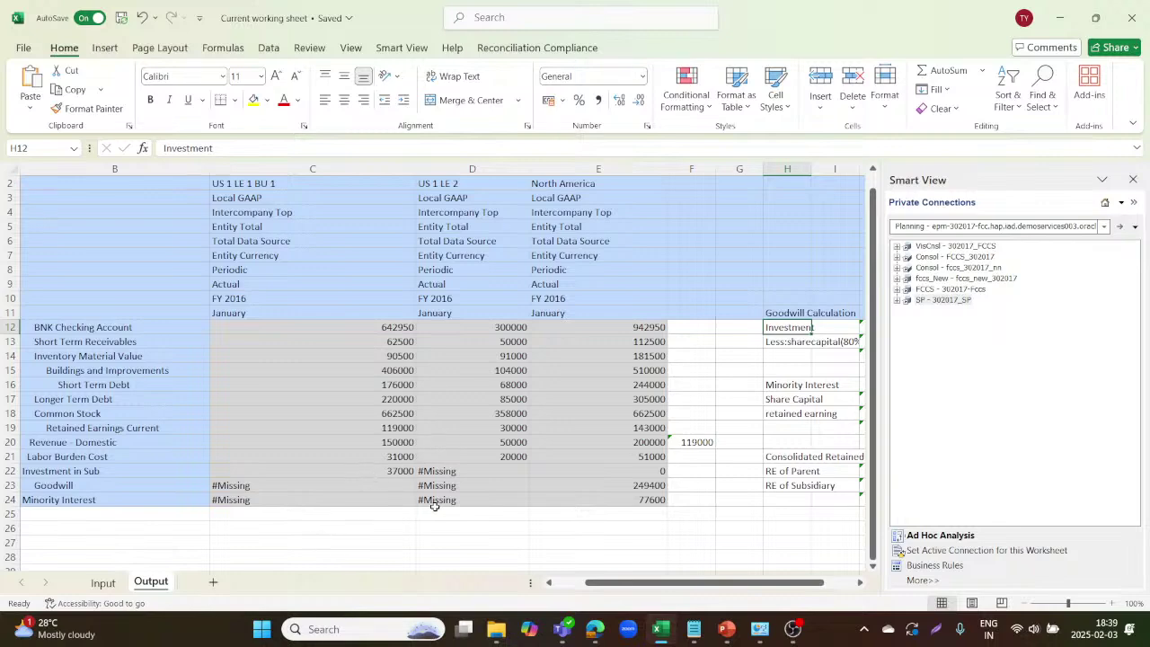
- Enter a Goodwill heading in C28 and an investment row beneath it, linking D29 to the Investment in Sub amount with =C22
scroll(431, 503, "down", 2)
left_click(278, 482)
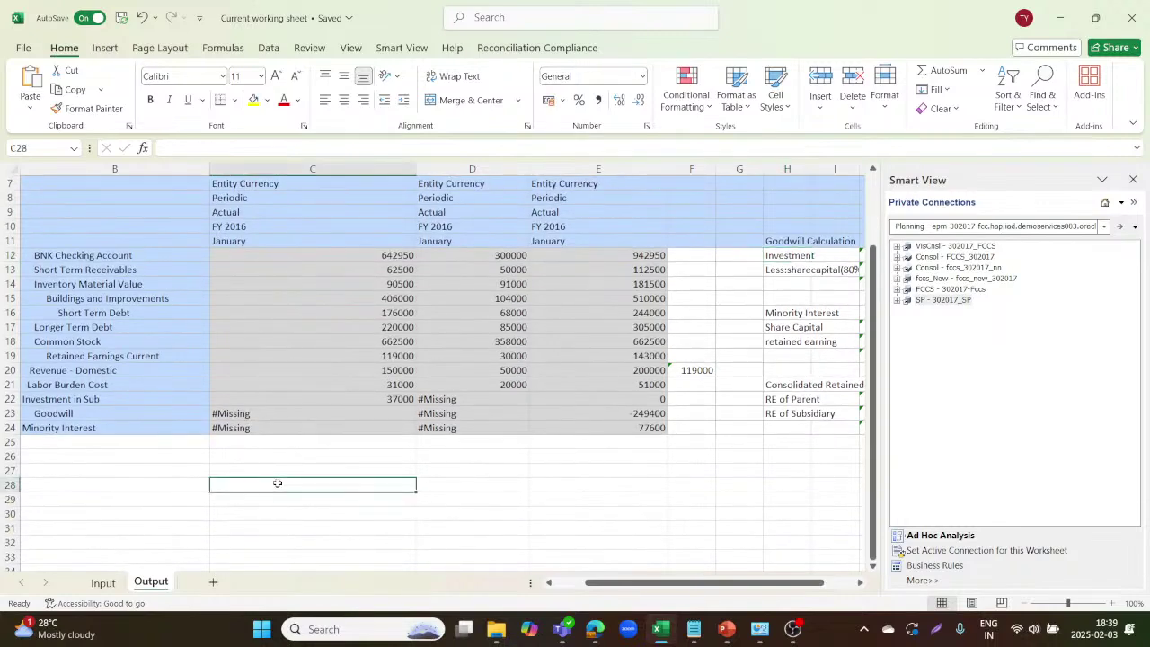
type("Goodwill")
key("Return")
type("inv")
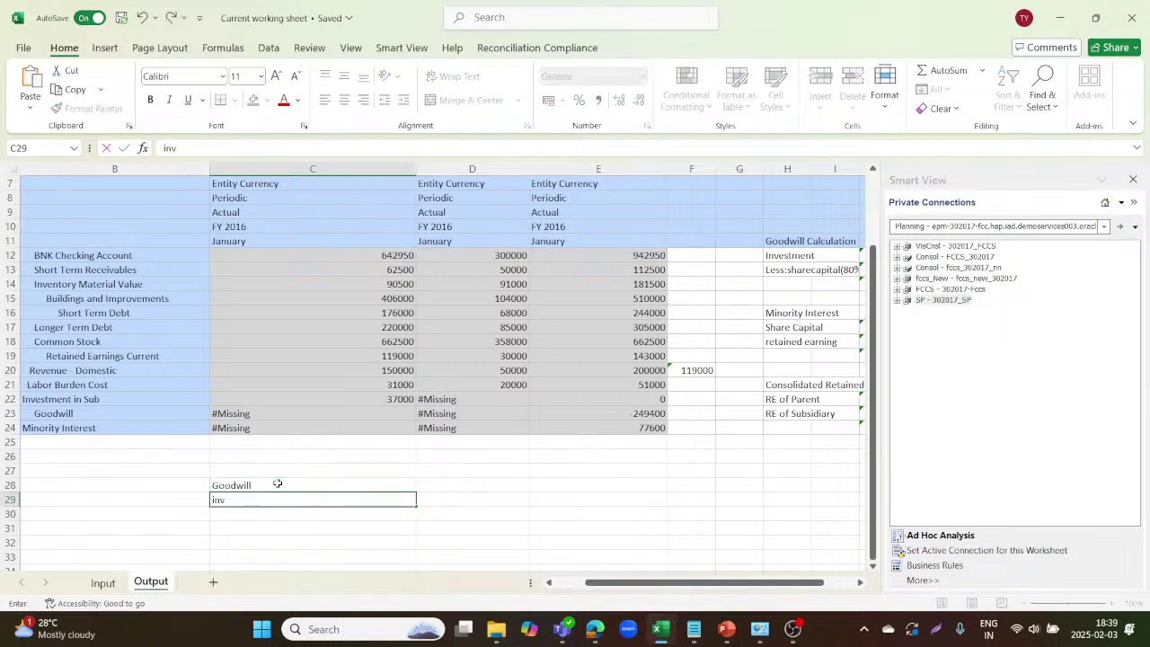
type("estem")
key("BackSpace")
key("BackSpace")
type("ment")
key("Tab")
type("=")
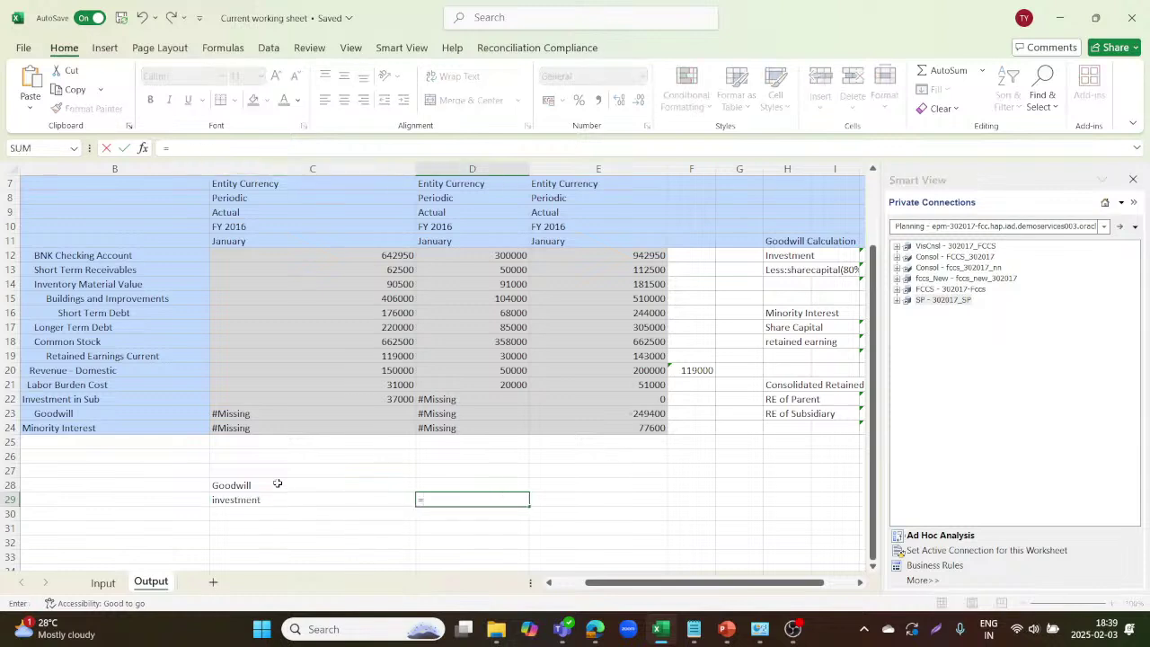
left_click(352, 392)
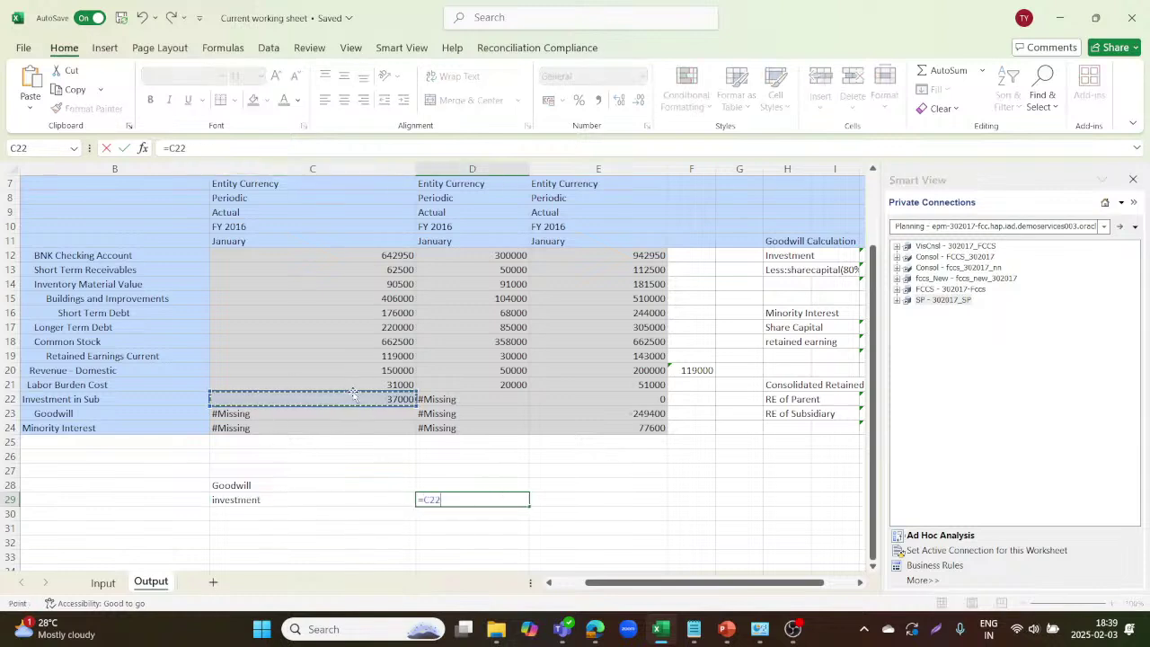
key("Return")
- Add a Less:SC(80%) row in C30 and calculate 80% of US 1 LE 2's Common Stock in D30 with =D18*.8
type("Le")
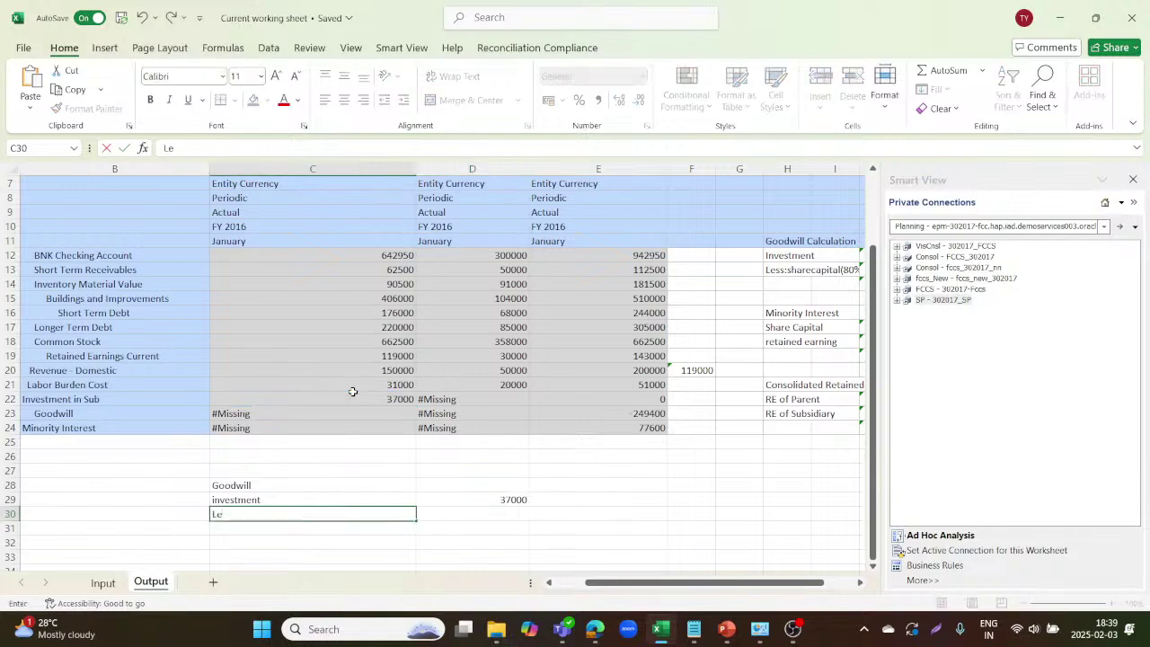
type("ss:SC(80%")
left_click(499, 518)
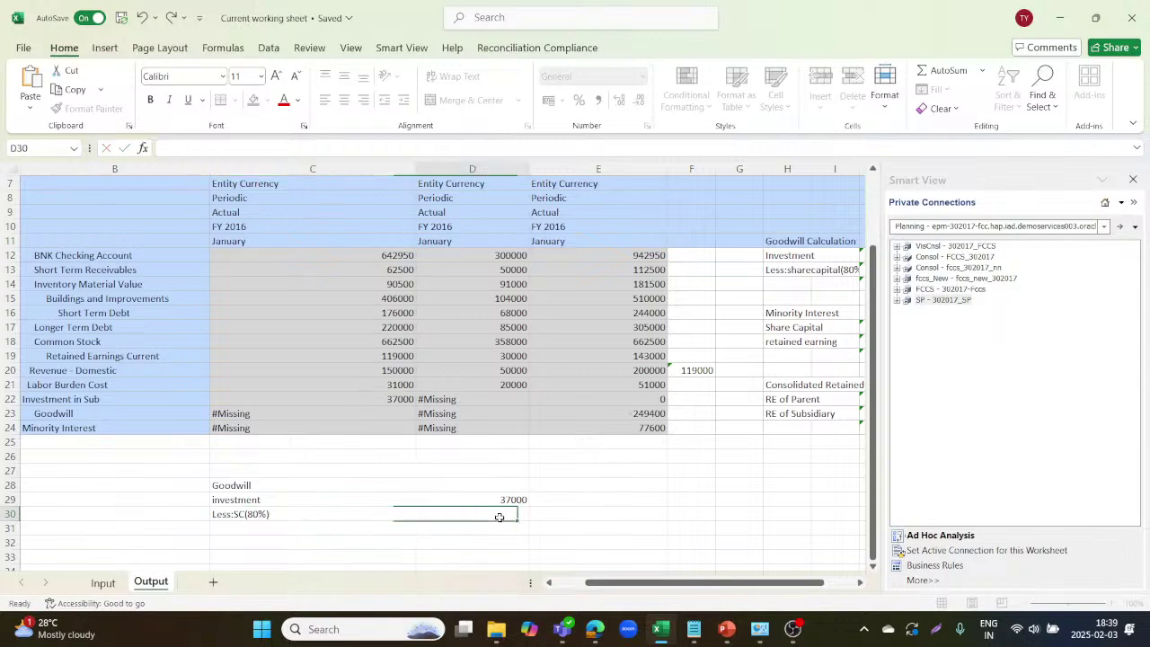
type("=")
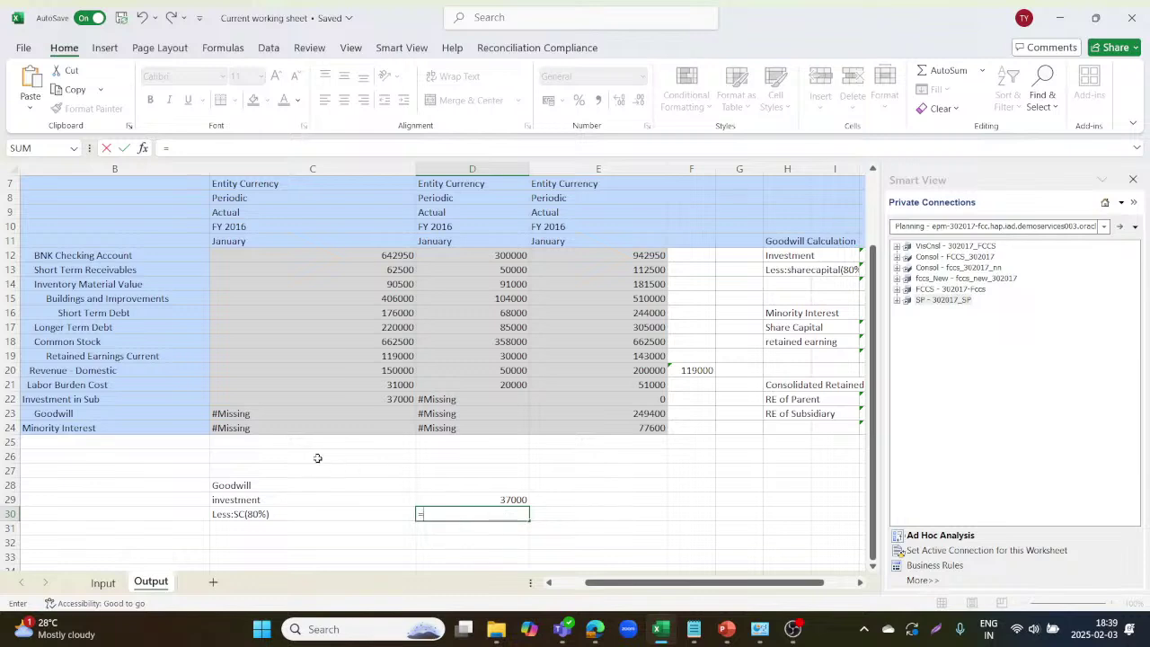
left_click(489, 346)
type("*.8")
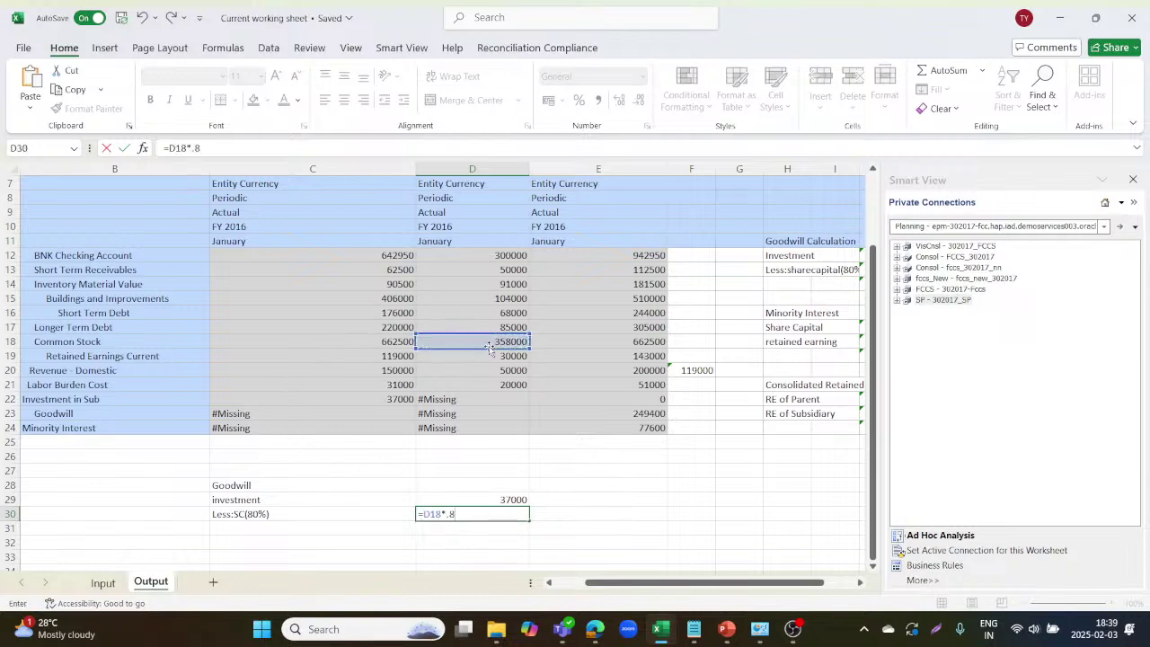
key("Return")
- Calculate goodwill in D31 by subtracting the 80% share capital in D30 from the investment in D29
scroll(762, 427, "right", 2)
scroll(762, 427, "left", 2)
type("=")
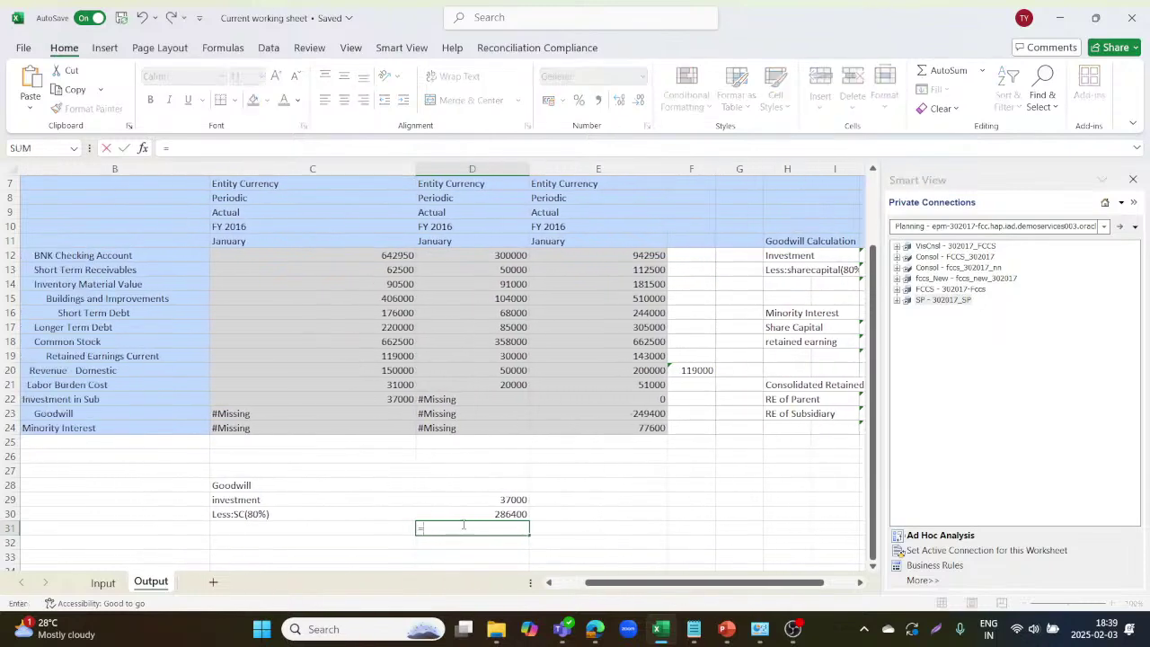
left_click(513, 498)
type("-")
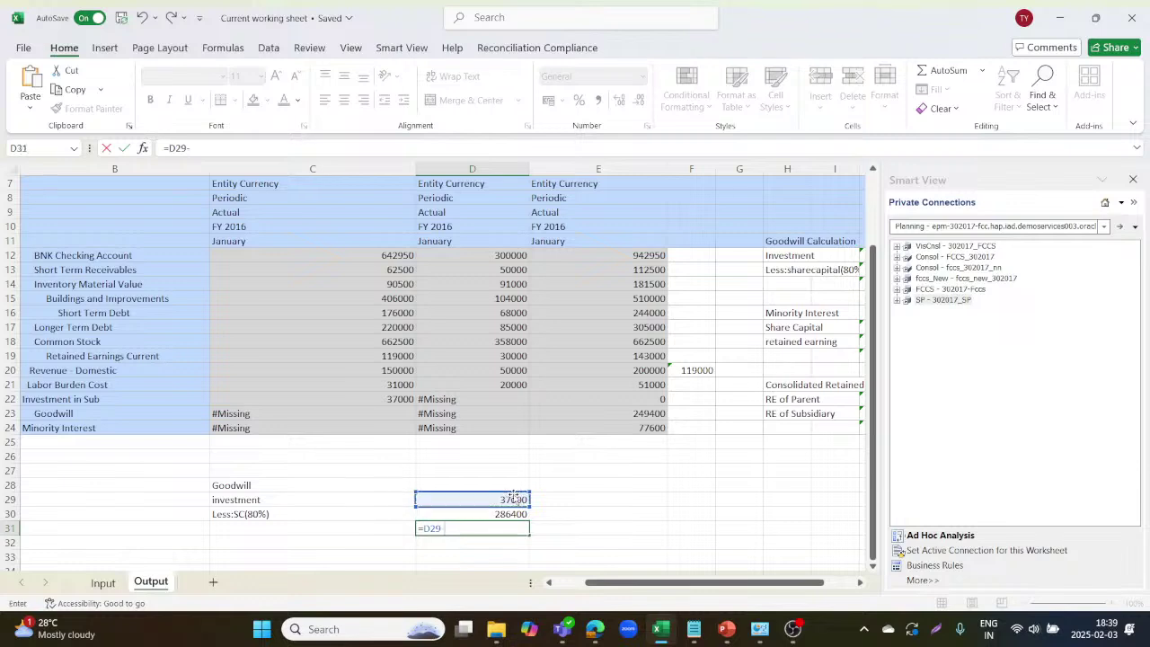
left_click(505, 515)
key("Return")
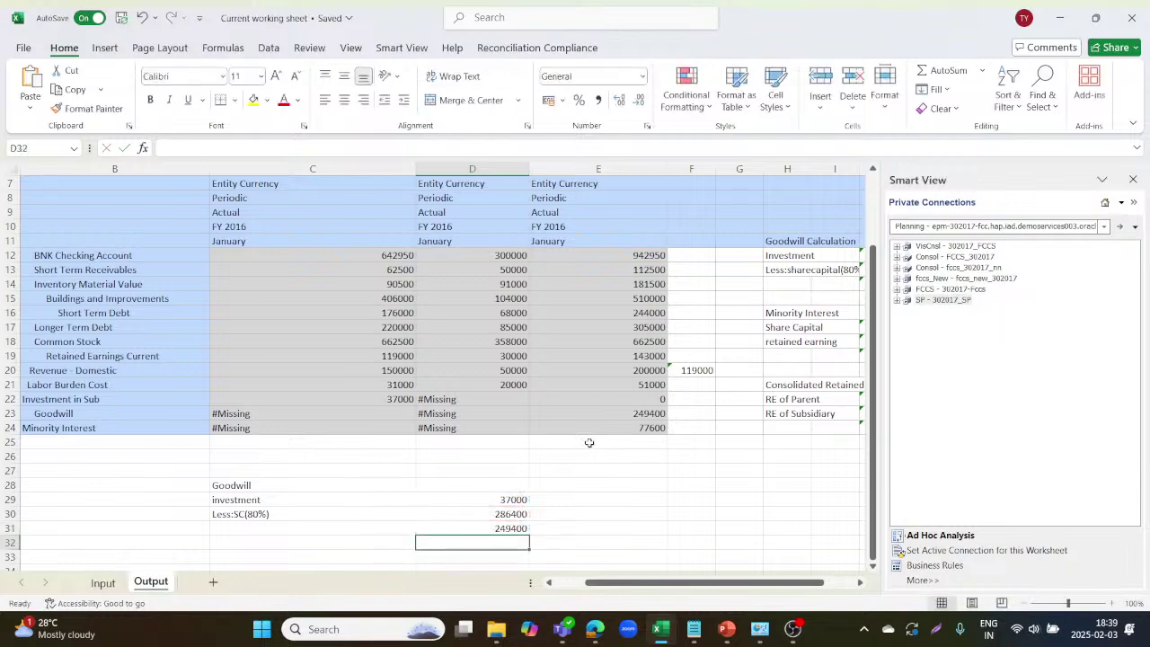
- Check the North America Goodwill value against the manual calculation, and inspect the North America Investment in Sub balance
left_click(606, 416)
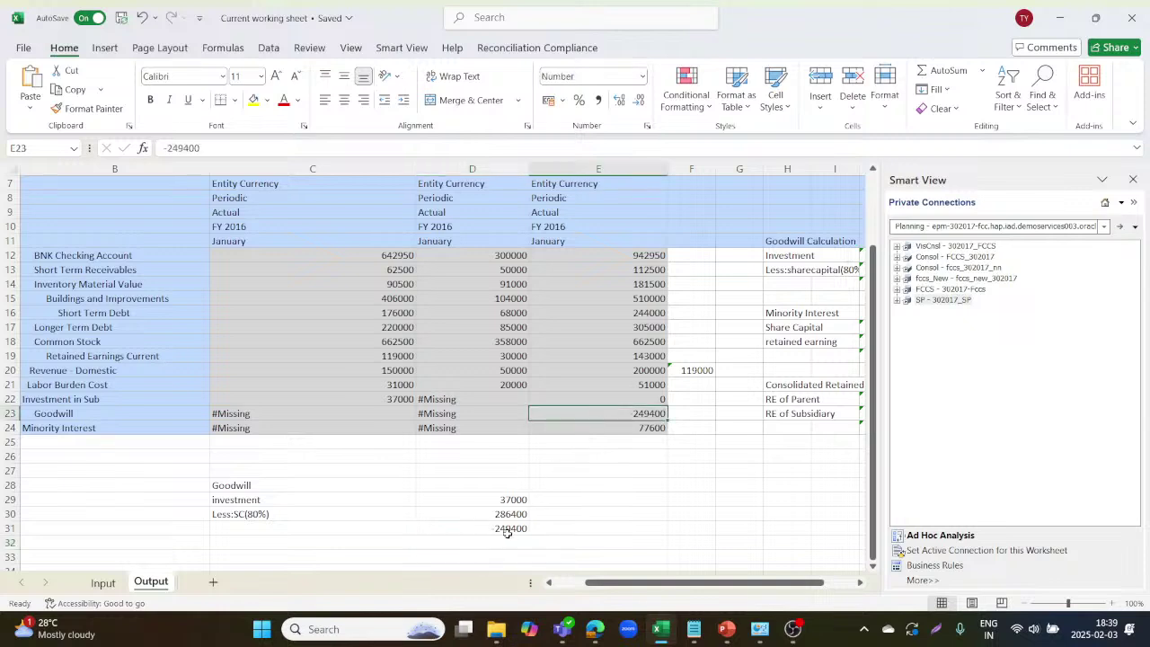
left_click(156, 409)
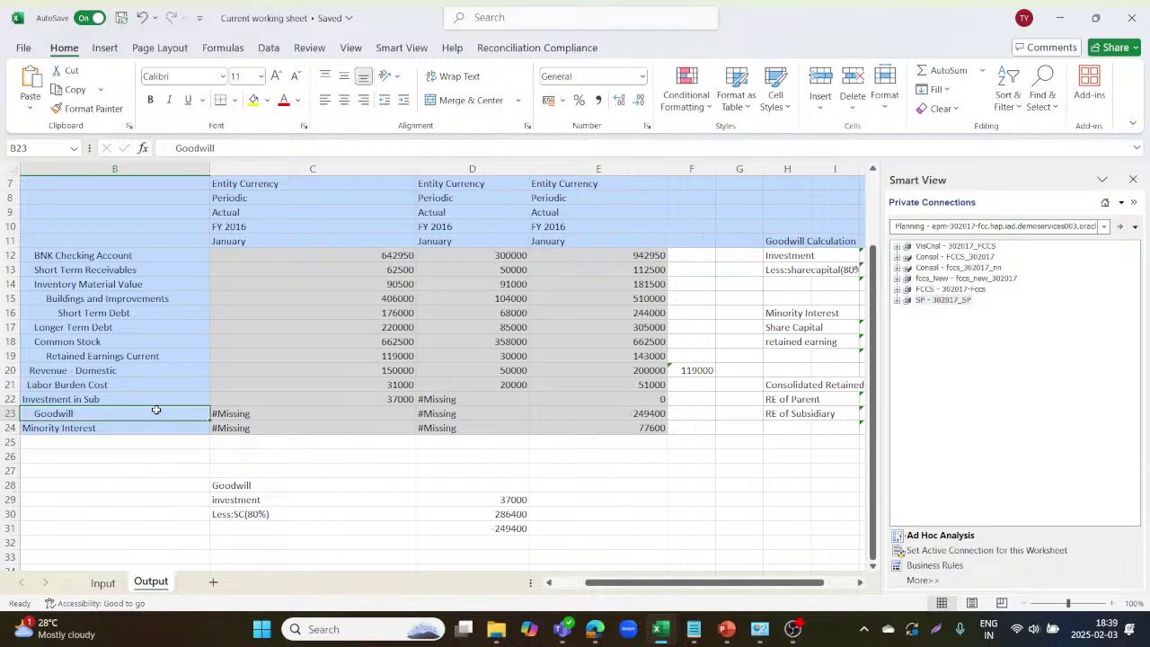
left_click(168, 399)
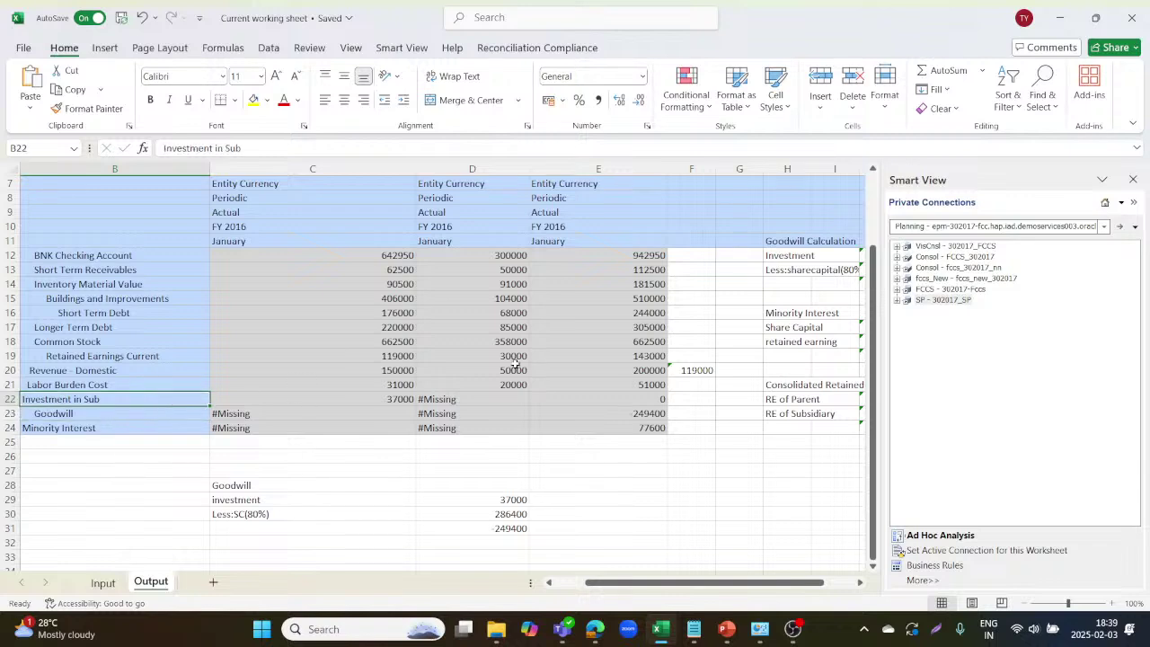
left_click(620, 405)
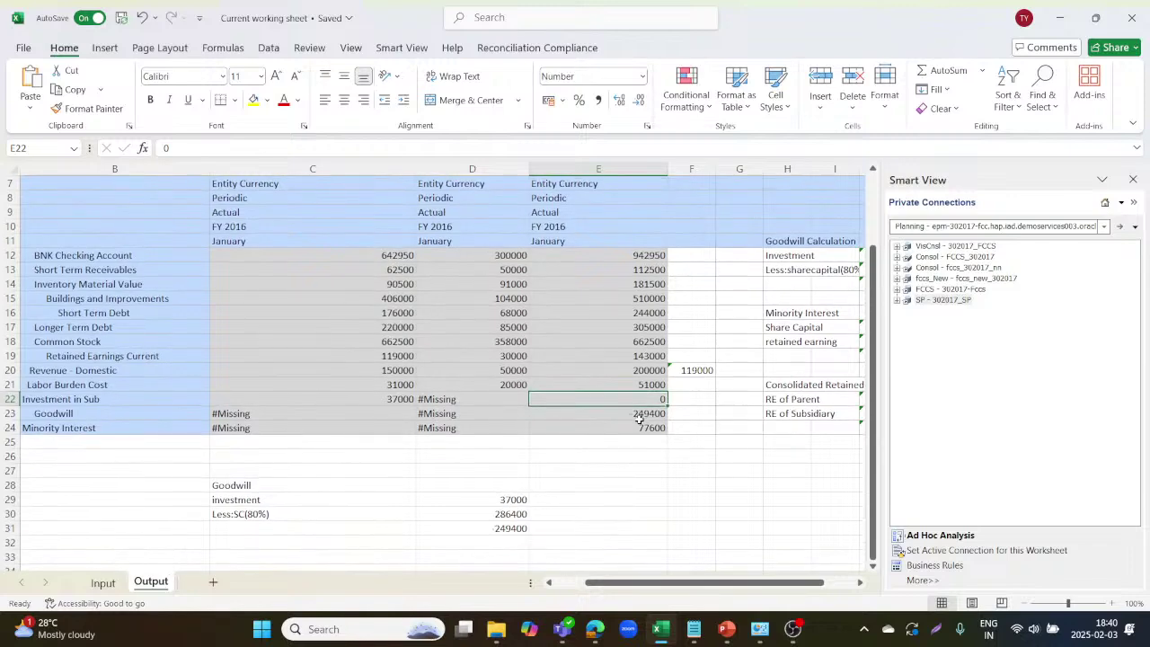
- Examine the Share Capital and retained earning lines of the existing Minority Interest calculation beside the grid
scroll(638, 419, "down", 1)
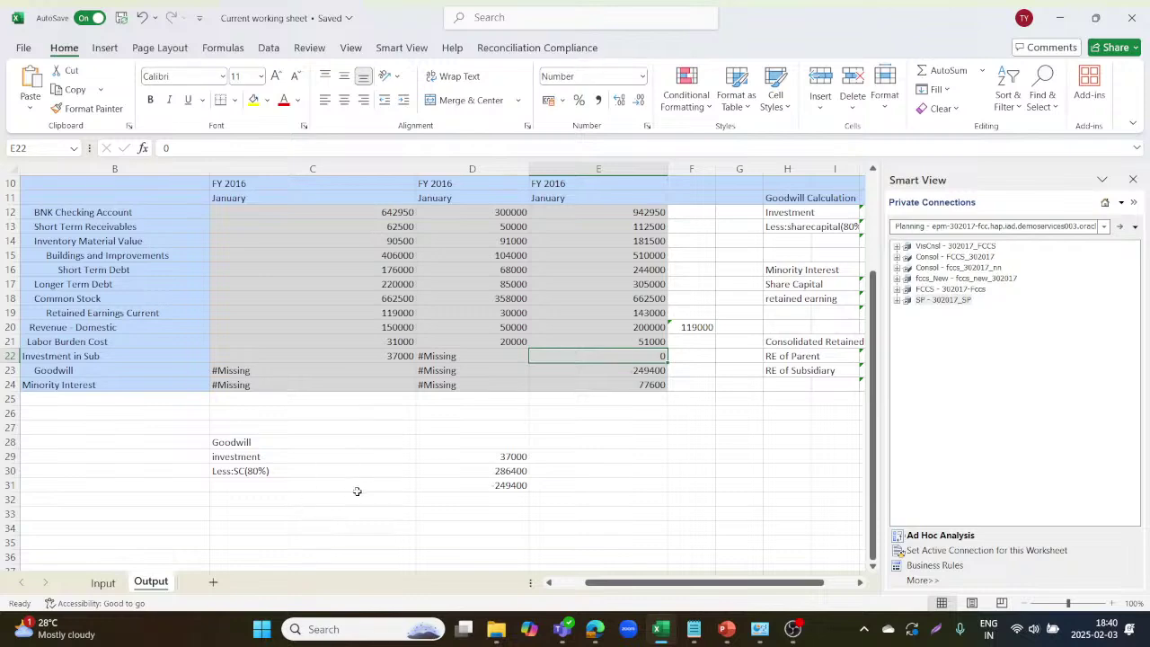
scroll(449, 518, "up", 1)
scroll(449, 519, "right", 1)
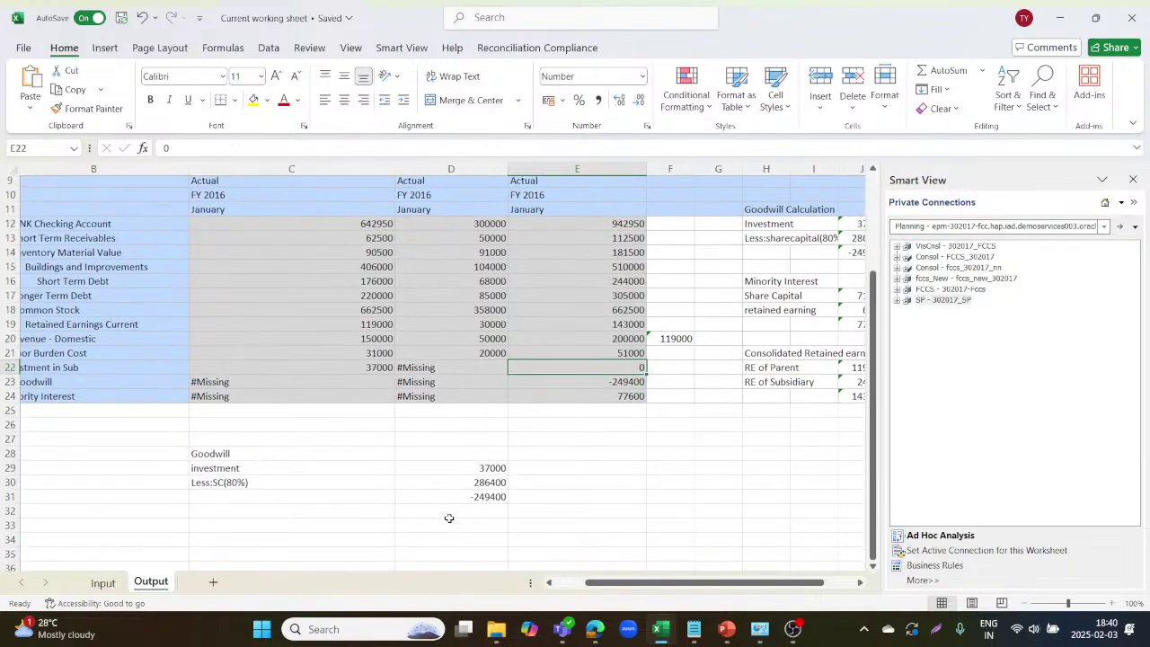
scroll(449, 518, "left", 1)
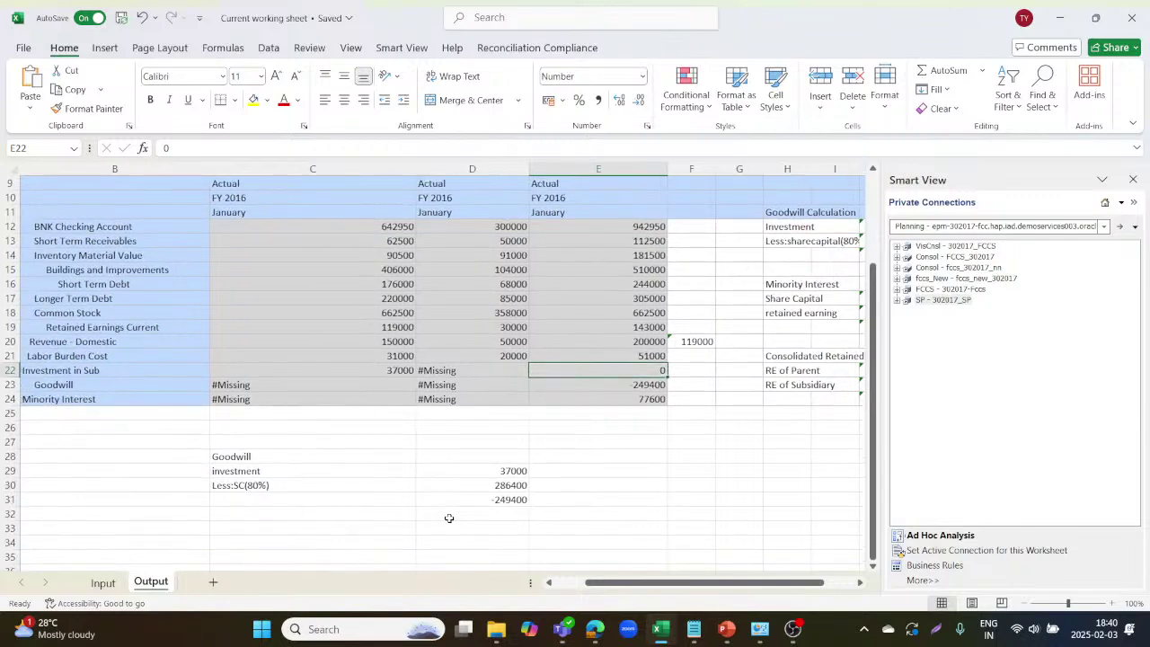
scroll(449, 518, "right", 2)
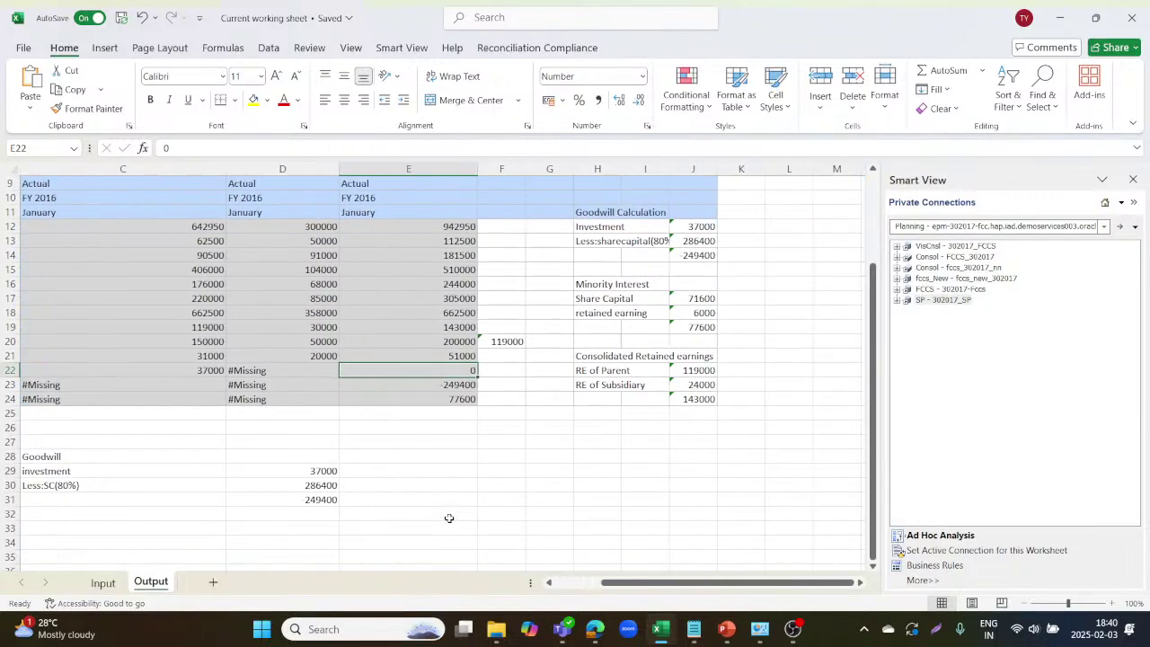
left_click(607, 299)
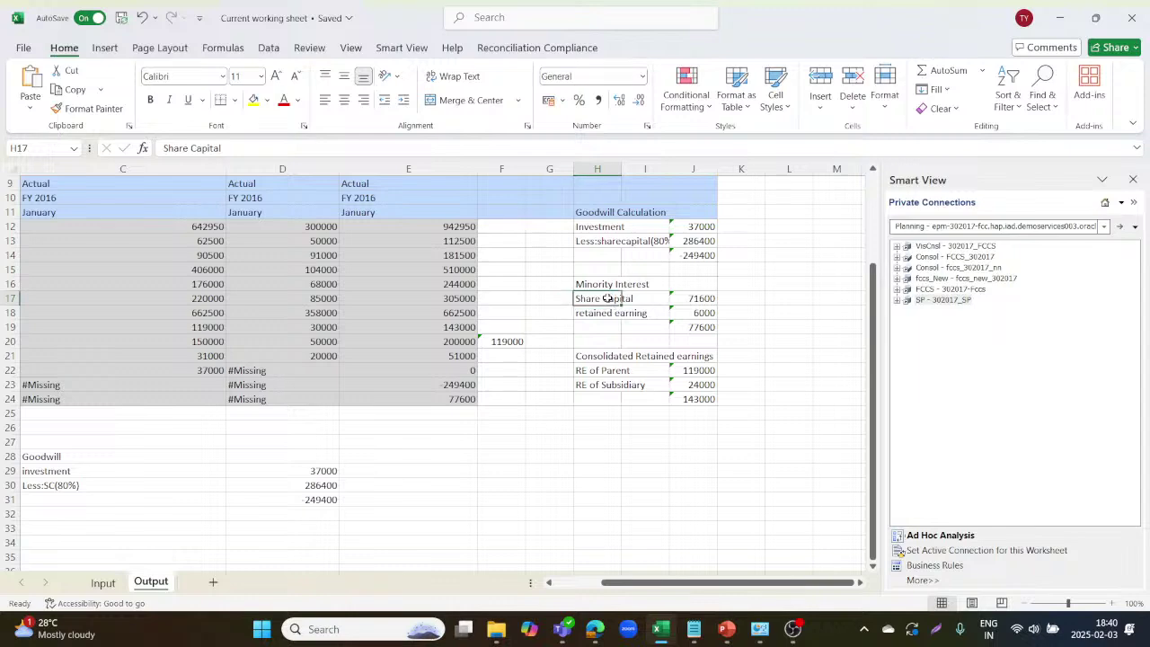
- Add a Minority Interest heading in C33 below the manual goodwill calculation
scroll(346, 436, "left", 3)
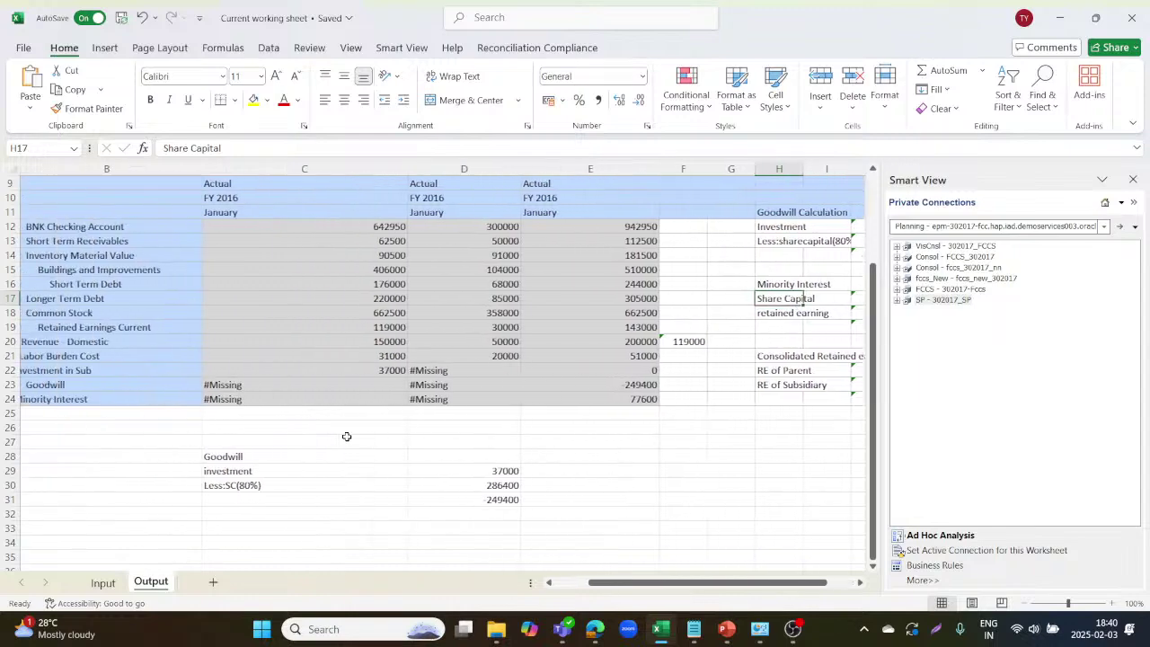
left_click(260, 529)
type("Minor")
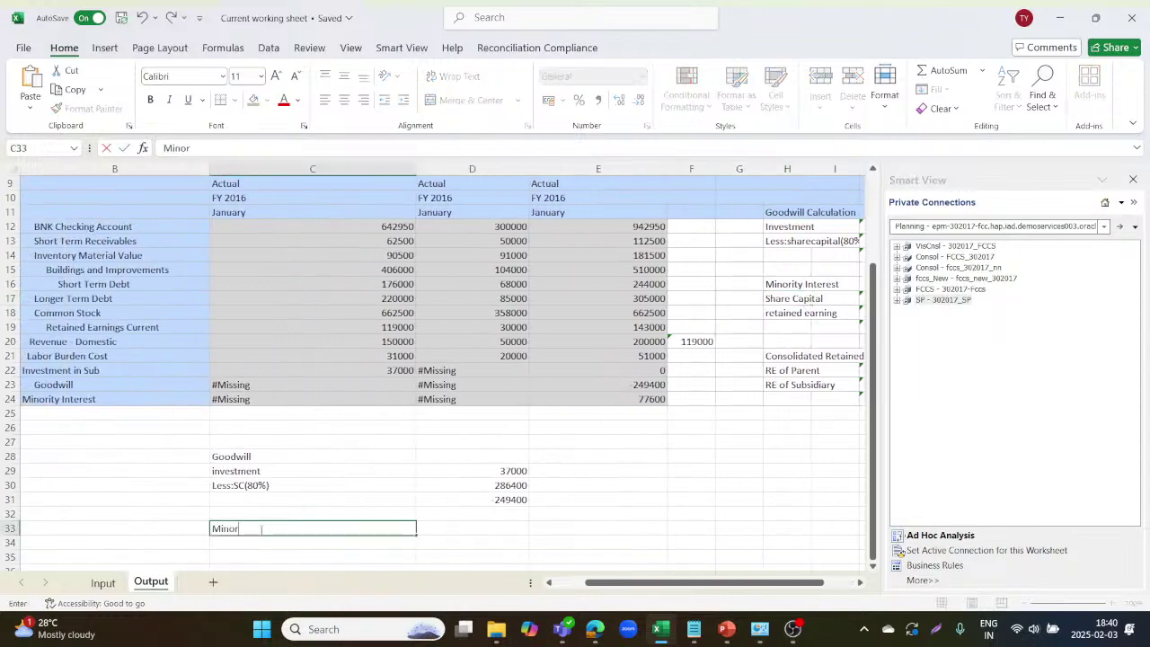
type("ity Interest")
key("Return")
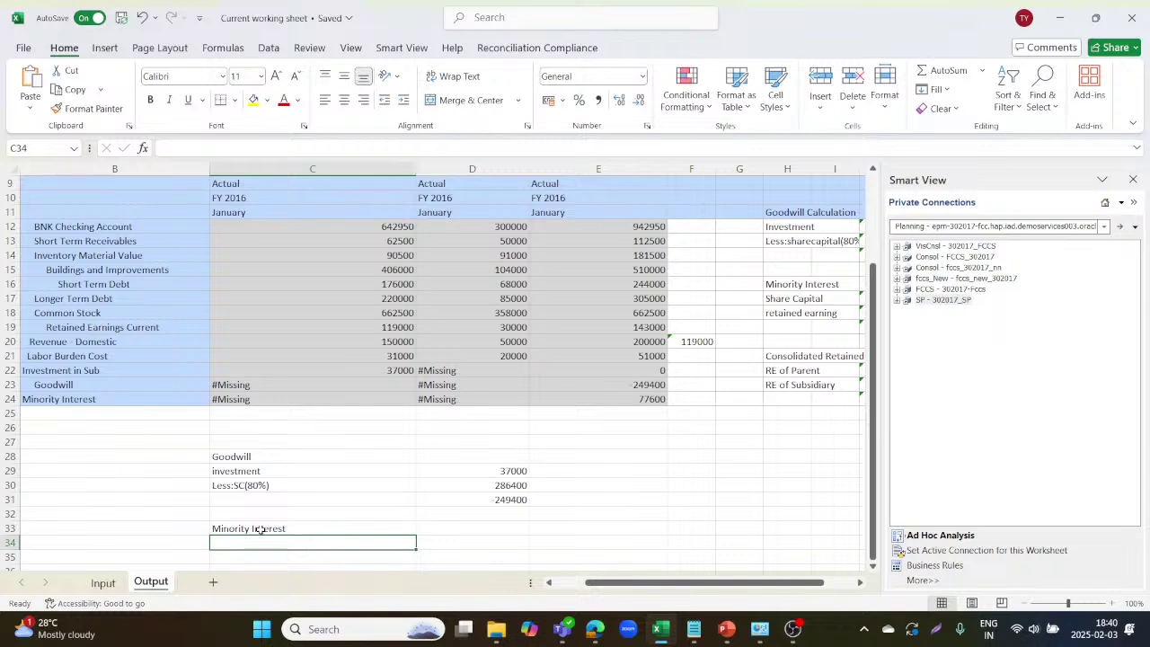
- Add a Share Capital row in C34 and calculate 20% of US 1 LE 2's Common Stock (D18) in D34
type("S")
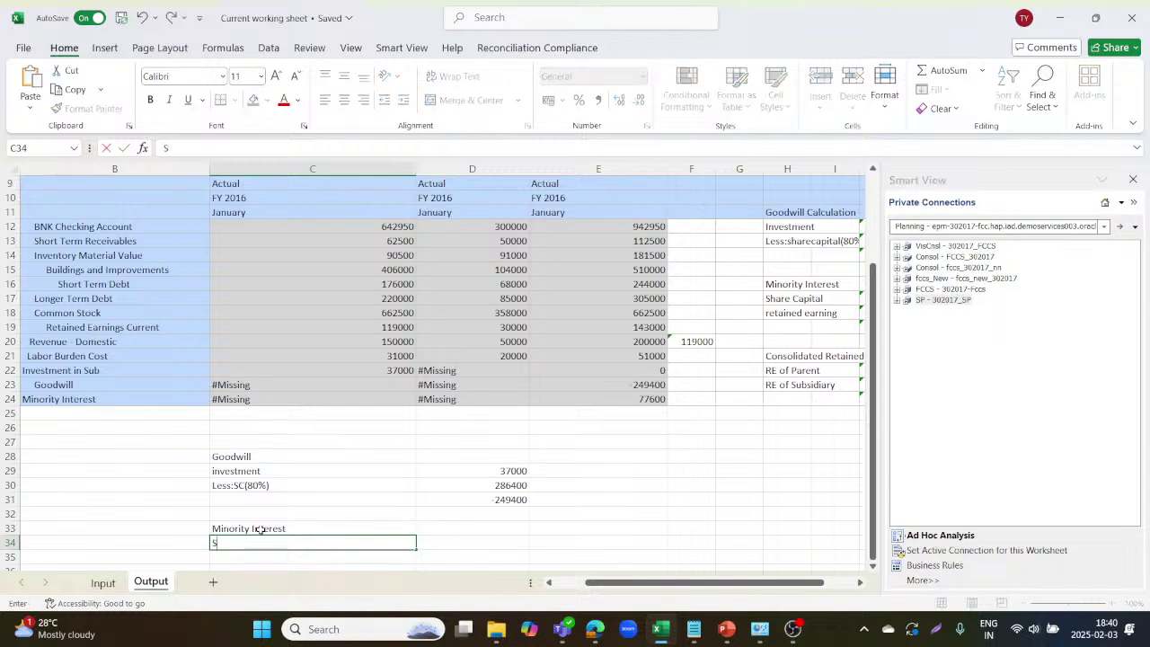
type("hare Capital")
key("Tab")
type("=")
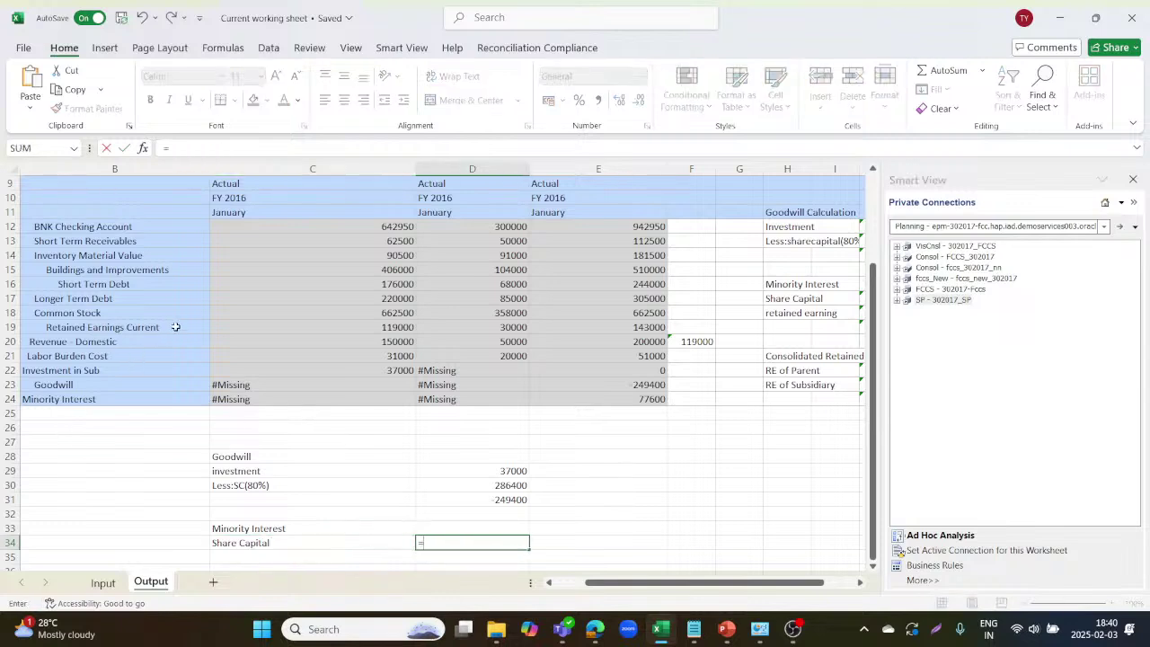
left_click(485, 308)
type("*")
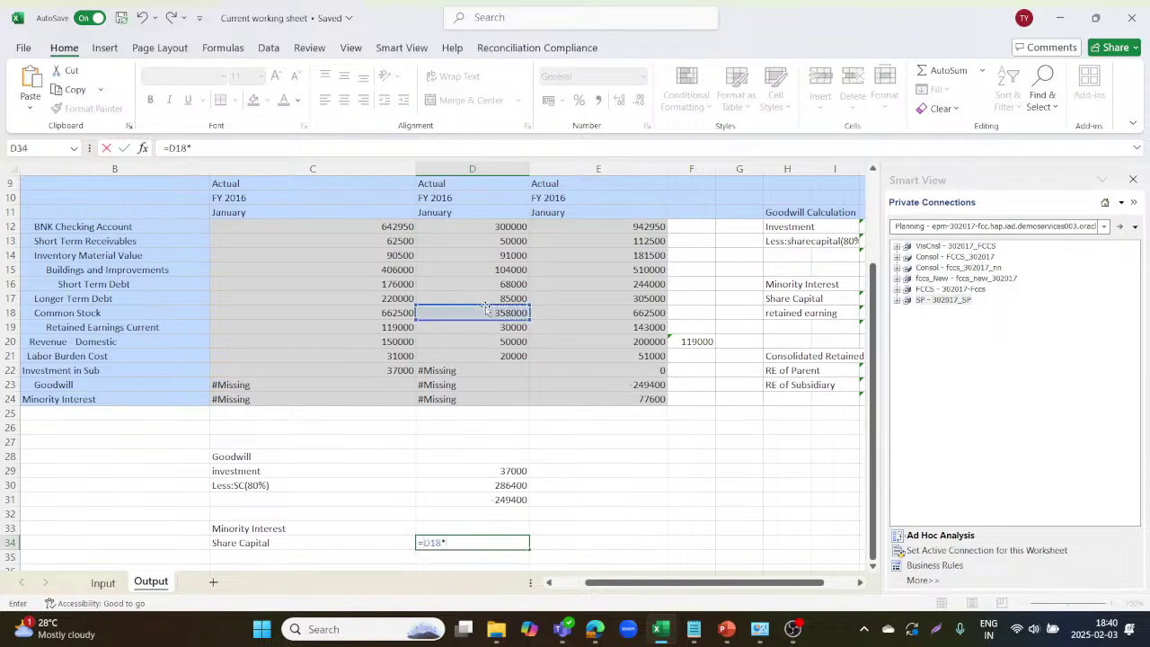
key("Return")
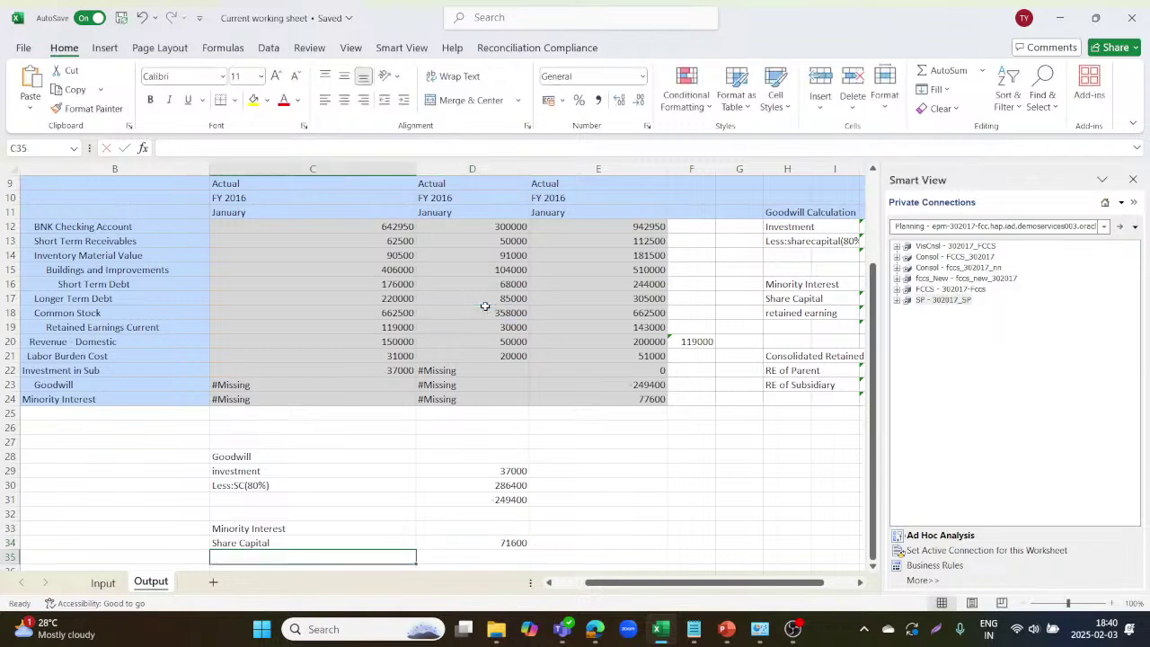
- Add an RE row in C35 and calculate 20% of US 1 LE 2's Retained Earnings Current (D19) in D35
type("RE")
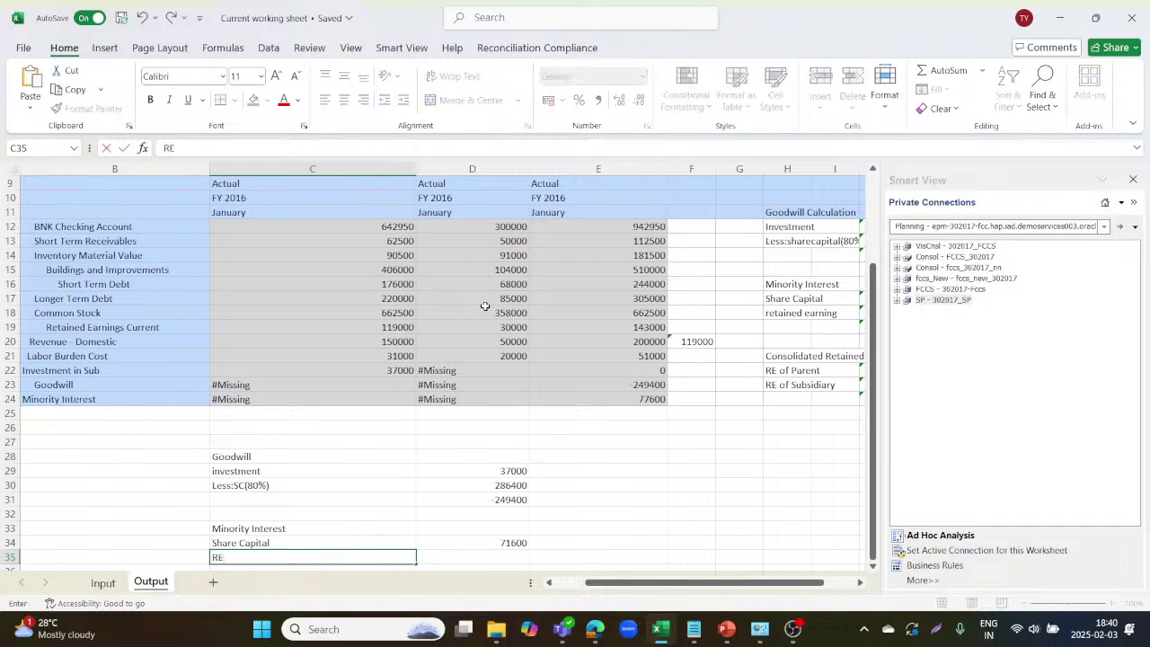
key("Tab")
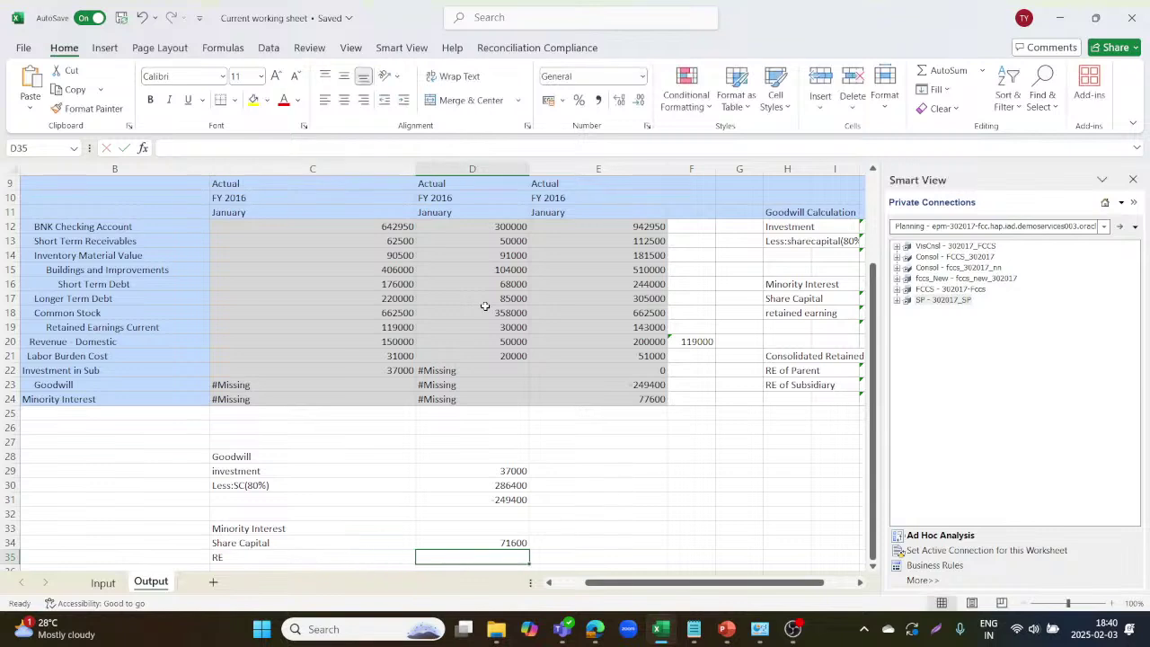
type("=")
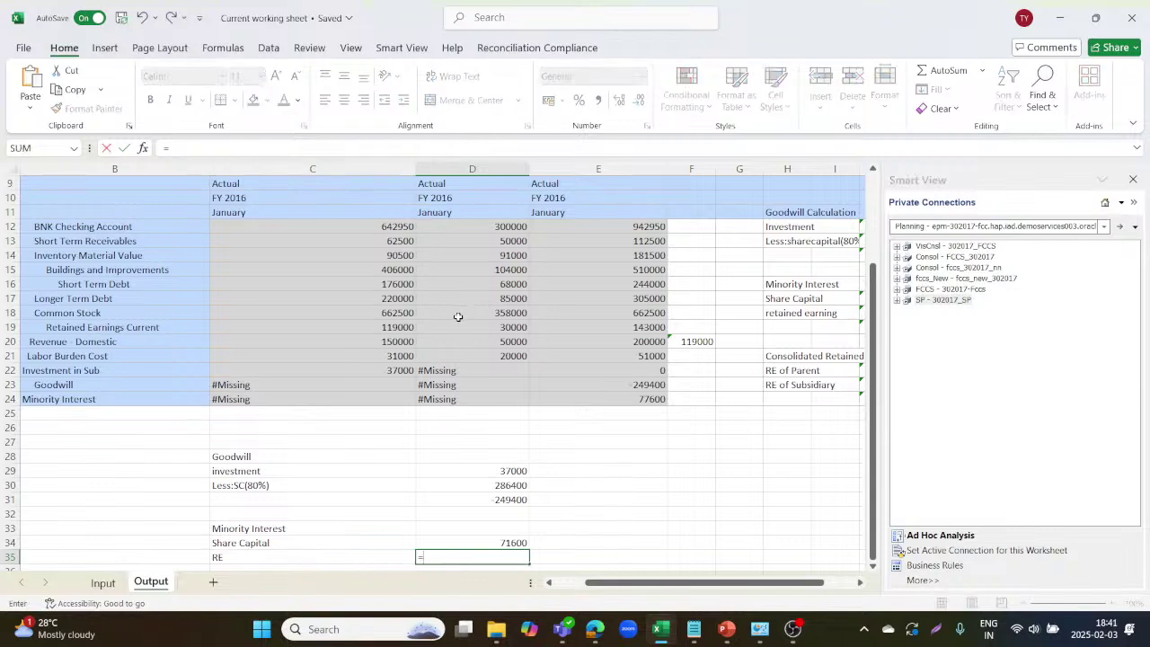
left_click(454, 327)
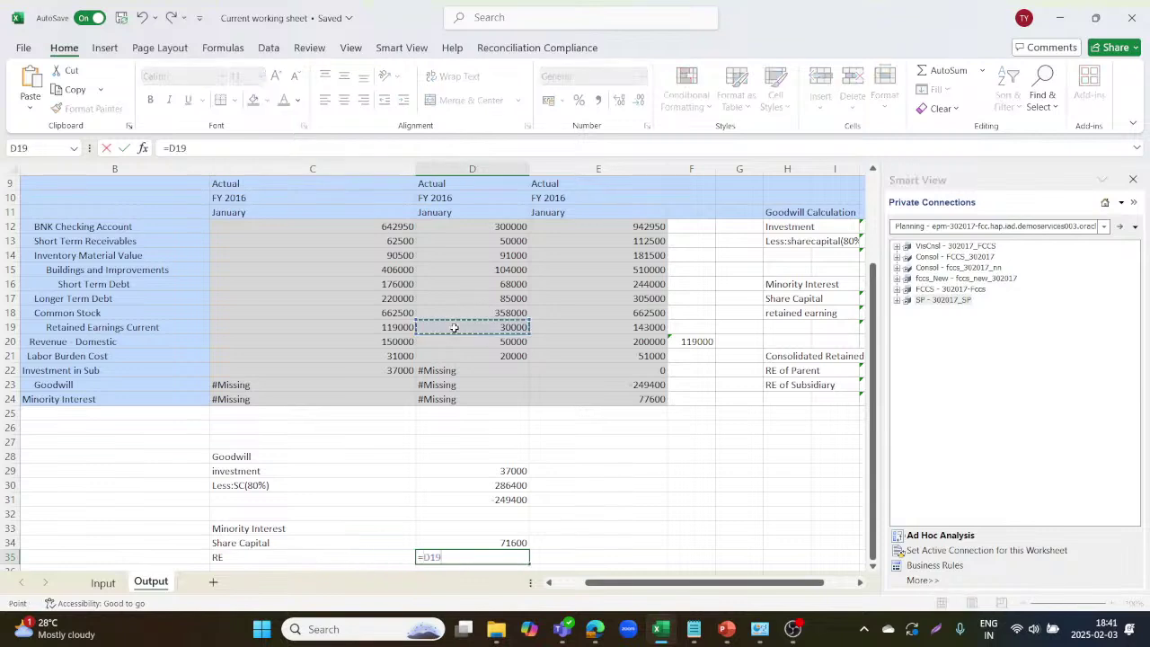
type("*")
key("Return")
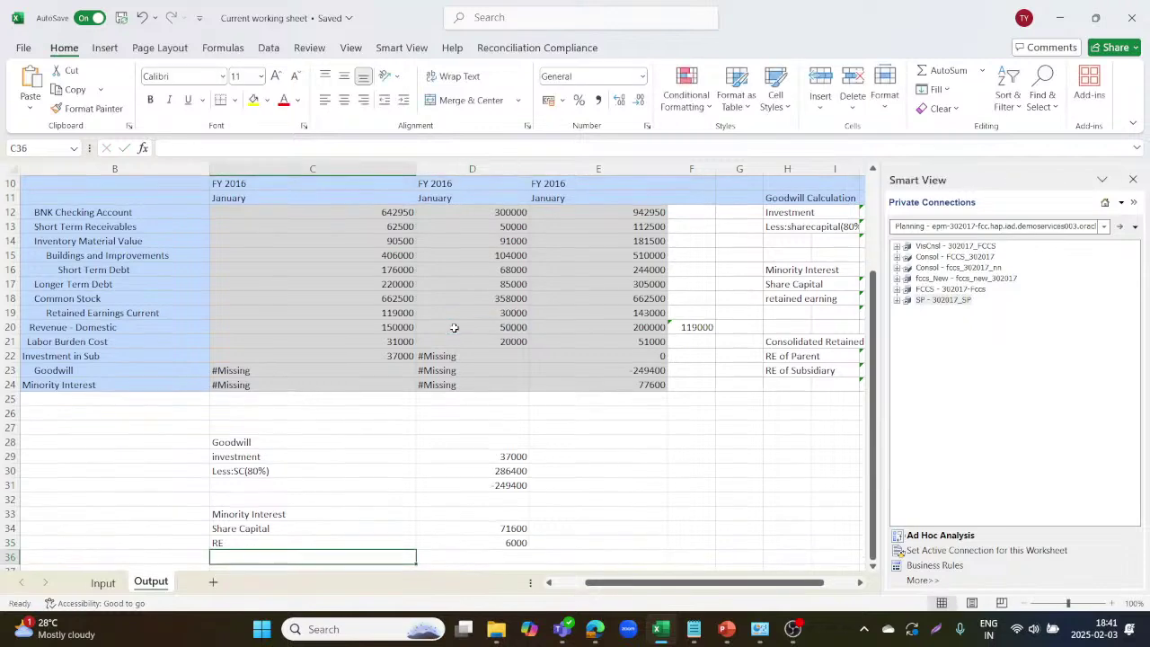
- Calculate the total minority interest in D36 with =D34+D35 and compare it with the North America Minority Interest value
key("Right")
type("=")
key("Up")
key("Up")
type("+")
key("Up")
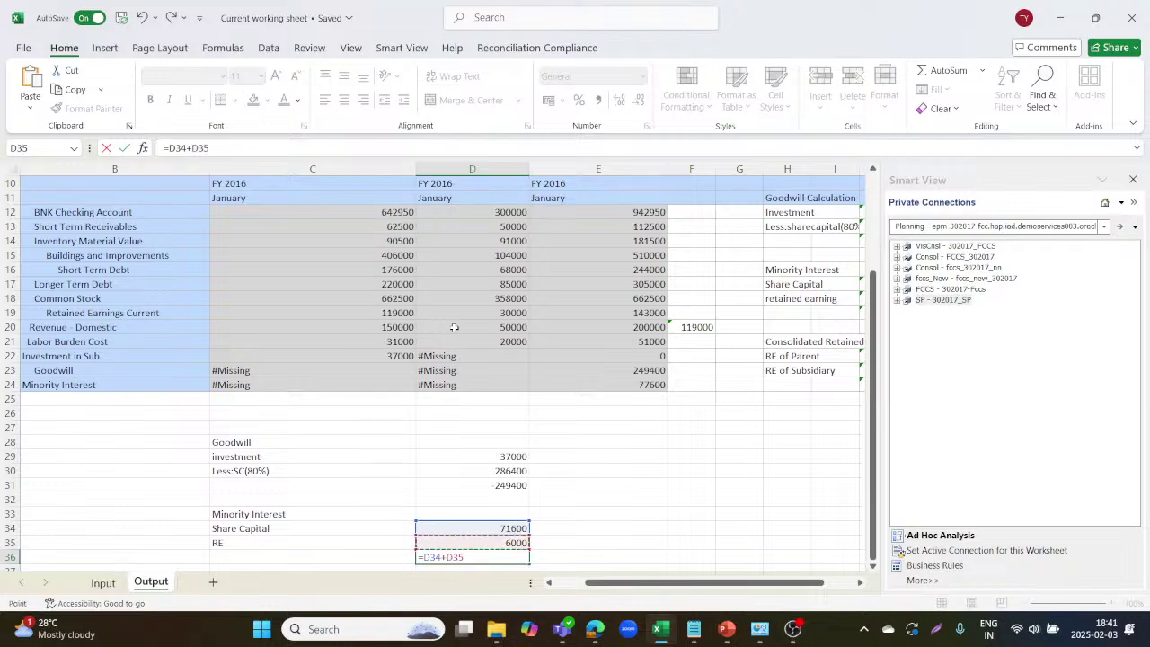
key("Return")
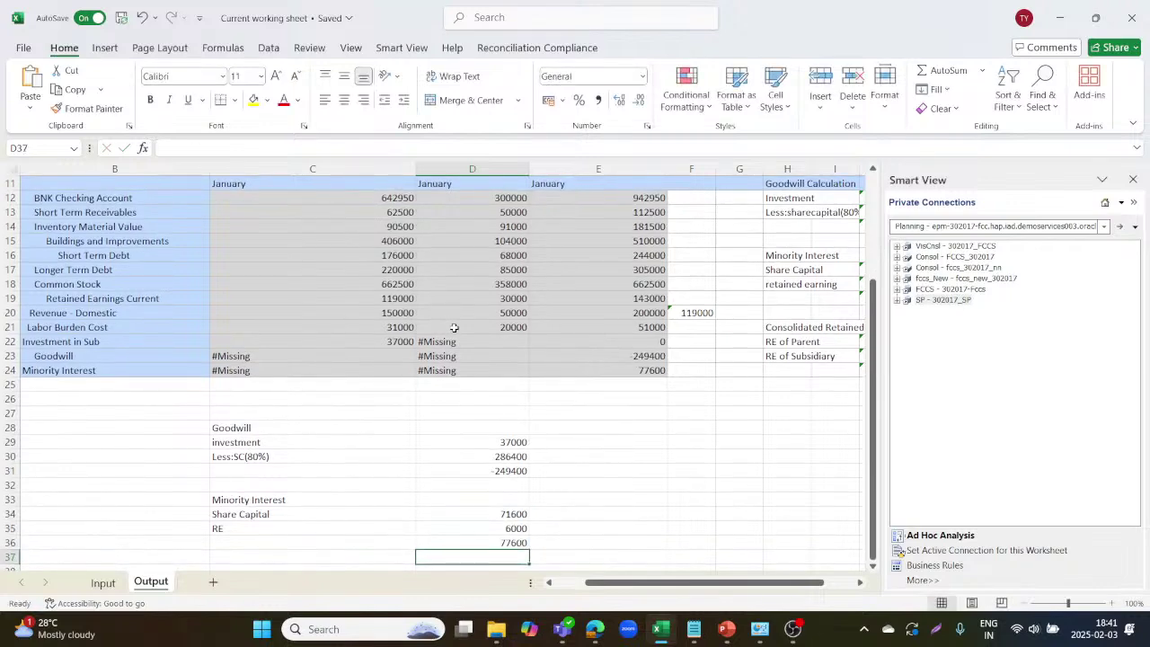
left_click(645, 368)
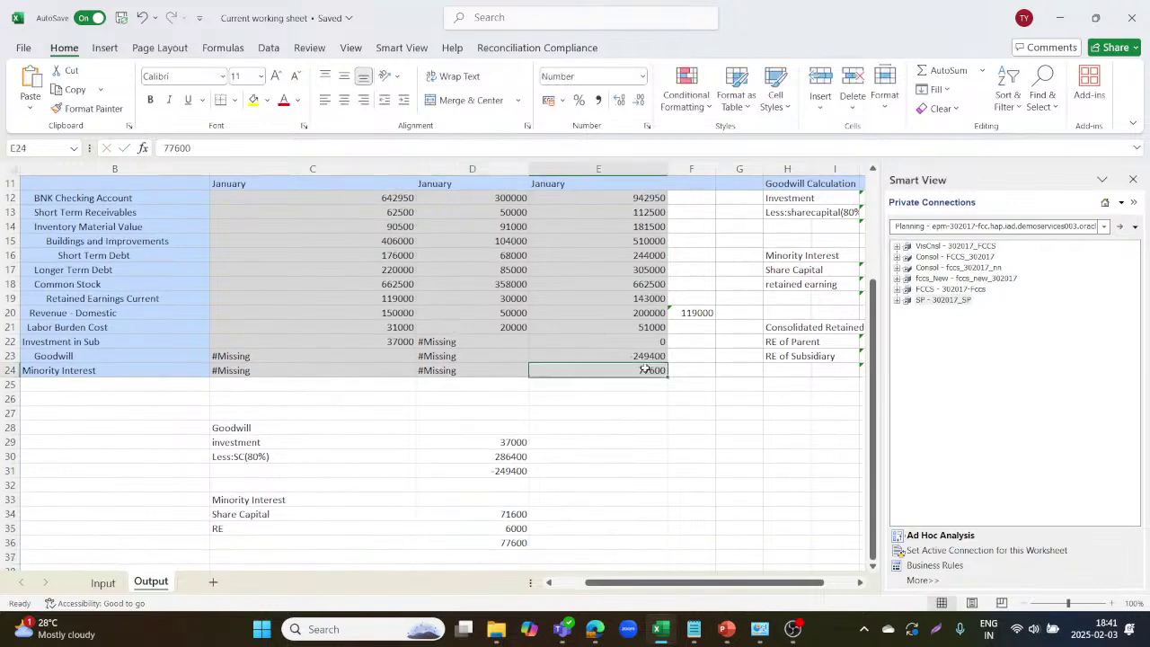
left_click(513, 541)
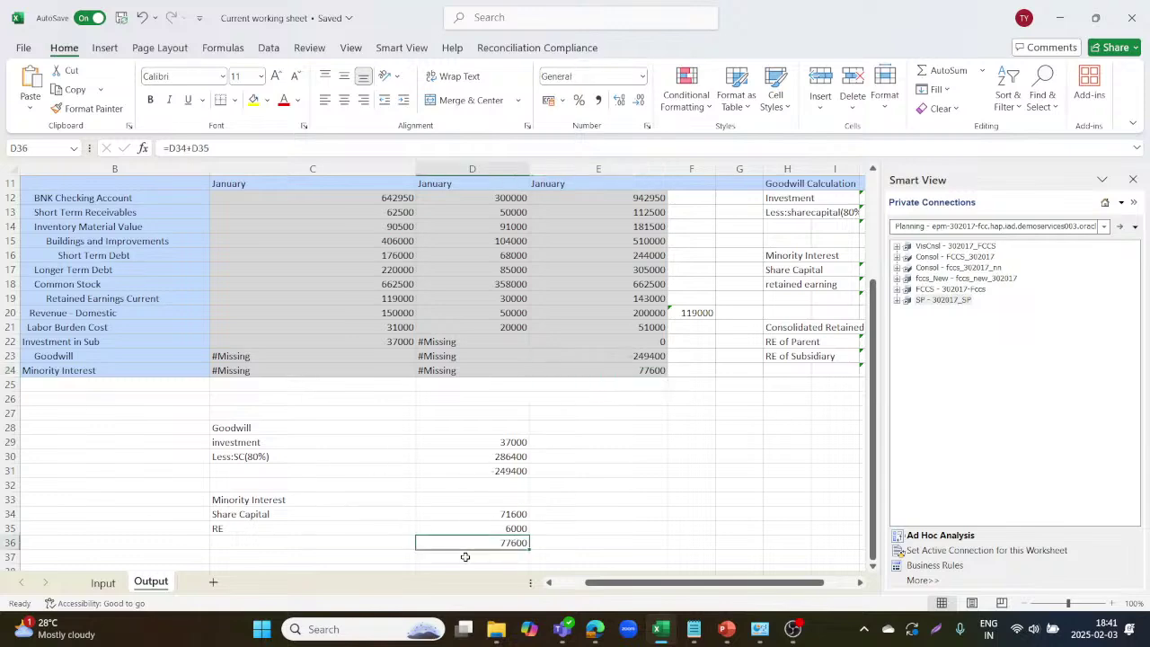
scroll(543, 553, "down", 1)
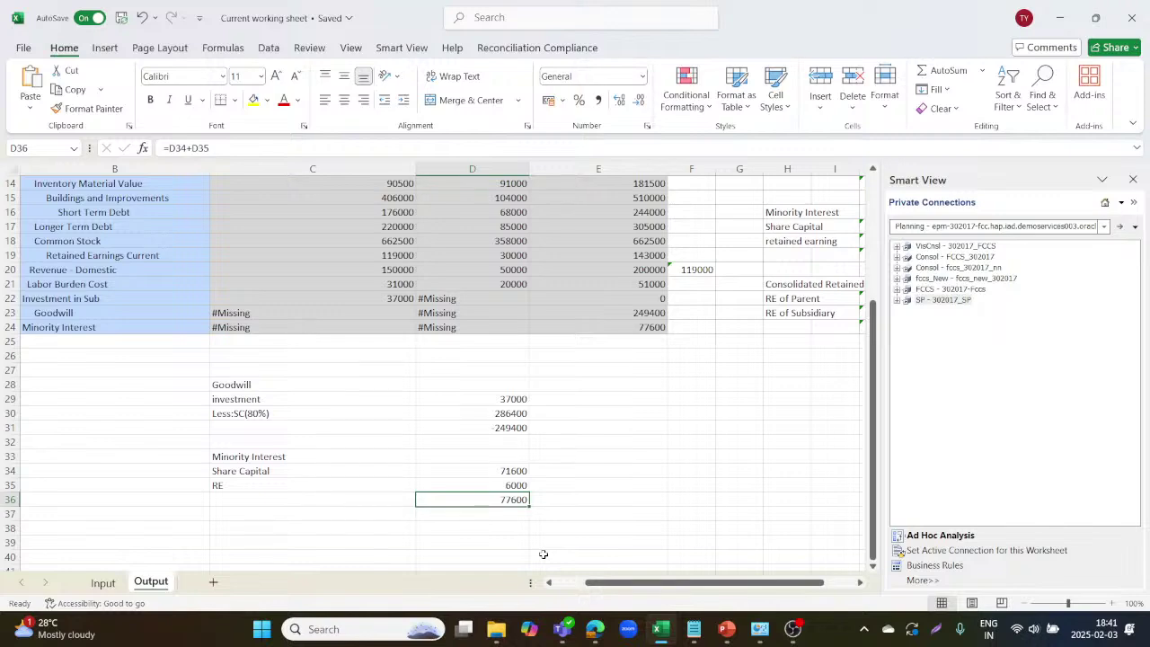
scroll(543, 552, "down", 2)
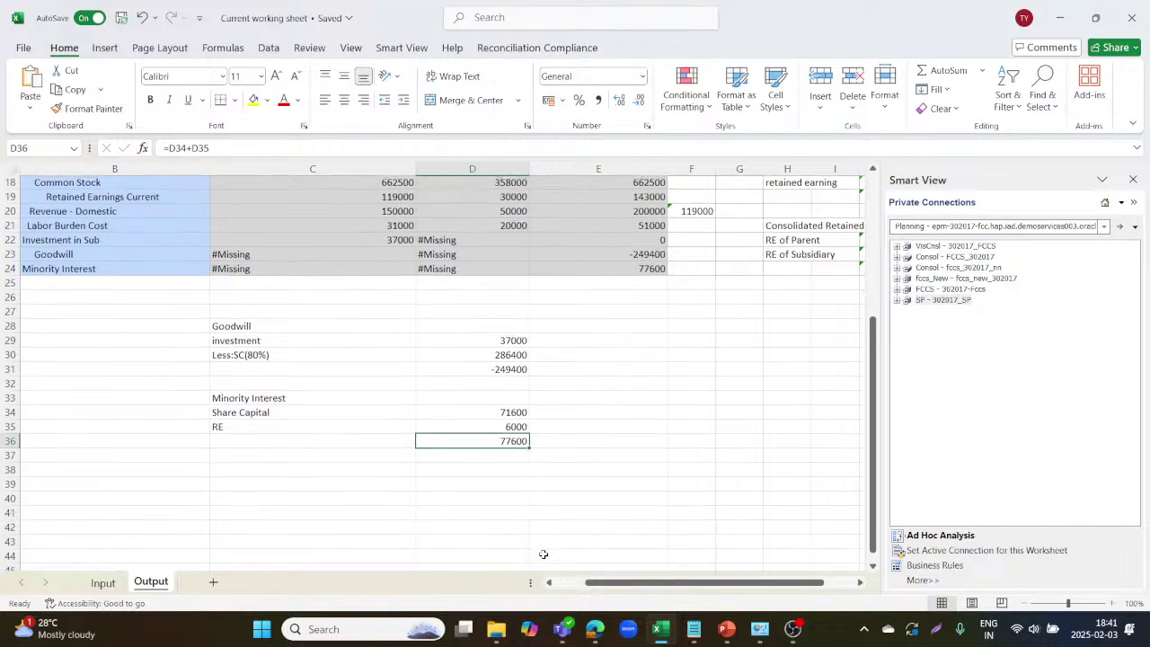
left_click(295, 471)
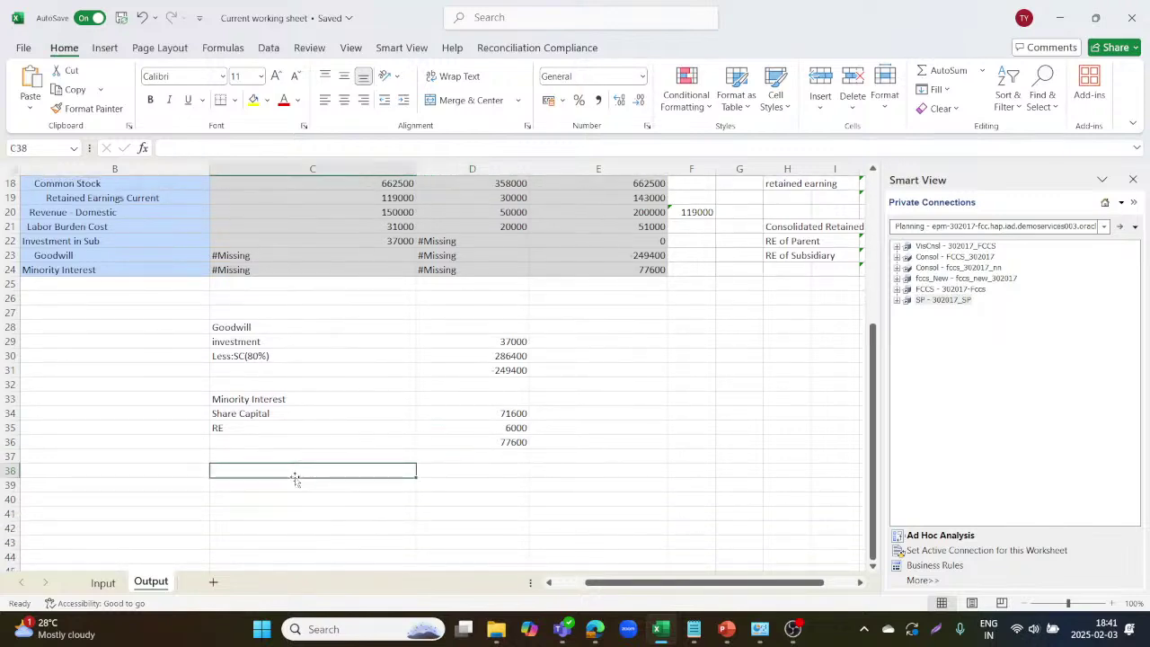
type("C")
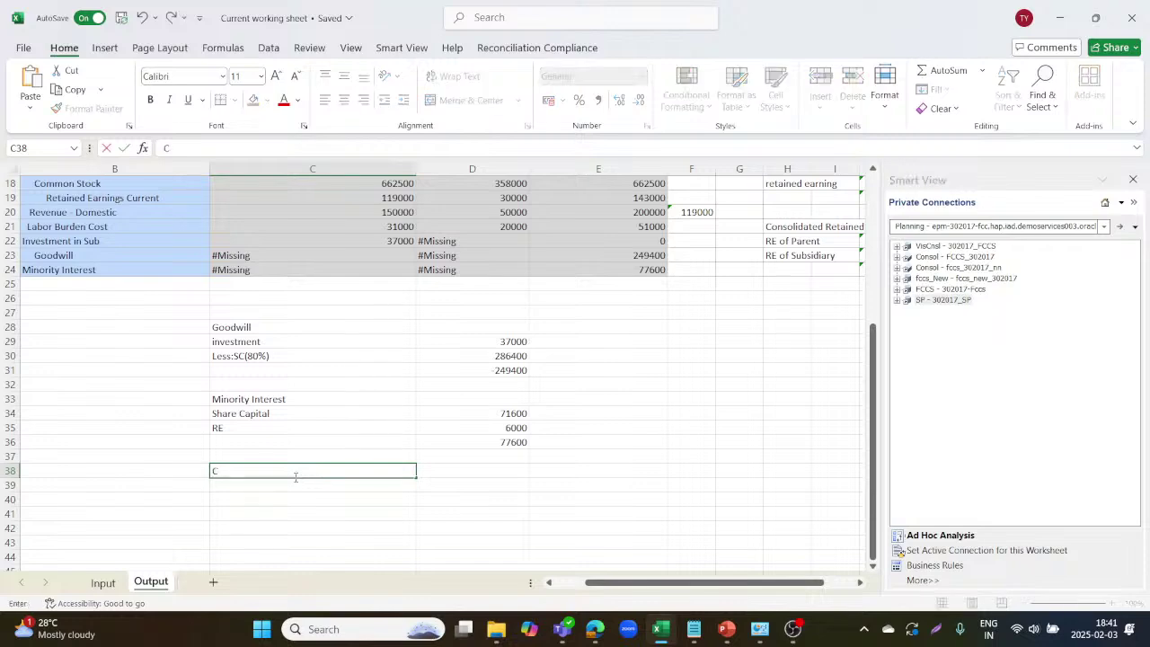
scroll(228, 385, "up", 3)
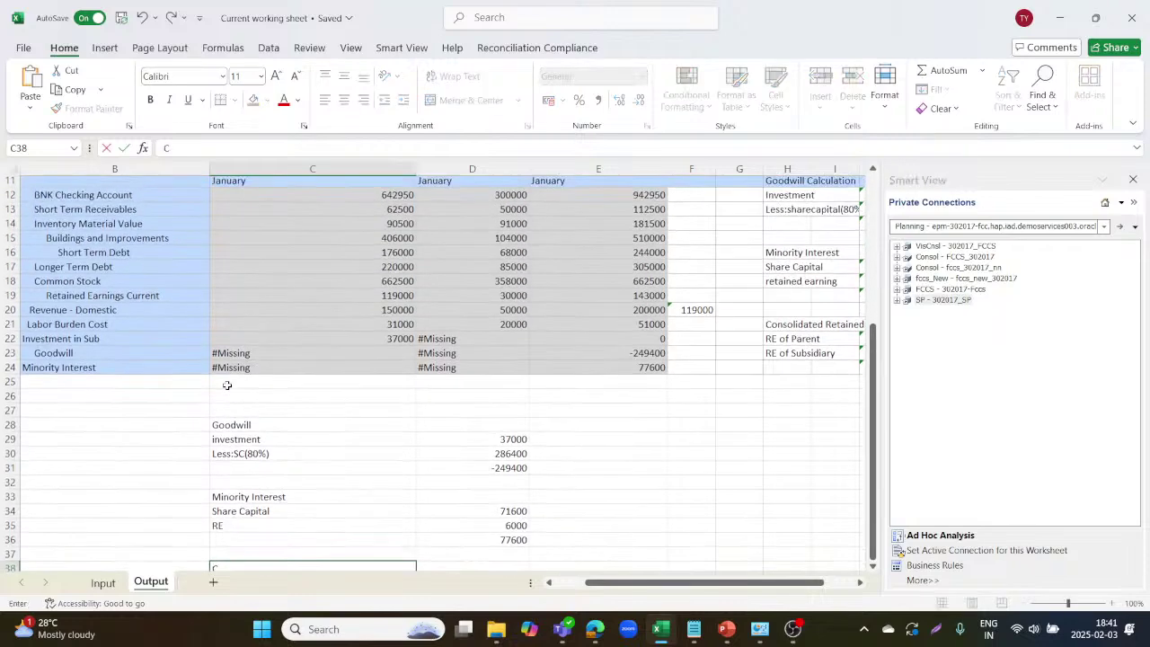
scroll(231, 213, "up", 1)
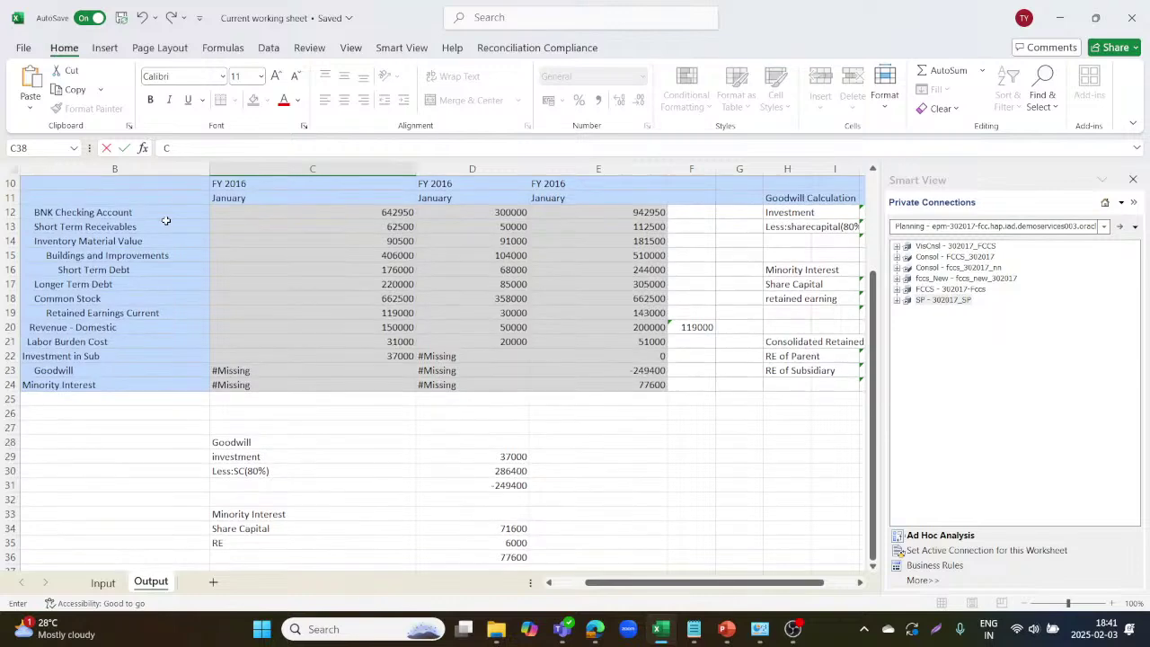
scroll(303, 267, "down", 3)
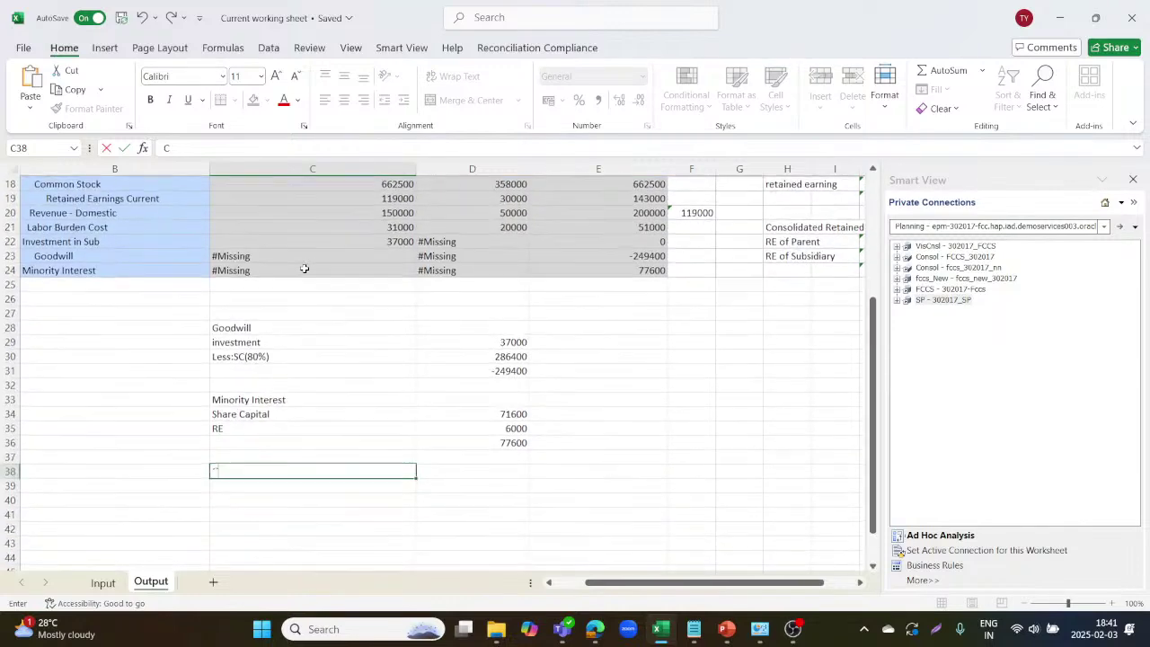
key("BackSpace")
scroll(305, 268, "up", 4)
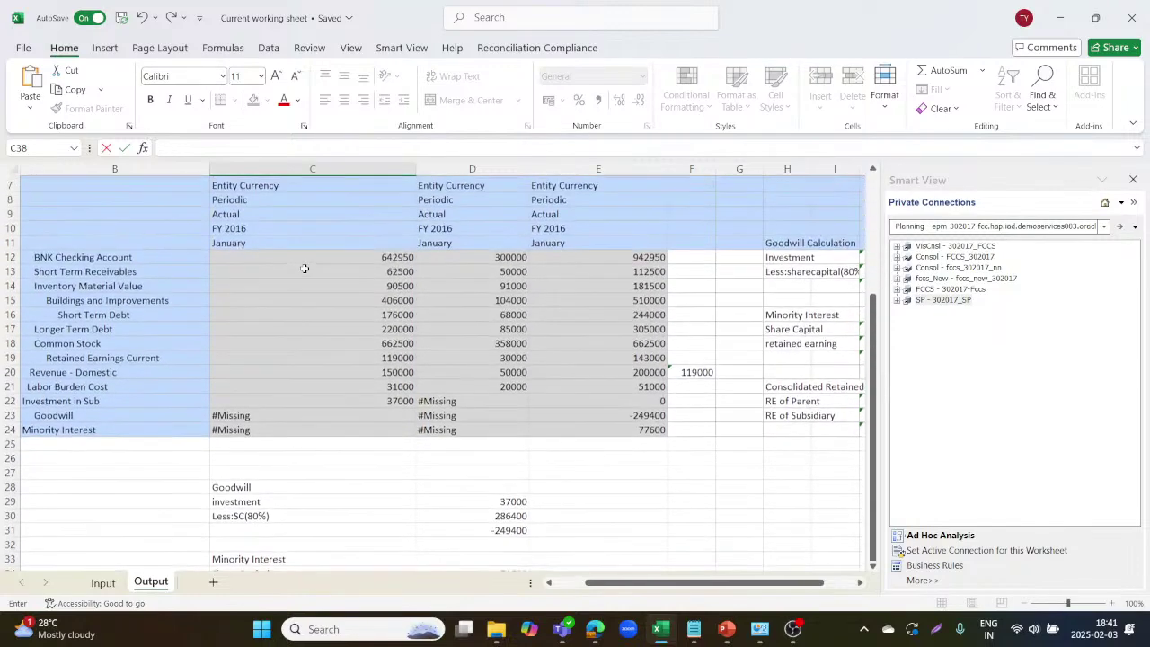
- Fill the BNK Checking Account and Short Term Receivables rows (12 and 13) with yellow
left_click(135, 255)
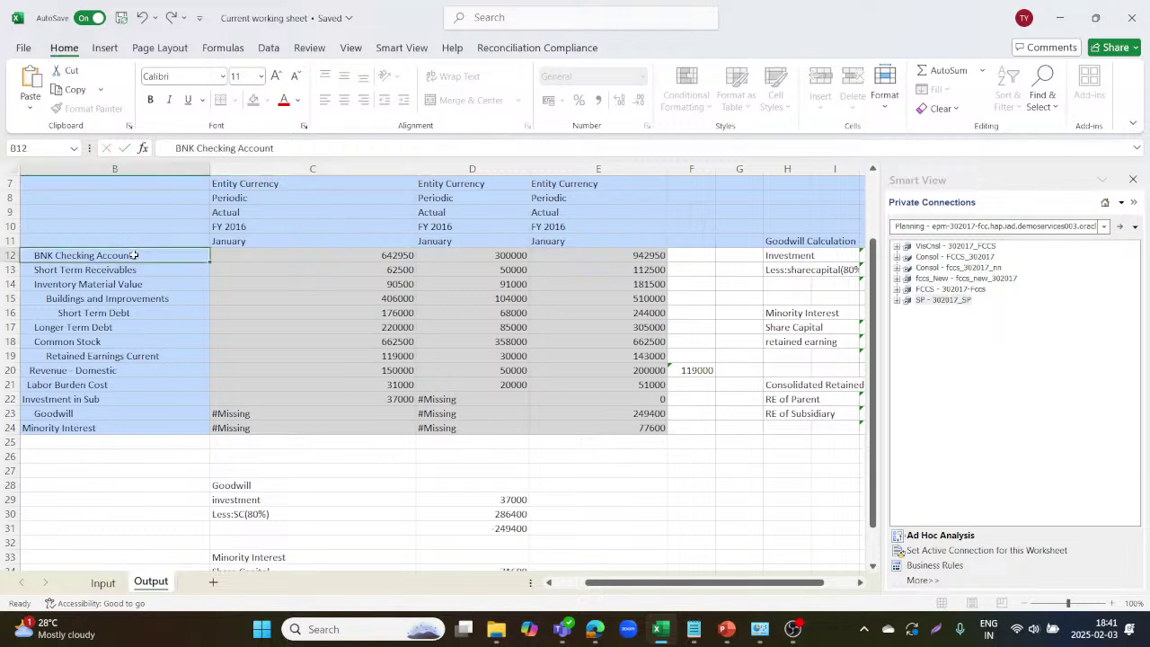
left_click(13, 256)
left_click(10, 270)
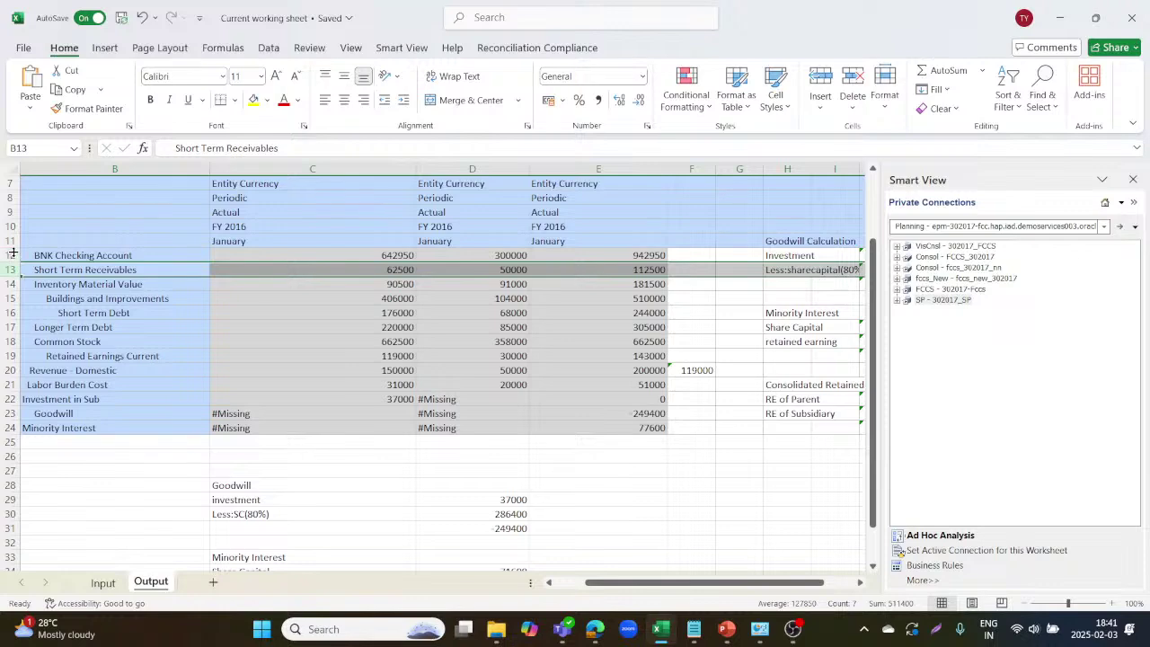
left_click(13, 255)
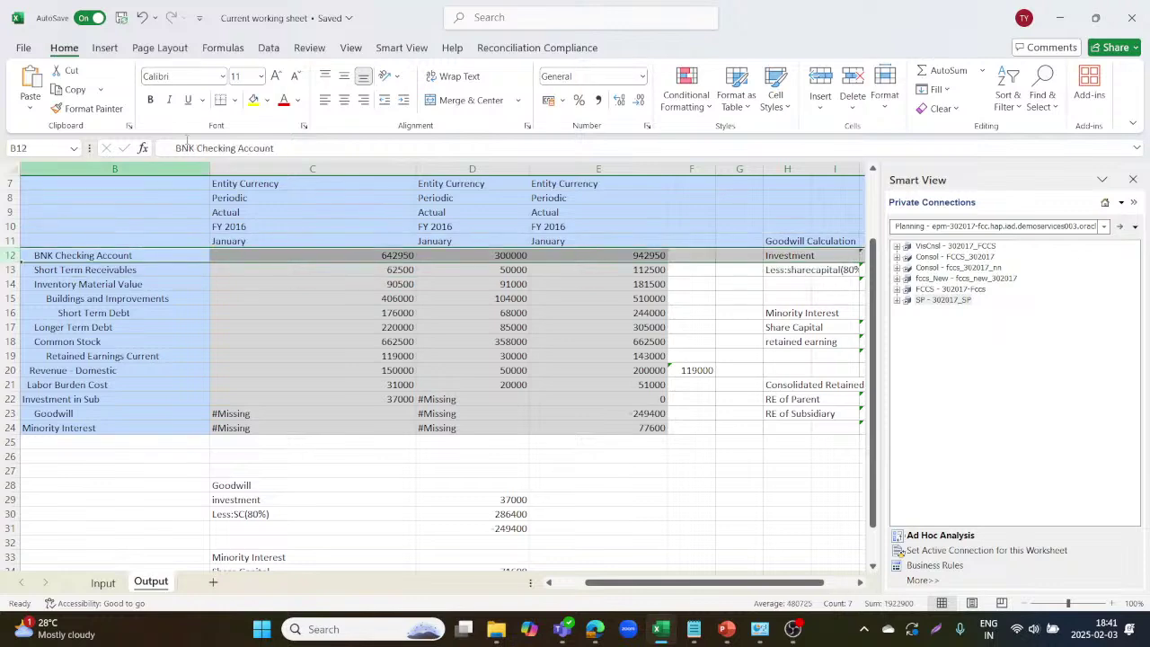
left_click(254, 100)
left_click_drag(11, 270, 249, 368)
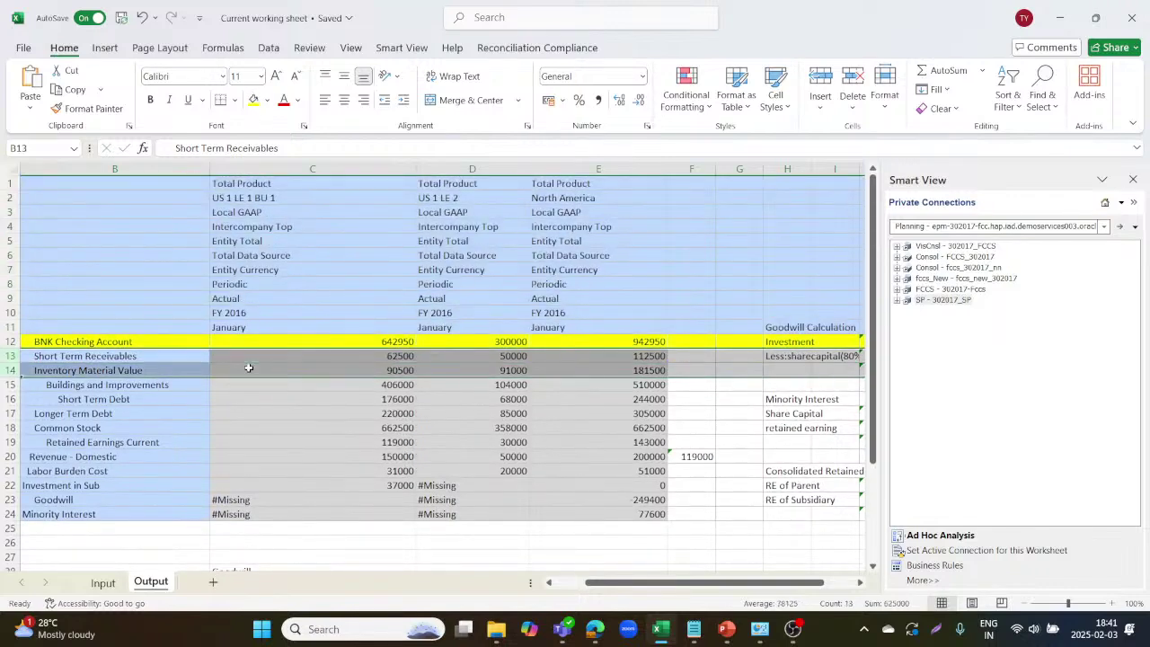
left_click(248, 367)
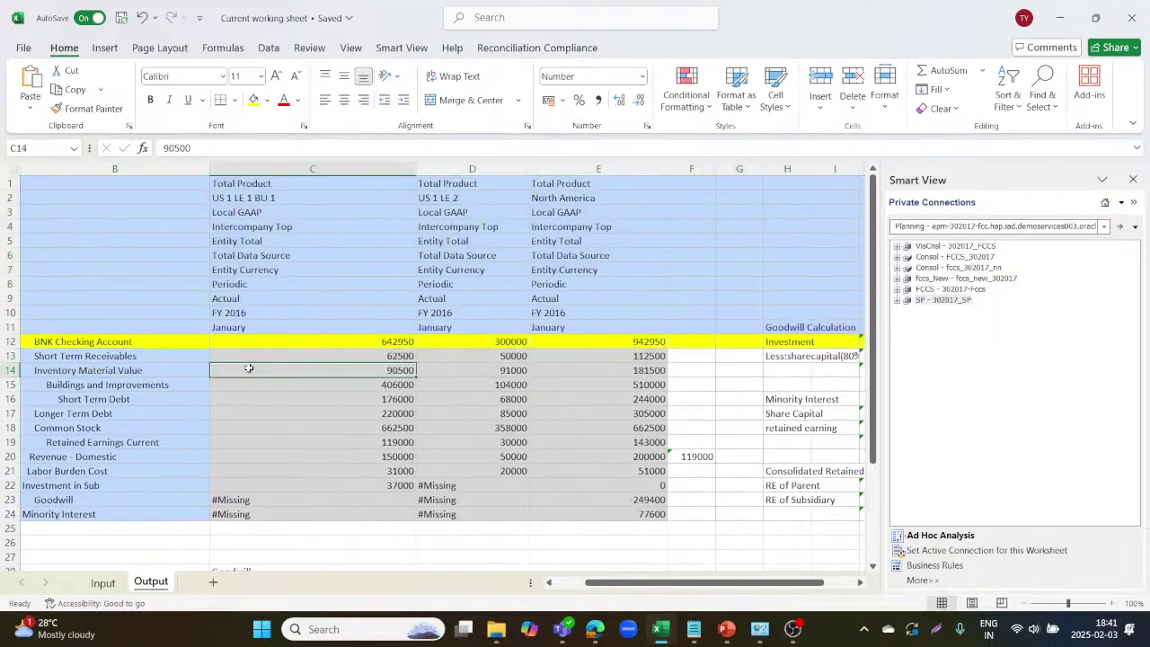
left_click(12, 355)
left_click(254, 99)
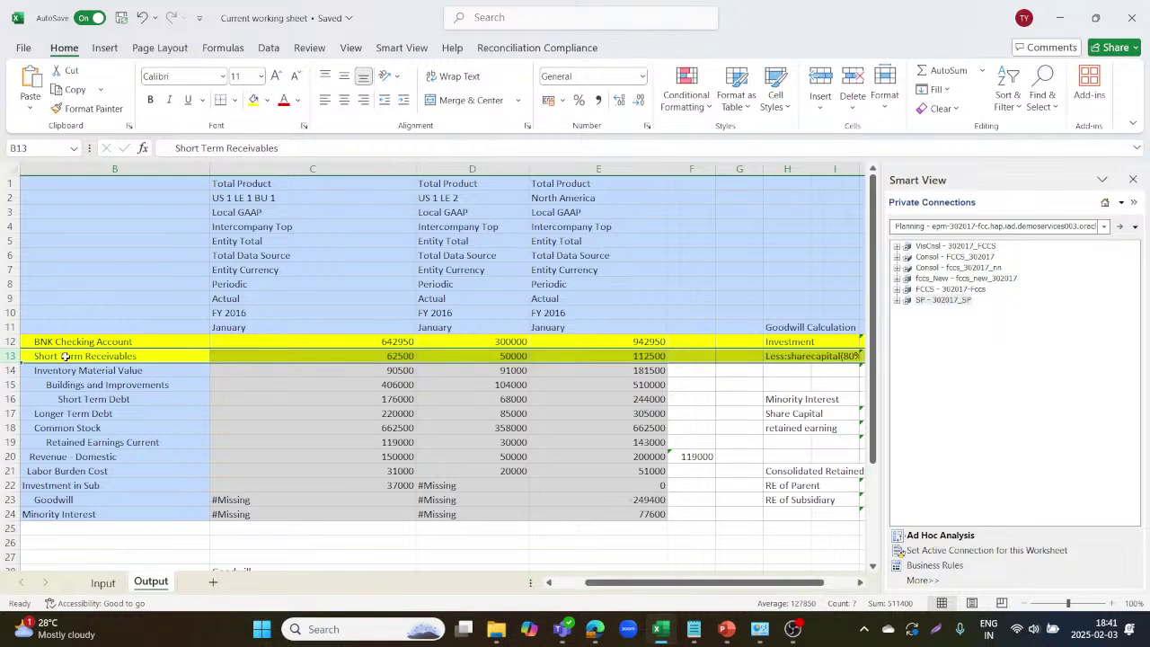
- Fill the Inventory Material Value, Buildings and Improvements, Short Term Debt and Longer Term Debt rows (14 to 17) with yellow
left_click(13, 370)
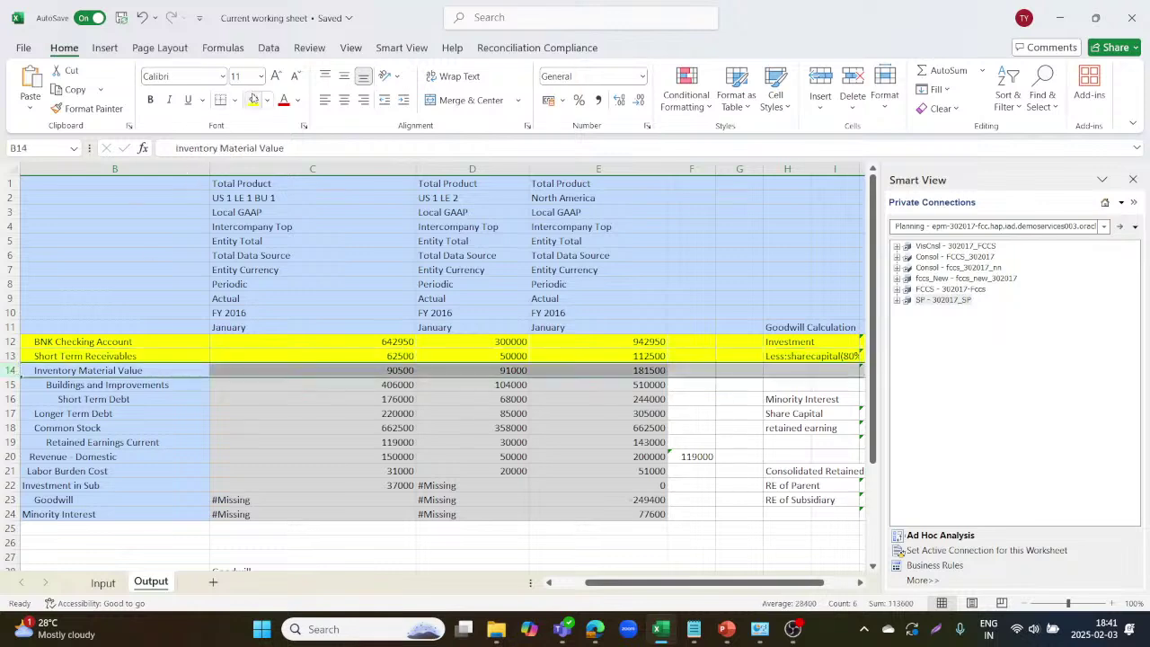
left_click(253, 99)
left_click(11, 384)
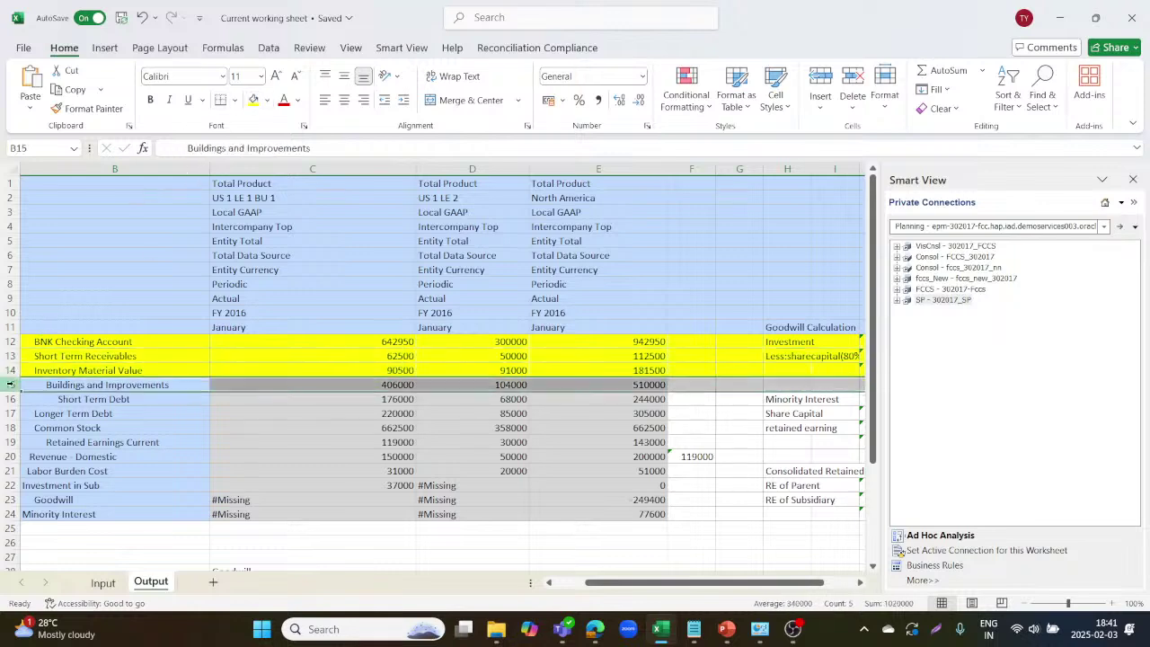
left_click(253, 99)
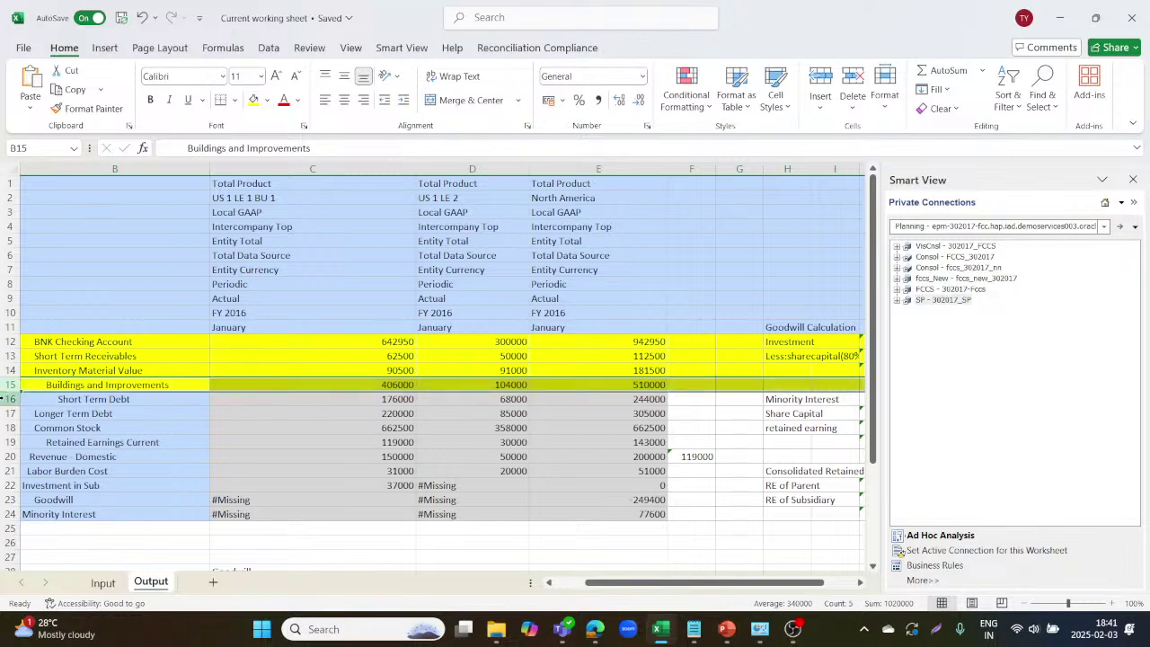
left_click(7, 398)
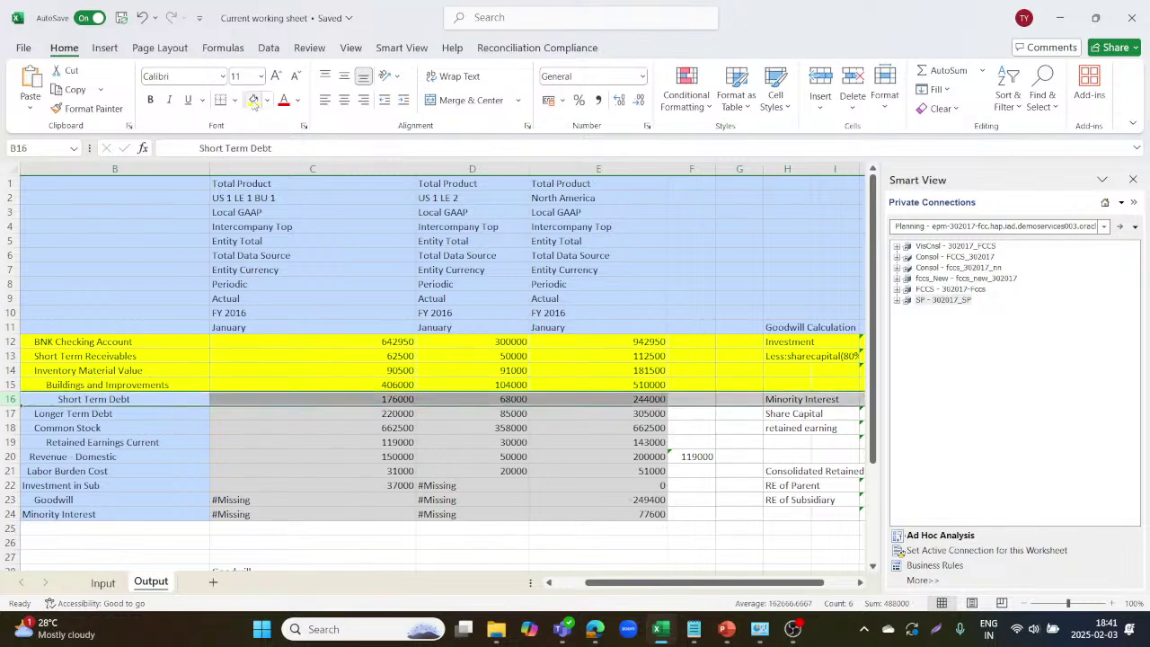
left_click(253, 100)
left_click(9, 413)
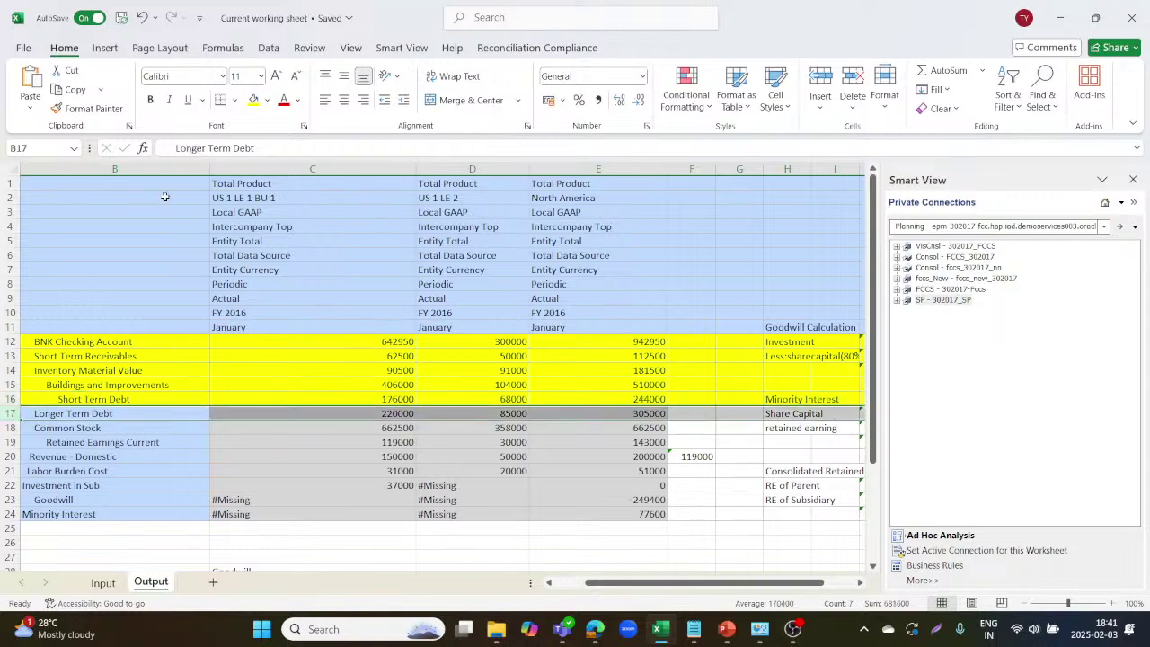
left_click(253, 100)
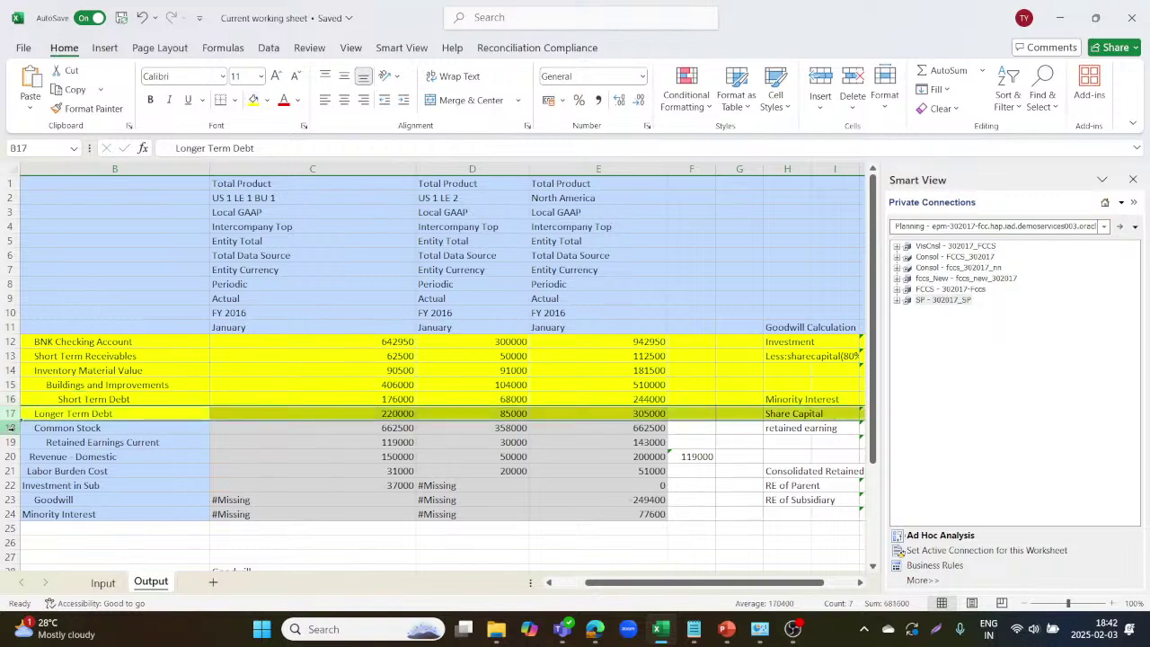
- Fill the Common Stock row (18) with light orange
left_click(10, 427)
left_click(10, 442)
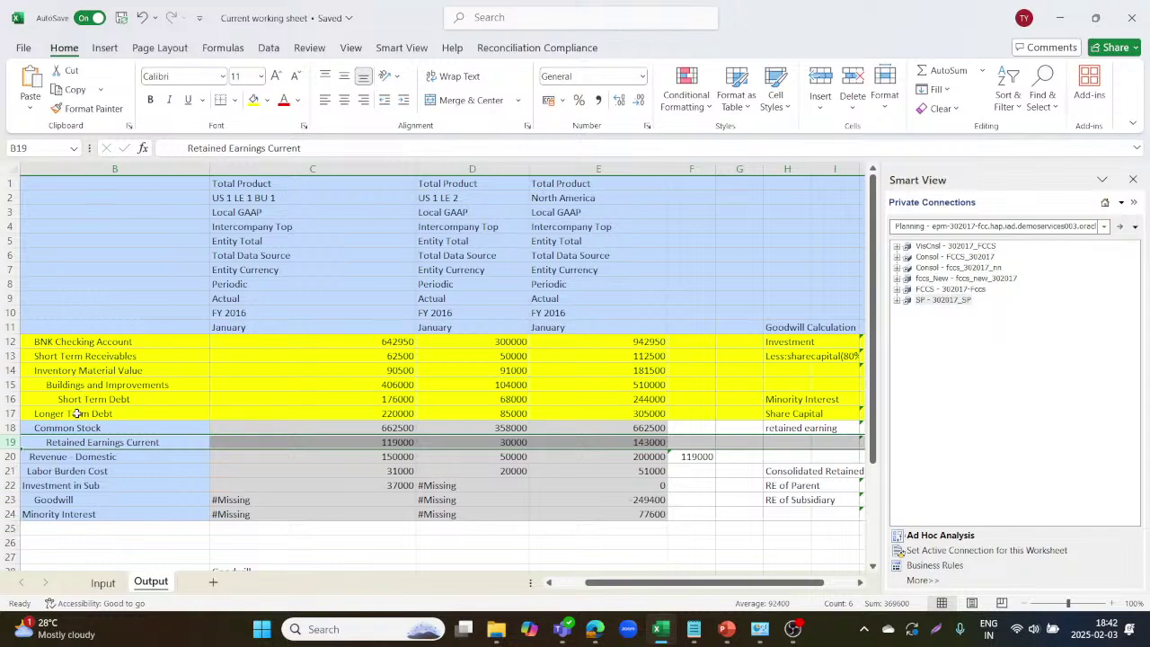
left_click(11, 427)
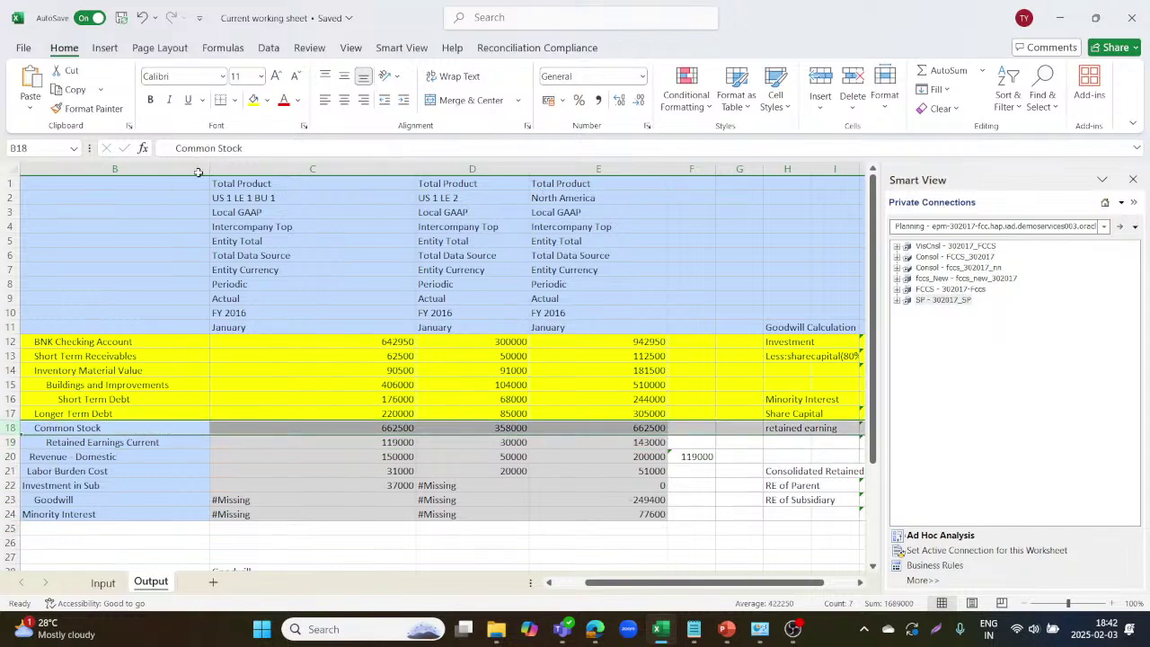
left_click(267, 101)
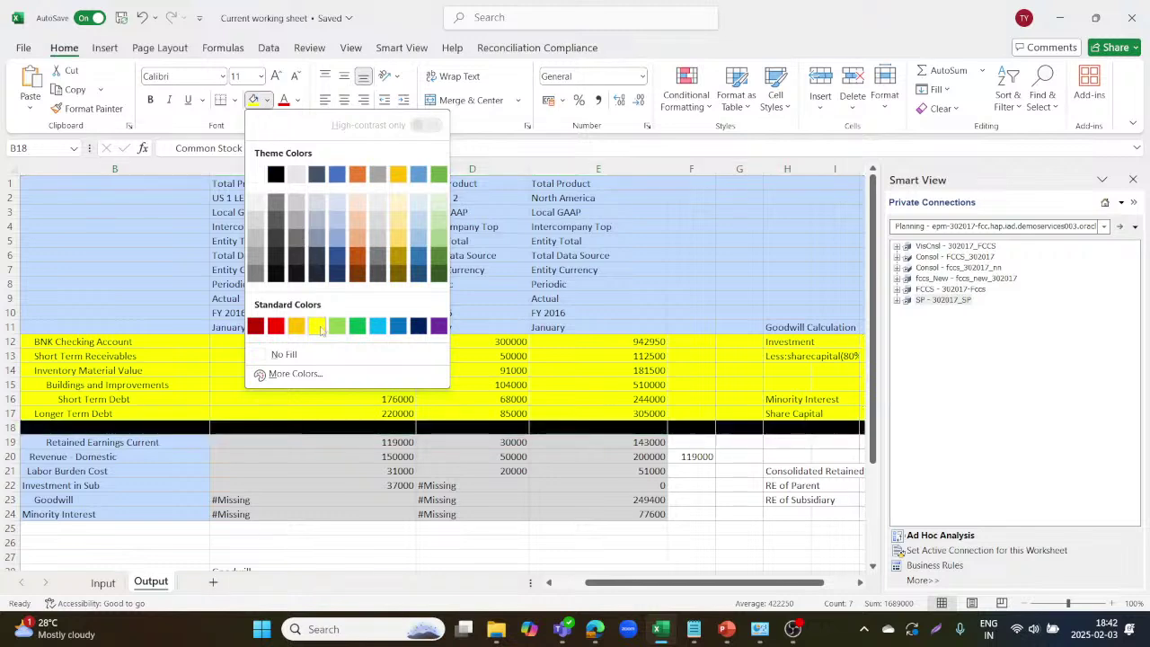
left_click(358, 260)
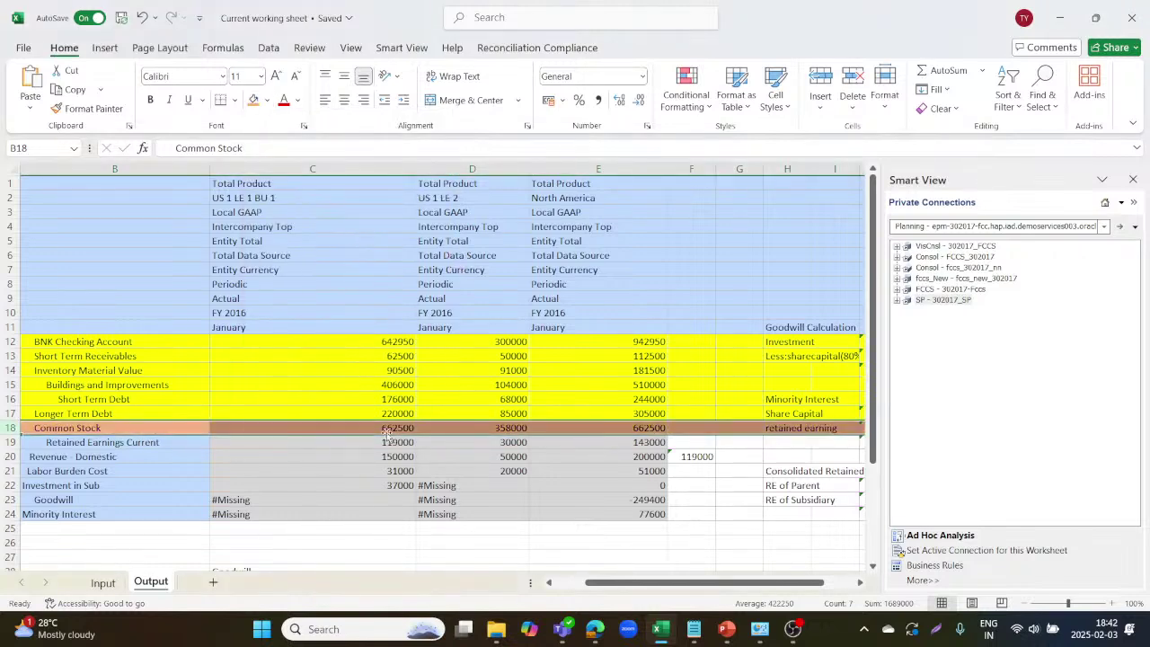
- Fill the Retained Earnings Current row (19) with light green
left_click(11, 442)
left_click(266, 100)
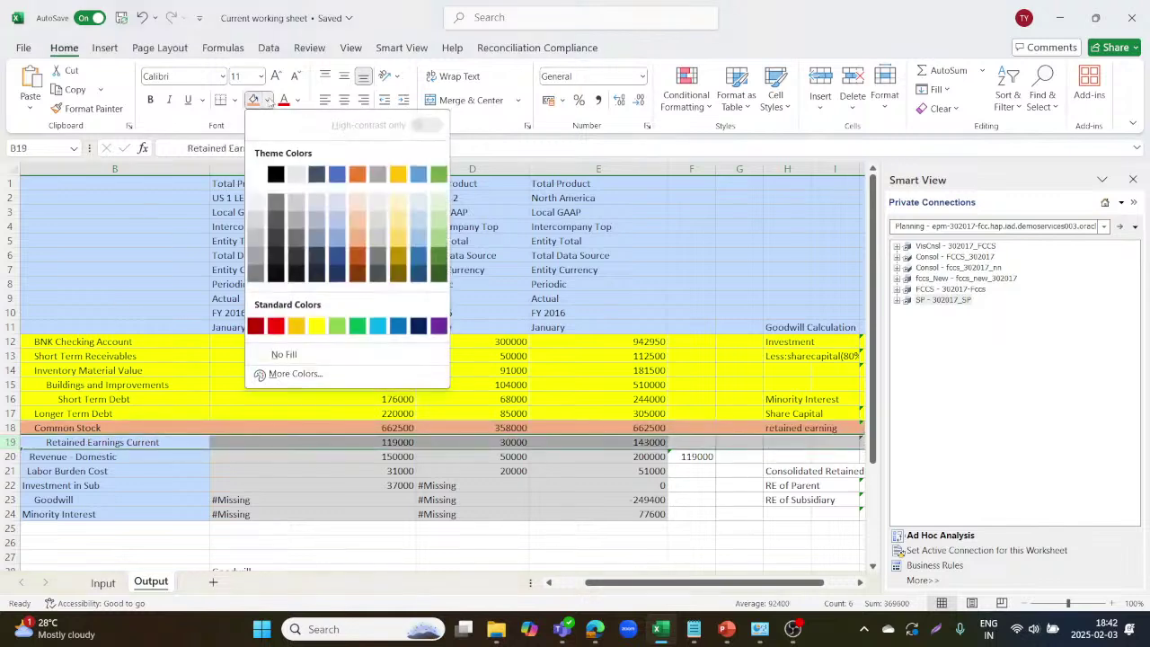
left_click(336, 326)
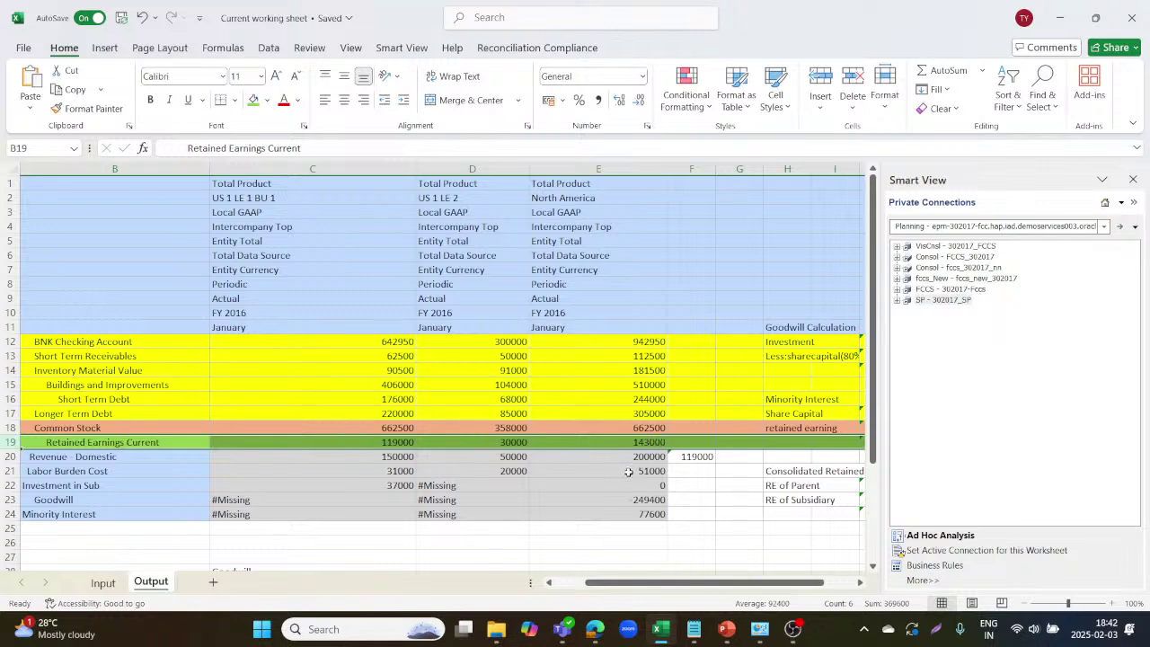
- Fill the Investment in Sub, Goodwill and Minority Interest rows (22 to 24) with light green
scroll(629, 472, "down", 1)
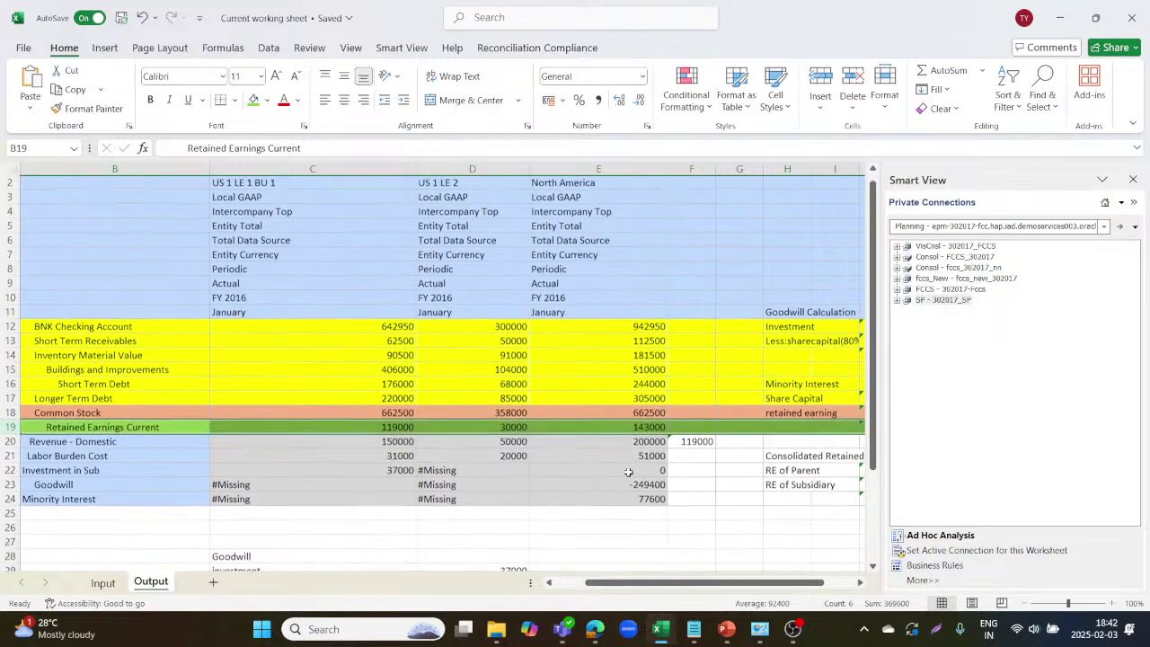
left_click(8, 471)
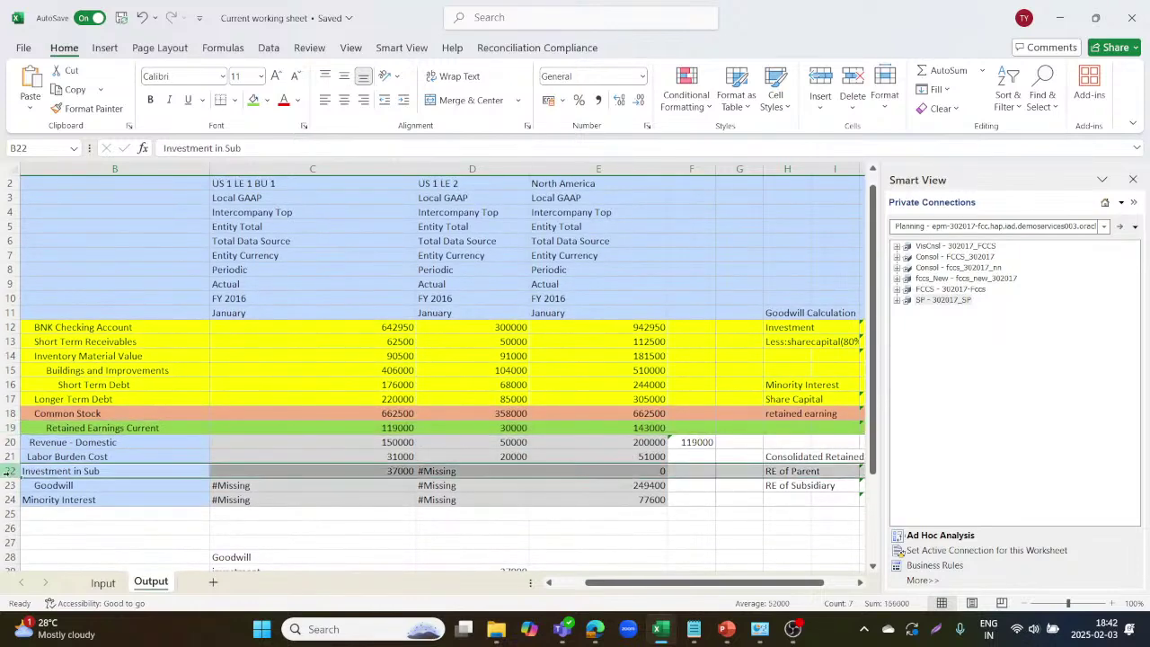
left_click(254, 100)
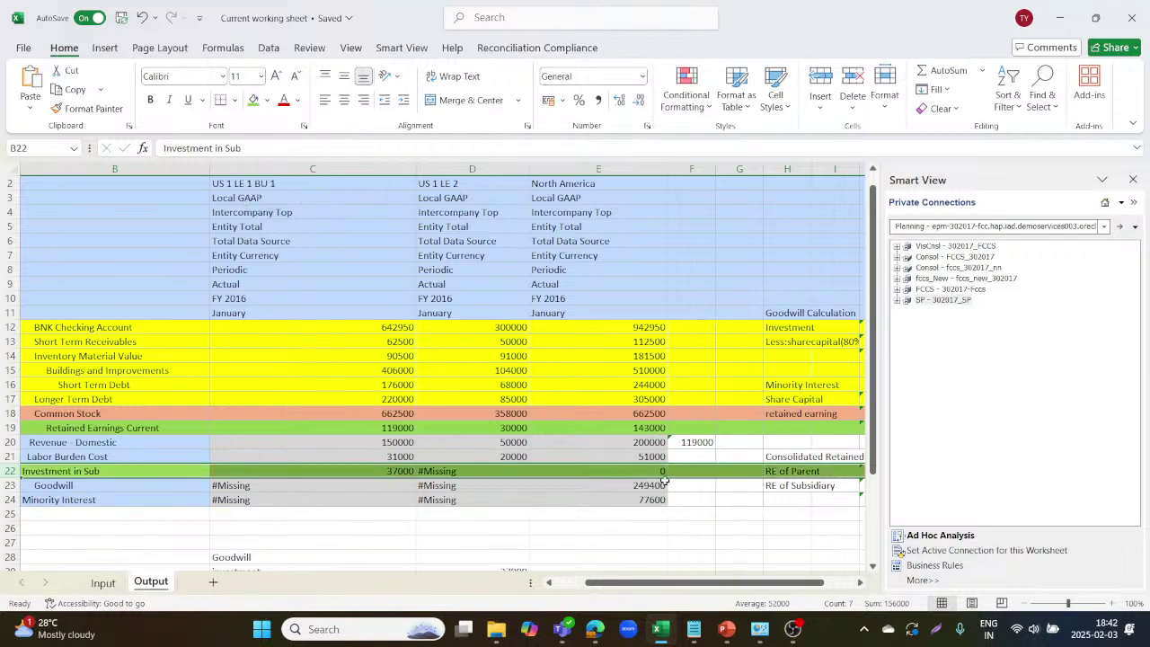
left_click(11, 485)
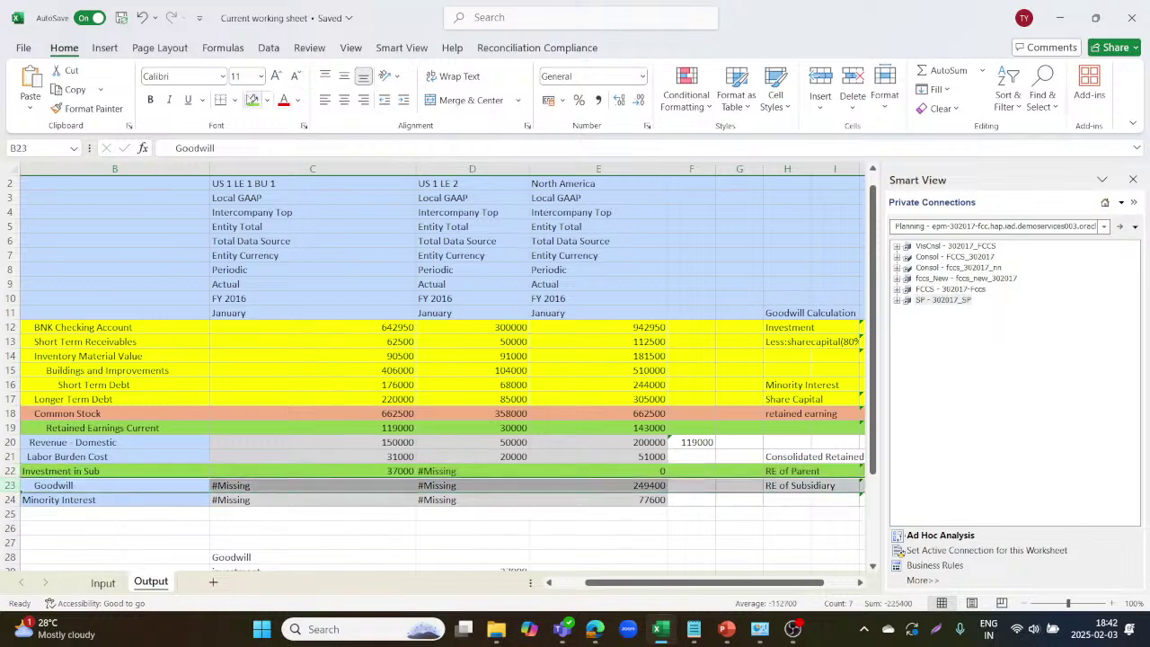
left_click(252, 100)
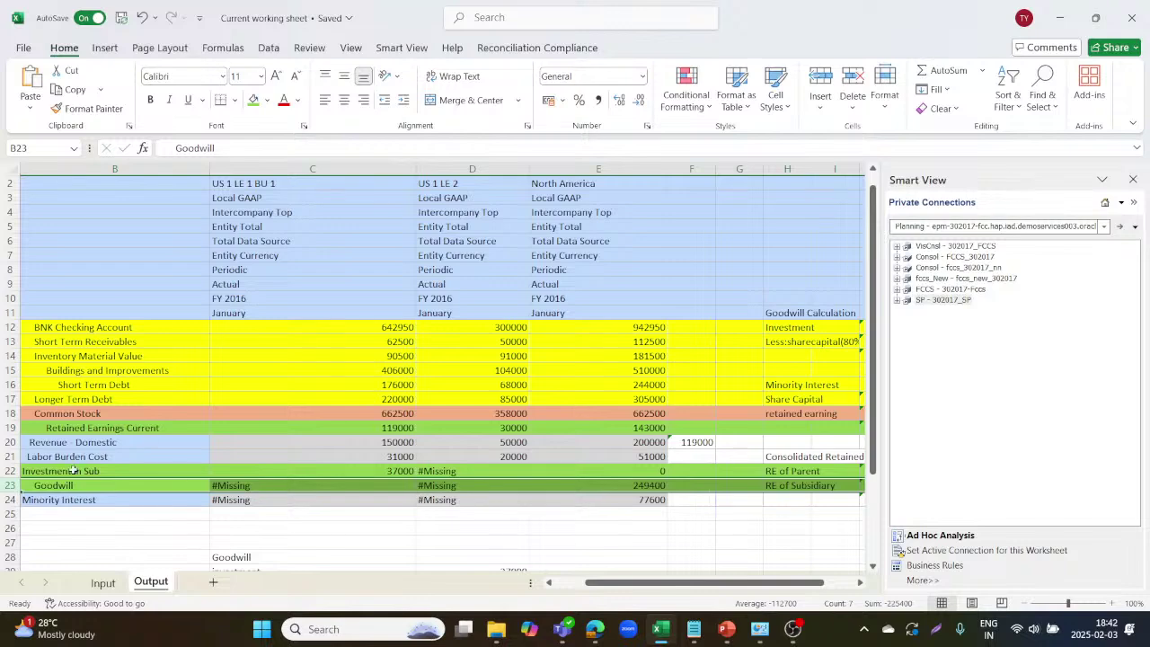
left_click(10, 499)
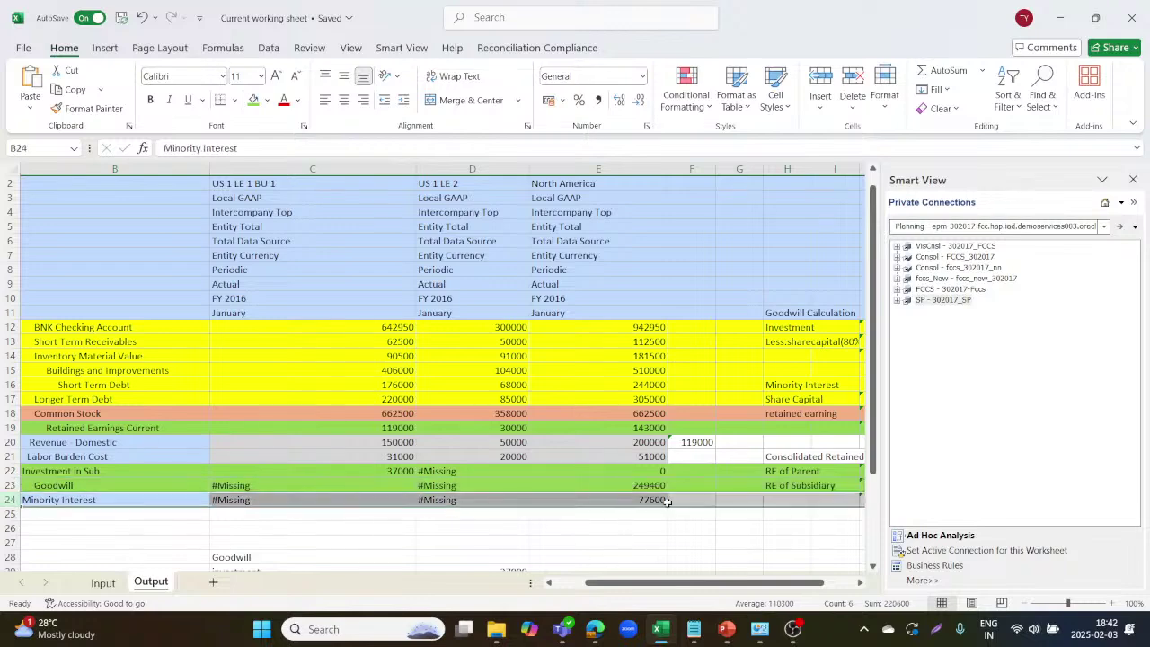
scroll(563, 511, "down", 3)
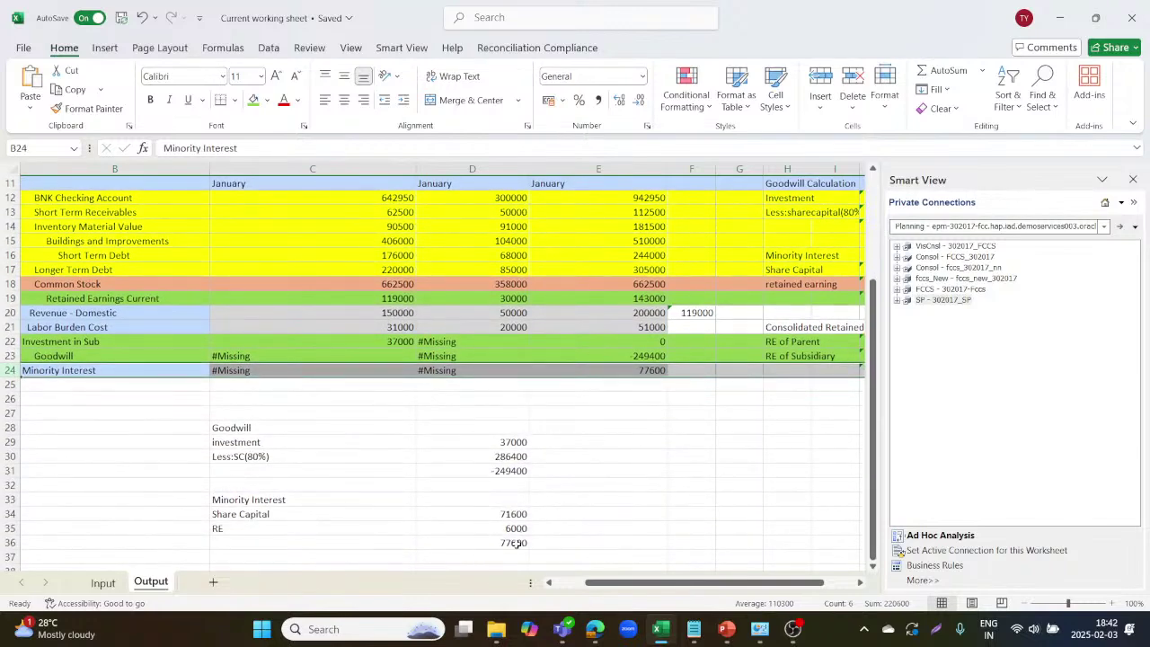
left_click(253, 100)
- Color the text red in the minority interest total D36, the goodwill result D31 and North America's Retained Earnings Current E19
left_click(519, 543)
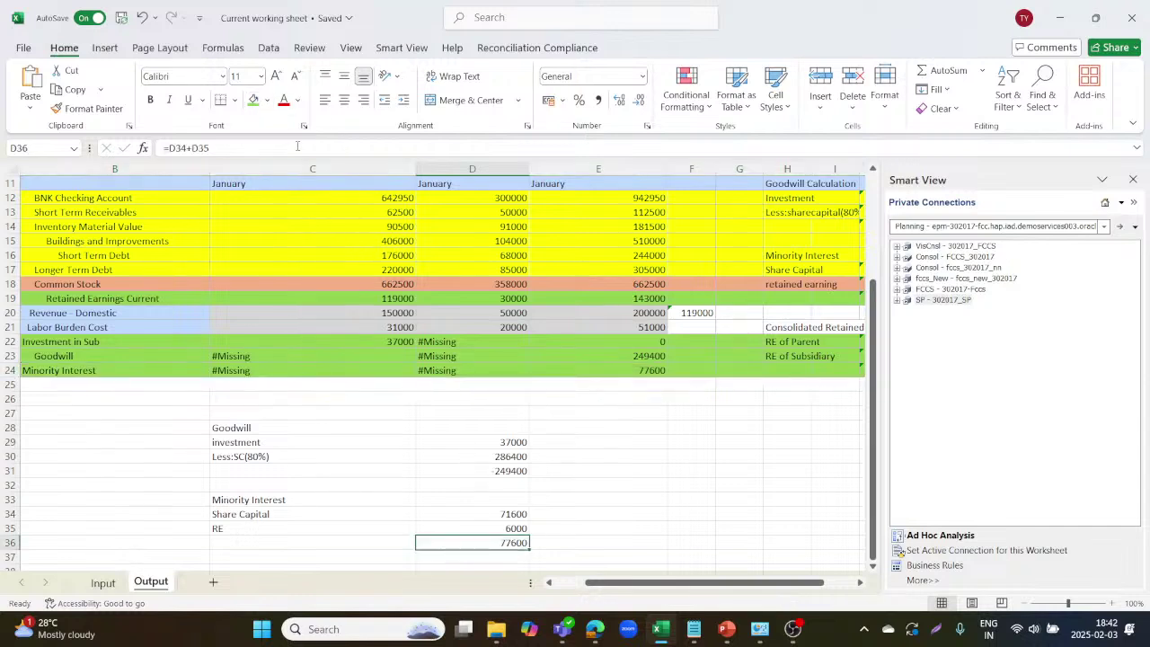
left_click(284, 100)
left_click(485, 468)
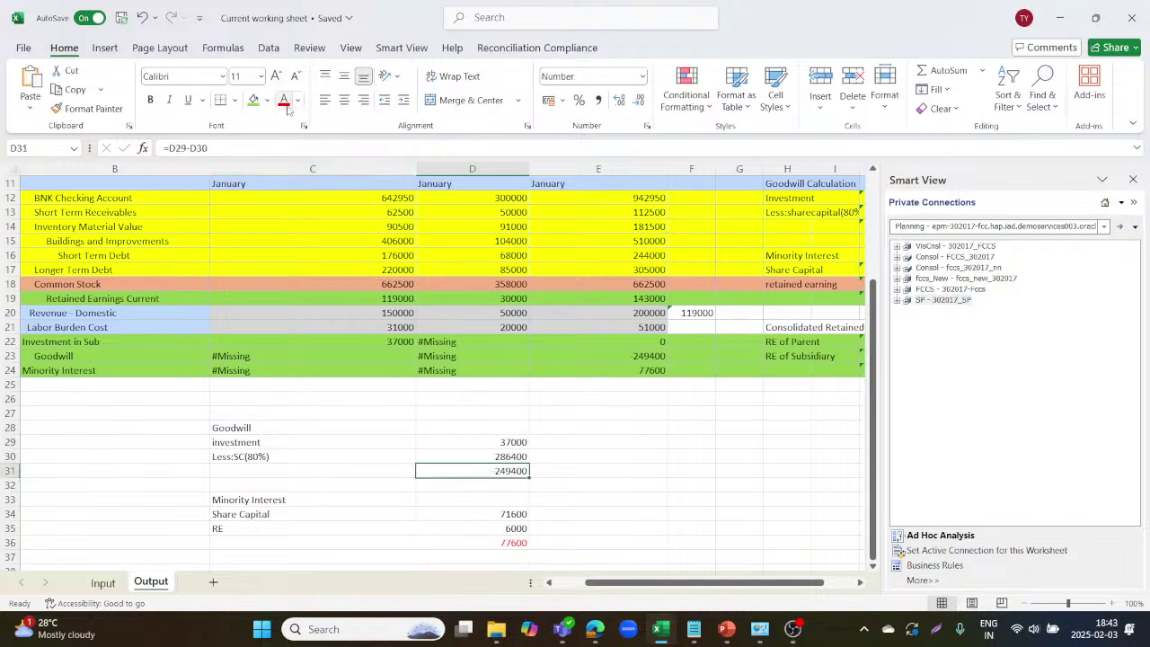
left_click(284, 100)
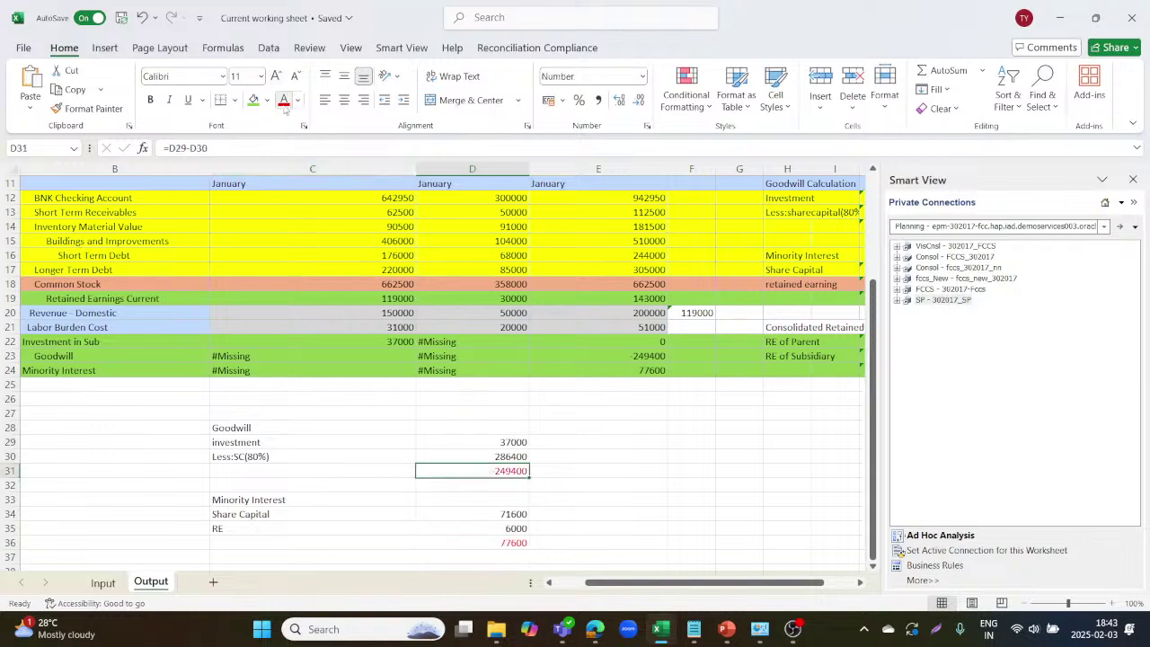
left_click(662, 300)
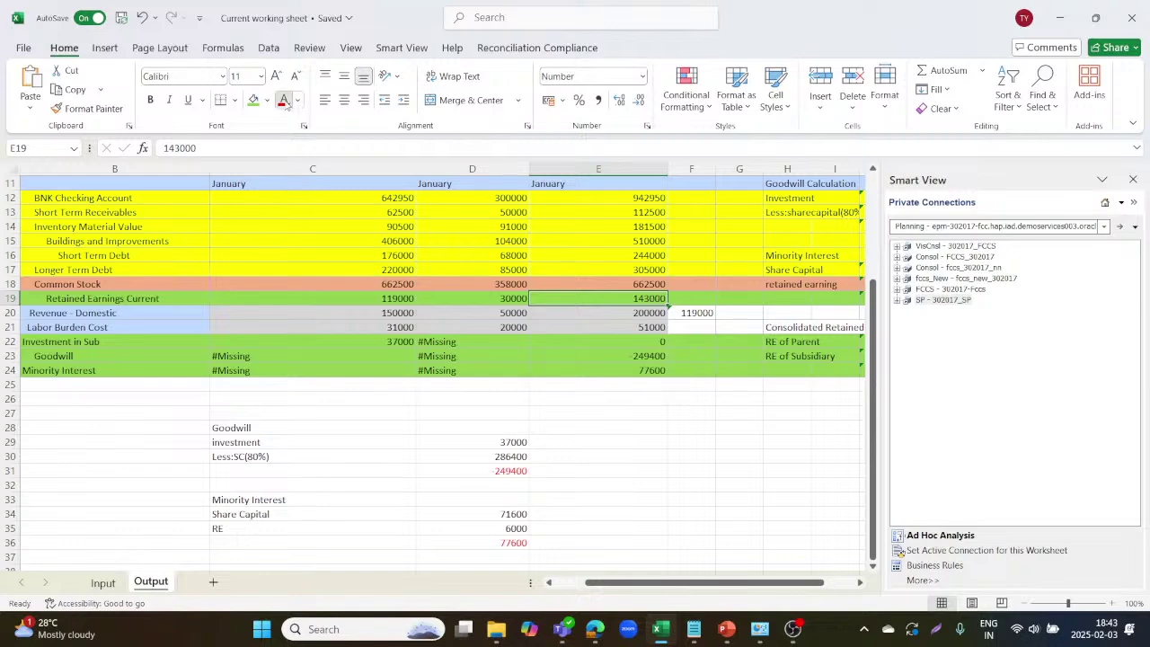
- Enter the heading "consolidated RE" in C38 below the minority interest calculation
scroll(645, 376, "down", 2)
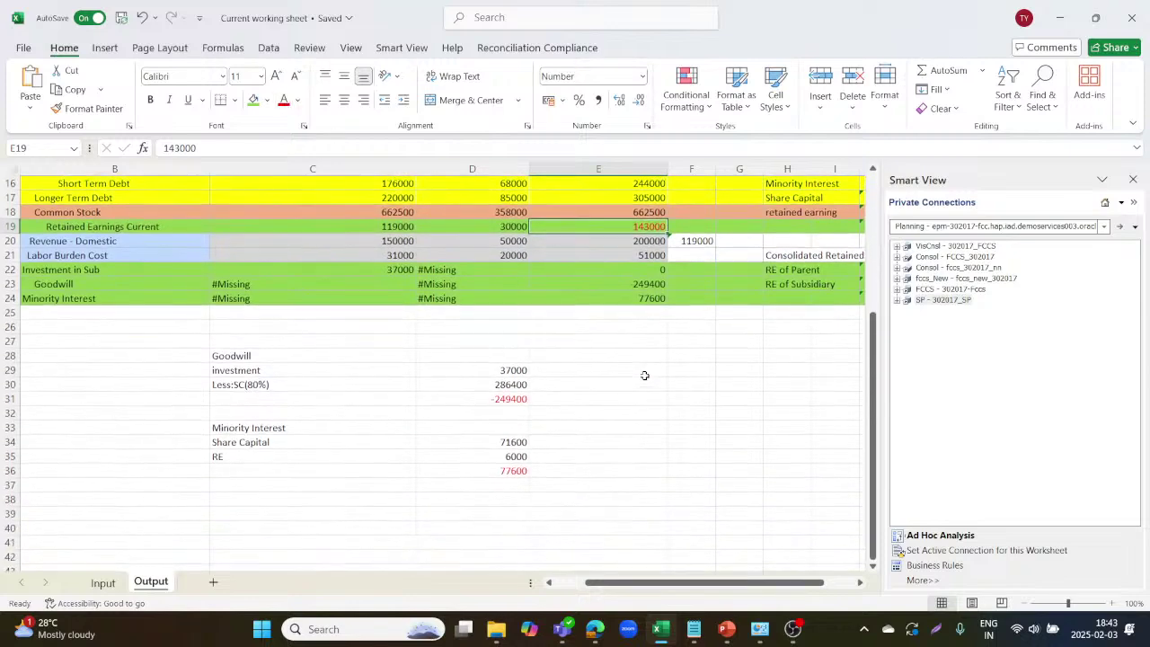
scroll(612, 487, "right", 1)
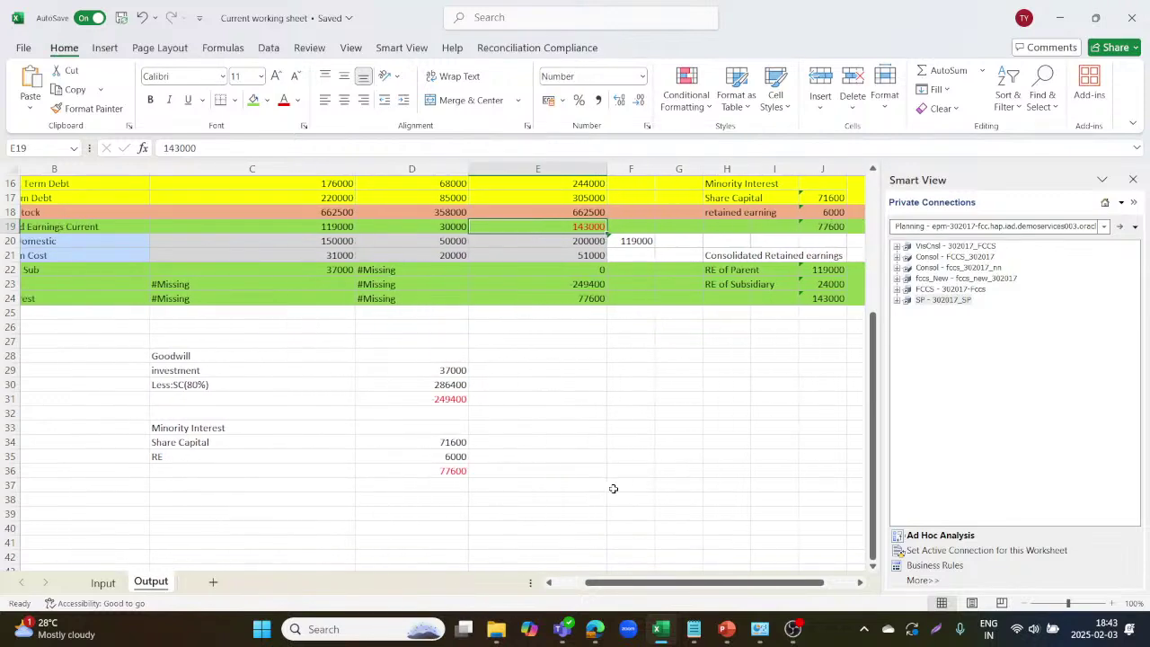
scroll(612, 488, "left", 1)
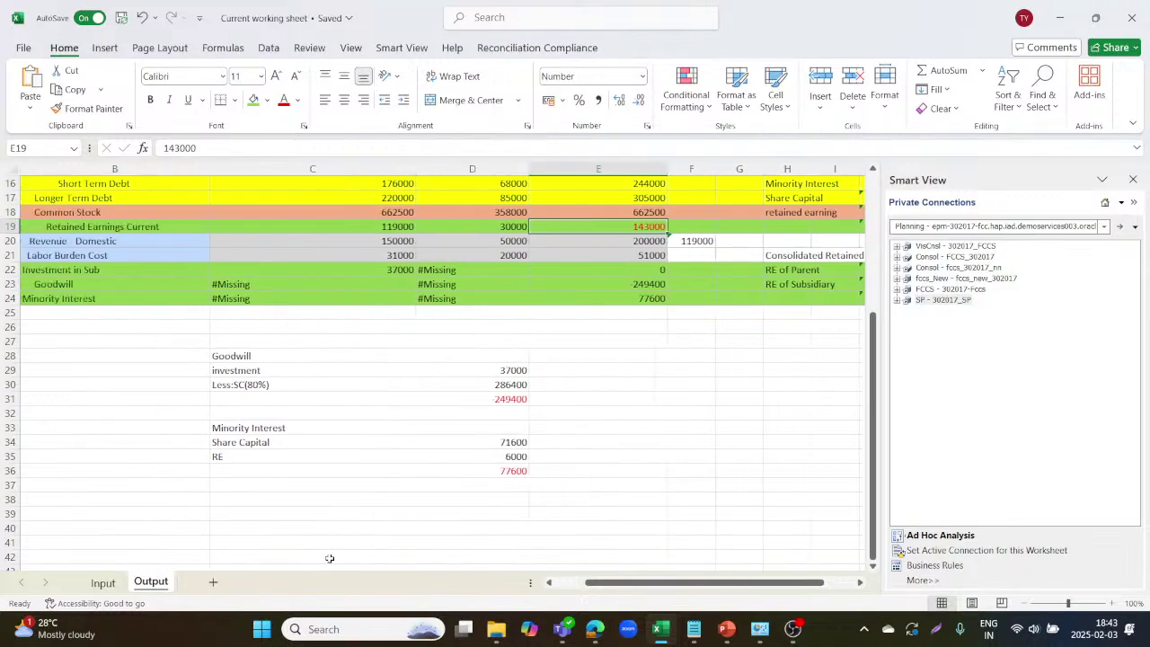
left_click(284, 501)
type("co")
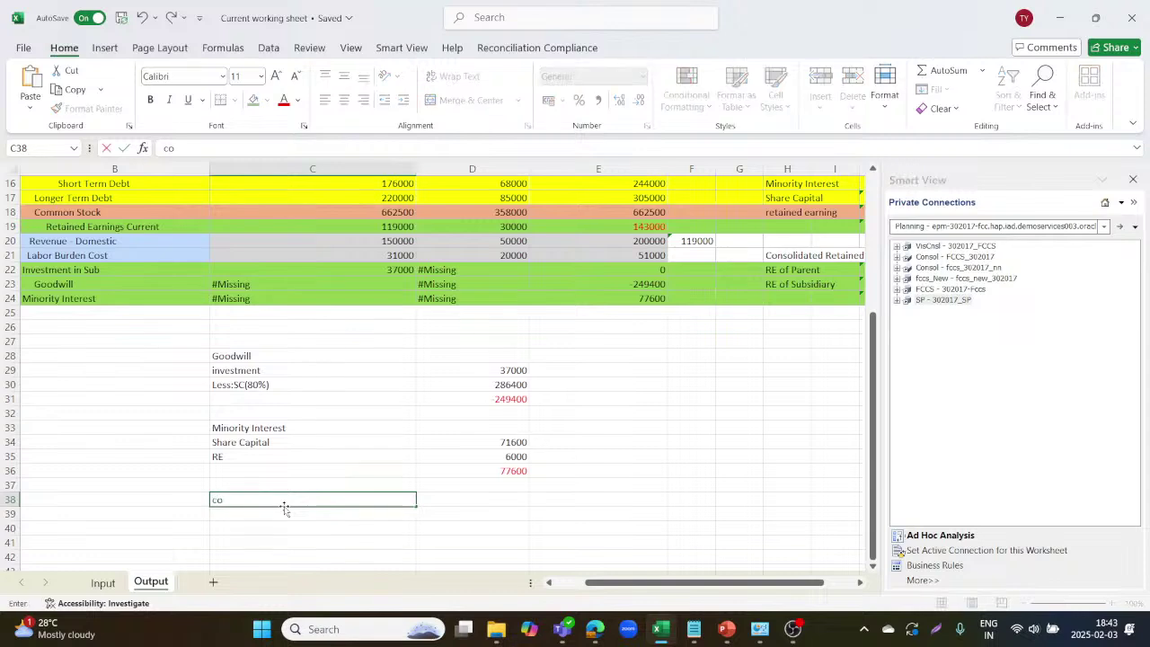
type("nsolidated RE")
key("Return")
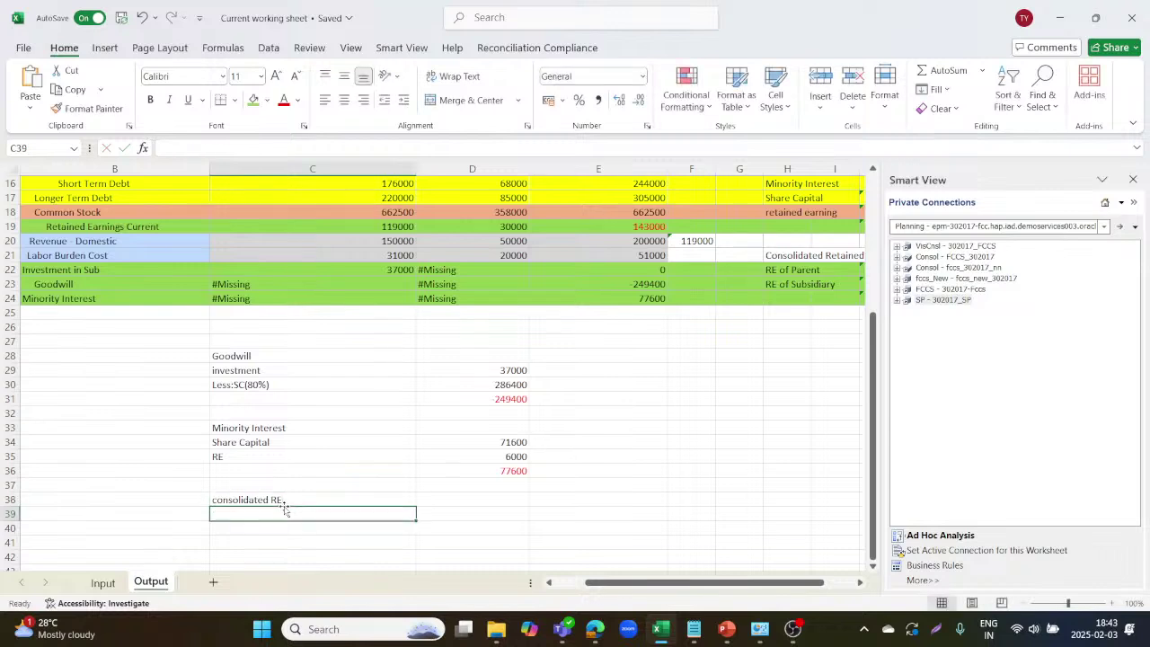
- Add an "RE of Parent" row in C39 and link D39 to US 1 LE 1 BU 1's Retained Earnings Current with =C19
type("RE")
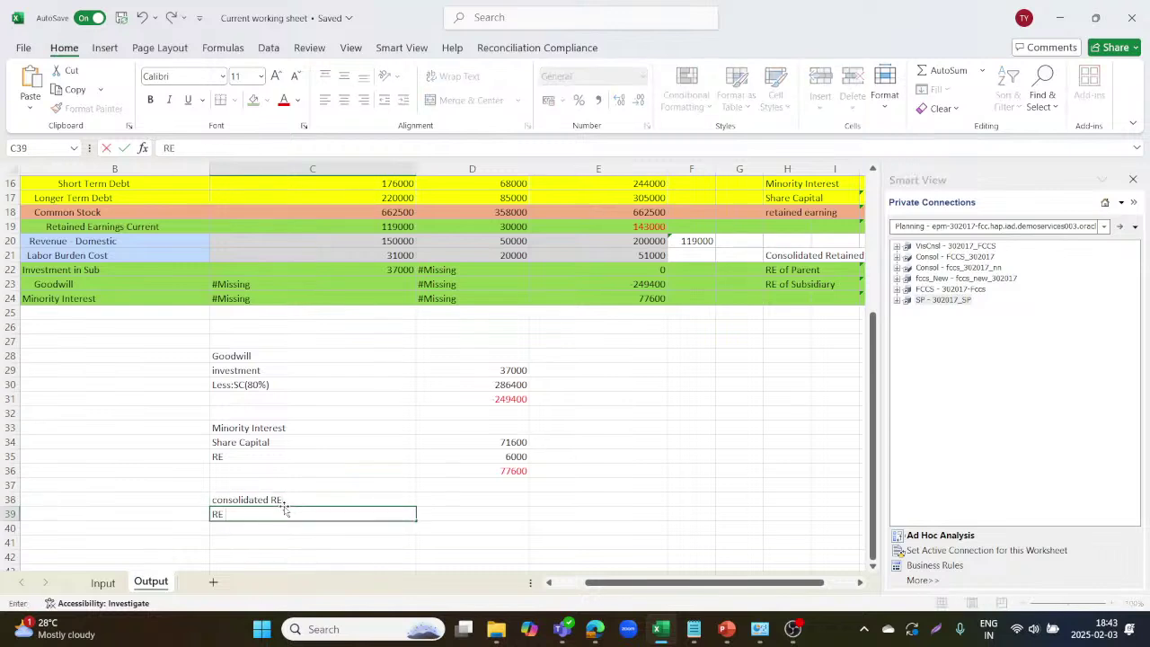
type(" of Parent")
key("Tab")
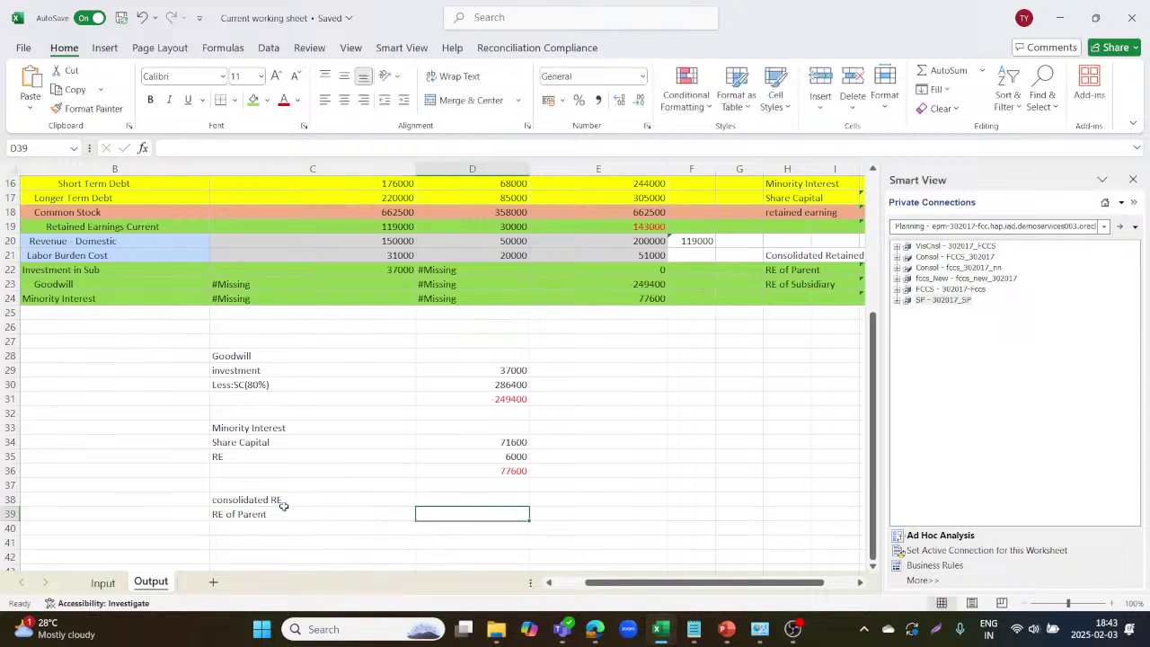
type("=")
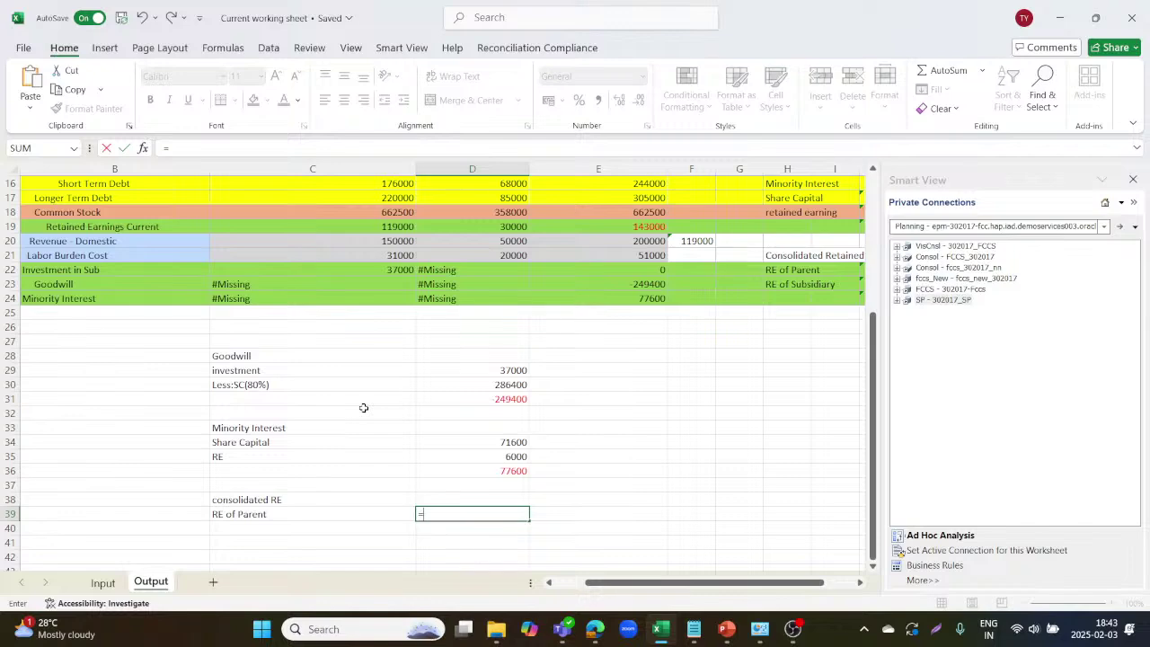
scroll(364, 408, "up", 3)
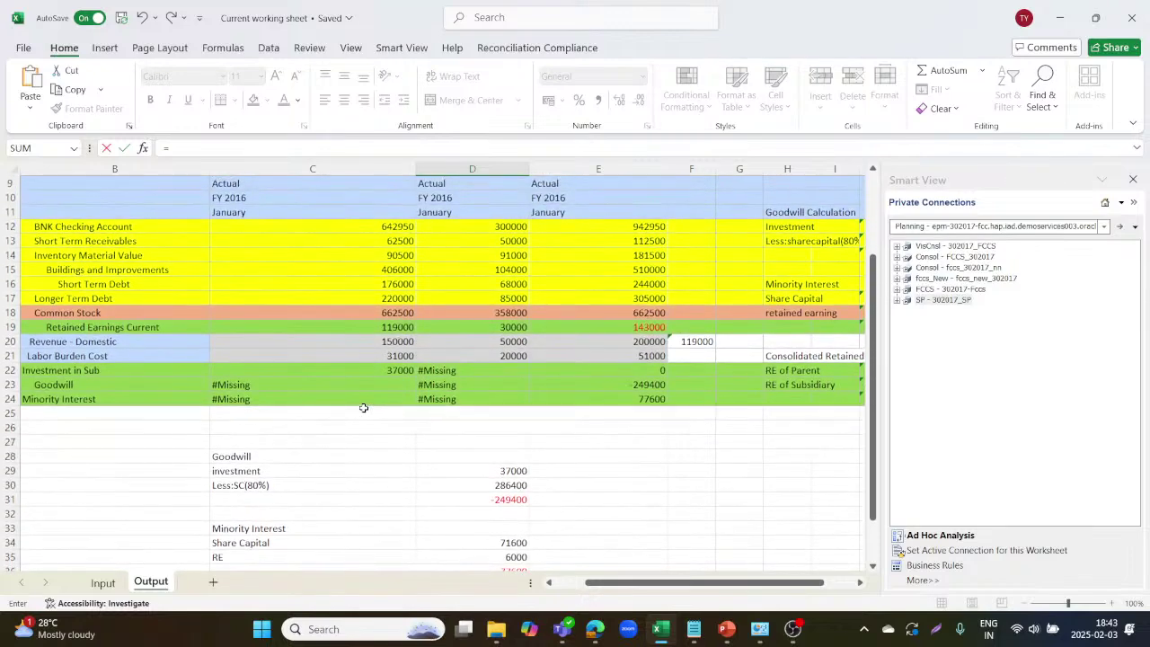
scroll(364, 408, "down", 1)
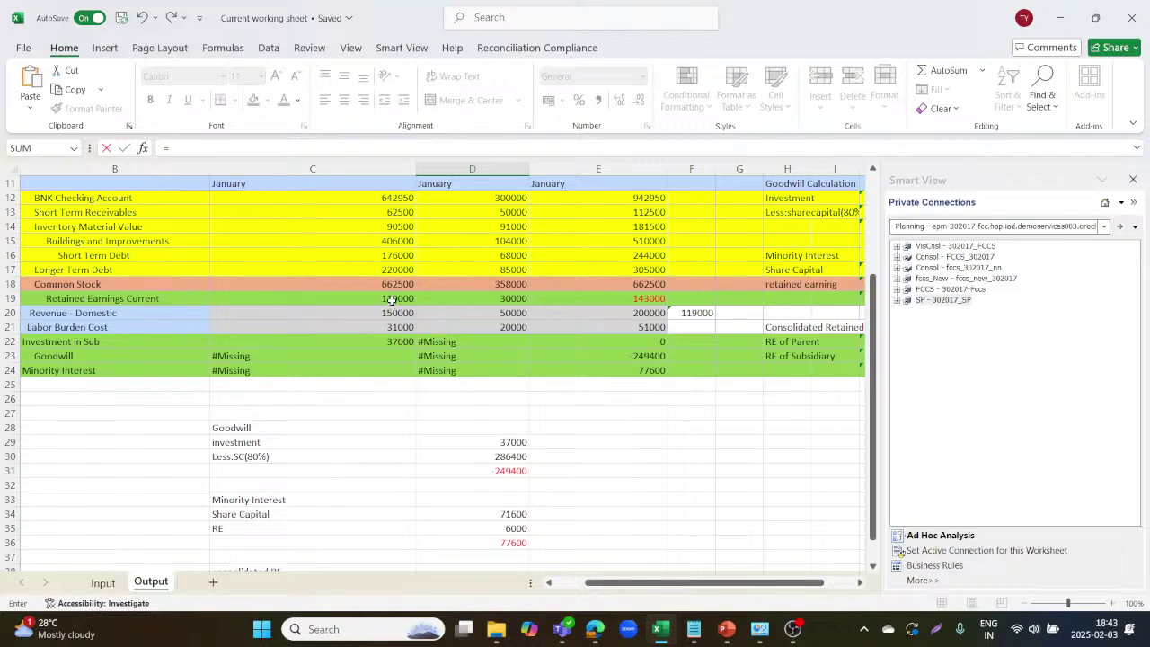
left_click(391, 300)
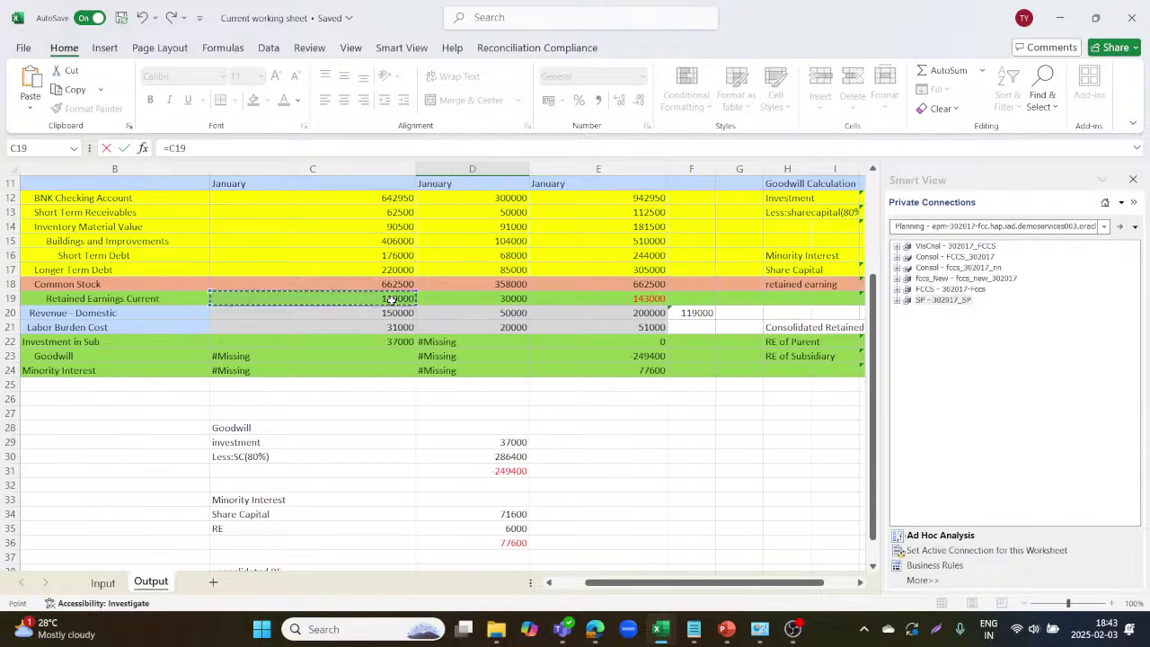
key("Return")
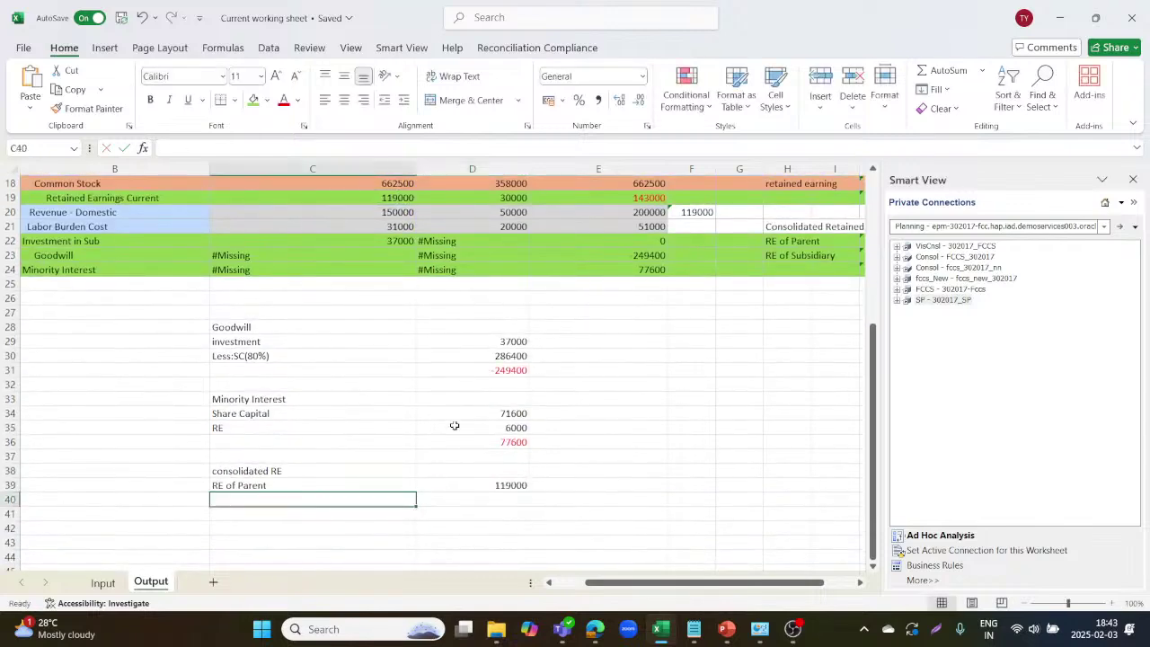
- Add an "RE of Sub" row in C40 and calculate 80% of the subsidiary's Retained Earnings Current (D19) in D40
type("=")
key("BackSpace")
type("RE of Sub")
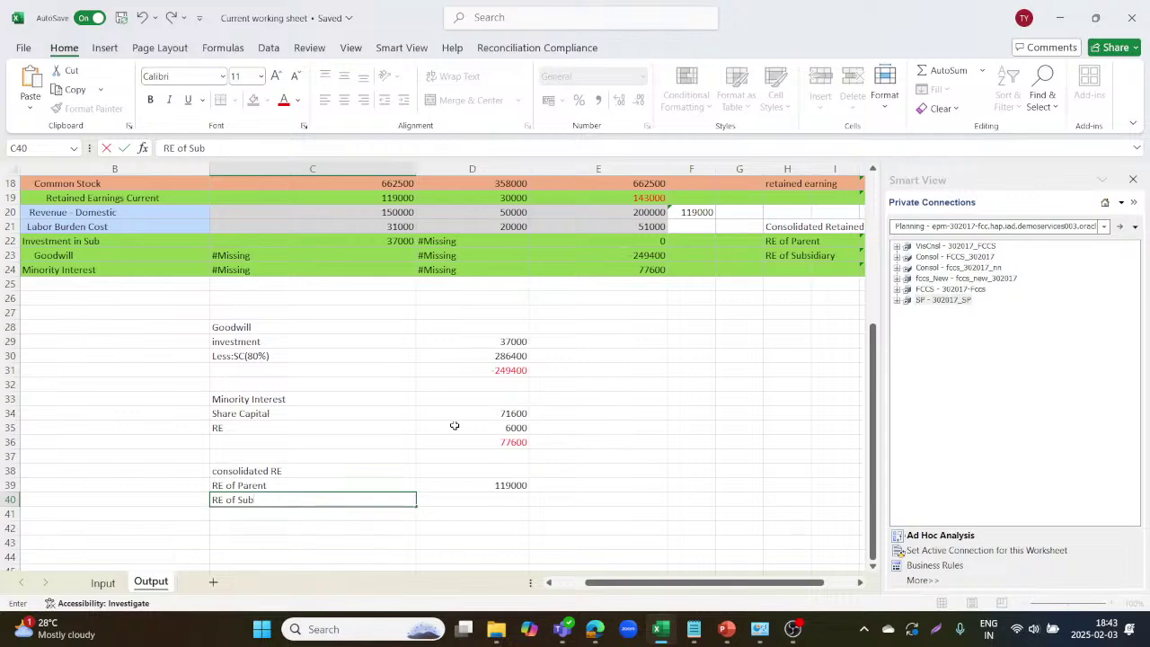
key("Tab")
type("=")
scroll(455, 425, "up", 1)
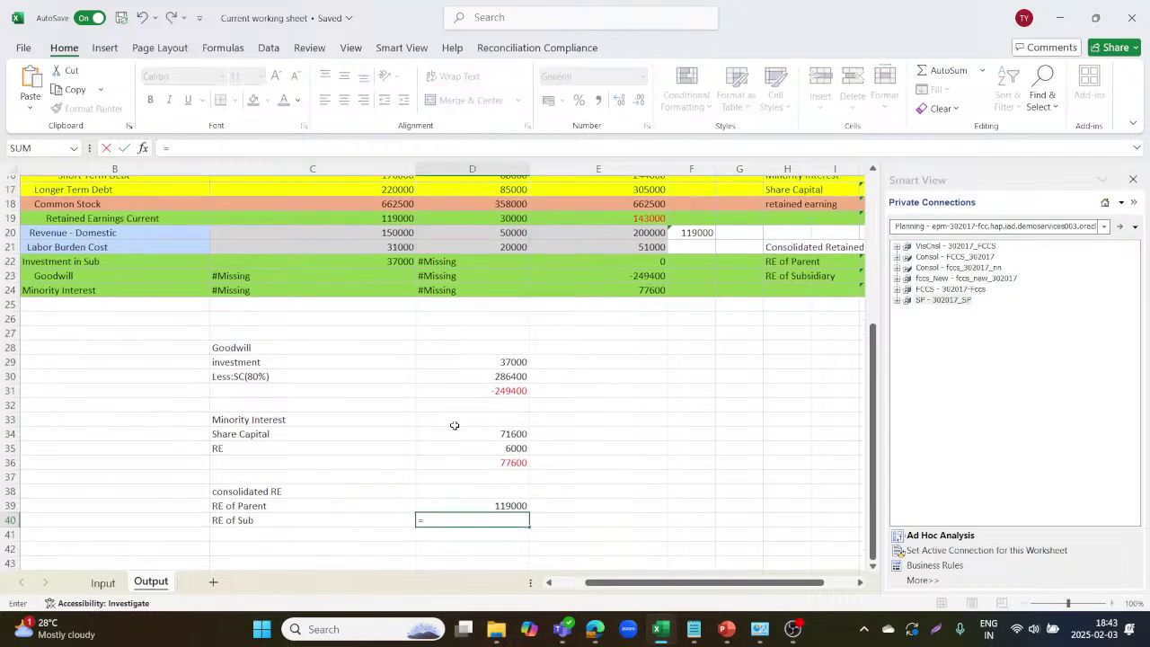
left_click(508, 227)
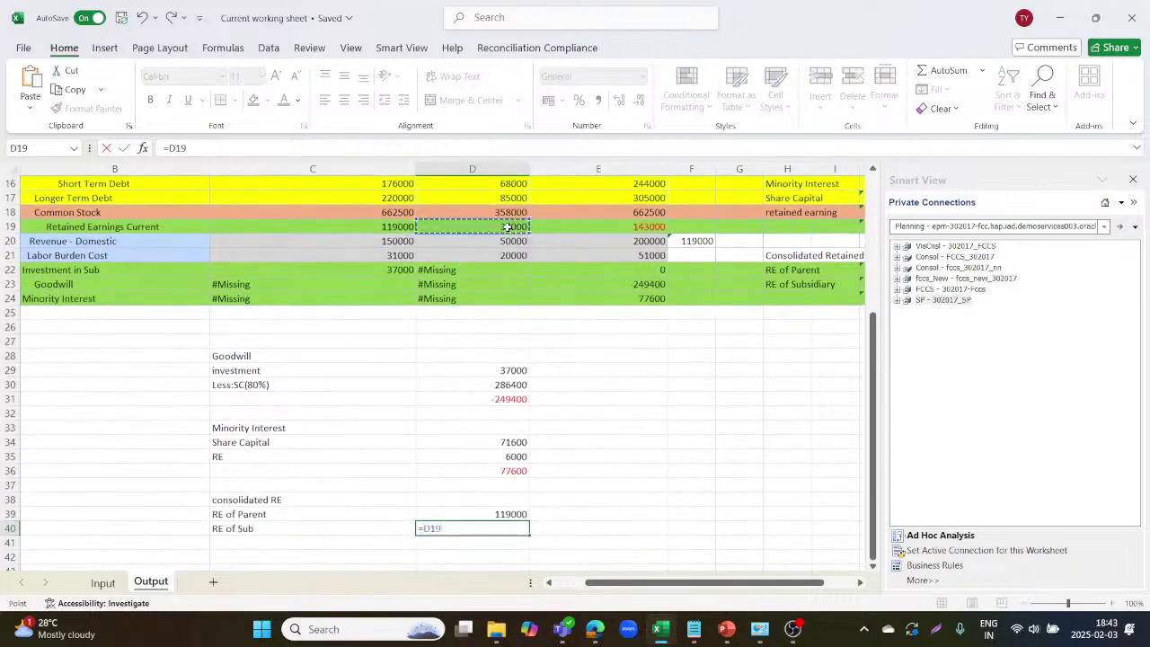
type("*")
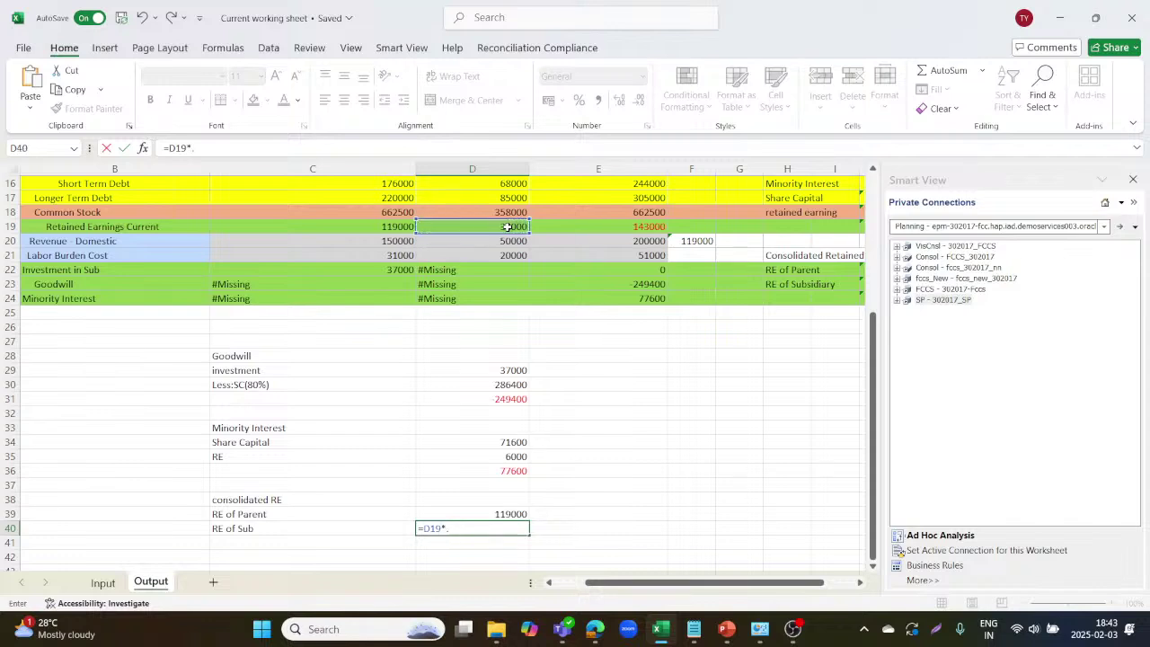
key("Return")
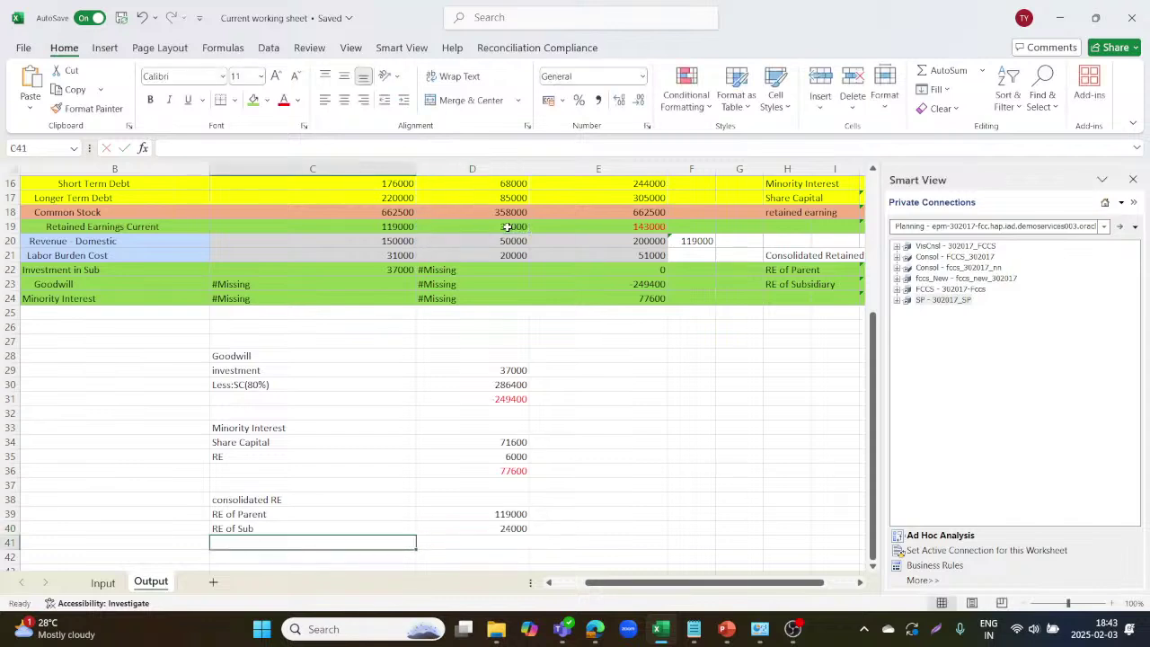
- Total the consolidated retained earnings in D41 with =D39+D40 and color the total's text red
scroll(730, 180, "right", 1)
scroll(729, 179, "left", 2)
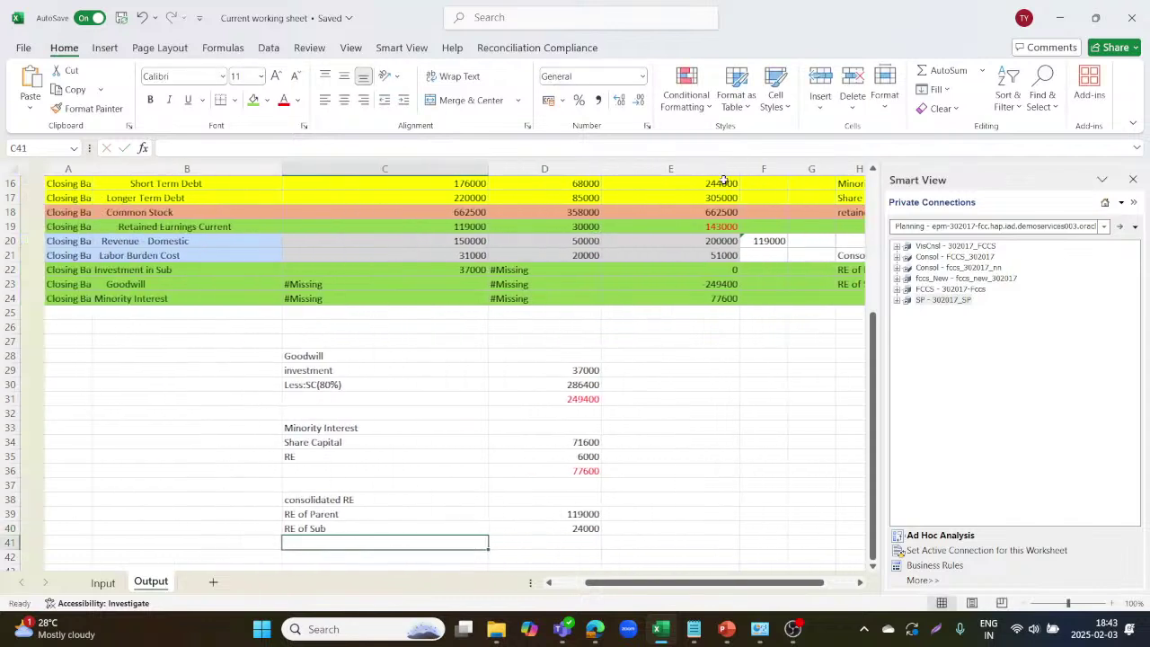
left_click(526, 542)
type("=")
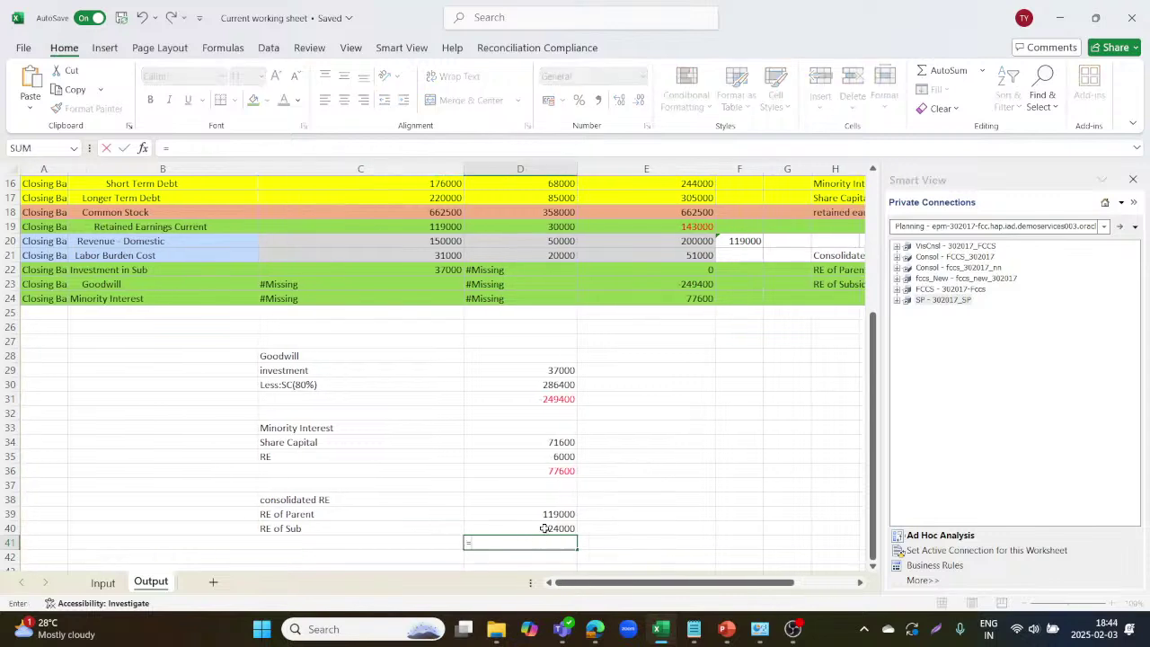
left_click(551, 512)
type("+")
left_click(554, 529)
key("Return")
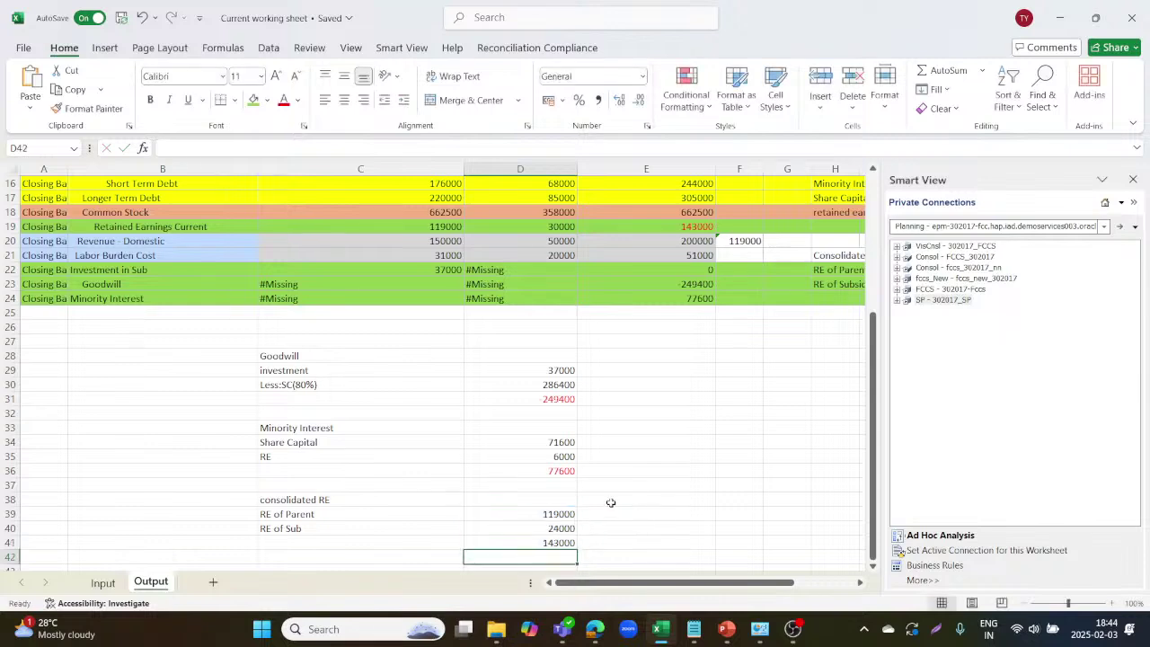
left_click(554, 541)
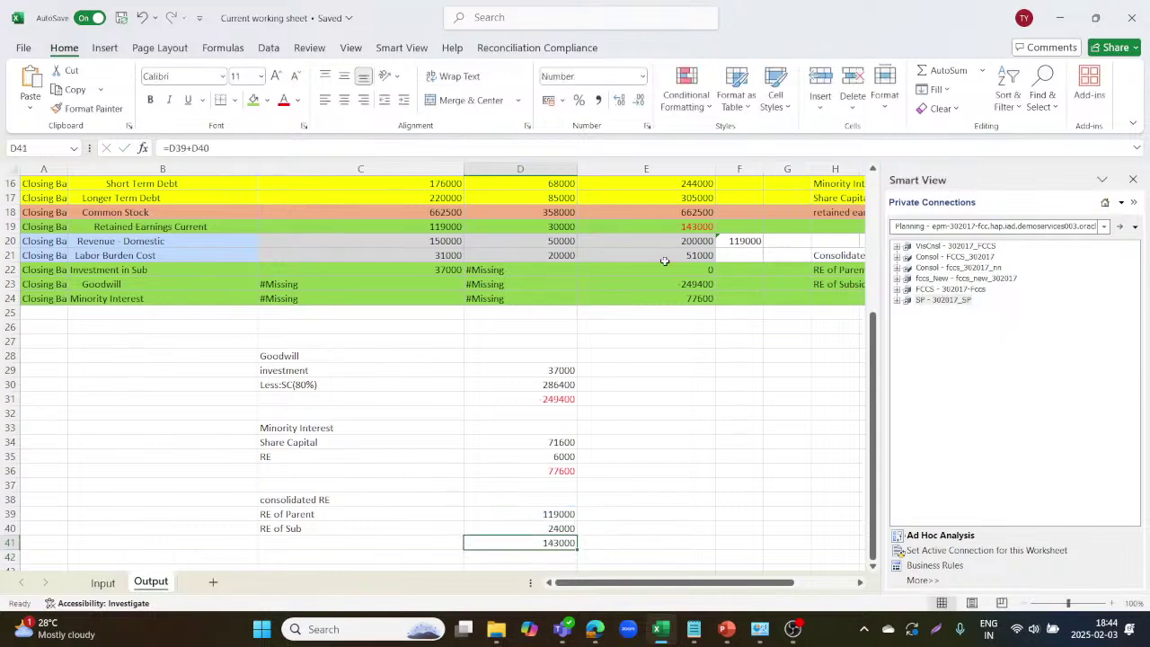
left_click(283, 100)
- Switch to the YouTube Studio live streaming page in the browser and end the live stream
key("alt+Tab")
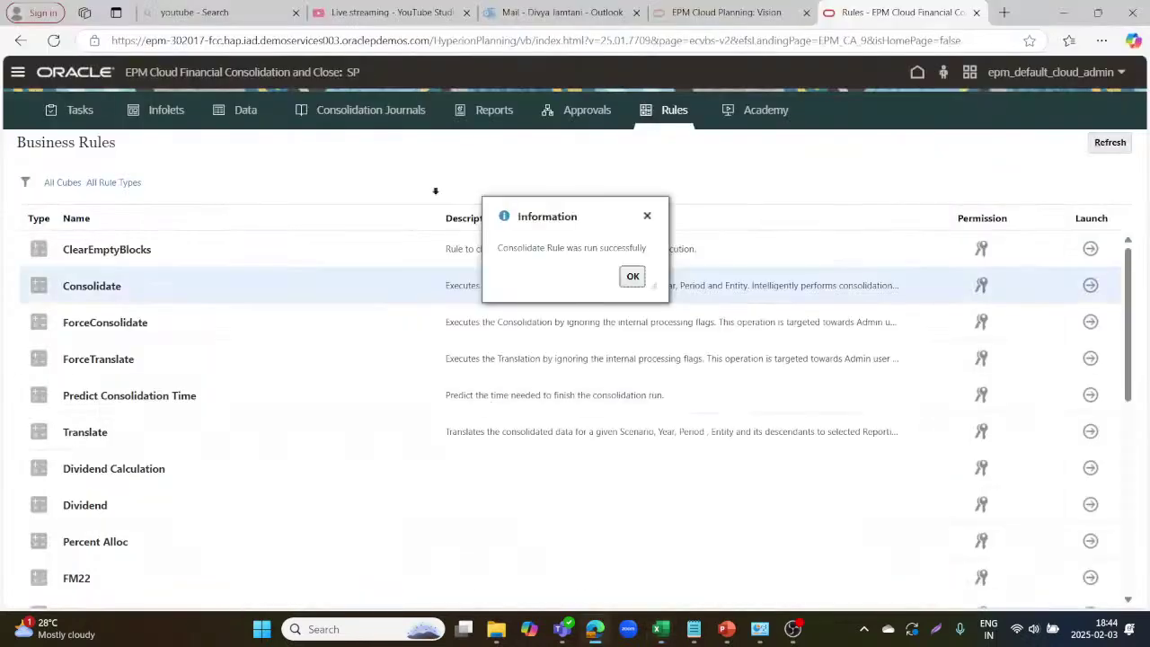
left_click(392, 12)
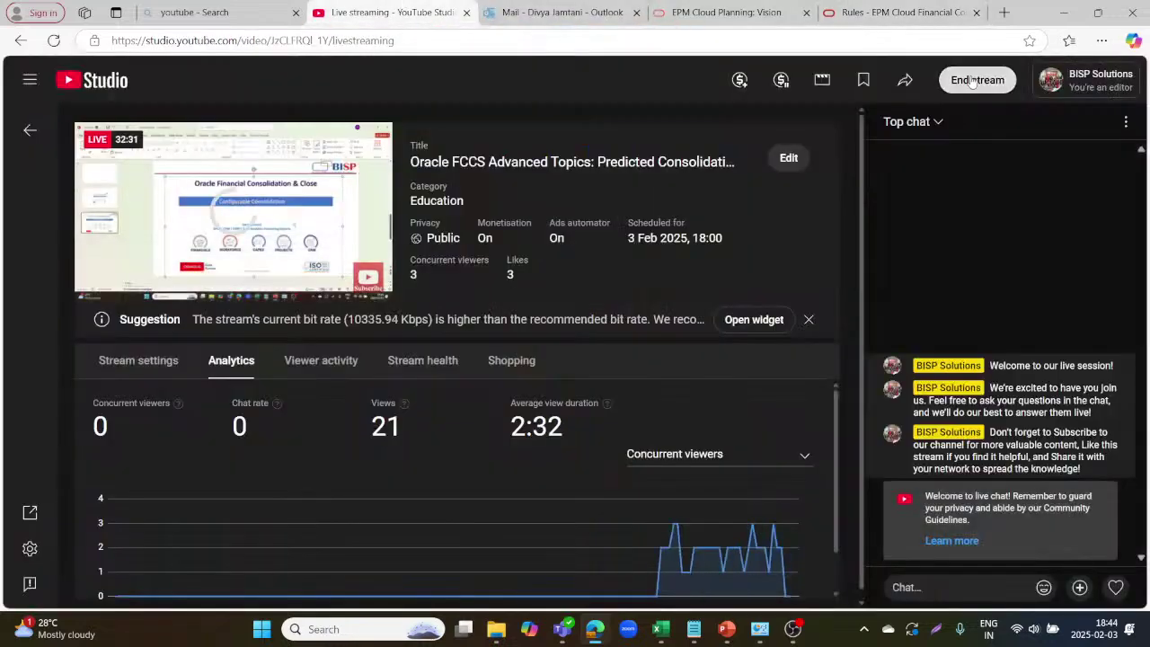
left_click(973, 81)
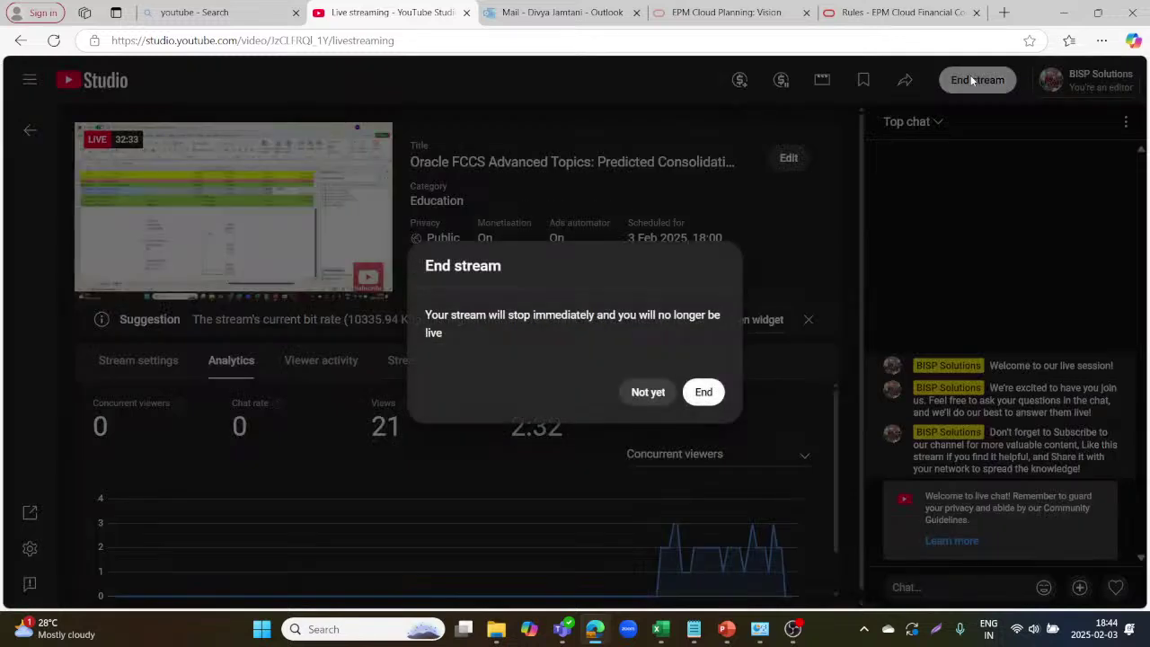
left_click(703, 393)
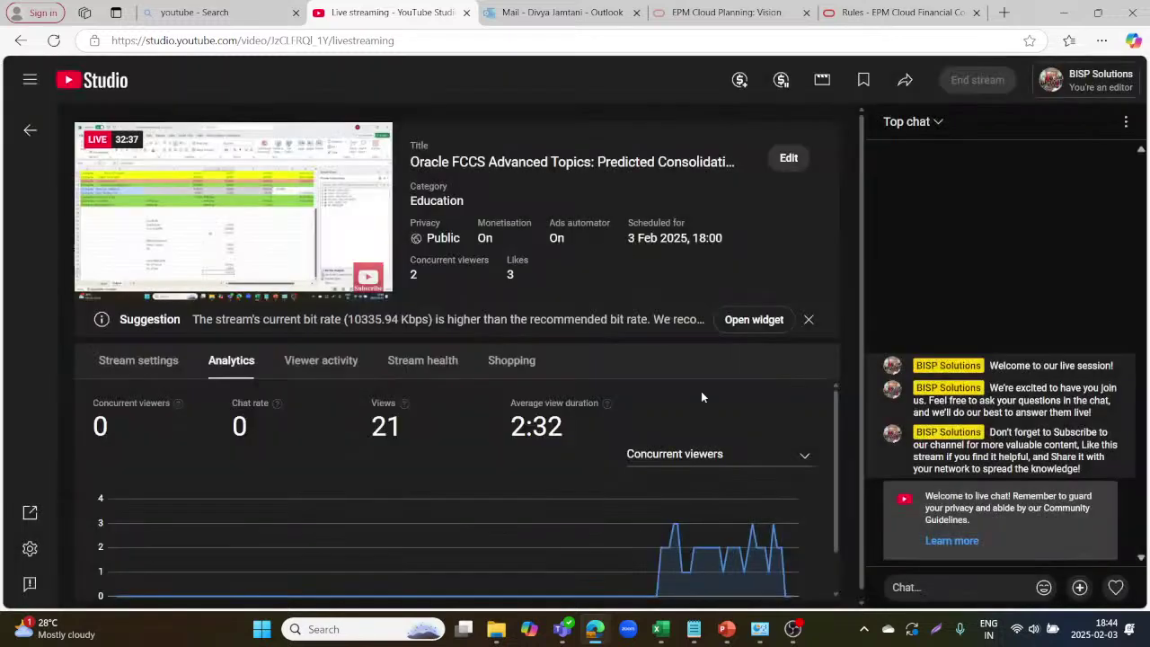